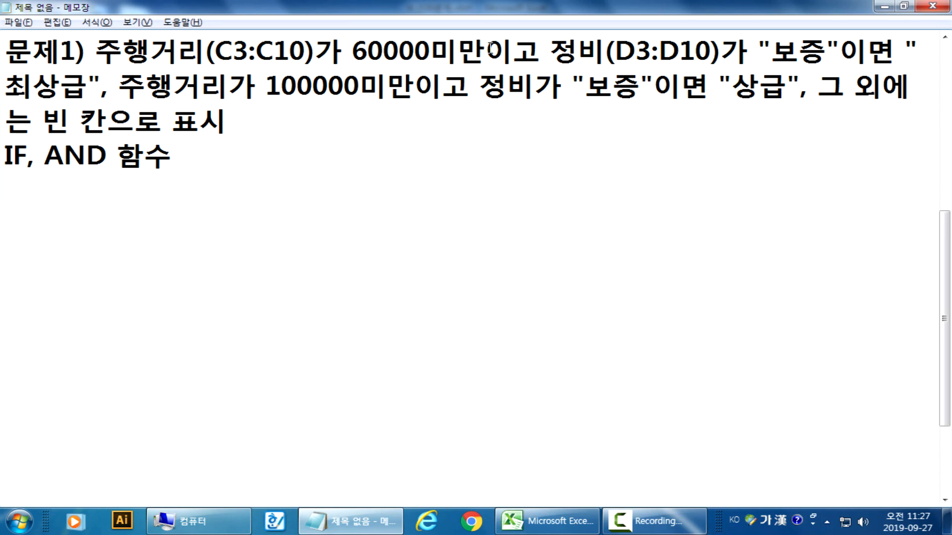
Compare the mileage and 정비 values in rows 3 and 4 of the Excel 중고자동차 목록 table with the problem's grade conditions.
key(alt+Tab)
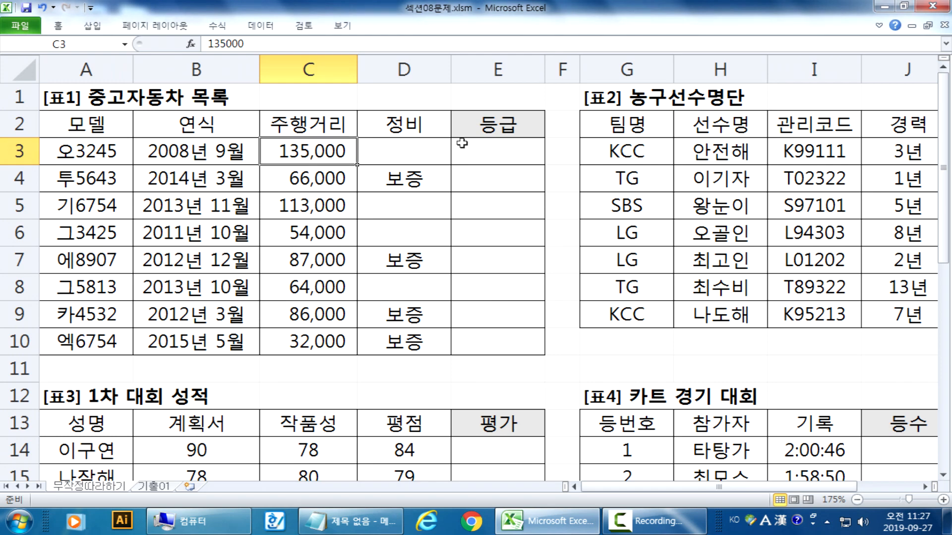
key(alt+Tab)
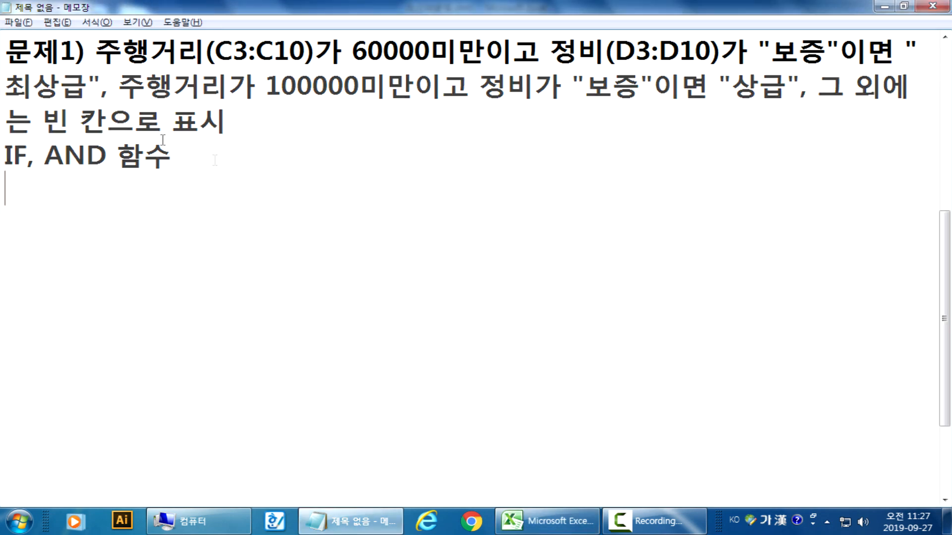
key(alt+Tab)
click(283, 180)
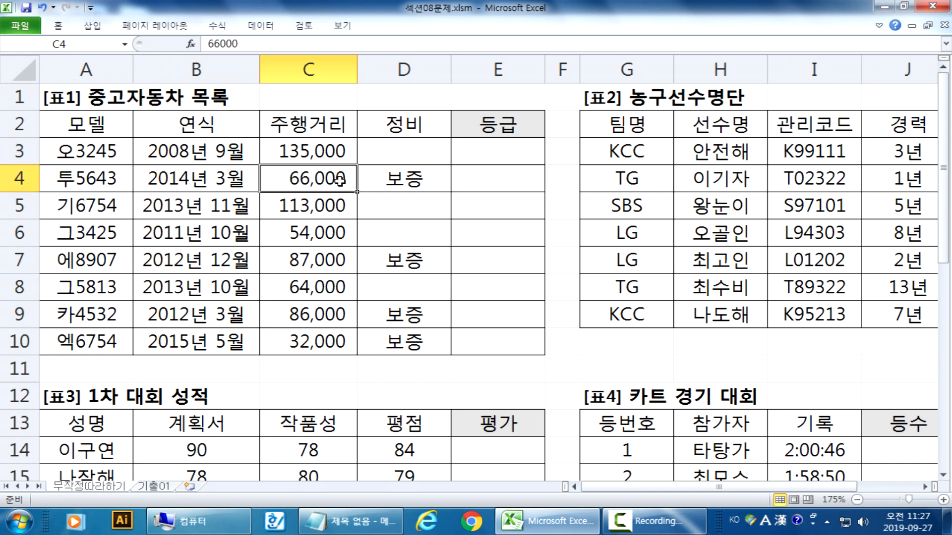
drag(337, 184, 439, 179)
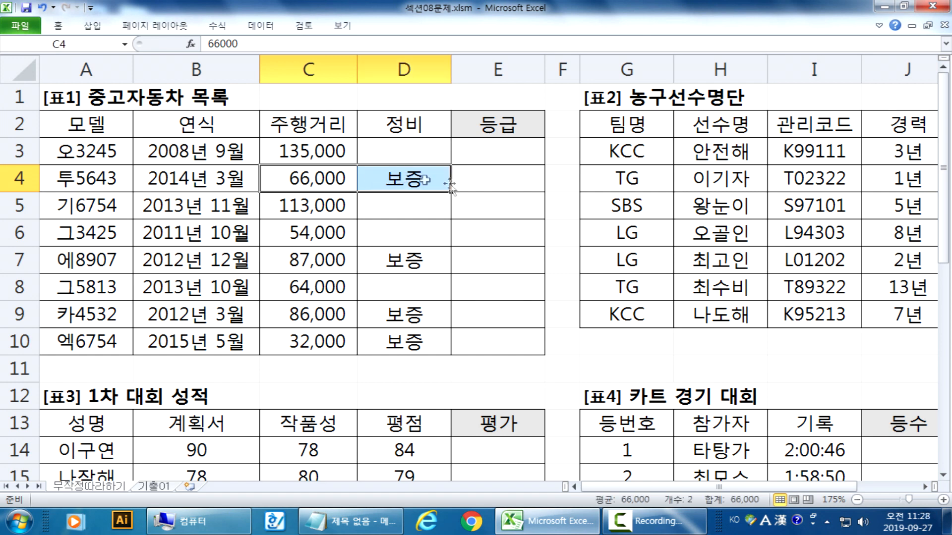
click(494, 184)
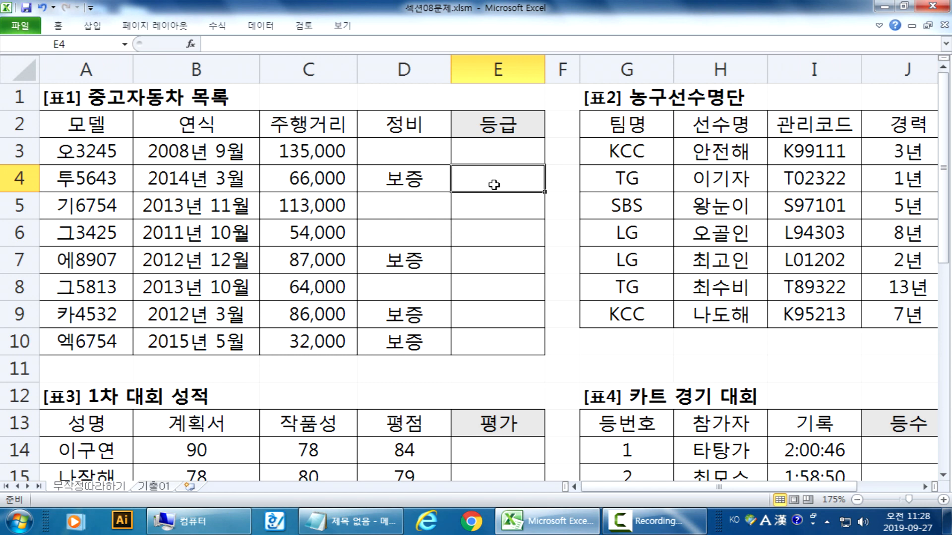
click(276, 202)
In the Notepad problem text, insert a space before 미만 after both 60000 and 100000.
key(alt+Tab)
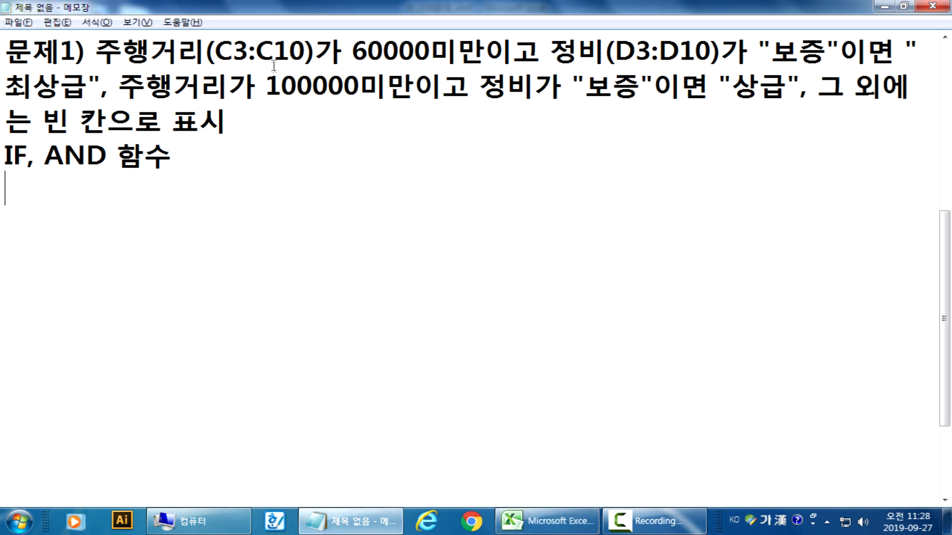
drag(345, 52, 430, 52)
click(429, 52)
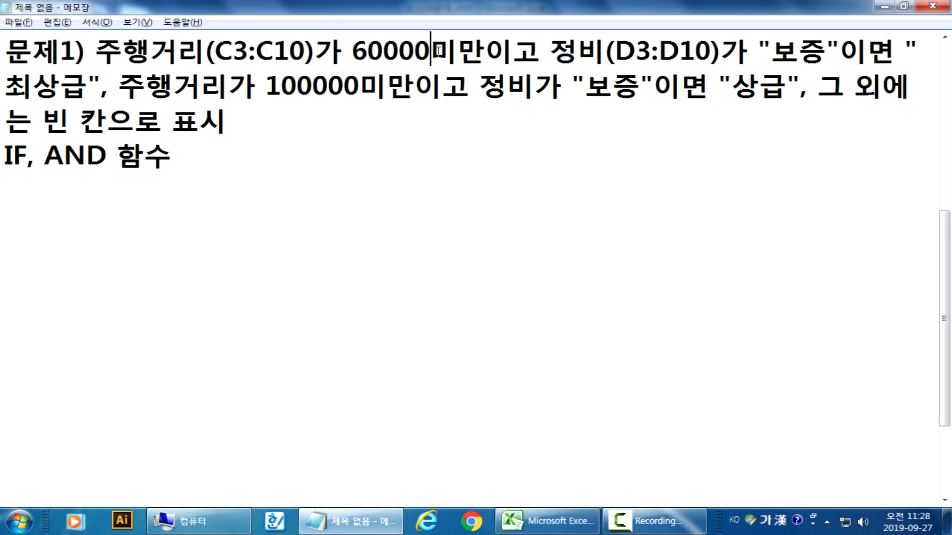
click(358, 94)
Check rows 5 and 6 of the Excel car table against the 60000 and 100000 mileage limits and the "보증" condition.
key(alt+Tab)
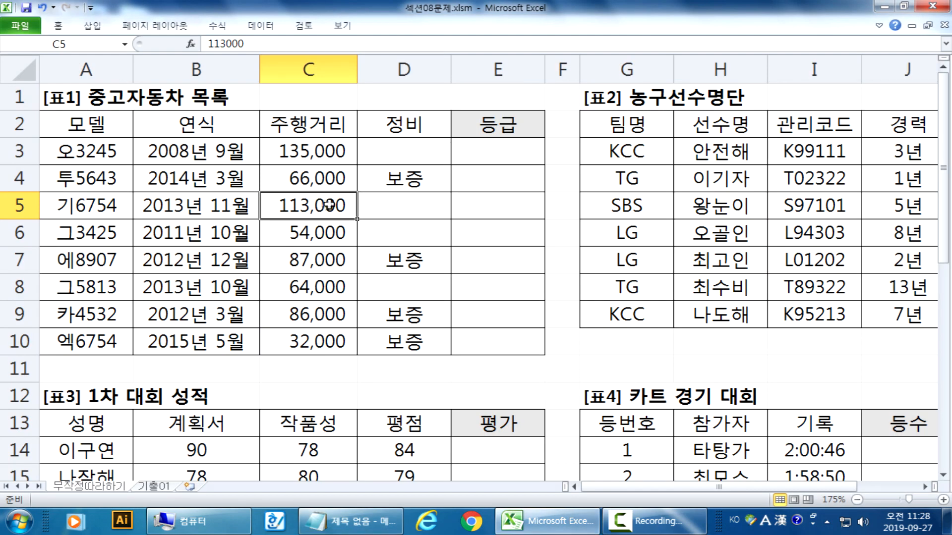
key(alt+Tab)
drag(262, 94, 367, 95)
key(alt+Tab)
click(489, 208)
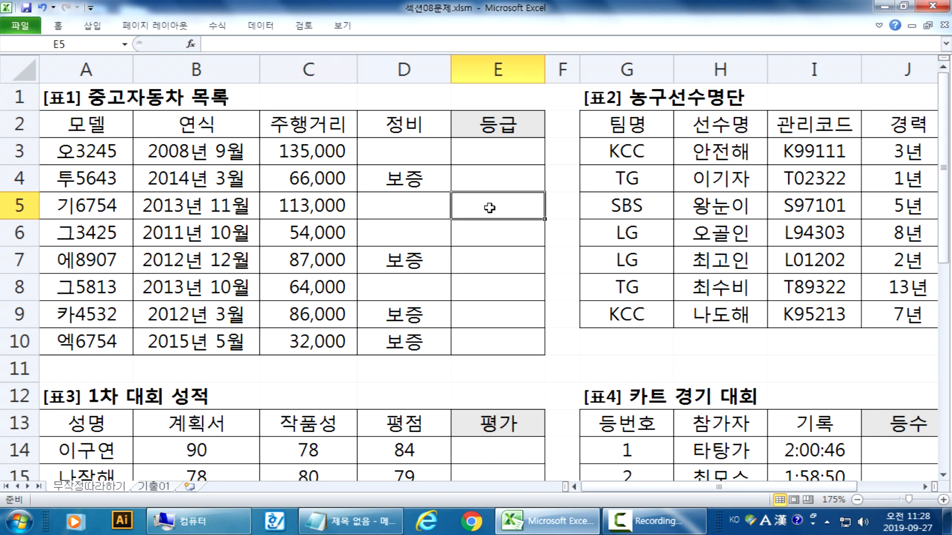
click(293, 233)
key(alt+Tab)
click(440, 47)
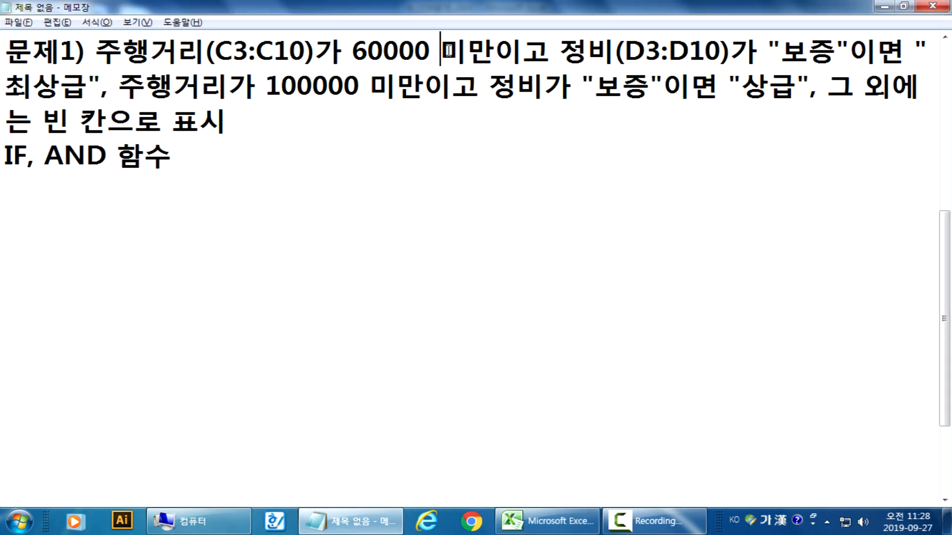
key(alt+Tab)
click(392, 232)
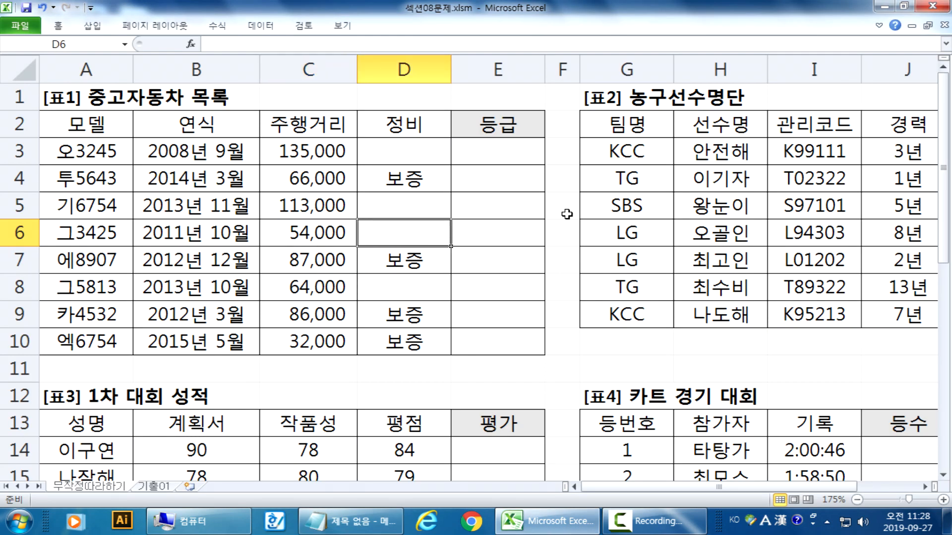
key(alt+Tab)
key(alt+Tab)
click(304, 233)
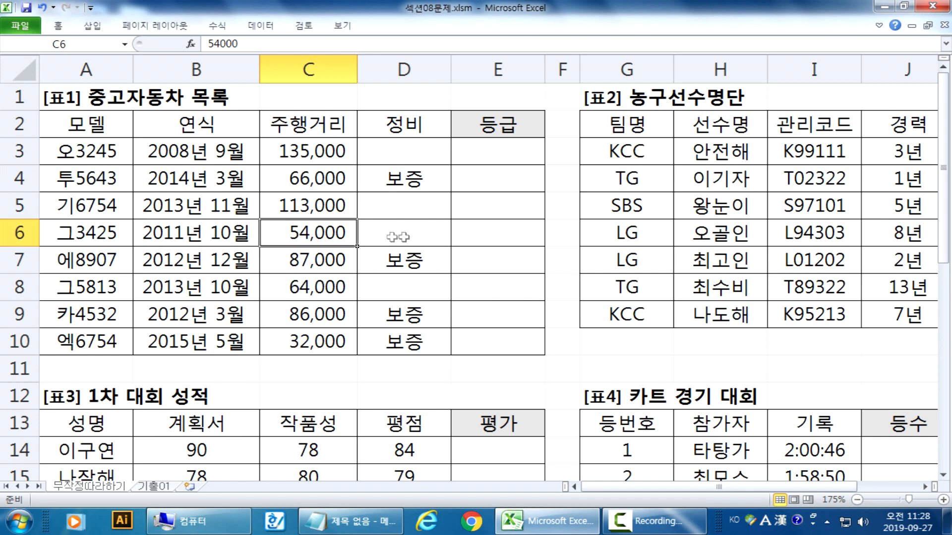
click(477, 233)
Check the mileage and 정비 values in rows 7 and 10 of the car table against the problem's 최상급 and 상급 conditions.
key(alt+Tab)
key(Hangul)
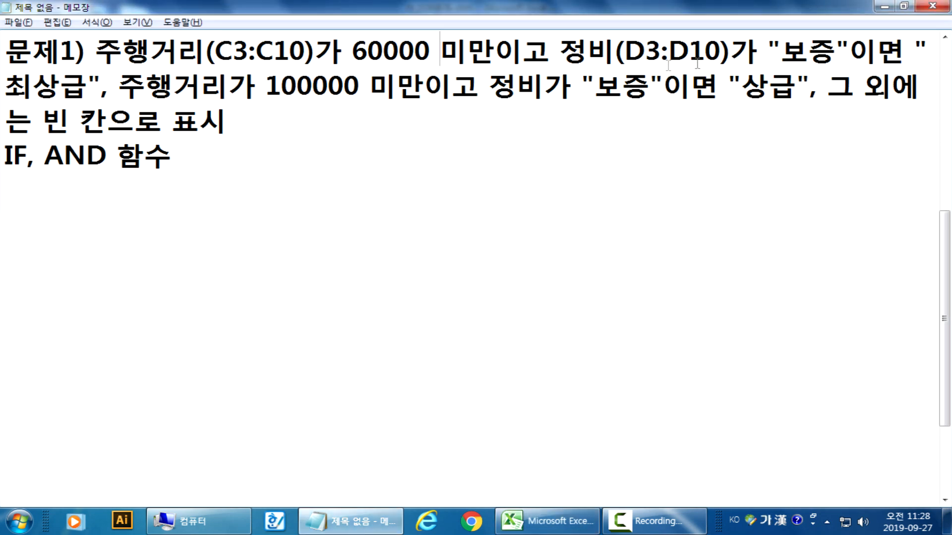
key(alt+Tab)
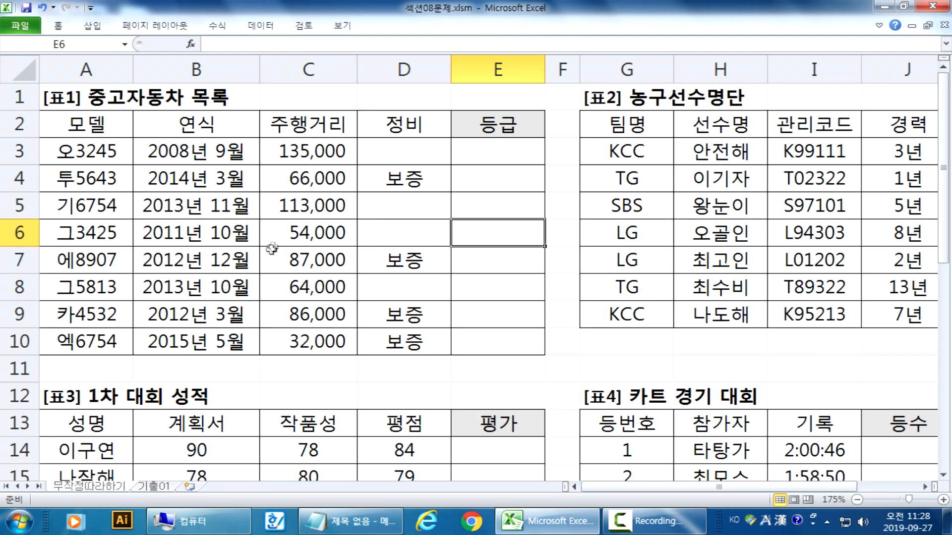
click(290, 258)
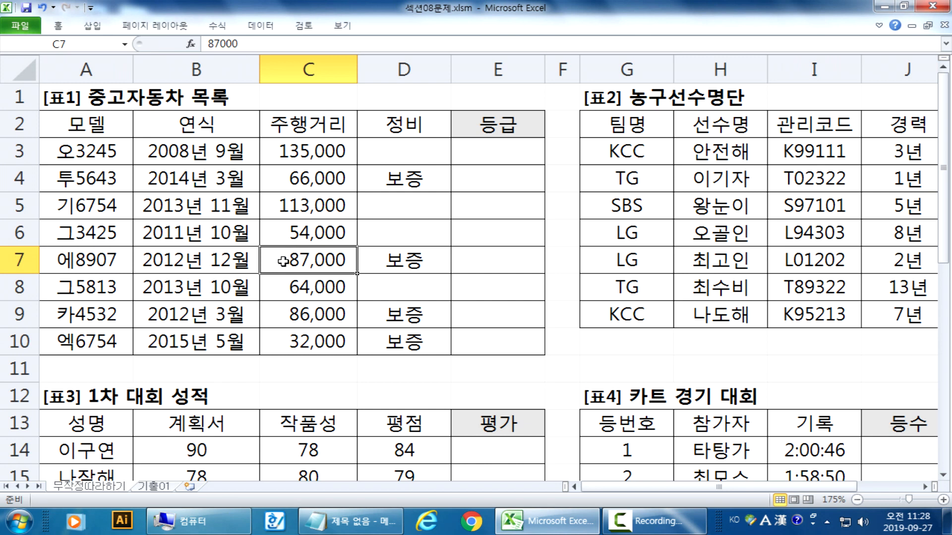
click(411, 261)
click(507, 261)
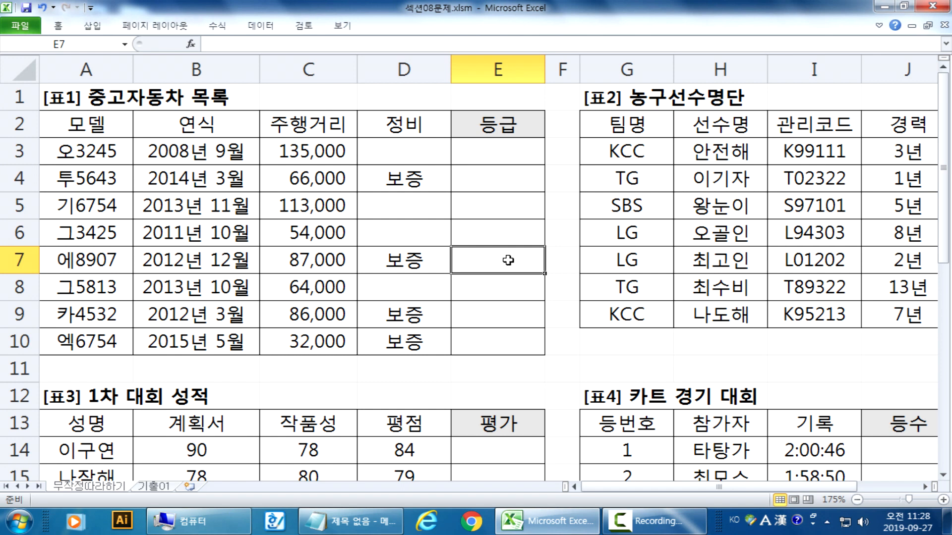
click(292, 341)
scroll(295, 349, down, 2)
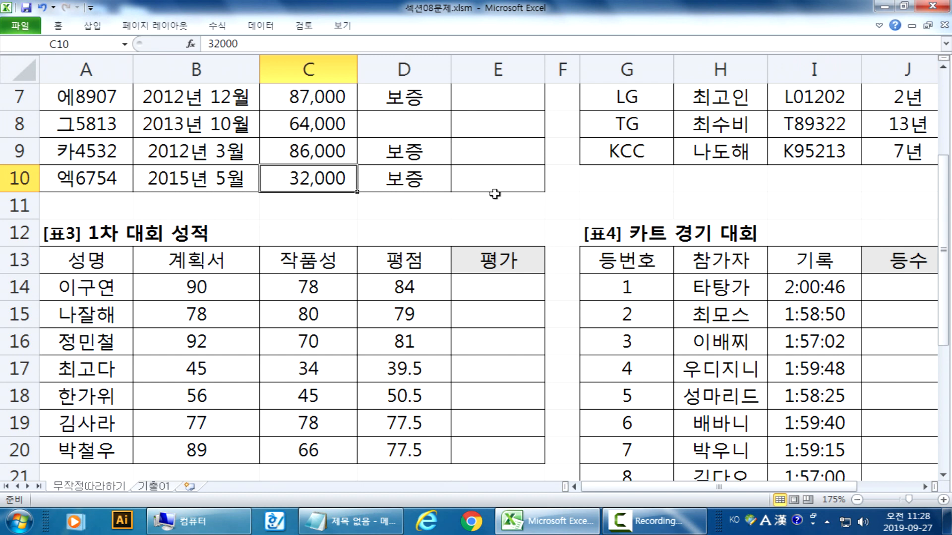
click(501, 180)
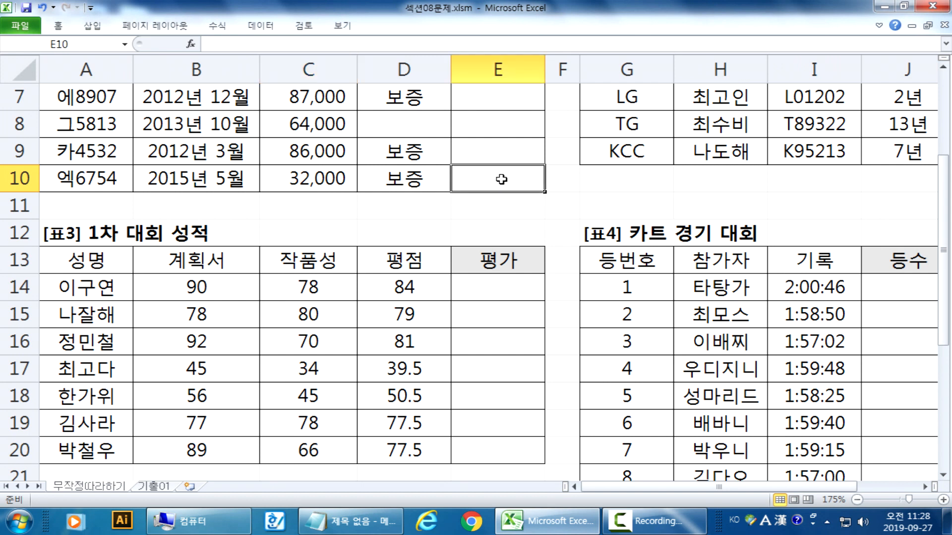
key(alt+Tab)
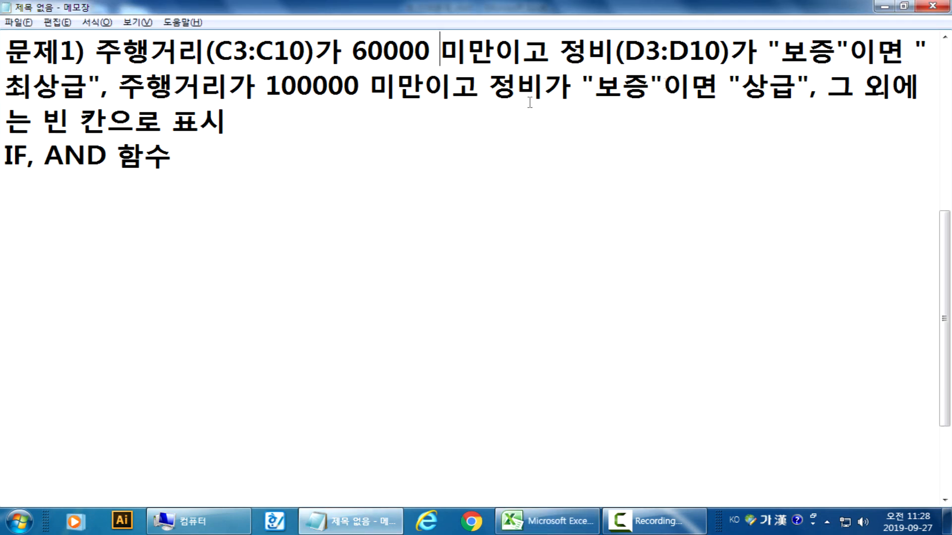
drag(781, 50, 827, 89)
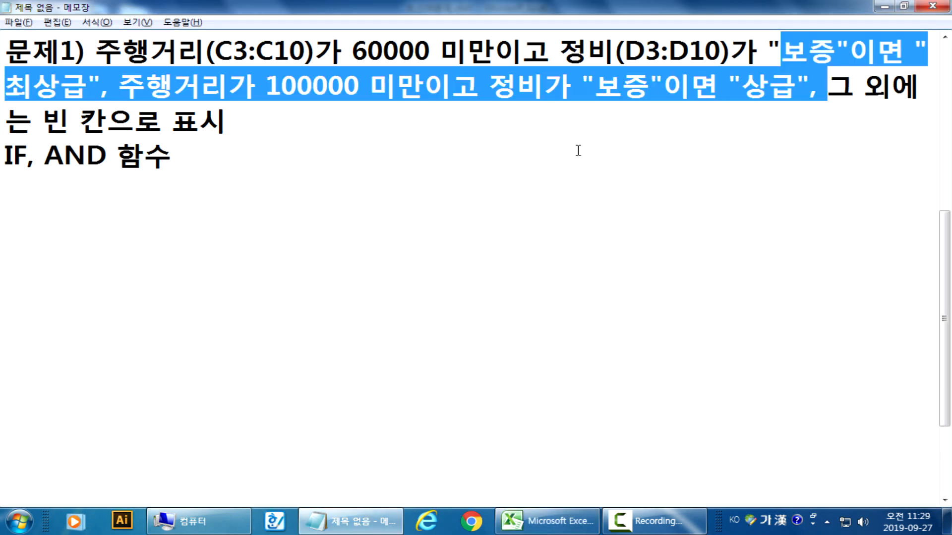
key(alt+Tab)
click(323, 207)
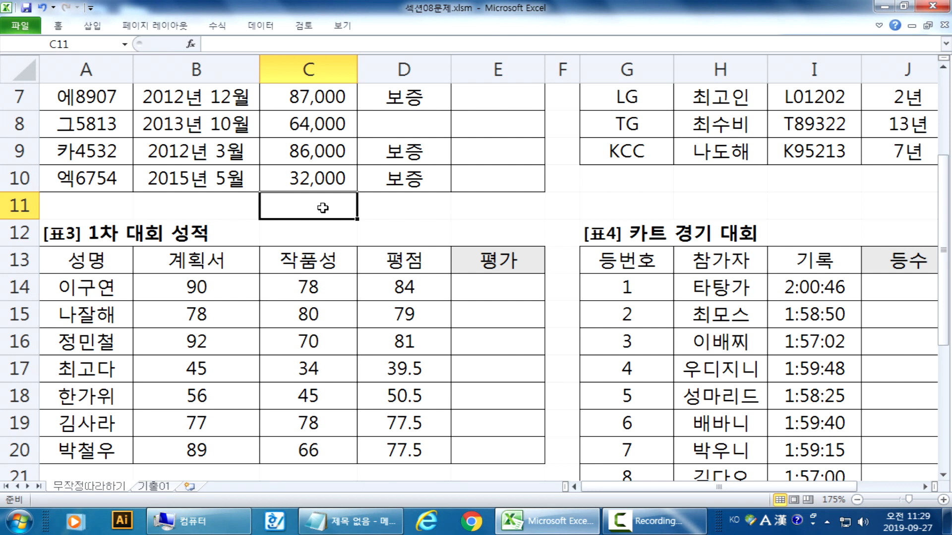
scroll(365, 218, up, 2)
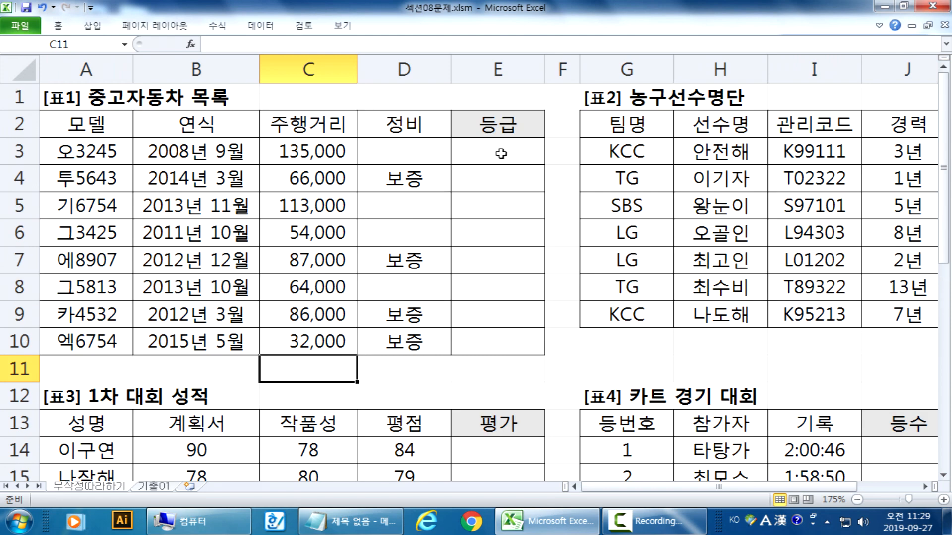
Select grade cell E3, then write the syntax line =IF(조건식, 참, 거짓) below the problem text in Notepad.
click(500, 154)
key(alt+Tab)
click(81, 188)
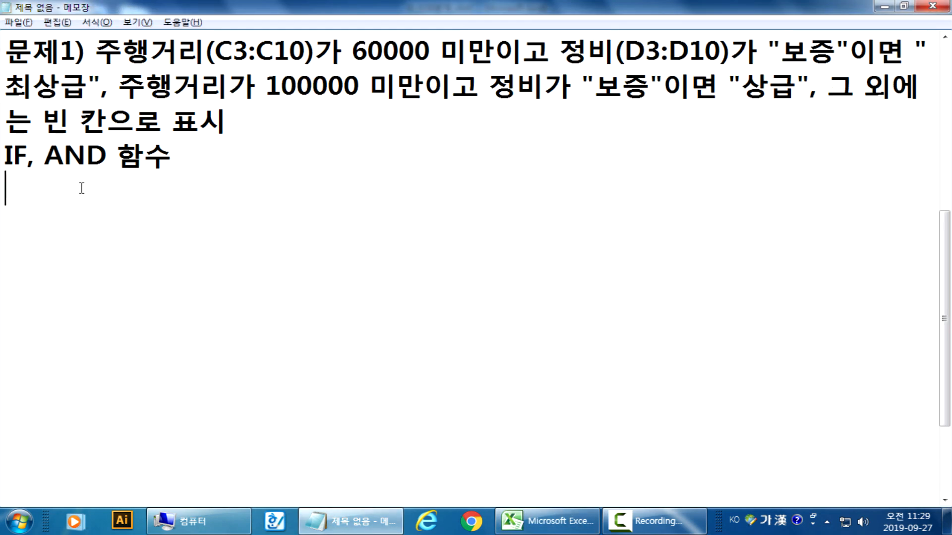
key(Return)
text(=)
key(Hangul)
text(IF()
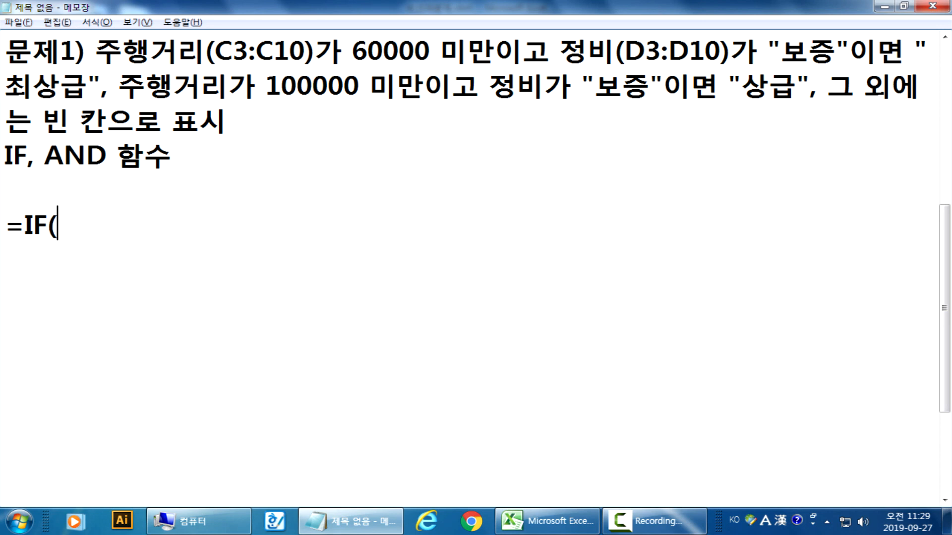
key(Hangul)
text(조고ㅓ)
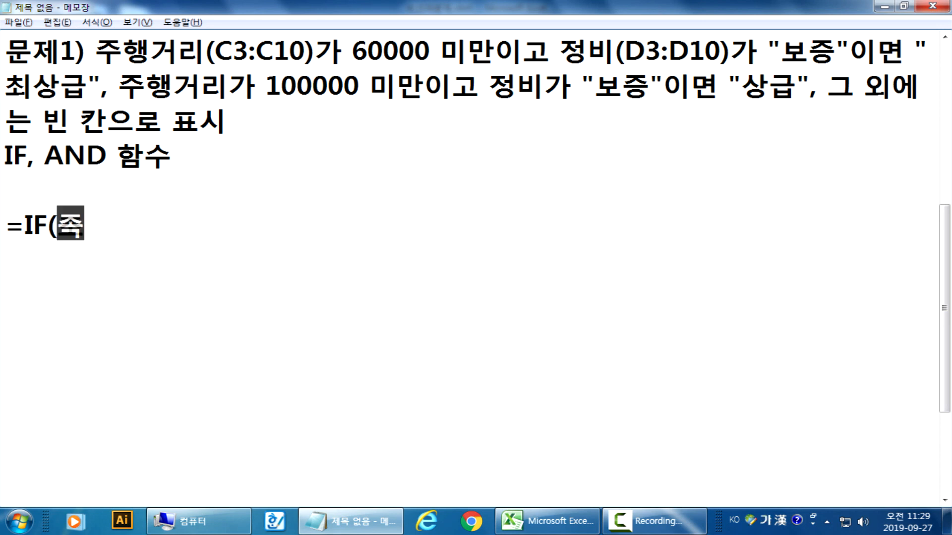
key(BackSpace)
key(BackSpace)
text(ㅈㅓㄴ)
key(BackSpace)
key(BackSpace)
key(BackSpace)
text(거닛)
key(BackSpace)
key(BackSpace)
key(BackSpace)
text(조건식, )
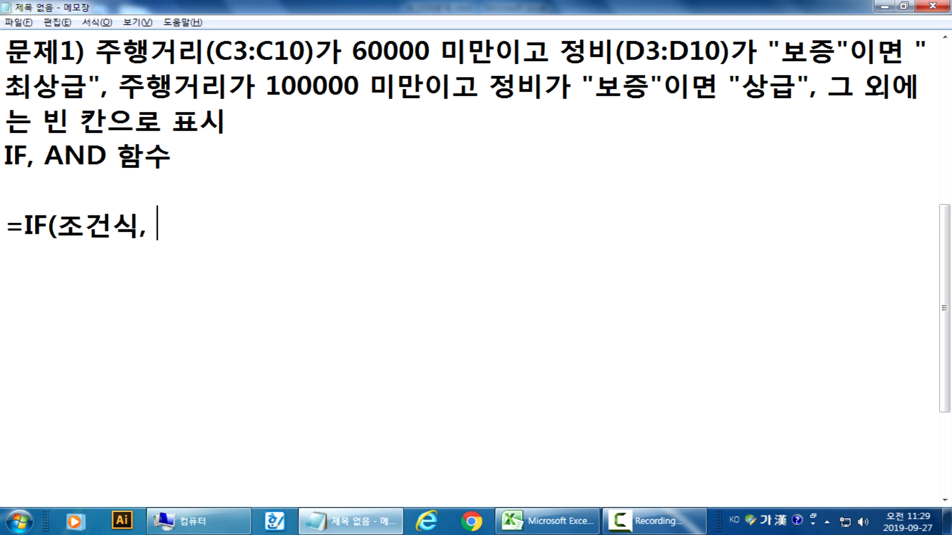
text(참, 거짓))
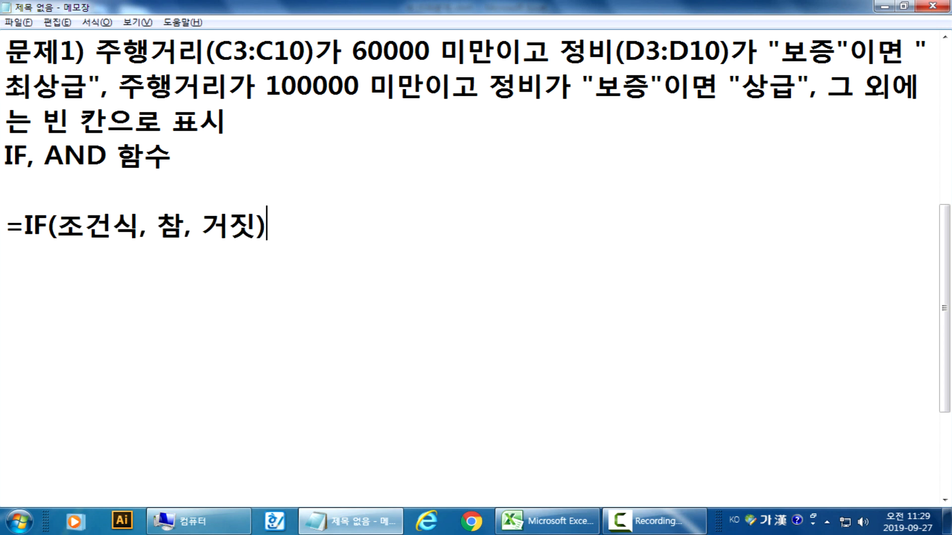
Duplicate the =IF(조건식, 참, 거짓) line directly beneath itself.
key(Return)
key(Up)
key(shift+Down)
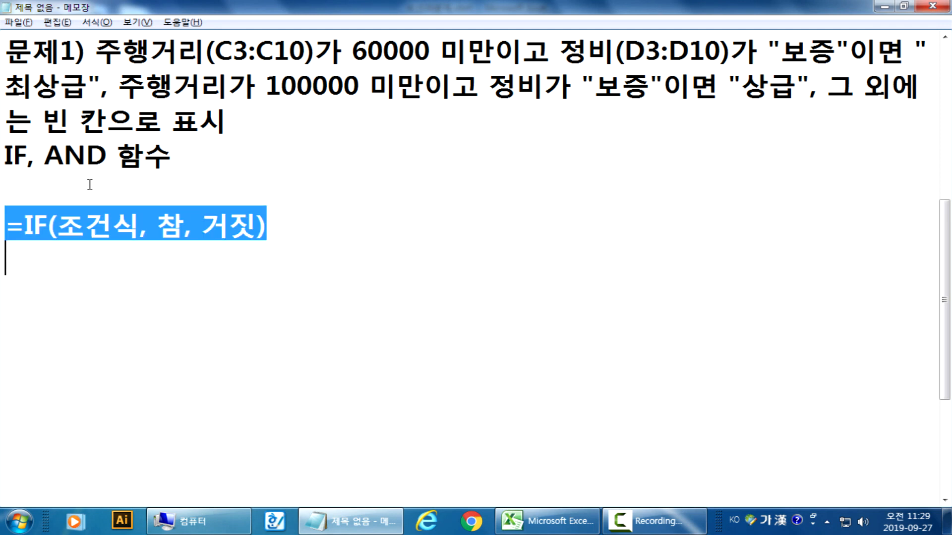
key(ctrl+c)
key(Right)
key(ctrl+v)
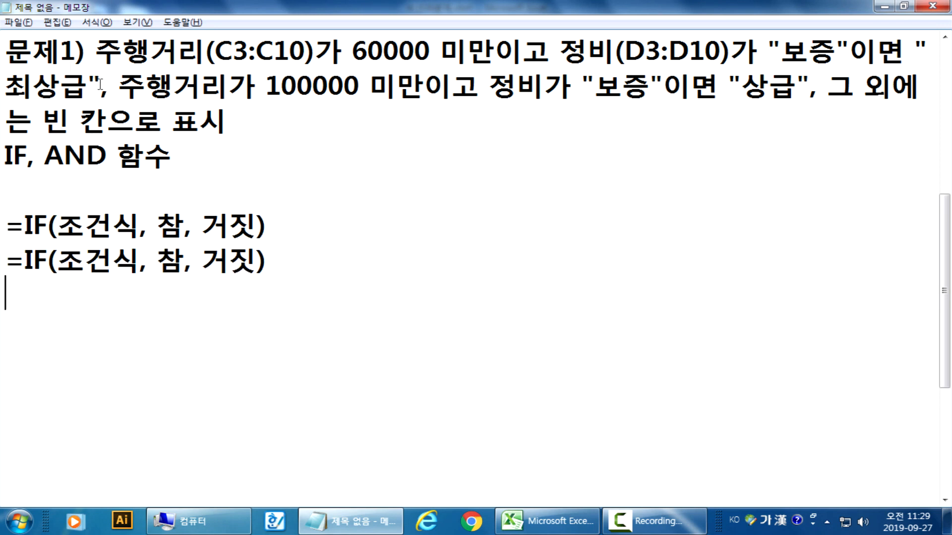
Replace 조건식 in the second IF line with the problem's first condition, 주행거리(C3:C10)가 60000 미만이고 정비(D3:D10)가 "보증".
drag(95, 50, 851, 49)
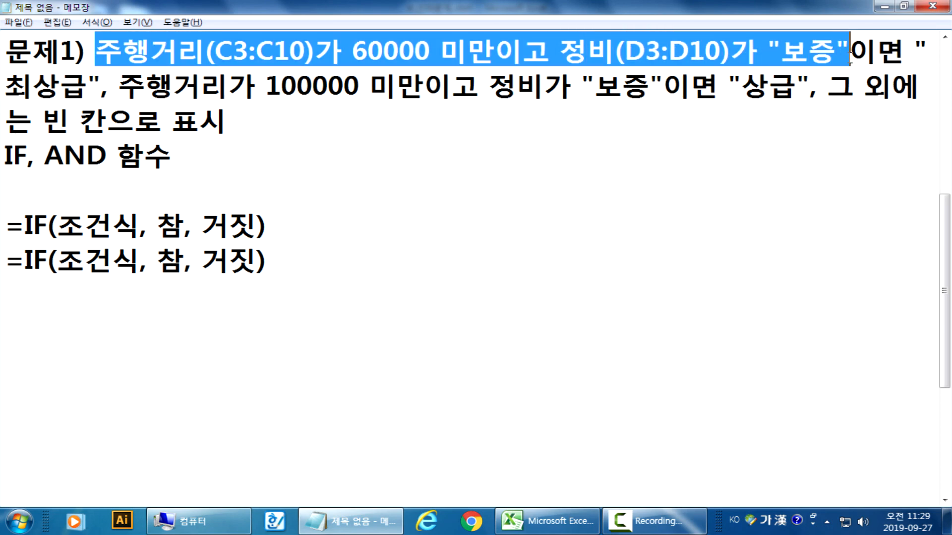
drag(57, 261, 143, 263)
key(ctrl+v)
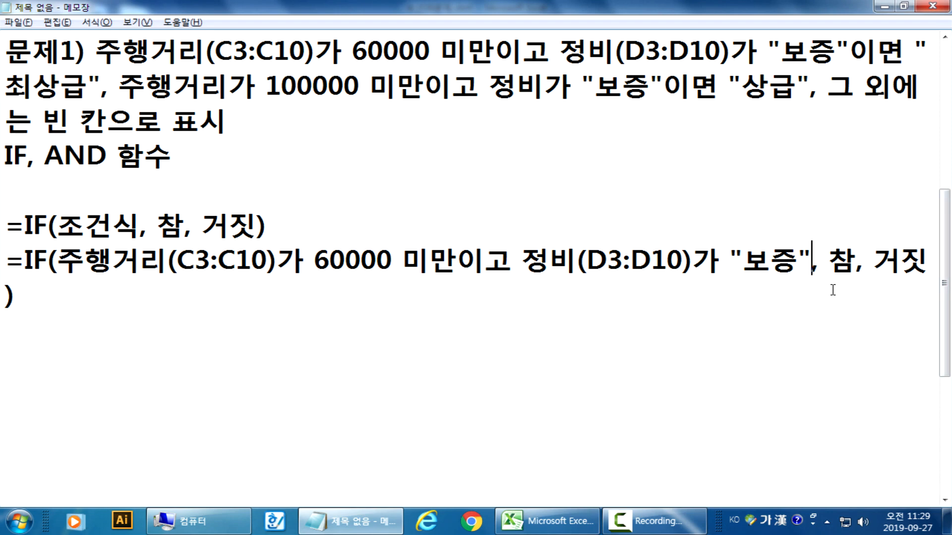
Replace 참 in the second IF line with "최상급", matching the result named in the problem text.
drag(915, 49, 104, 79)
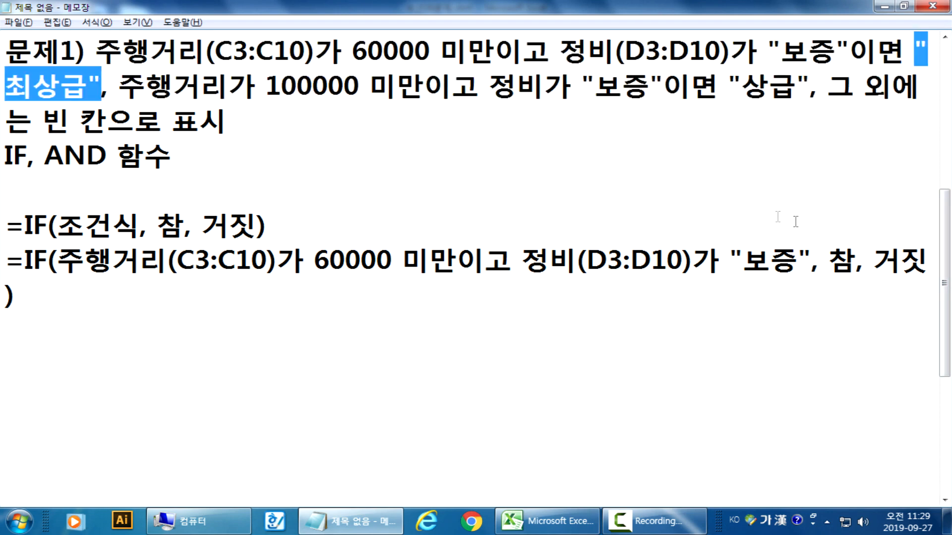
drag(822, 259, 849, 261)
click(838, 262)
double_click(837, 262)
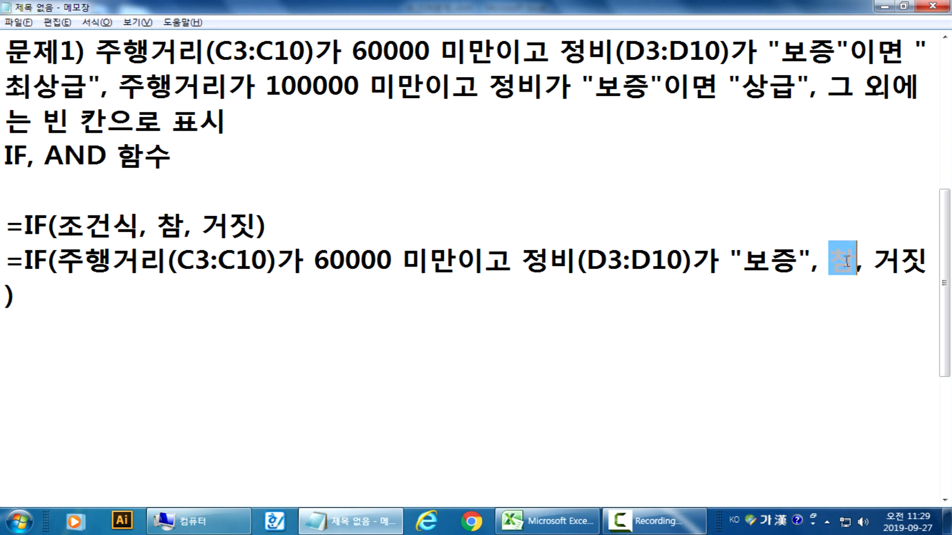
text("최)
text(ㅣ)
key(BackSpace)
key(BackSpace)
key(BackSpace)
text(처ㅗ)
key(BackSpace)
key(BackSpace)
text(최상급")
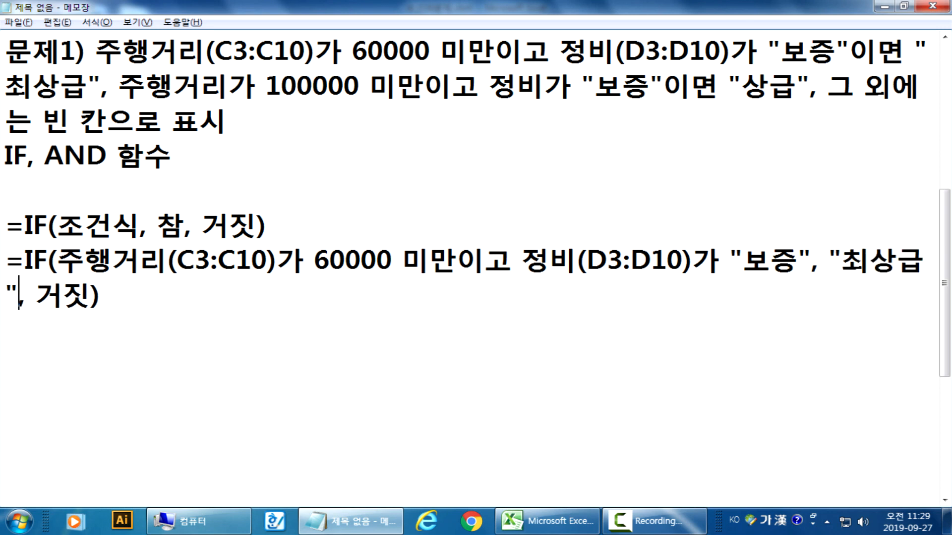
key(Right)
drag(89, 87, 6, 84)
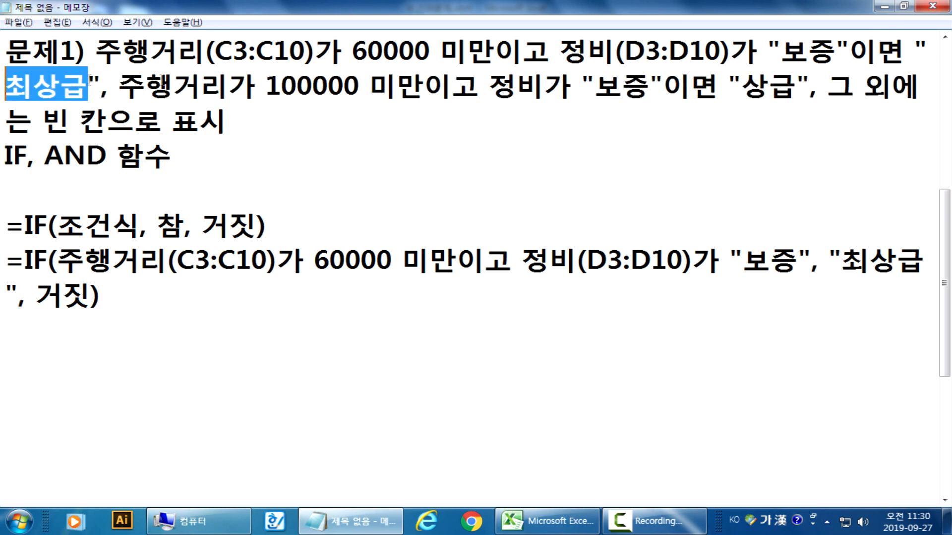
Insert a nested IF( with a copy of the 60000 mileage and "보증" condition before 거짓 in the second IF line.
drag(742, 88, 796, 87)
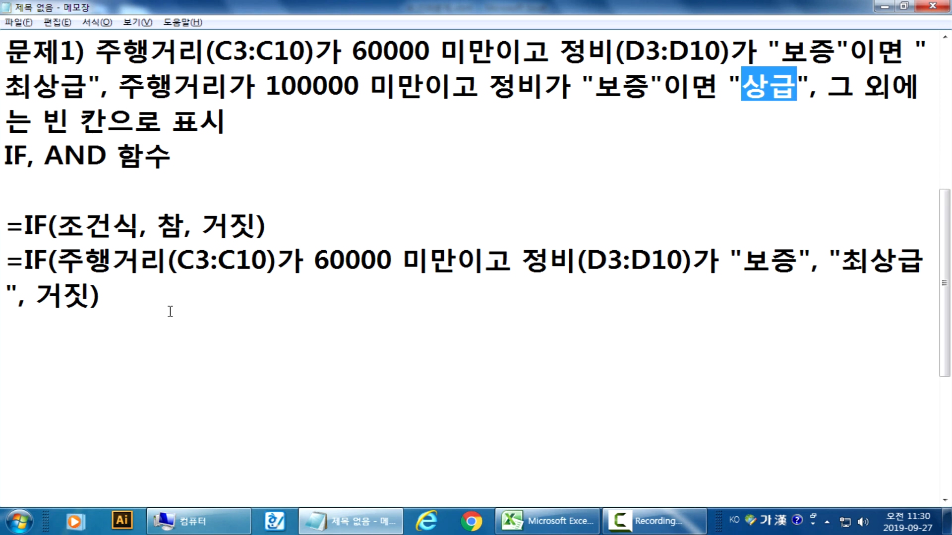
drag(36, 296, 91, 297)
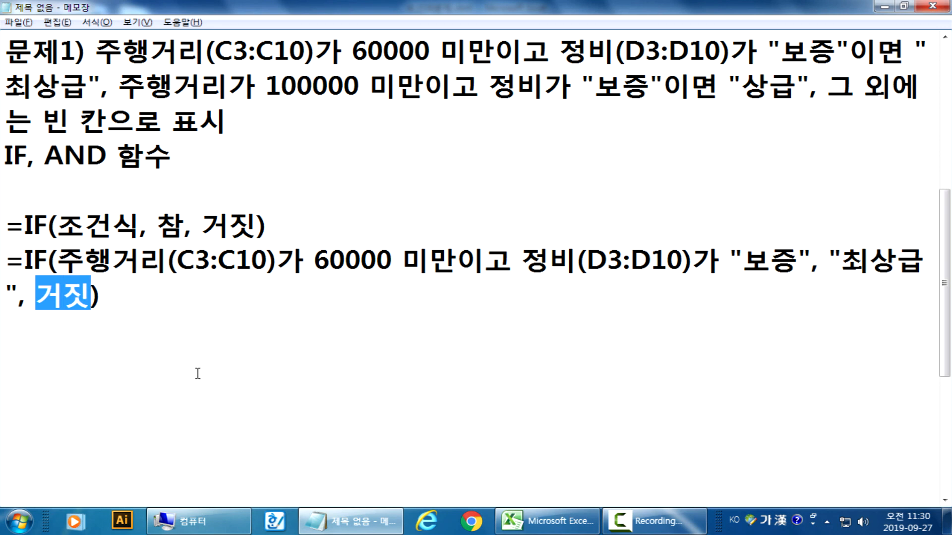
drag(24, 260, 812, 262)
click(47, 297)
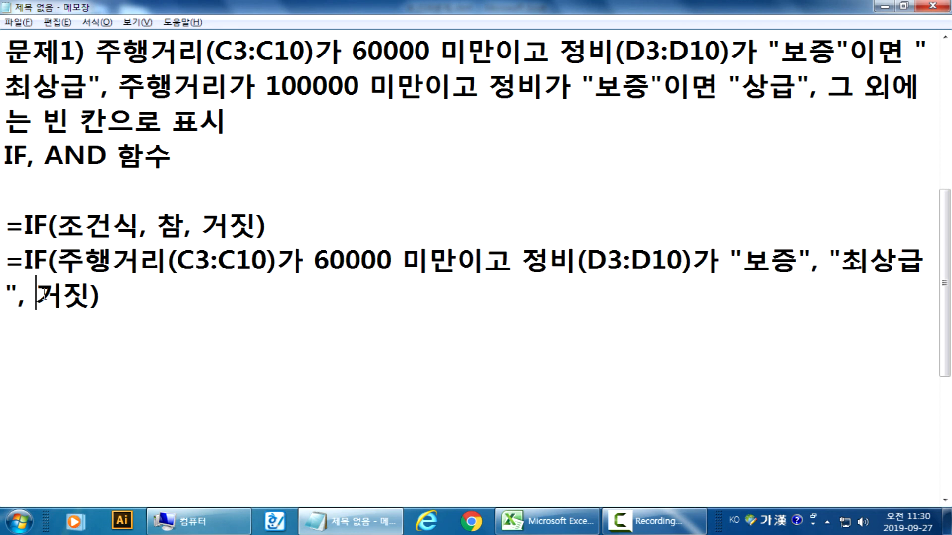
key(ctrl+v)
text(,)
Change the mileage limit in the nested IF's condition to 100000.
drag(324, 295, 340, 296)
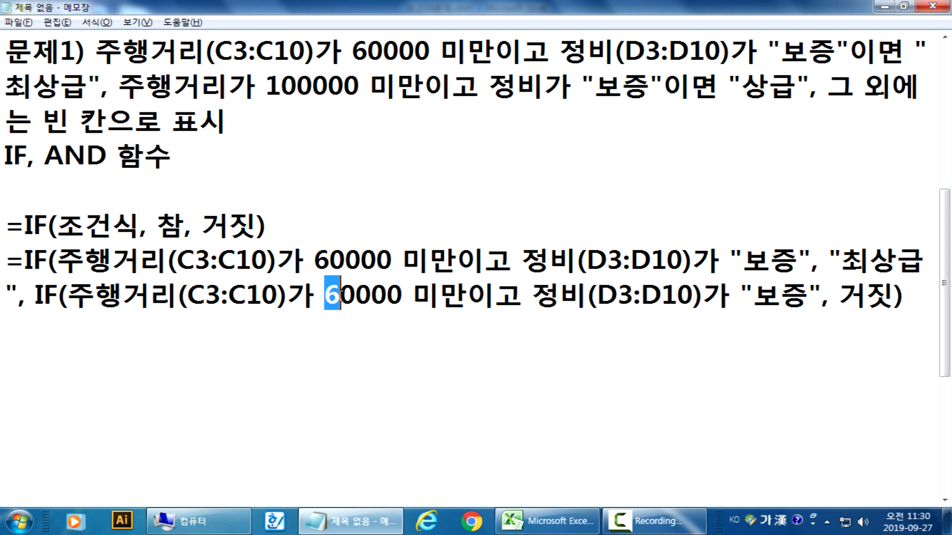
text(0)가 )
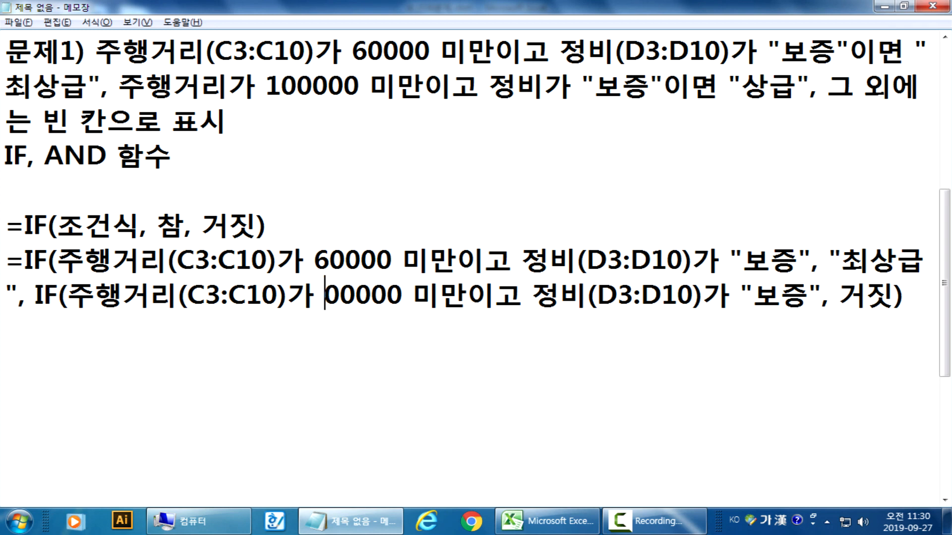
text(1)
Add "상급" as the nested IF's true result and replace 거짓 with 빈 칸.
key(Right)
key(Right)
key(Right)
key(Right)
key(Right)
key(Right)
key(Right)
key(Right)
key(Right)
key(Right)
key(Right)
key(Right)
key(Right)
key(Right)
key(Right)
key(Right)
key(Right)
key(Right)
key(Right)
key(Right)
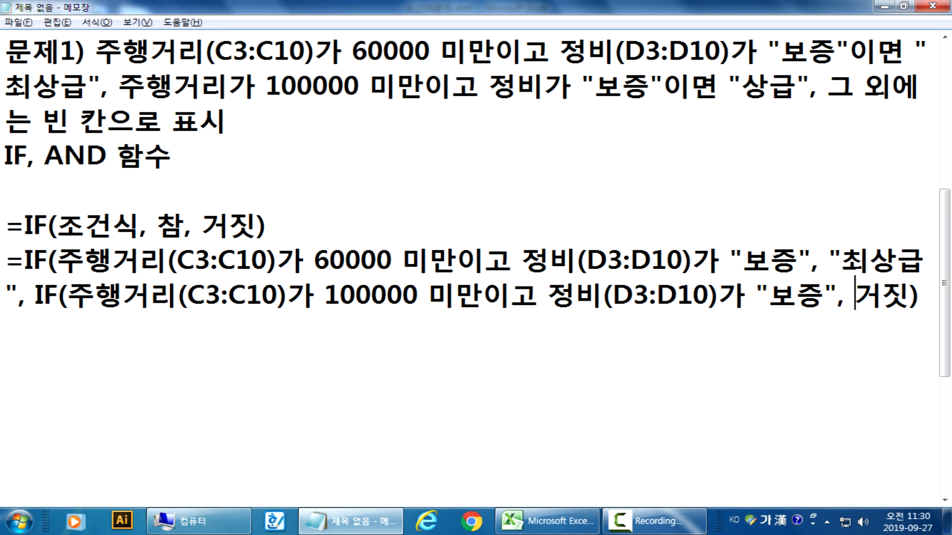
text("상급")
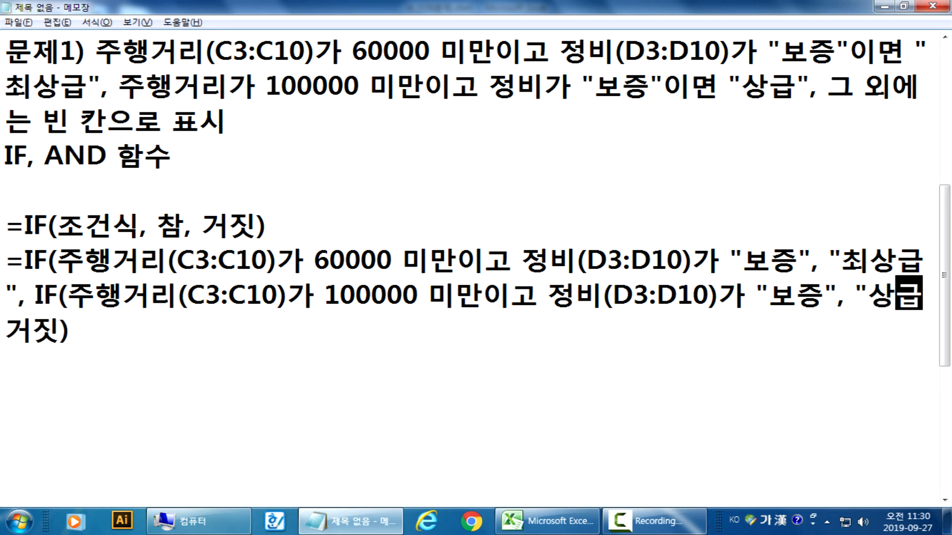
text(,)
key(shift+Right)
key(shift+Right)
text(빈 칸)
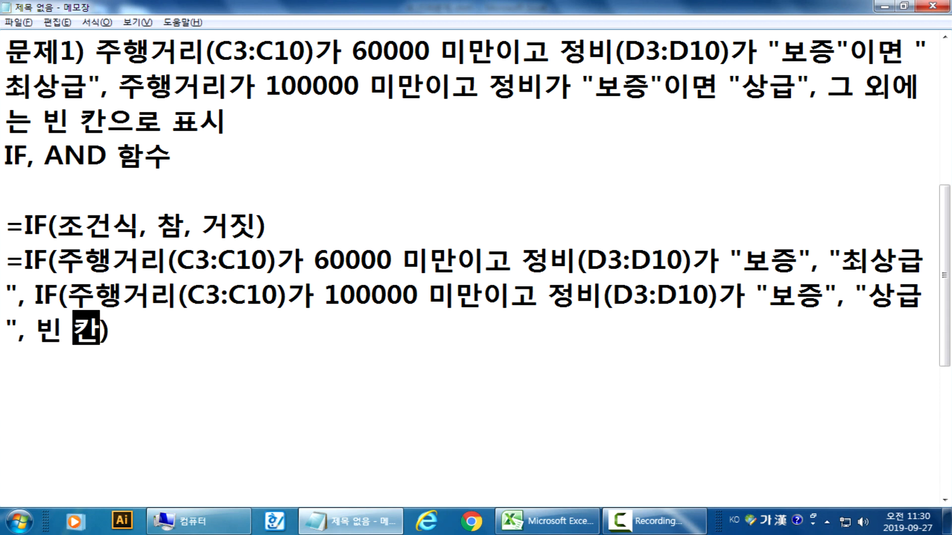
key(End)
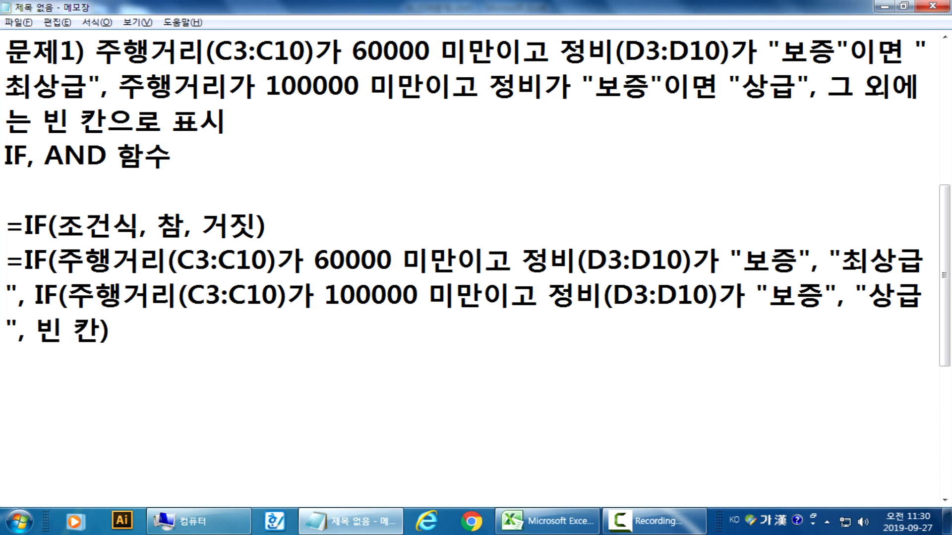
Duplicate the =IF(조건식, 참, 거짓) syntax line beneath itself, with a blank line separating it from the worded formula.
key(Up)
key(Up)
key(Up)
key(End)
key(Return)
key(Up)
key(shift+End)
key(ctrl+c)
key(Left)
key(ctrl+v)
key(Return)
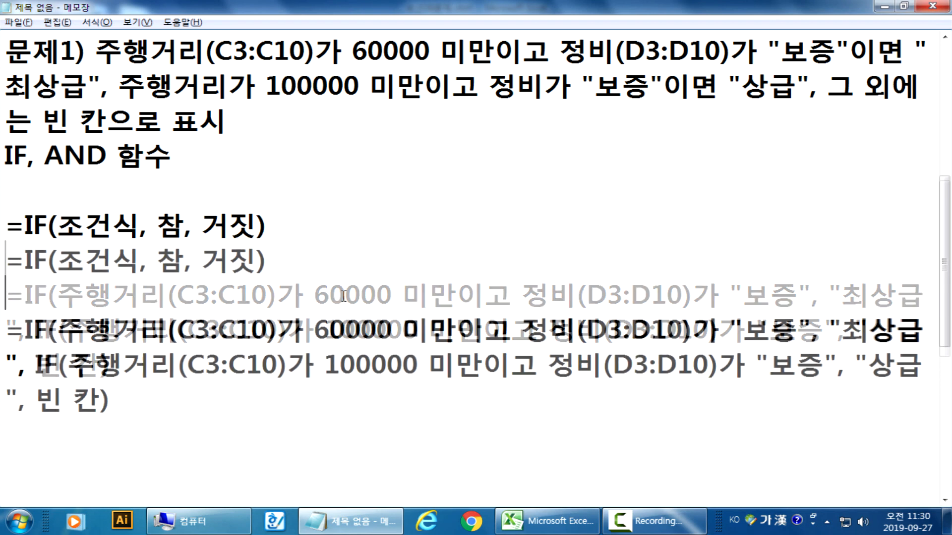
Extend the duplicated syntax line to the nested form =IF(조건식, 참, IF(조건식, 참, 거짓)).
key(Right)
key(Right)
key(Right)
key(Right)
key(Right)
key(Right)
key(Right)
key(Right)
key(Right)
key(Right)
key(Right)
key(Right)
key(Right)
key(Left)
key(Left)
key(Left)
key(Right)
key(Right)
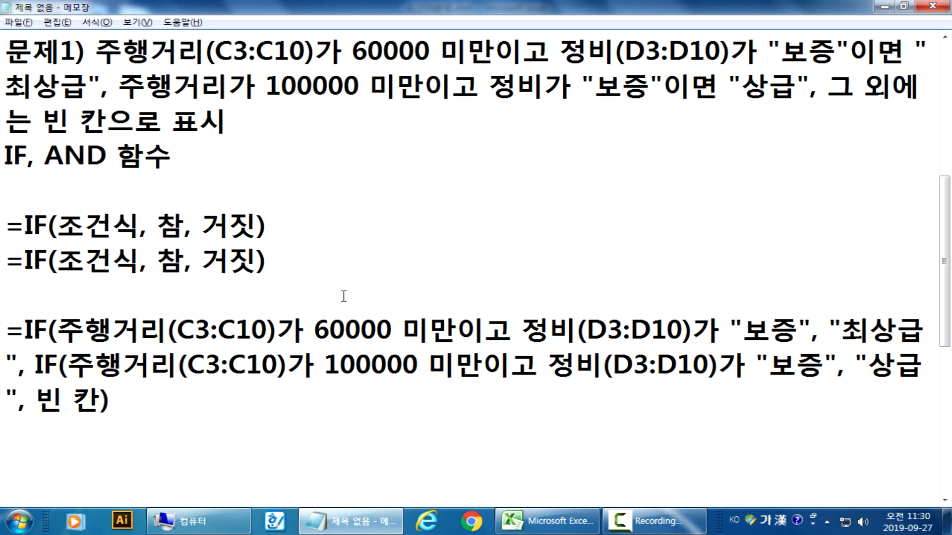
key(Hangul)
text(IF(WJ)
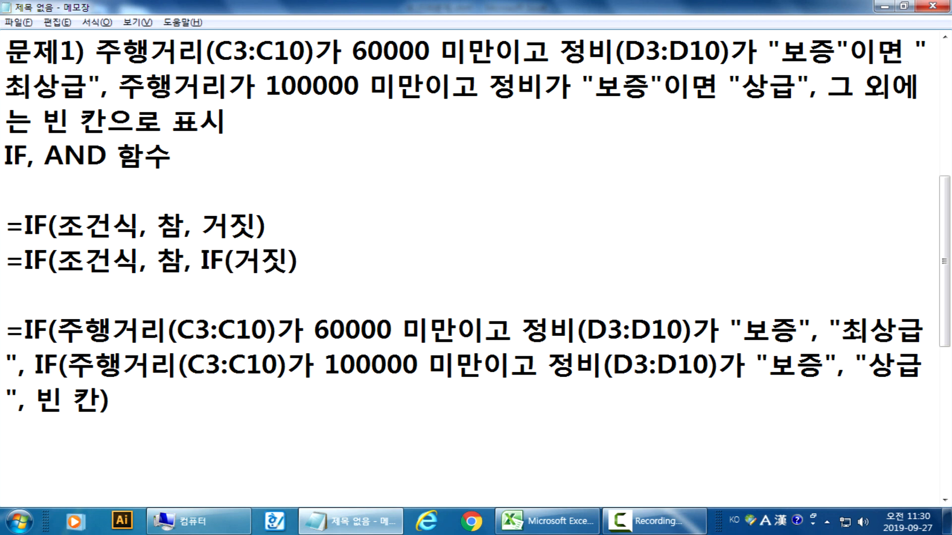
key(BackSpace)
key(BackSpace)
key(Hangul)
text(저가ㅓㄴ)
key(BackSpace)
key(BackSpace)
key(BackSpace)
key(BackSpace)
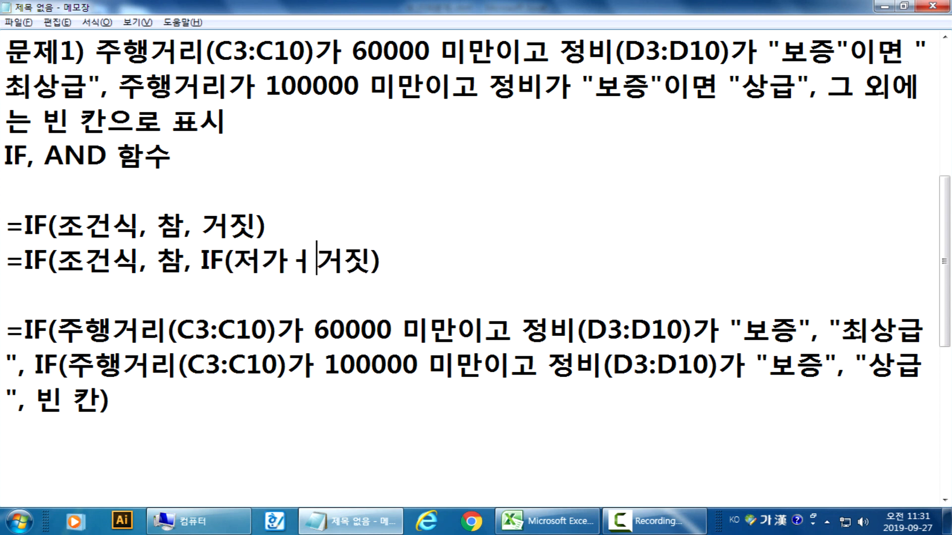
text(저ㅗ)
text(조건식, )
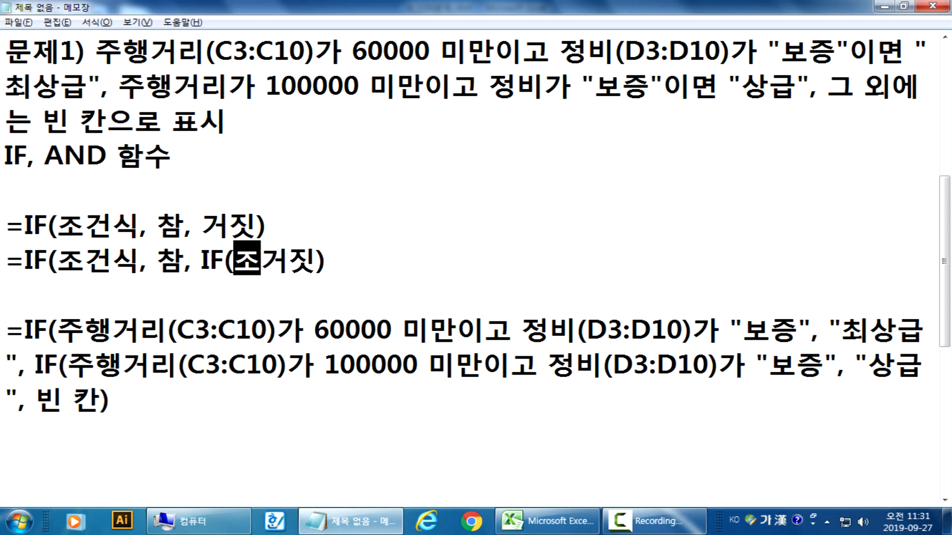
text(참,)
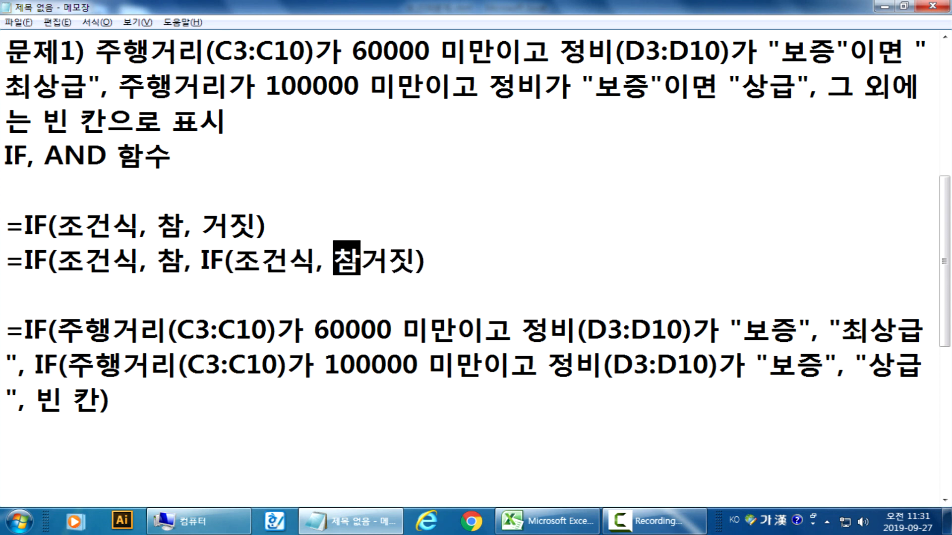
key(End)
text())
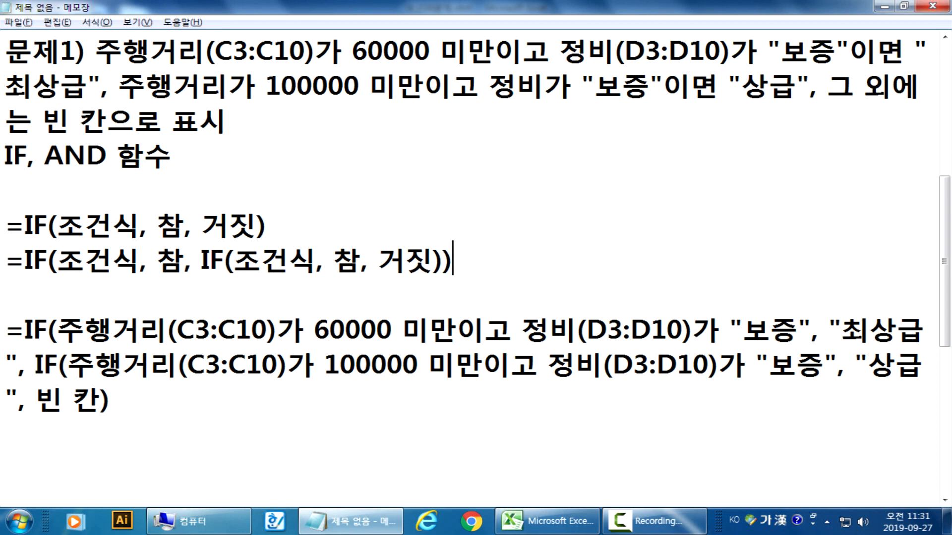
key(Return)
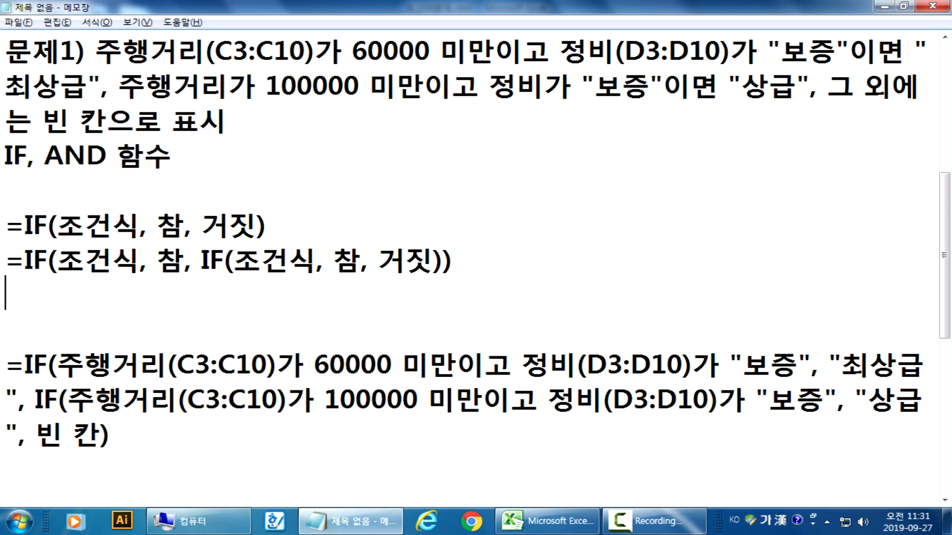
key(BackSpace)
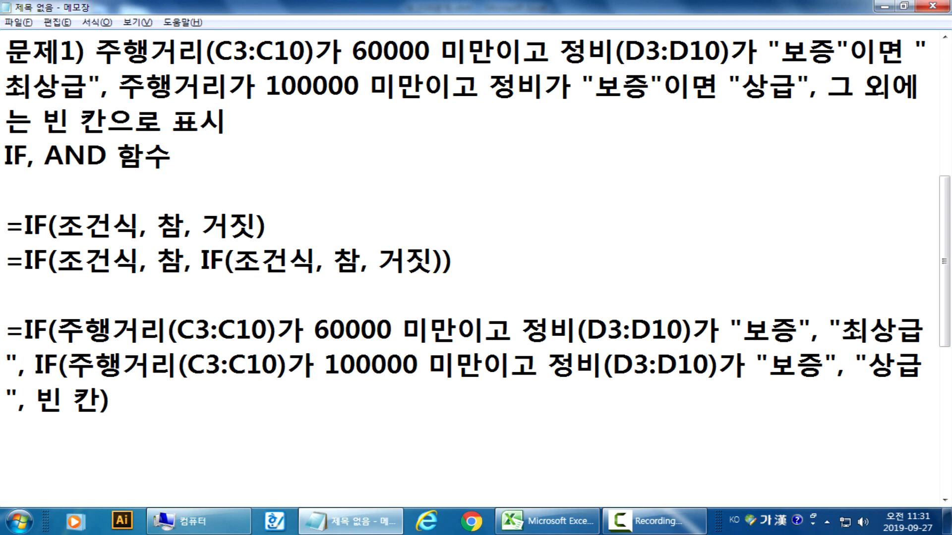
Add several blank lines between the "IF, AND 함수" line and the IF syntax lines.
click(108, 191)
click(127, 434)
click(143, 199)
text(\\)
key(BackSpace)
key(BackSpace)
key(Return)
key(Return)
key(Return)
key(Return)
key(Return)
key(Return)
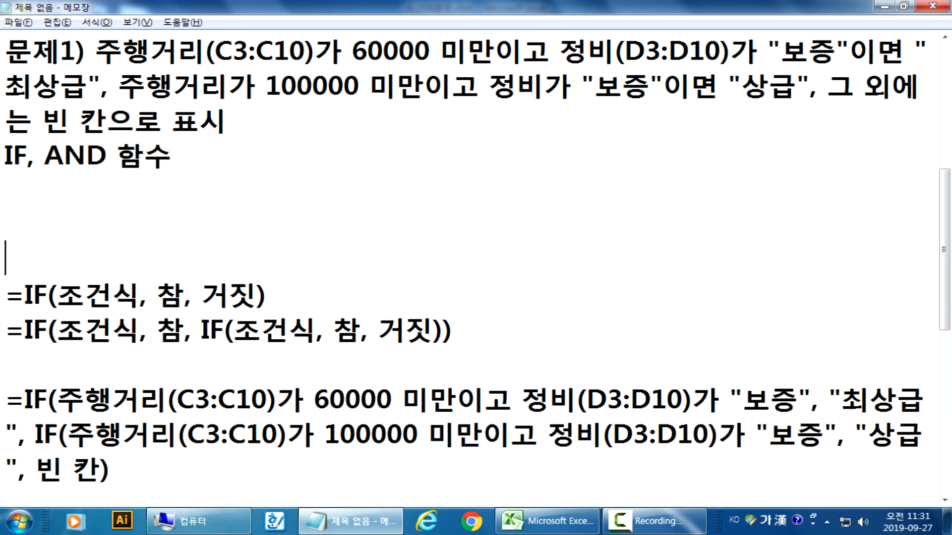
Below "IF, AND 함수", write the example: 예) 평균이 60점 이상이면 "합격", 그렇지 않으면(60점 미만) "불합격"으로 표시하시오. IF 함수를 사용.
click(45, 226)
text(예)
text() 평균)
text(이 )
text(60점 이상이면)
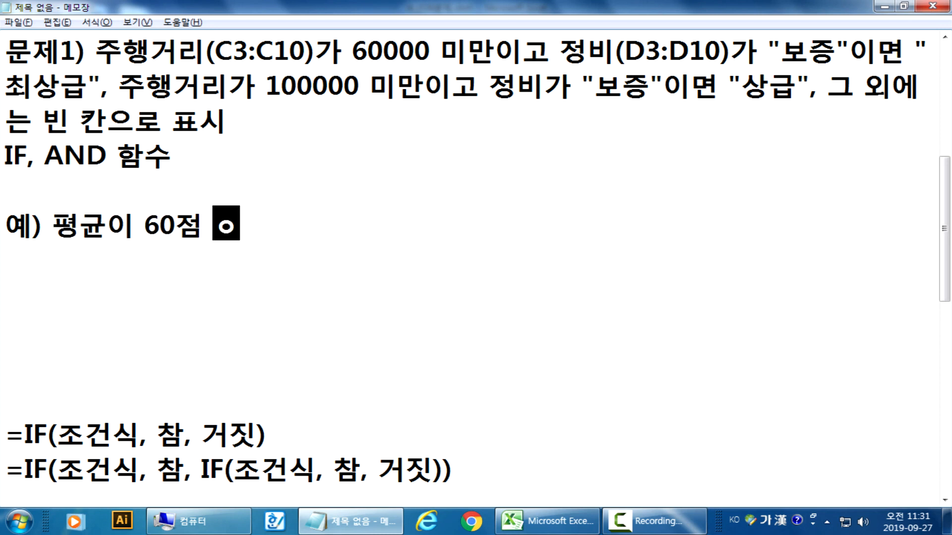
text( "합격")
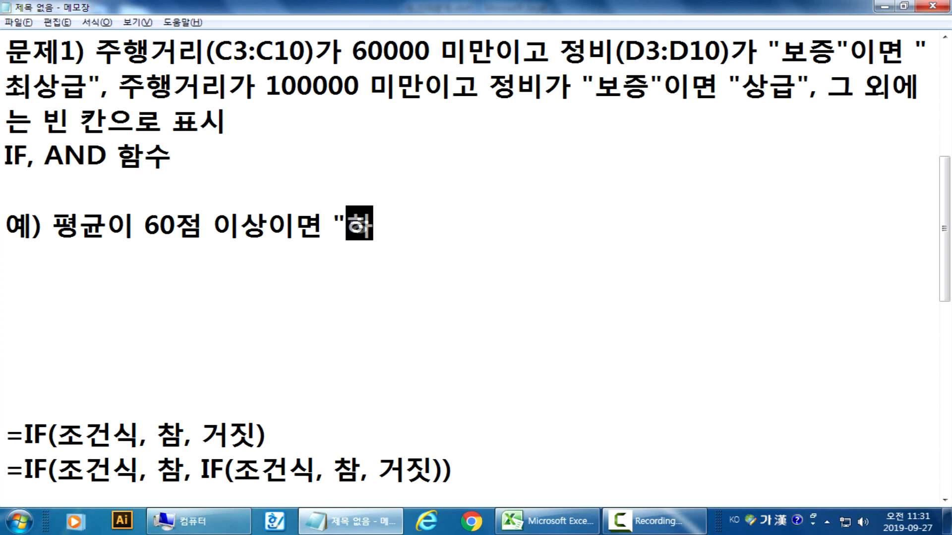
text(, 그)
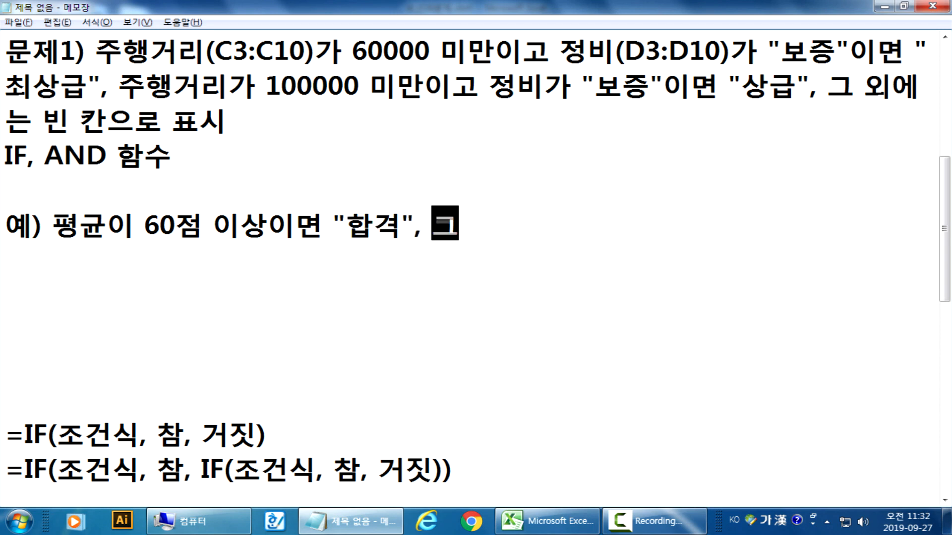
text(렇지 않으면)
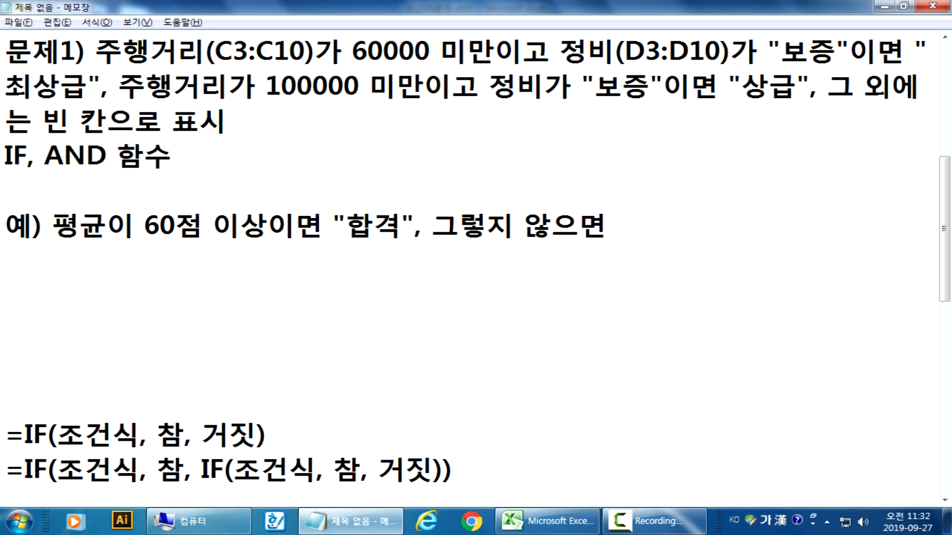
text((60점 미)
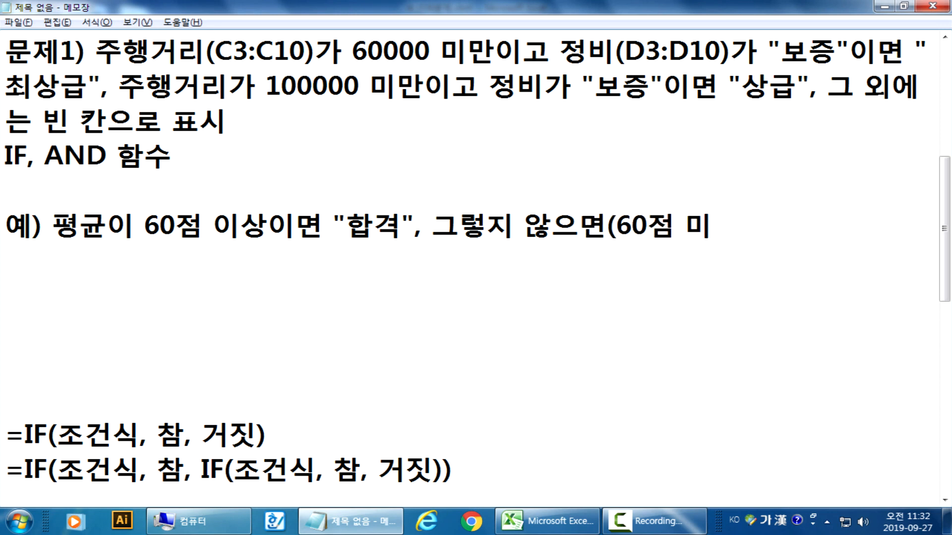
text(만) "불합격"으로 )
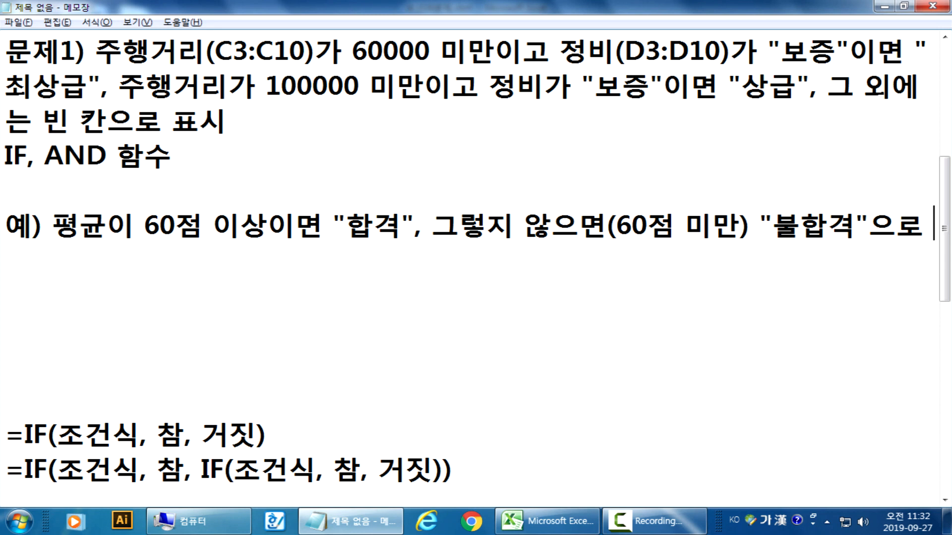
text(표시하시오.)
key(Hangul)
text(IF)
key(Hangul)
text(함술를 사요ㅇ)
Place two copies of the =IF(조건식, 참, 거짓) syntax line directly beneath the 60점 example.
key(Down)
key(Down)
key(Down)
key(Down)
key(Down)
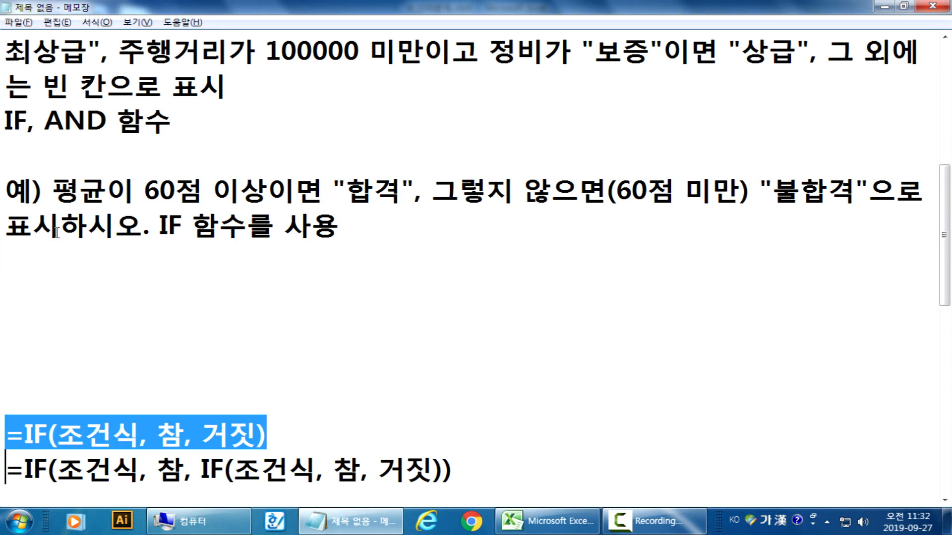
key(Left)
key(Up)
key(Up)
key(Up)
key(Up)
key(Up)
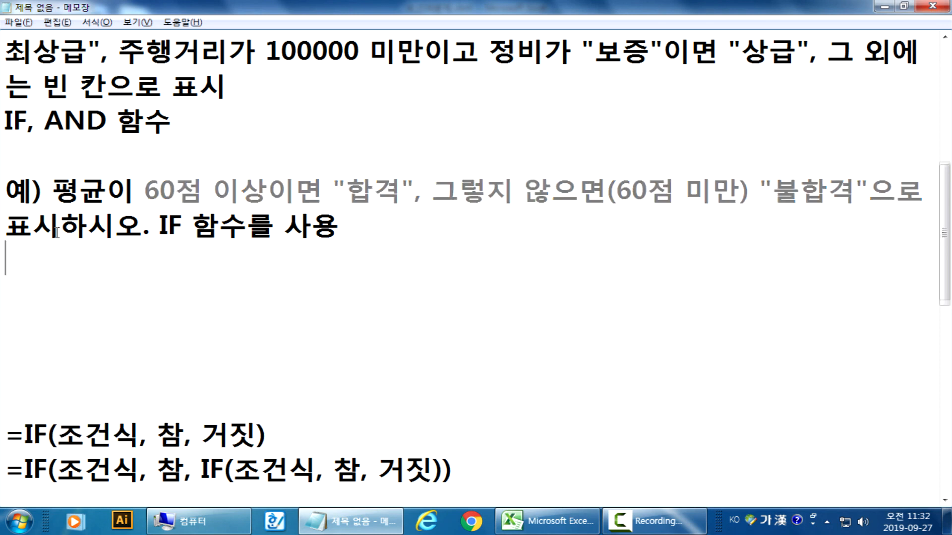
text(=IF(조건식, 참, 거짓))
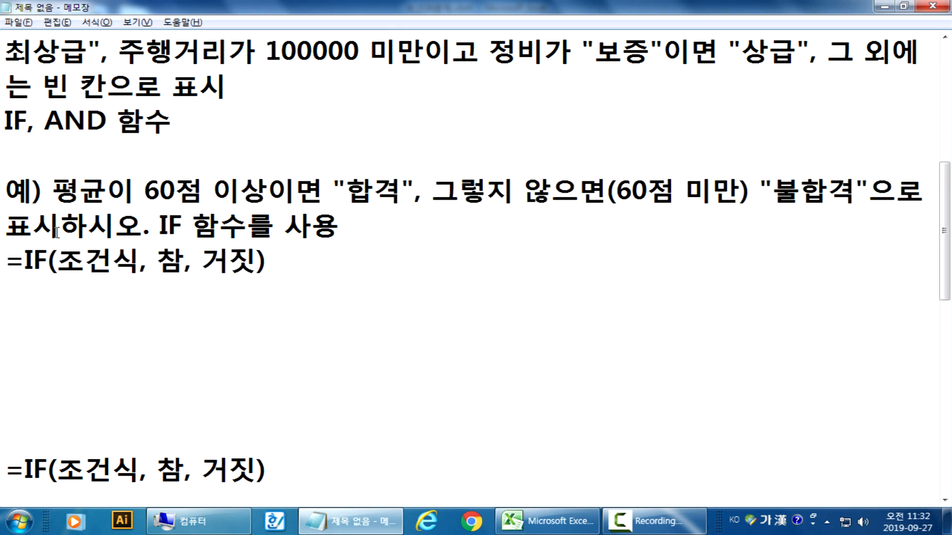
key(Delete)
key(Delete)
key(Delete)
key(Delete)
key(Delete)
key(End)
key(Left)
key(Left)
key(Left)
key(Left)
key(Left)
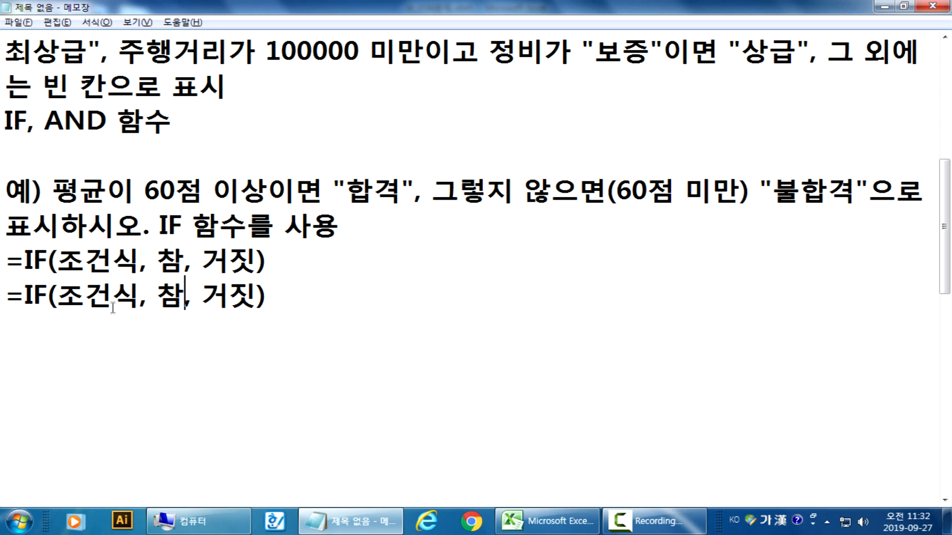
Replace 조건식 in the second IF line under the example with its condition, 평균이 60점 이상.
drag(52, 191, 267, 191)
key(ctrl+c)
drag(57, 296, 139, 297)
key(ctrl+v)
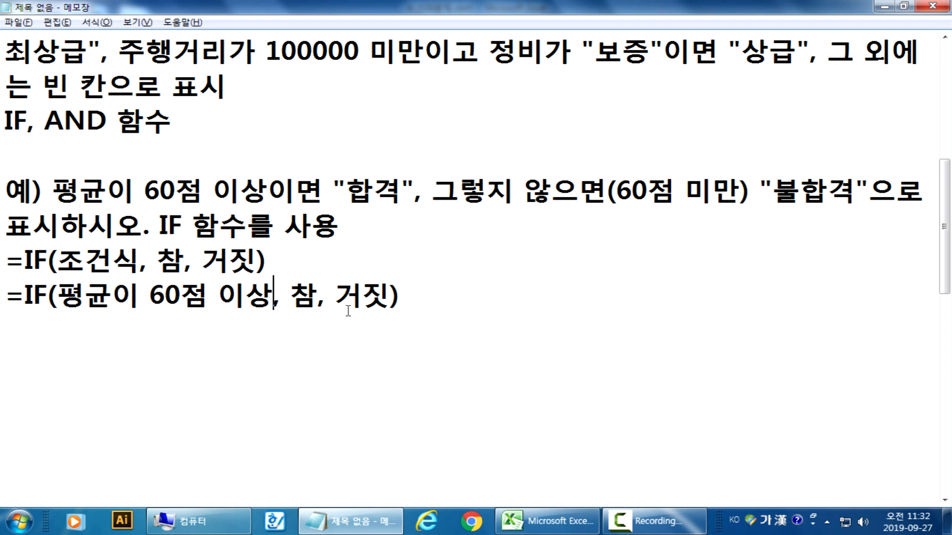
drag(299, 297, 312, 291)
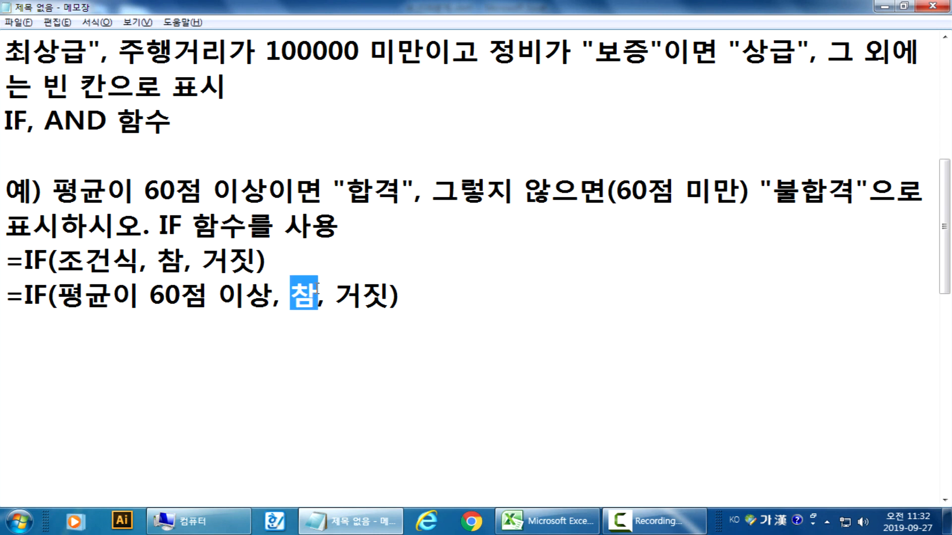
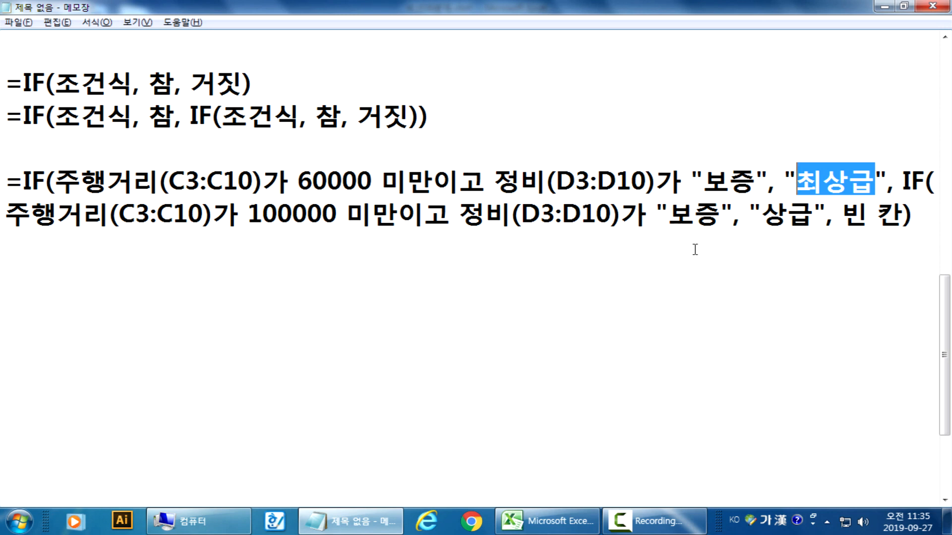
Duplicate the nested IF sentence with the 60000 and 100000 mileage conditions directly below the original.
drag(813, 214, 767, 212)
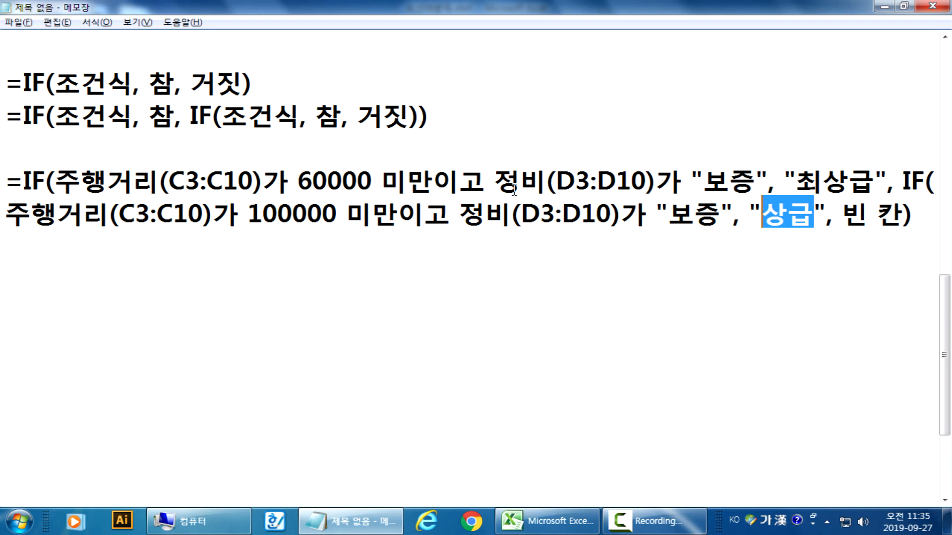
drag(842, 214, 899, 212)
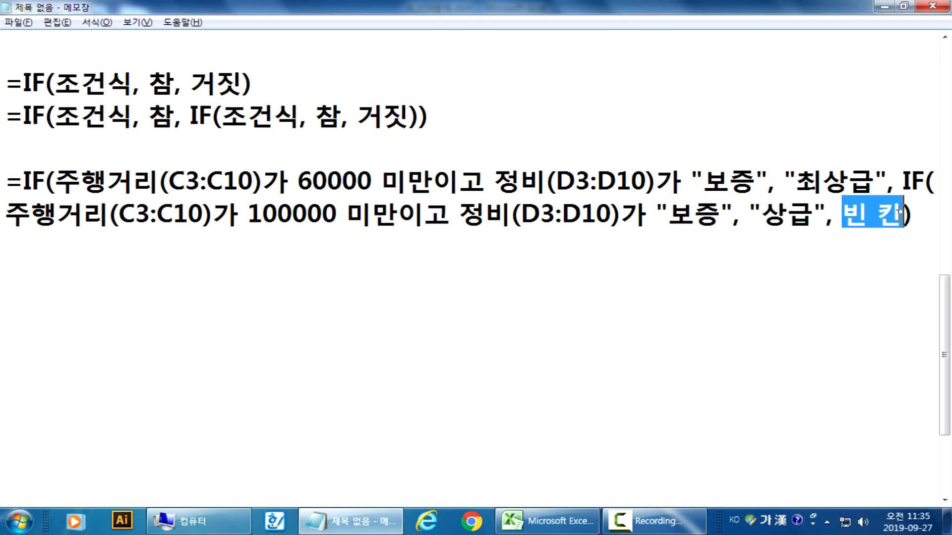
drag(5, 184, 8, 235)
key(ctrl+c)
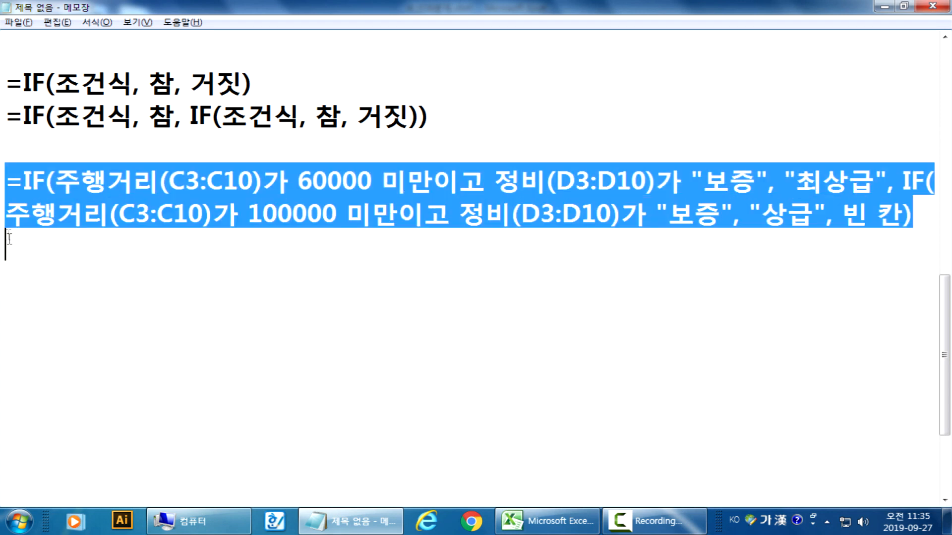
click(11, 248)
key(ctrl+v)
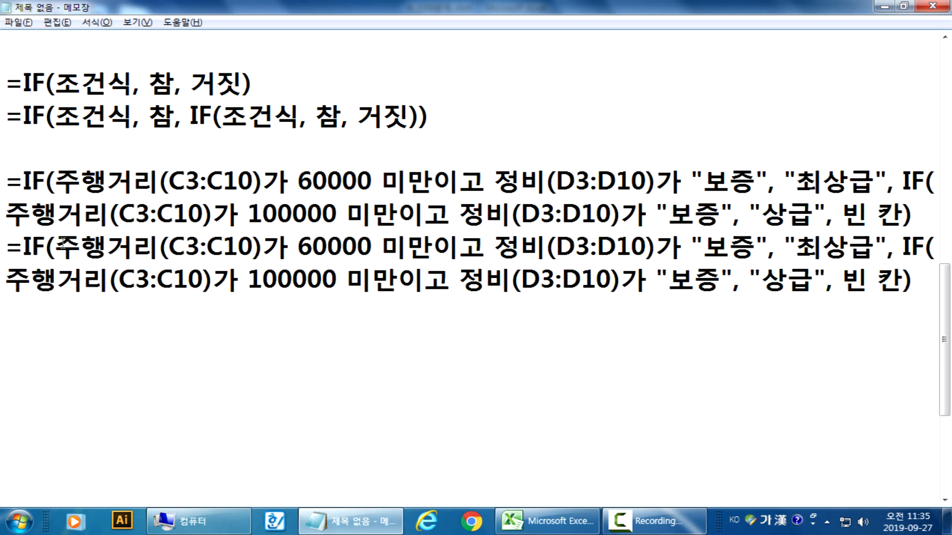
Insert AND( in front of the first condition, 주행거리(C3:C10)가 60000 미만이고, in the copied nested IF line.
drag(55, 243, 768, 246)
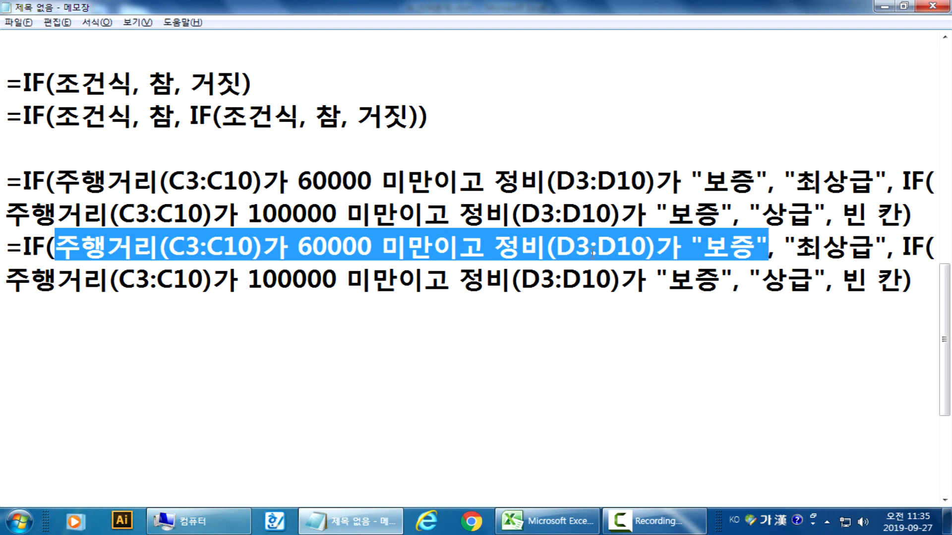
click(228, 233)
scroll(172, 255, up, 2)
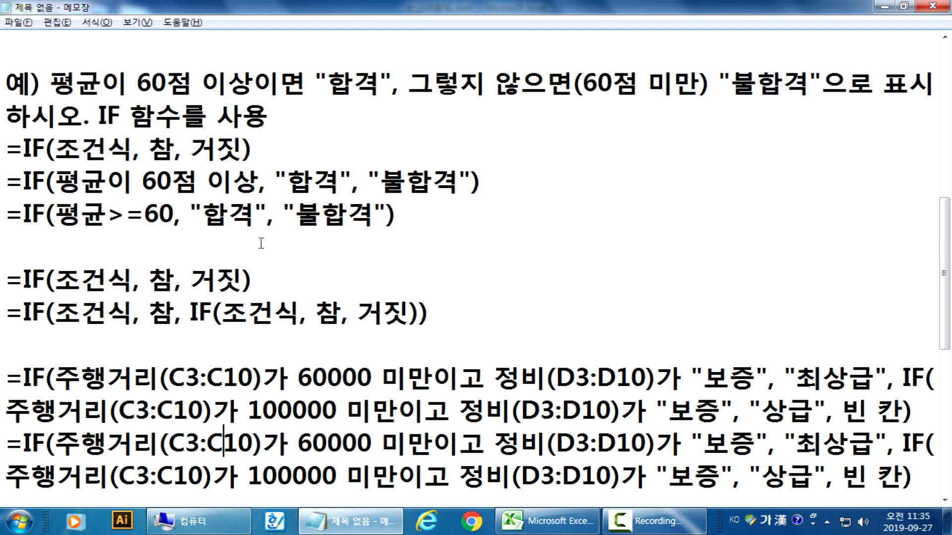
scroll(164, 148, up, 3)
drag(41, 214, 103, 214)
scroll(106, 213, down, 5)
scroll(107, 213, up, 2)
click(56, 247)
text(ㅁ)
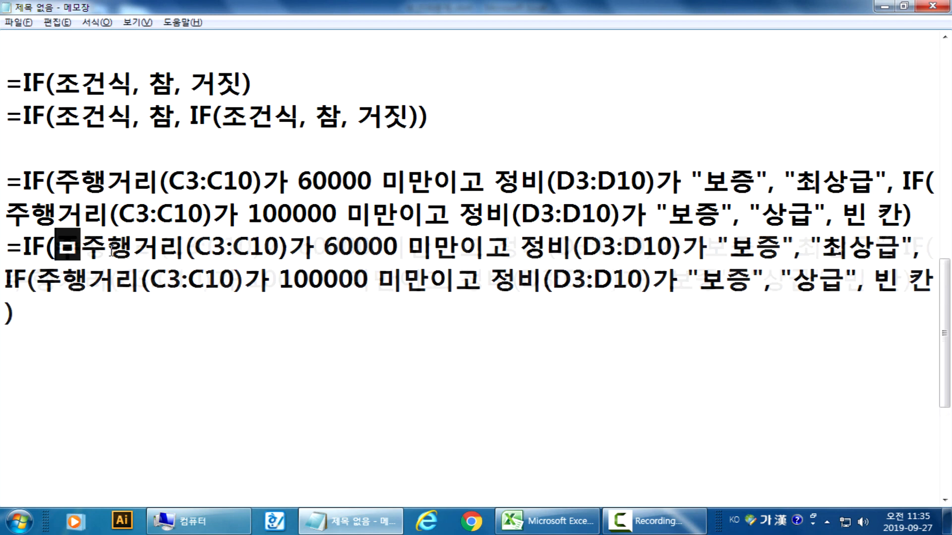
key(BackSpace)
key(Hangul)
text(AND()
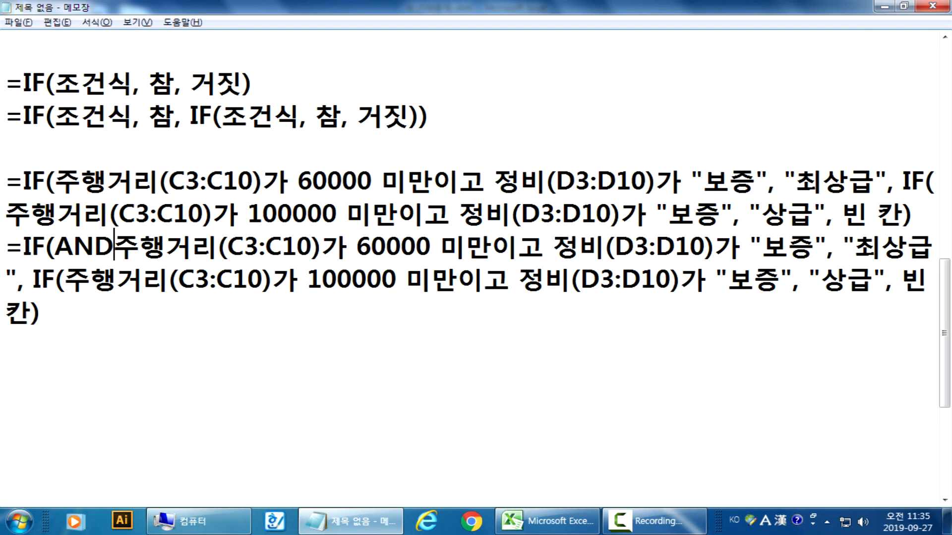
In the copy's first condition, replace 이고 after 60000 미만 with a comma and close the AND parenthesis after "보증".
key(Right)
key(Right)
key(Right)
key(Right)
key(Right)
key(Right)
key(Right)
key(Right)
key(Right)
key(Right)
key(Right)
key(Right)
key(Right)
key(Right)
key(Right)
key(Right)
key(Right)
key(Right)
key(Right)
key(Right)
key(Right)
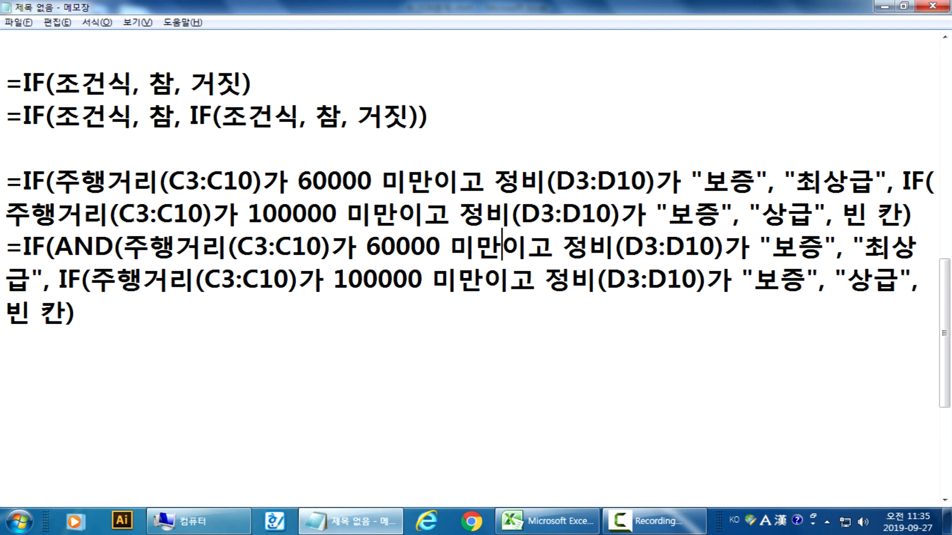
key(Delete)
text(,)
key(Delete)
key(Right)
key(Right)
key(Right)
key(Right)
key(Right)
key(Right)
key(Right)
key(Right)
key(Right)
key(Right)
key(Right)
key(Right)
key(Right)
key(Right)
key(Right)
key(Right)
text())
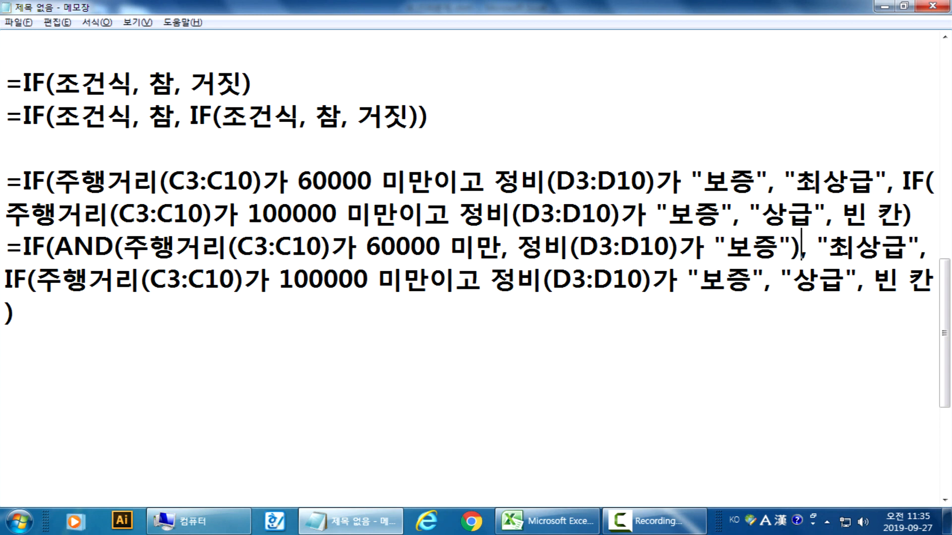
Rewrite the inner IF's condition in the copy as AND(주행거리(C3:C10)가 100000 미만, 정비(D3:D10)가 "보증").
drag(36, 283, 766, 282)
click(36, 280)
text(A)
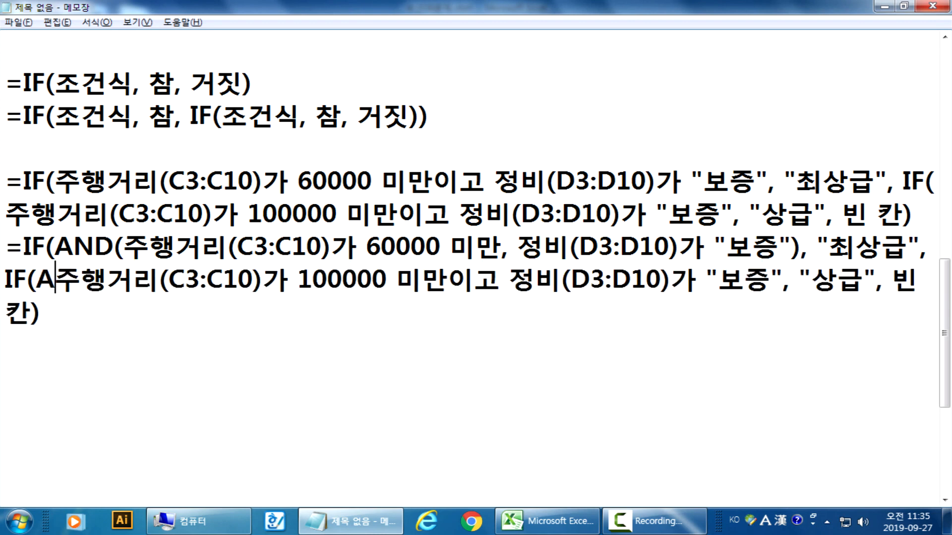
text(ND()
key(Right)
key(Right)
key(Right)
key(Right)
key(Right)
key(Right)
key(Right)
key(Right)
key(Right)
key(Right)
key(Right)
key(Right)
key(Right)
key(Right)
key(Right)
key(Right)
key(Right)
key(Right)
key(Right)
key(Right)
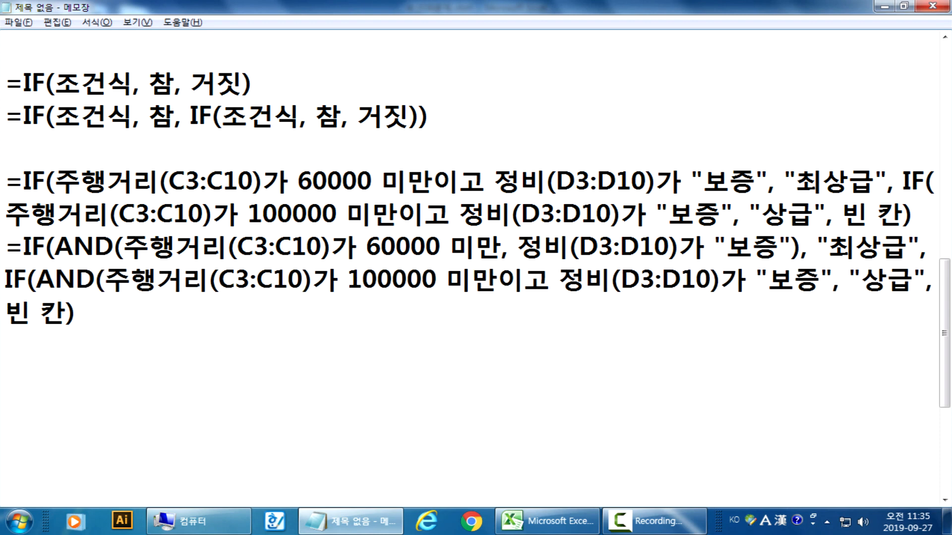
key(Delete)
key(Delete)
text(,)
key(Right)
key(Right)
key(Right)
key(Right)
key(Right)
key(Right)
key(Right)
key(Right)
key(Right)
key(Right)
key(Right)
key(Right)
key(Right)
key(Right)
key(Right)
key(Right)
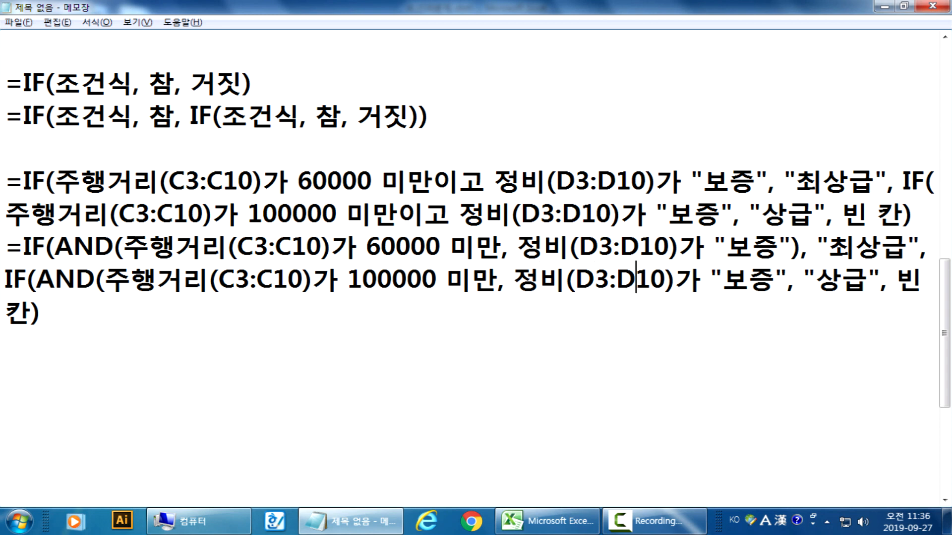
key(Right)
text())
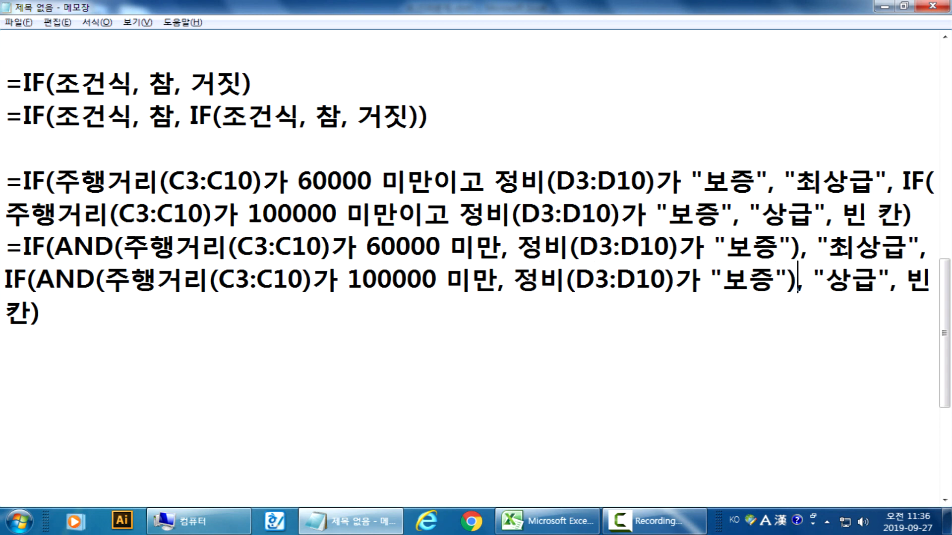
Duplicate the nested IF formula containing the AND conditions directly below itself.
drag(107, 180, 752, 179)
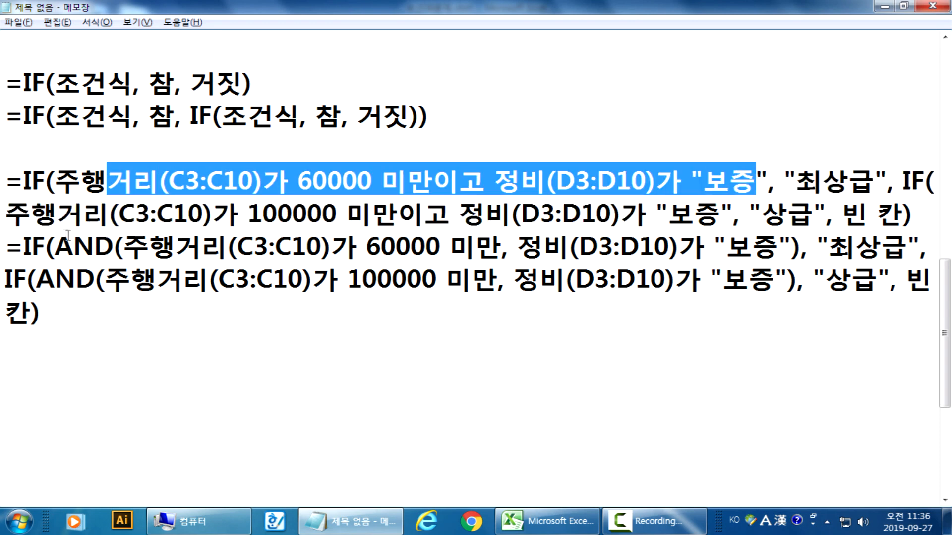
drag(225, 247, 778, 246)
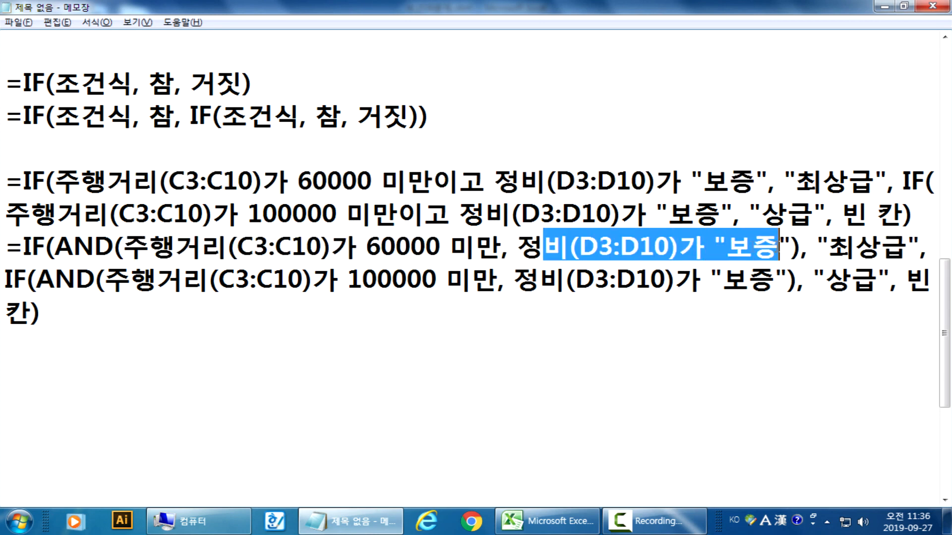
click(502, 247)
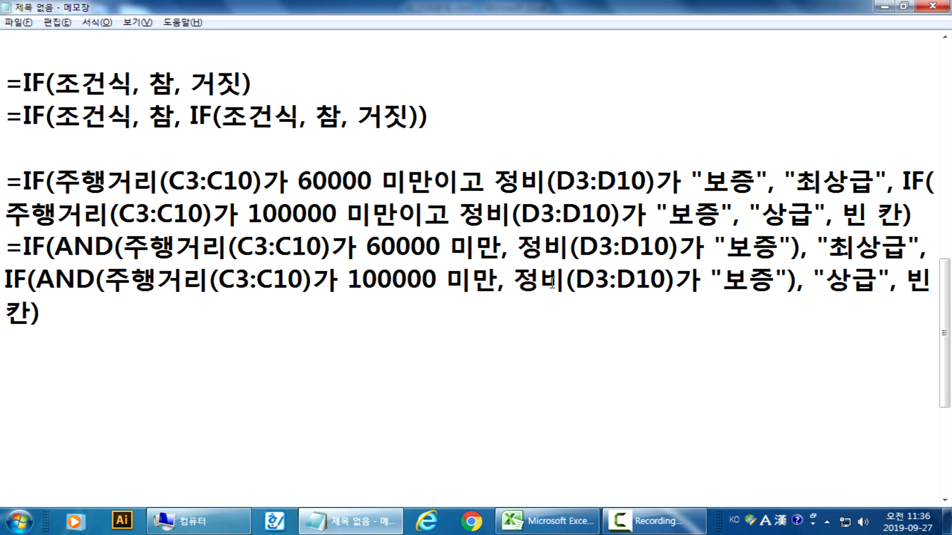
drag(6, 248, 40, 329)
key(ctrl+c)
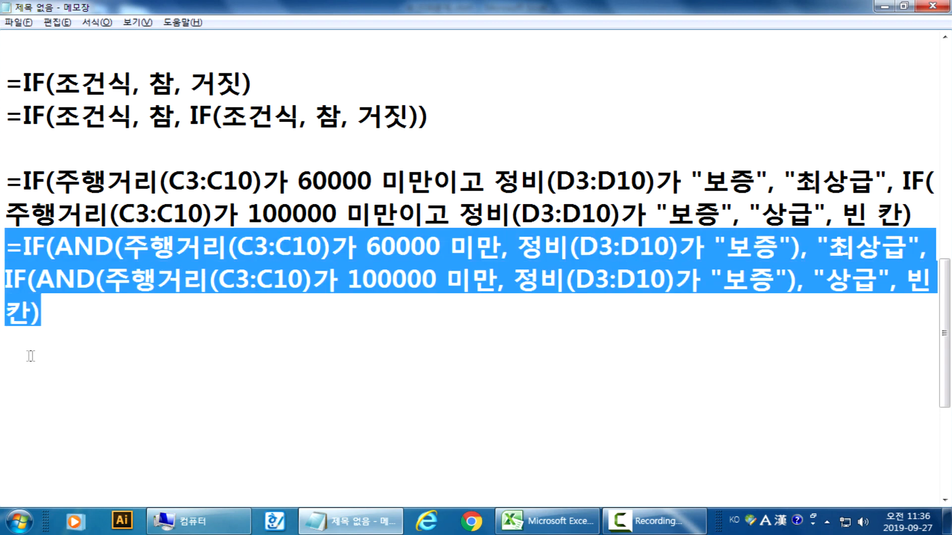
click(77, 349)
key(ctrl+v)
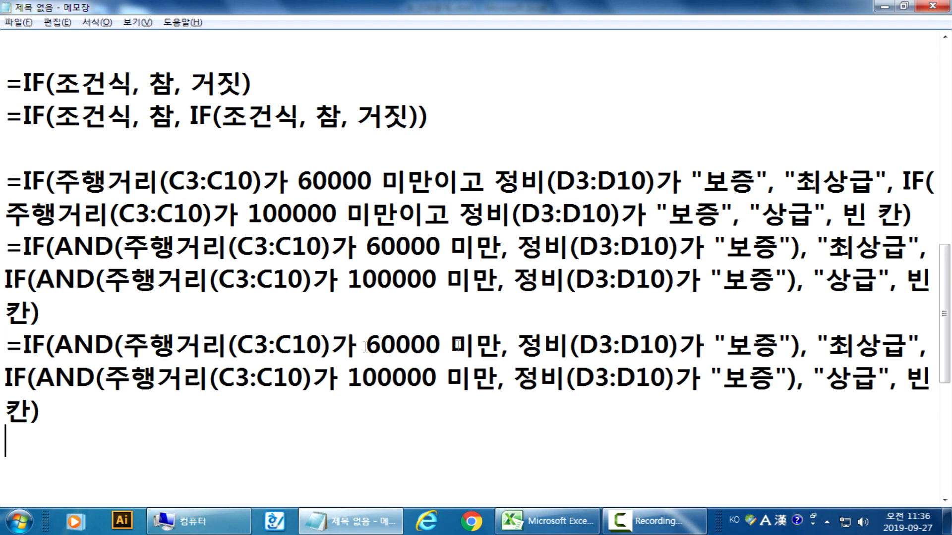
Replace the final argument 빈 칸 with "" in both nested IF formulas that use AND.
drag(906, 279, 931, 280)
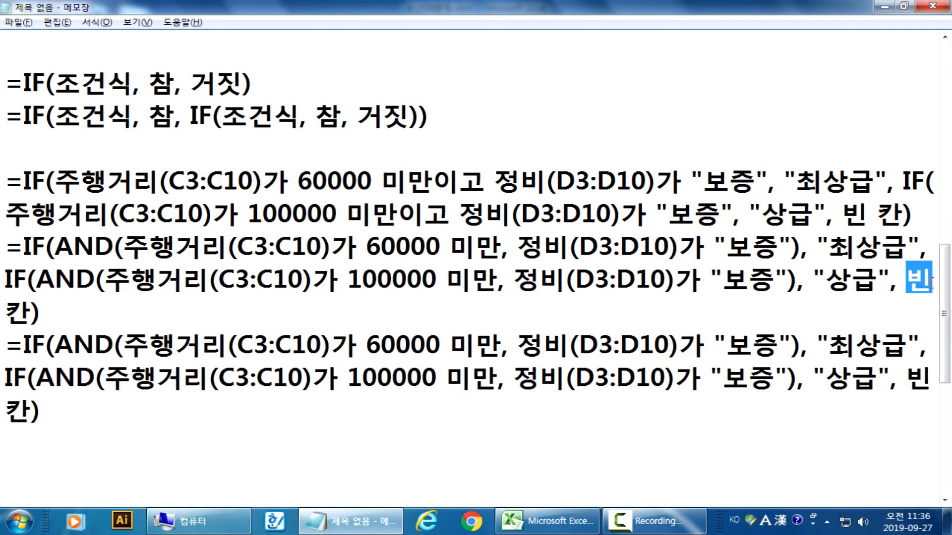
text("")
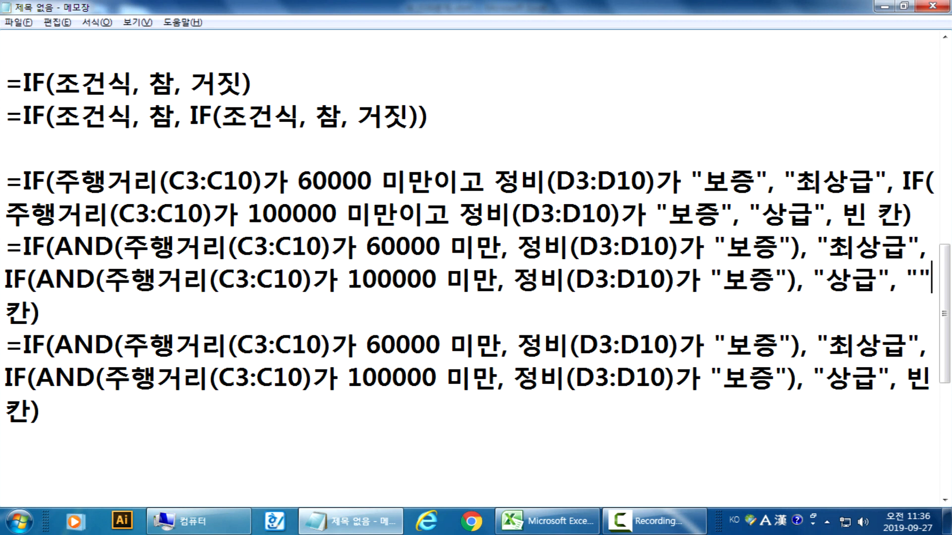
key(Delete)
key(Delete)
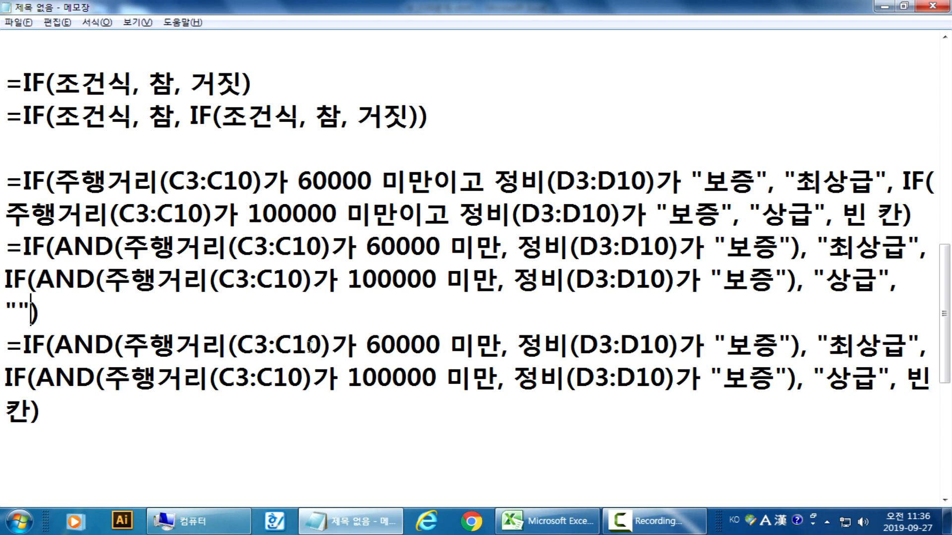
click(907, 379)
text("")
key(Delete)
key(Delete)
key(Delete)
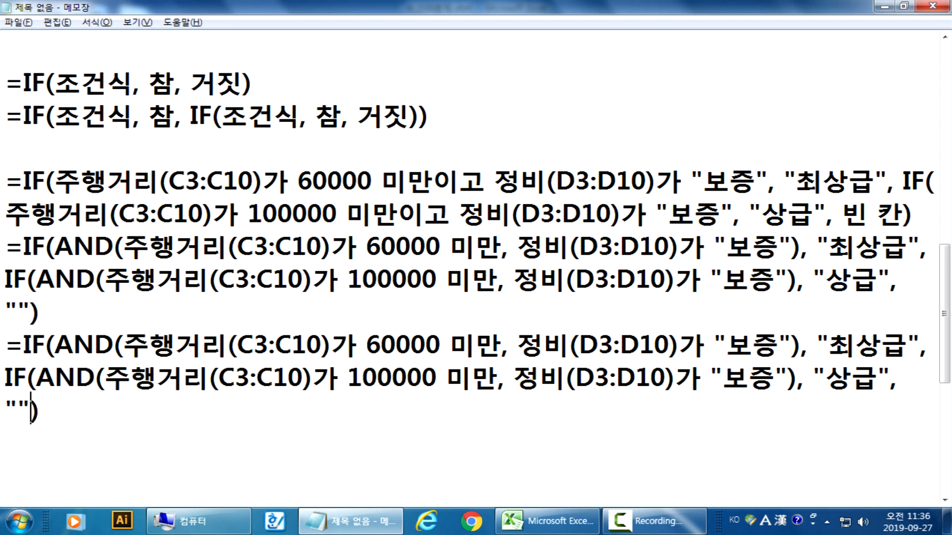
Shorten the first mileage condition in the last formula to 주행거리<60000.
scroll(599, 195, down, 1)
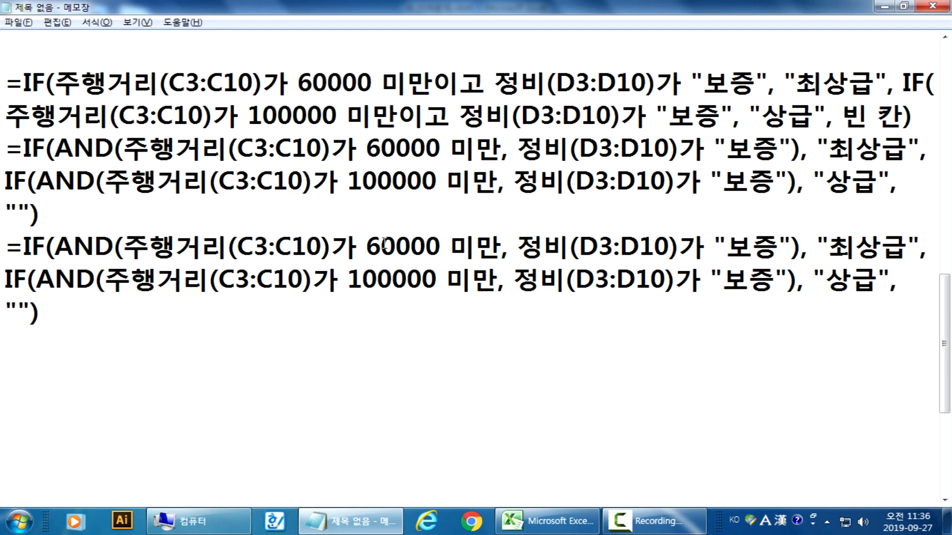
drag(228, 244, 366, 245)
text(<)
key(Right)
key(Right)
key(Right)
key(Right)
key(Right)
key(Delete)
key(Delete)
key(Delete)
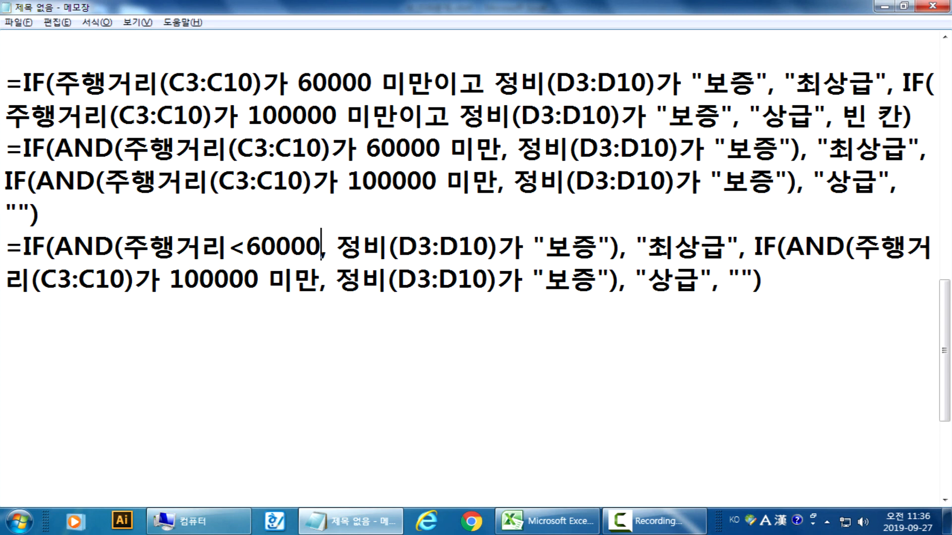
Shorten the maintenance condition in the last formula's first AND to 정비="보증".
key(Right)
key(Right)
key(Right)
key(Delete)
key(Delete)
key(Delete)
key(Delete)
key(Delete)
key(Delete)
key(Delete)
key(Delete)
key(Delete)
key(Delete)
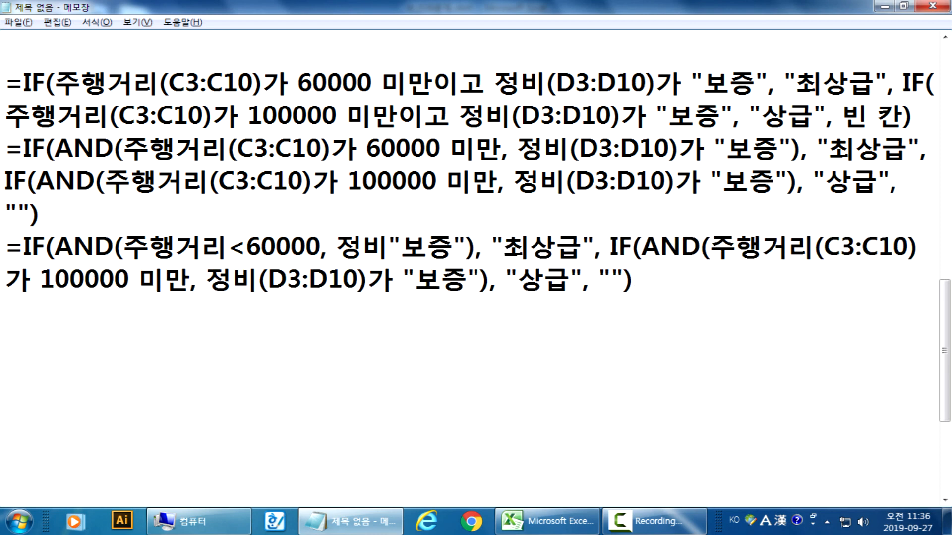
text(=)
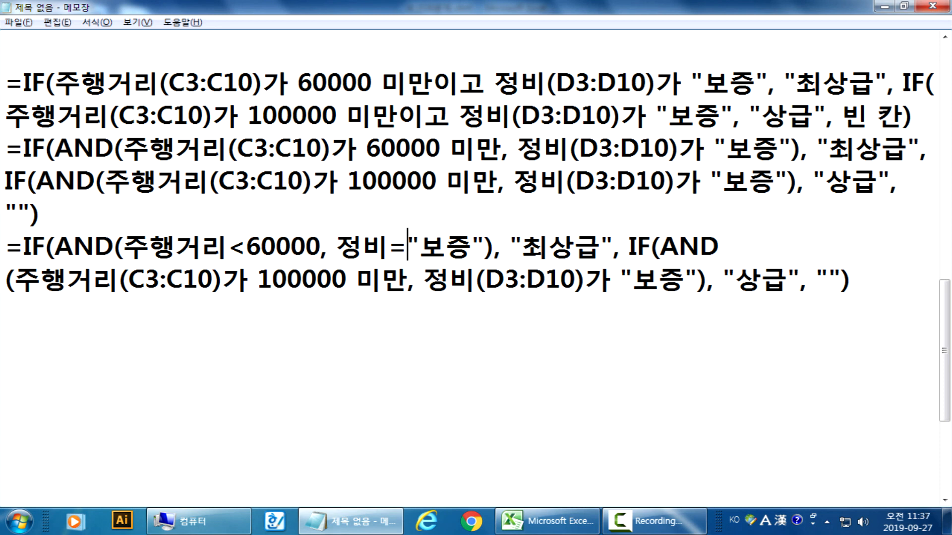
Shorten the second mileage condition in the last formula to 주행거리<100000.
key(Right)
key(Right)
key(Right)
key(Right)
key(Right)
key(Right)
key(Right)
key(Right)
key(Right)
key(Right)
key(Right)
key(Right)
key(Right)
key(Right)
key(Right)
key(Right)
key(Right)
key(Right)
key(Right)
key(Right)
key(Left)
key(Left)
key(Left)
key(Left)
key(Left)
text(<)
key(Delete)
key(Delete)
key(Delete)
key(Delete)
key(Delete)
key(Delete)
key(Delete)
key(Delete)
key(Delete)
key(Delete)
key(Right)
key(Right)
key(Right)
key(Right)
key(Right)
key(Right)
key(Right)
key(Right)
key(Left)
key(Left)
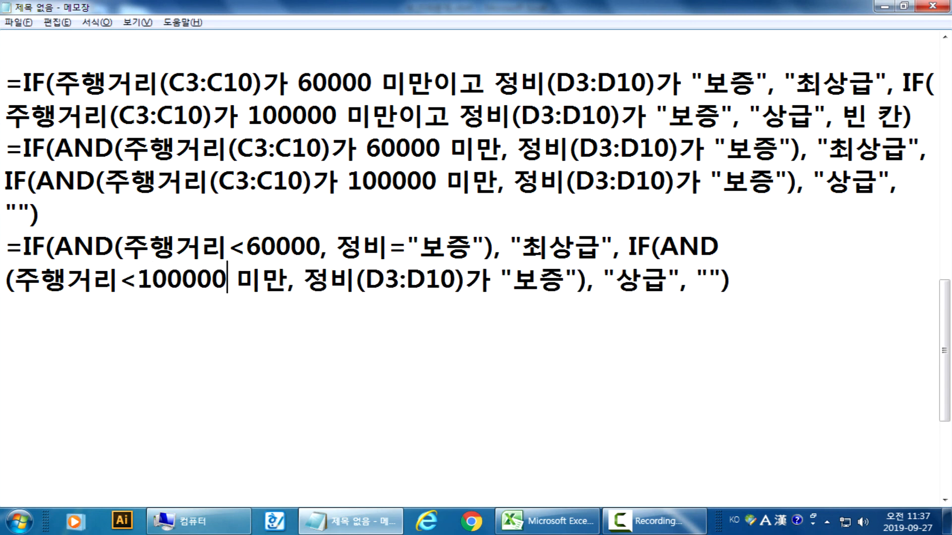
key(Delete)
key(Delete)
key(Delete)
Shorten the maintenance condition in the last formula's second AND to 정비="보증".
key(Right)
key(Right)
key(Right)
key(Right)
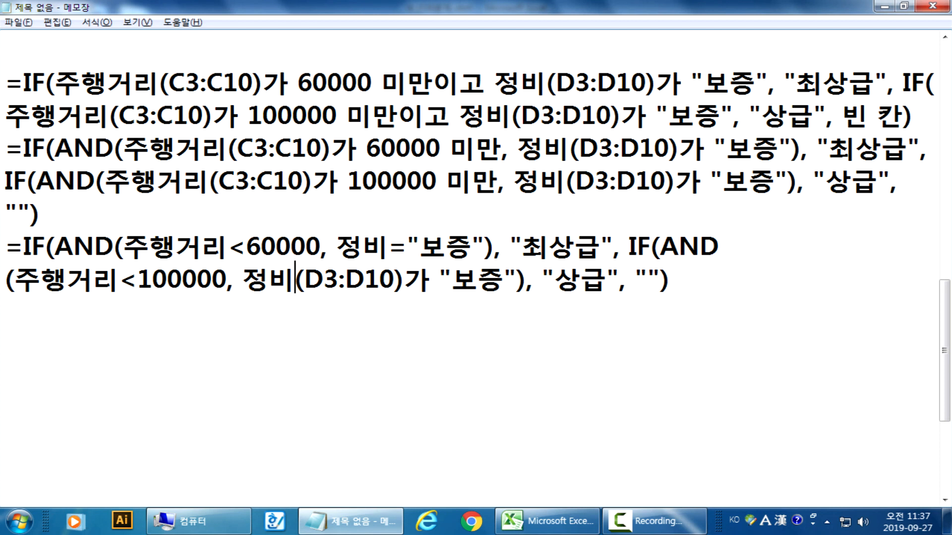
text(=)
key(Delete)
key(Delete)
key(Delete)
key(Delete)
key(Delete)
key(Delete)
key(Delete)
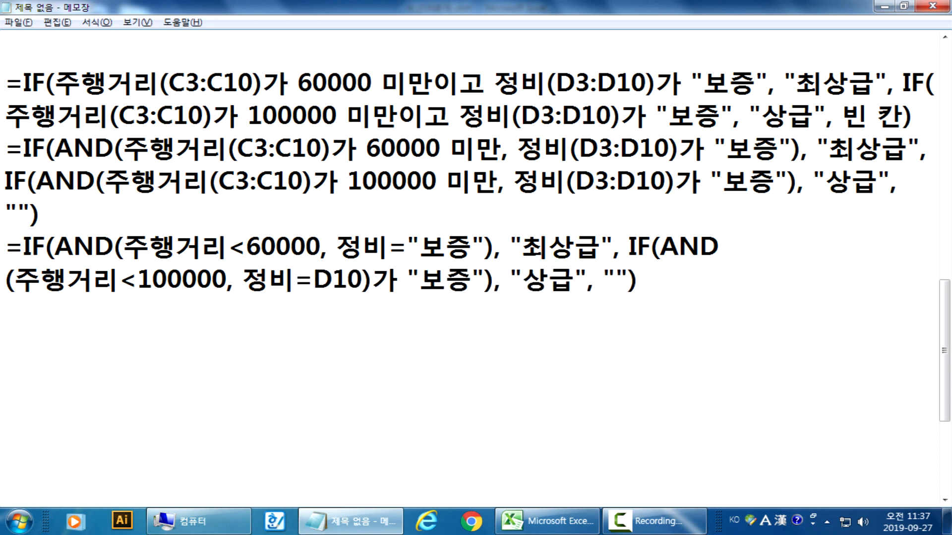
key(Delete)
key(Delete)
key(Delete)
Retype the opening bracket at the last formula's line wrap and turn word wrap off and on to reflow the text.
key(Up)
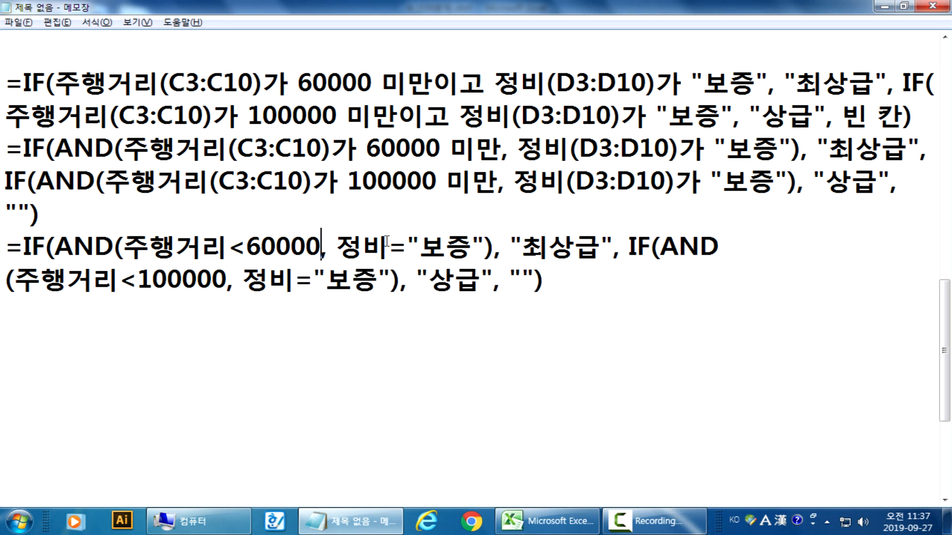
key(End)
key(Delete)
text(()
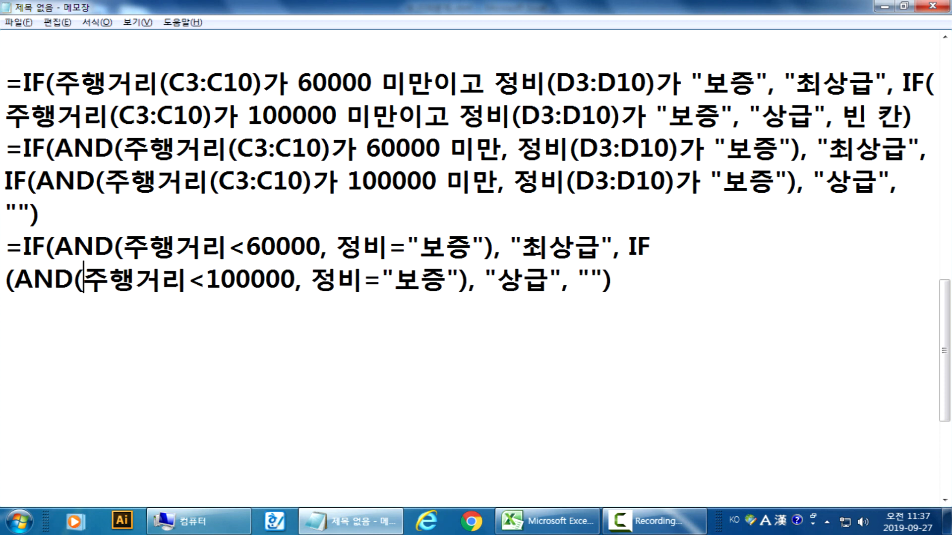
key(End)
click(96, 22)
click(107, 35)
click(96, 22)
click(106, 35)
Duplicate the shortened nested IF formula directly below itself.
scroll(204, 248, down, 8)
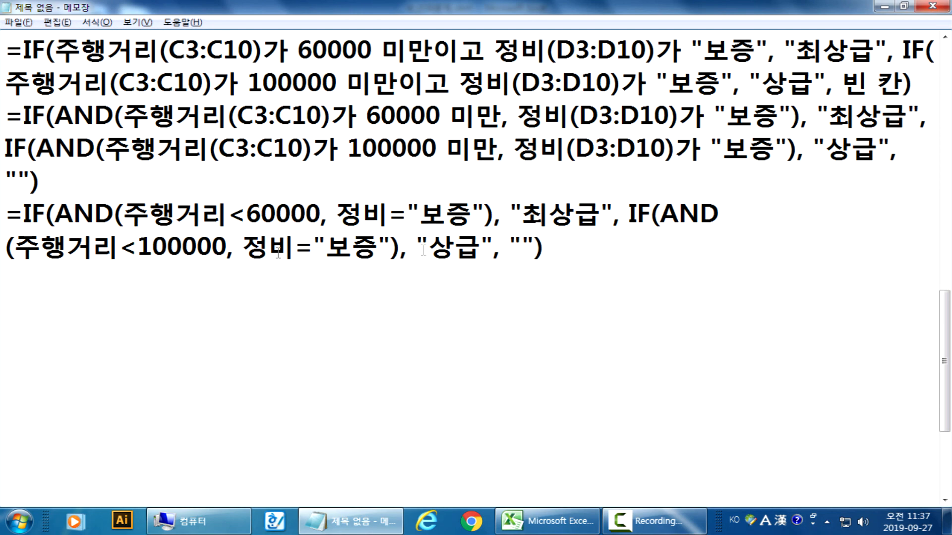
key(Return)
key(Up)
key(Up)
key(shift+Down)
key(shift+Down)
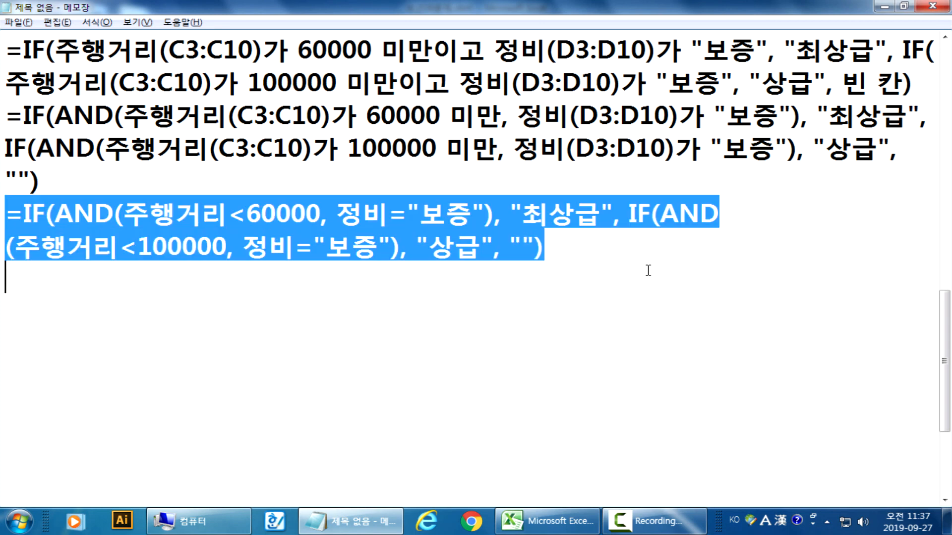
key(Down)
key(ctrl+v)
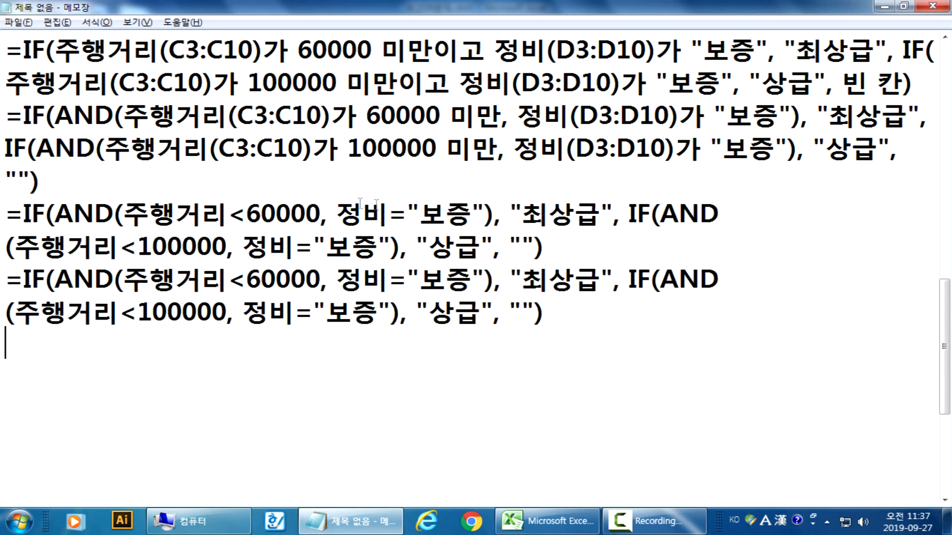
Replace the first 주행거리 in the new formula copy with the cell reference C3.
drag(125, 282, 230, 283)
text(ㅊ3)
key(BackSpace)
key(BackSpace)
key(Hangul)
text(C3)
Replace 정비 in the first AND of the last formula with the cell reference D3.
key(ctrl+Right)
key(ctrl+Right)
key(ctrl+Right)
key(ctrl+Right)
key(ctrl+Right)
key(ctrl+Right)
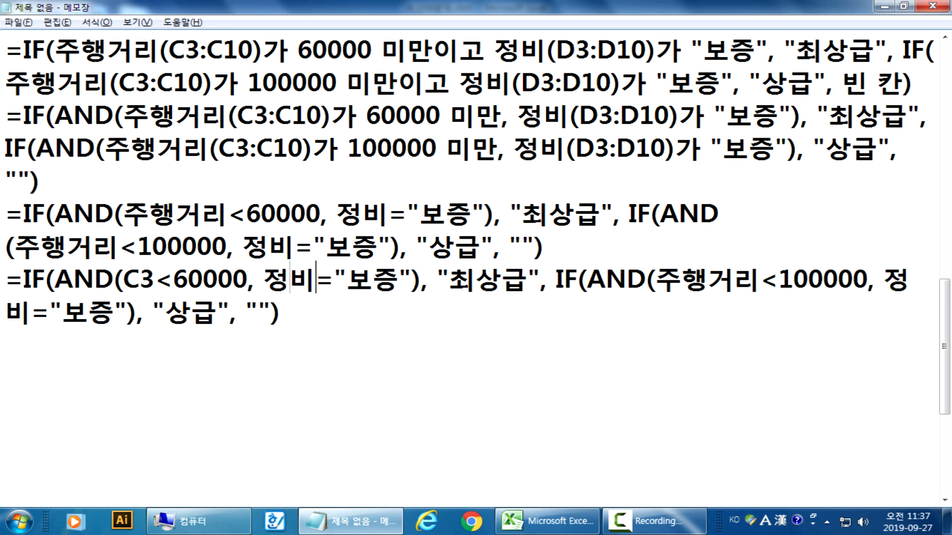
key(ctrl+Left)
key(ctrl+Left)
key(ctrl+Left)
key(ctrl+Left)
key(Left)
key(Left)
text(D)
key(Delete)
text(3)
key(Delete)
Replace 주행거리 in the second AND of the last formula with the cell reference C3.
key(ctrl+Right)
key(ctrl+Right)
key(ctrl+Right)
key(ctrl+Right)
key(ctrl+Right)
key(ctrl+Right)
key(Left)
key(Left)
key(Left)
key(Left)
text(C)
key(Delete)
text(3)
key(Delete)
key(Delete)
key(Delete)
Replace 정비 in the second AND of the last formula with the cell reference D3.
key(Right)
key(Right)
key(Right)
key(Right)
key(Right)
key(Right)
key(Right)
key(Right)
key(Right)
text(3)
key(BackSpace)
text(E)
key(BackSpace)
text(D3)
key(Delete)
key(Delete)
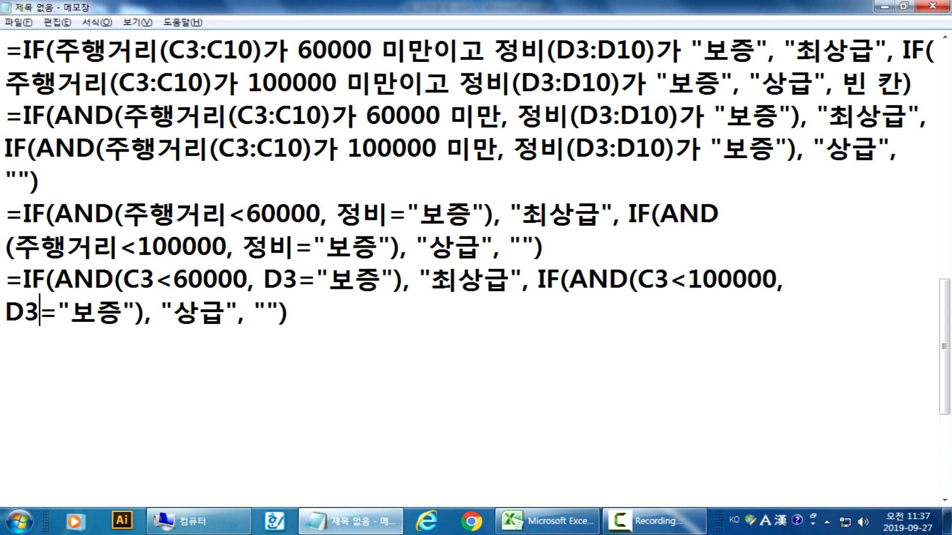
drag(10, 284, 338, 320)
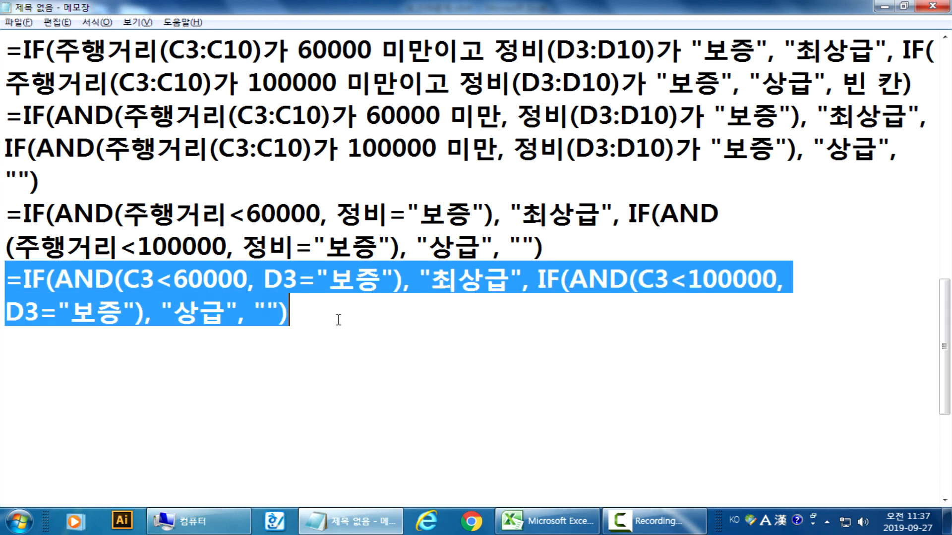
click(338, 319)
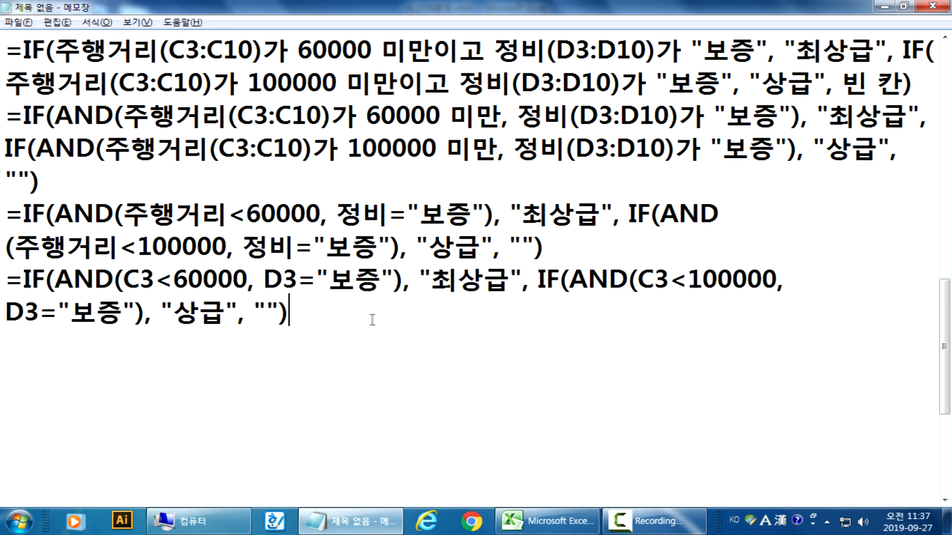
scroll(380, 320, up, 1)
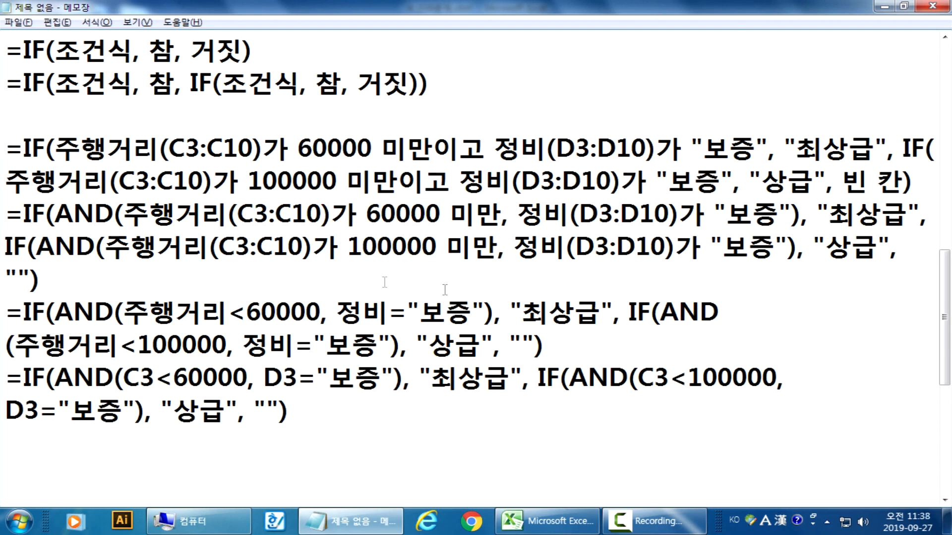
drag(4, 149, 81, 184)
drag(31, 213, 72, 278)
click(76, 313)
Change the font style of the notes to 보통, keeping 맑은 고딕 at size 26.
click(99, 24)
click(118, 55)
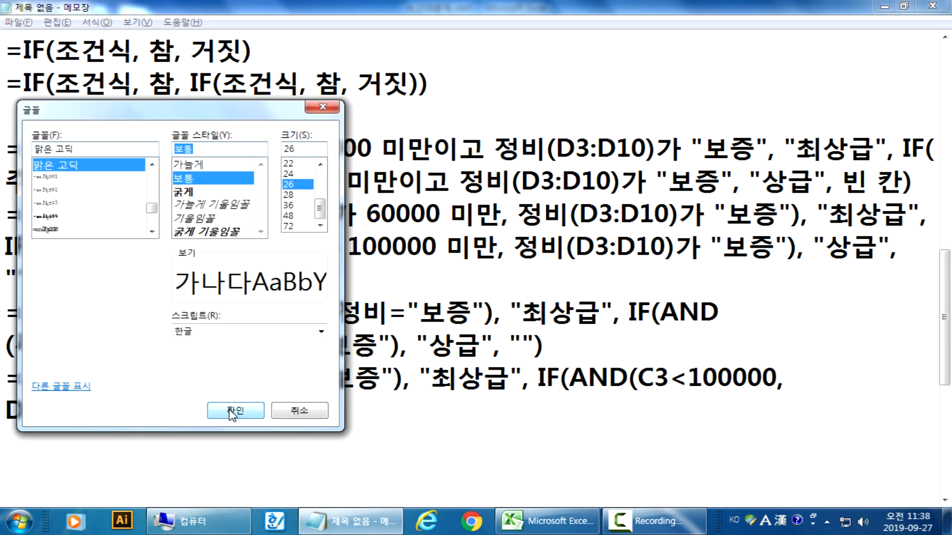
click(234, 410)
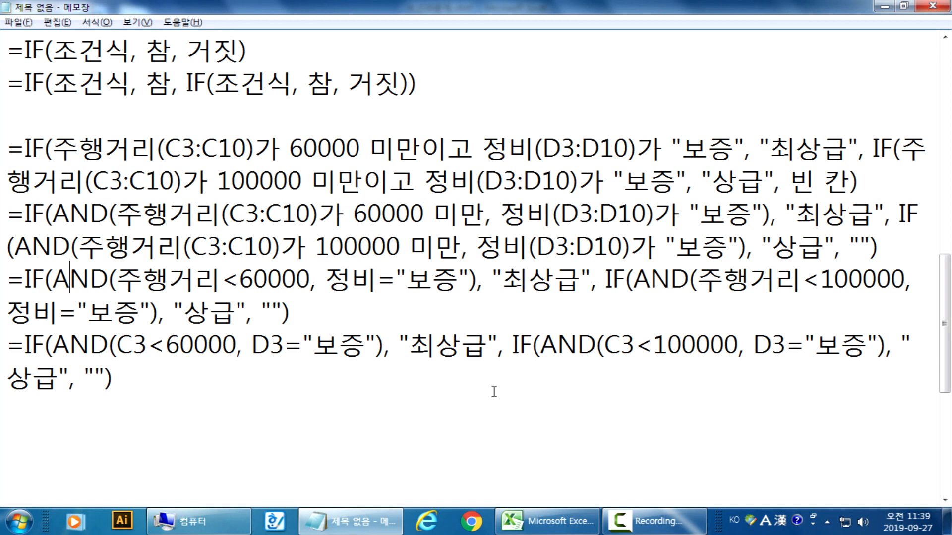
Insert a blank line between each of the four versions of the nested IF formula.
drag(116, 279, 157, 286)
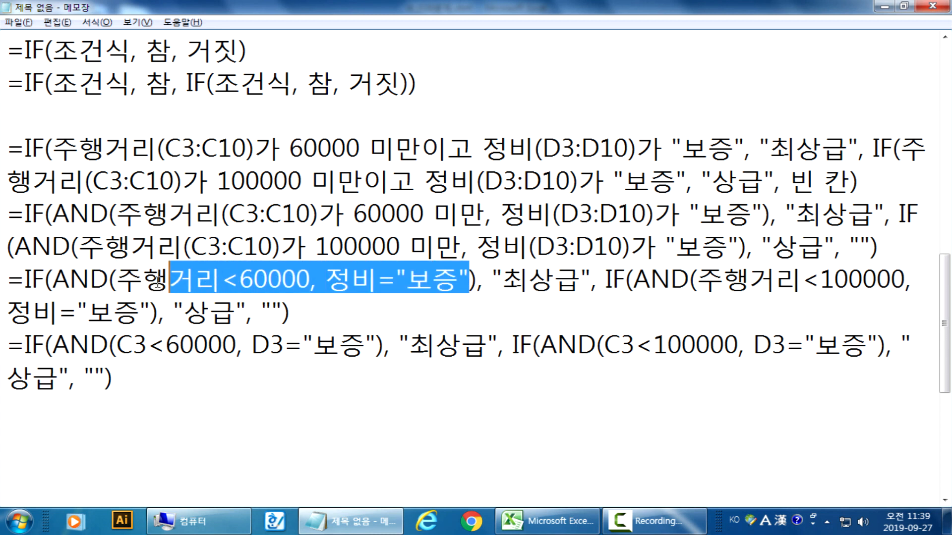
click(242, 281)
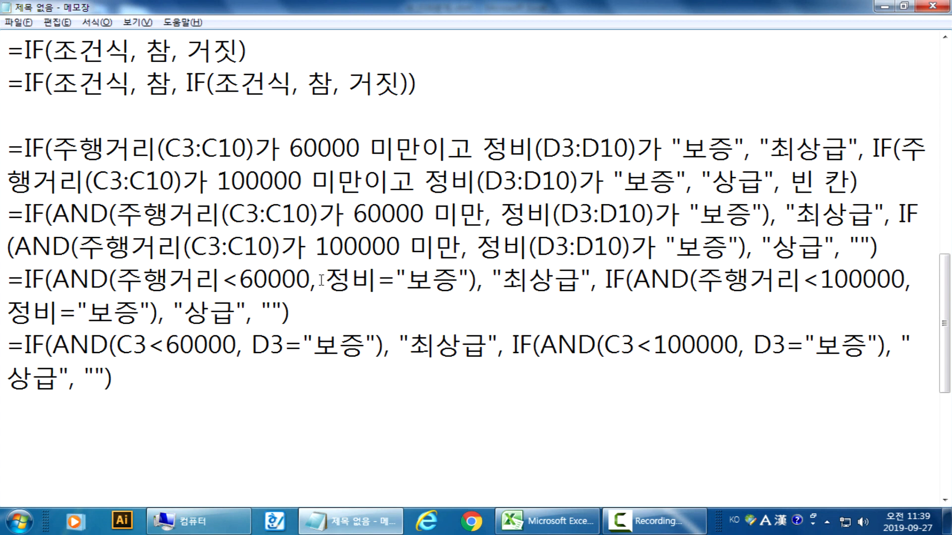
key(Hangul)
click(870, 184)
key(Return)
click(886, 279)
key(Return)
click(408, 377)
key(Return)
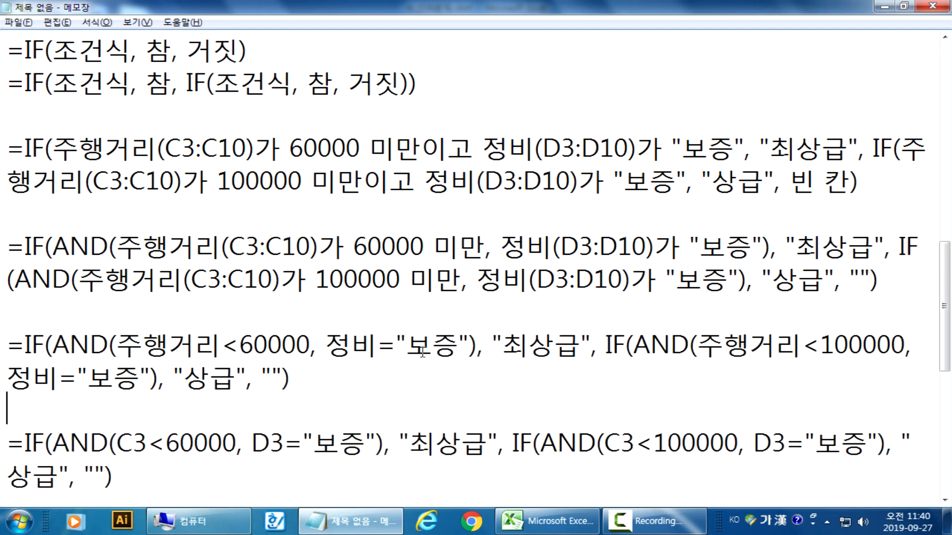
scroll(428, 347, down, 1)
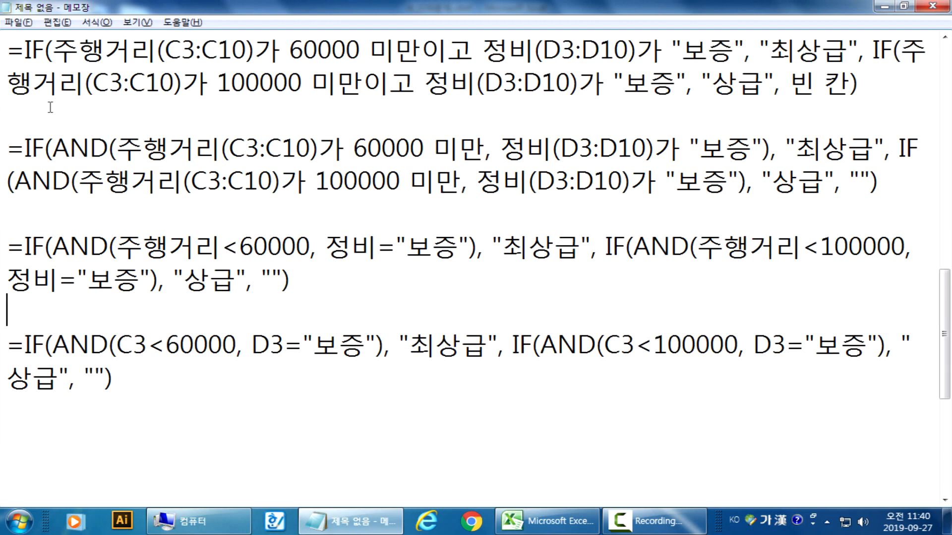
click(137, 412)
scroll(253, 325, down, 1)
drag(7, 247, 145, 281)
click(145, 305)
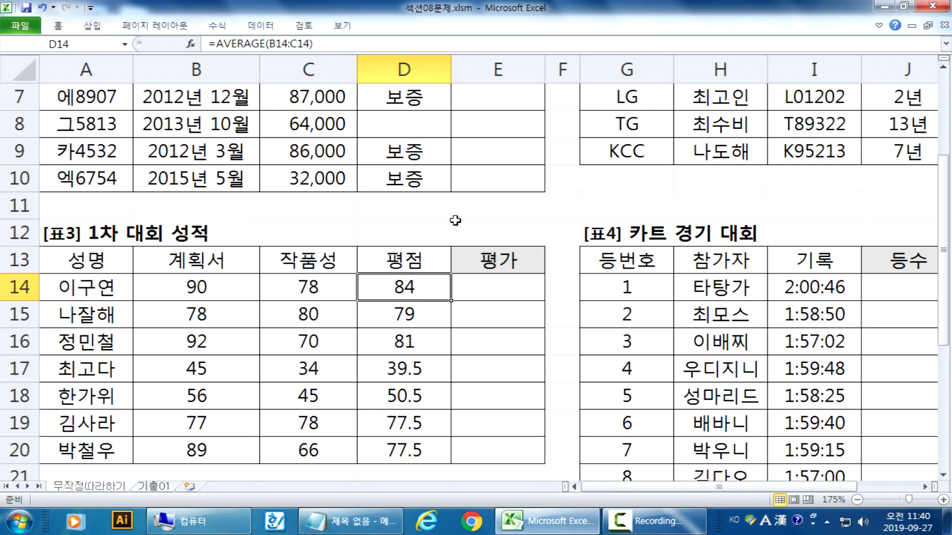
Start a formula in E3 with an IF whose AND test opens with C3<60000.
scroll(491, 201, up, 2)
click(480, 153)
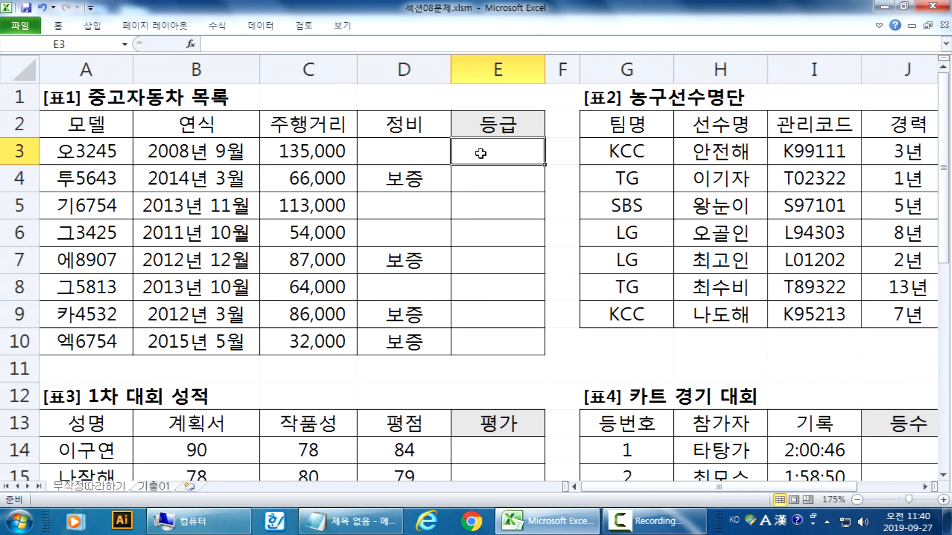
text(=IF)
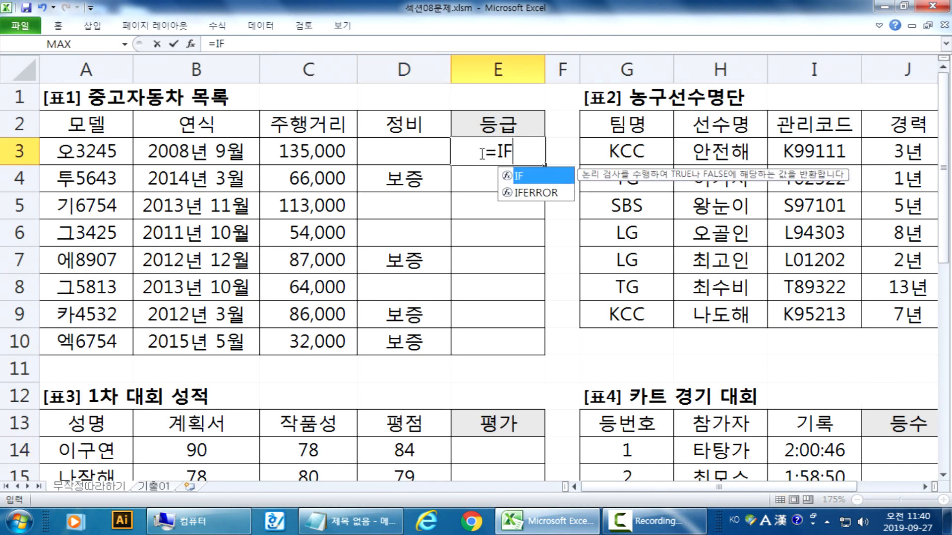
text((AND()
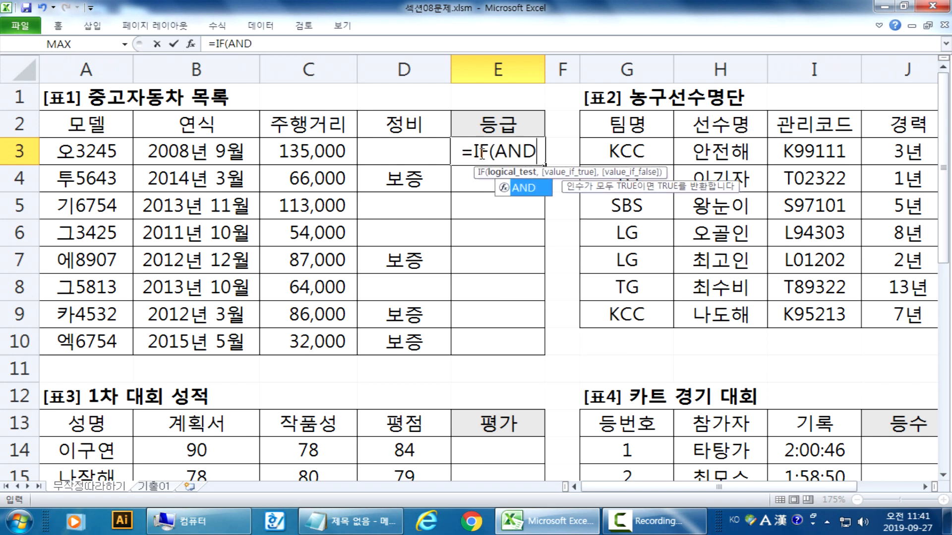
key(Left)
key(Left)
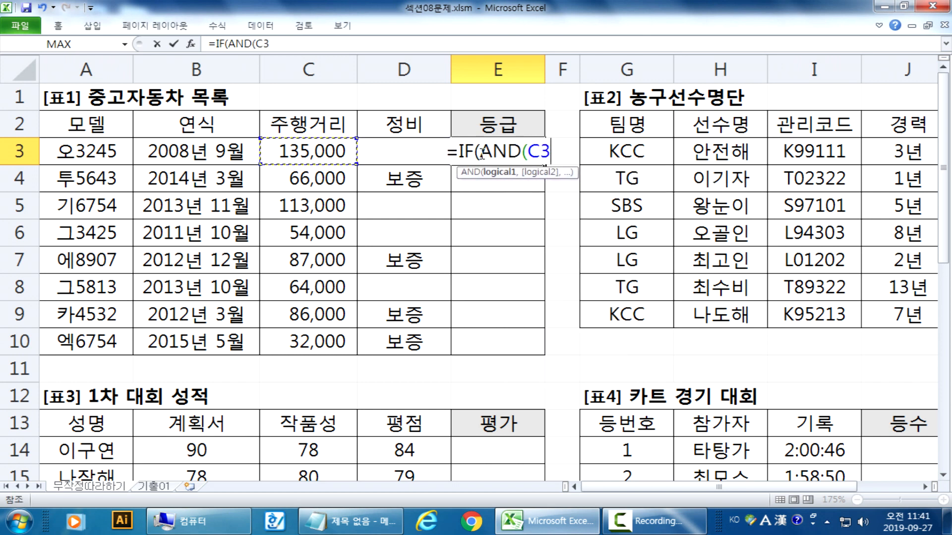
text(>600)
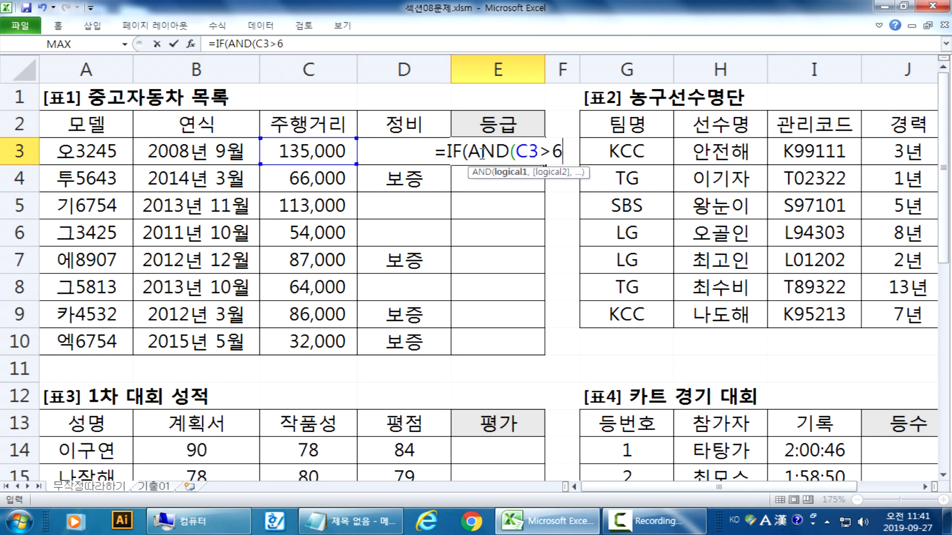
key(BackSpace)
key(BackSpace)
key(BackSpace)
key(BackSpace)
text(<60000)
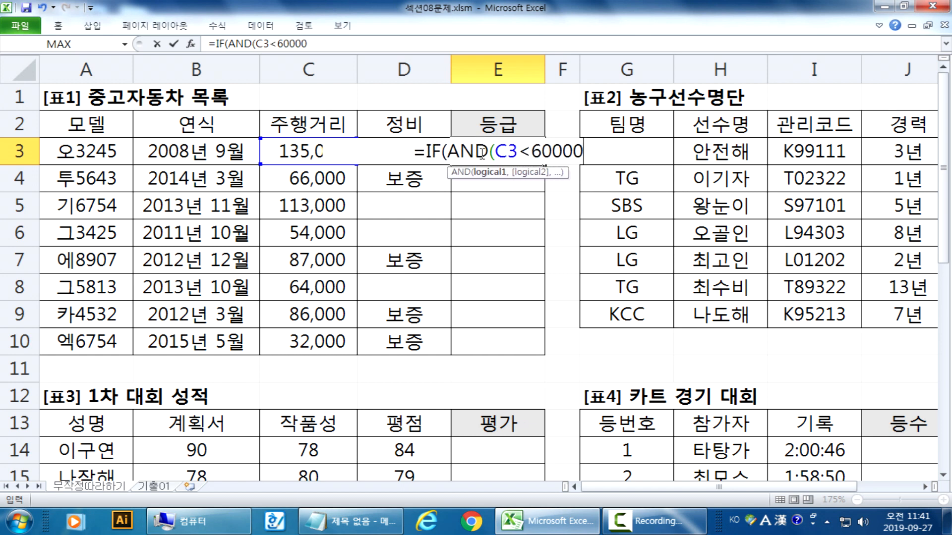
Complete the AND test in E3 with D3="보증" and give "최상급" as the value if true.
text(,D3=)
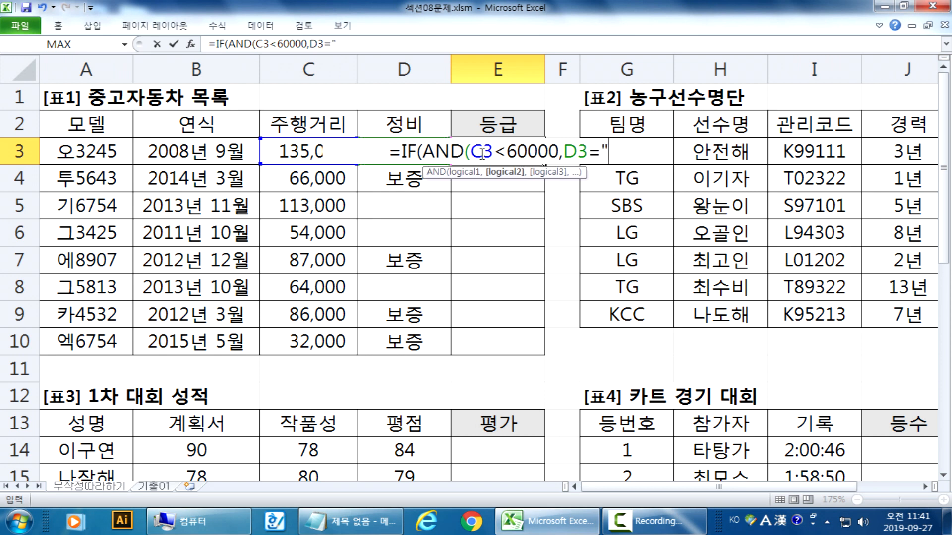
key(Hangul)
text("ㅂ)
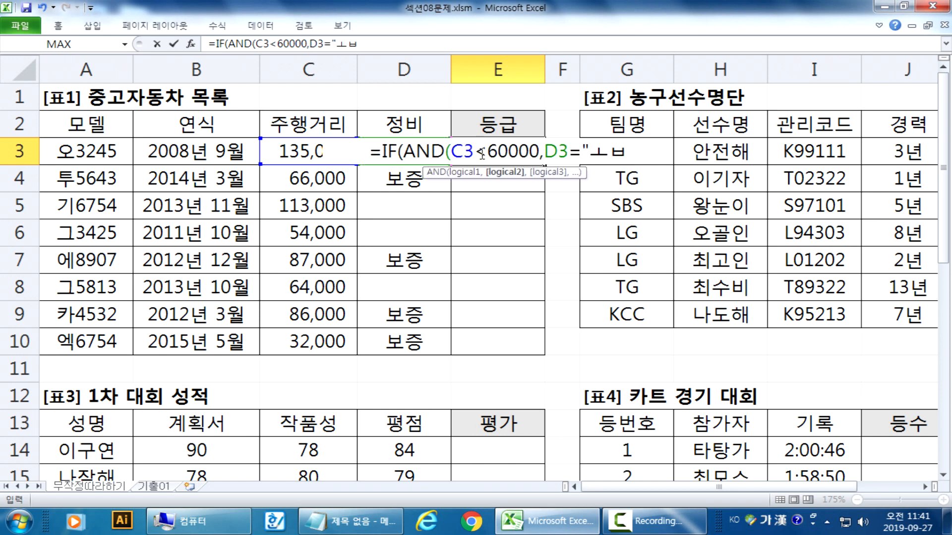
text(ㅗㅈㅡㅇ")
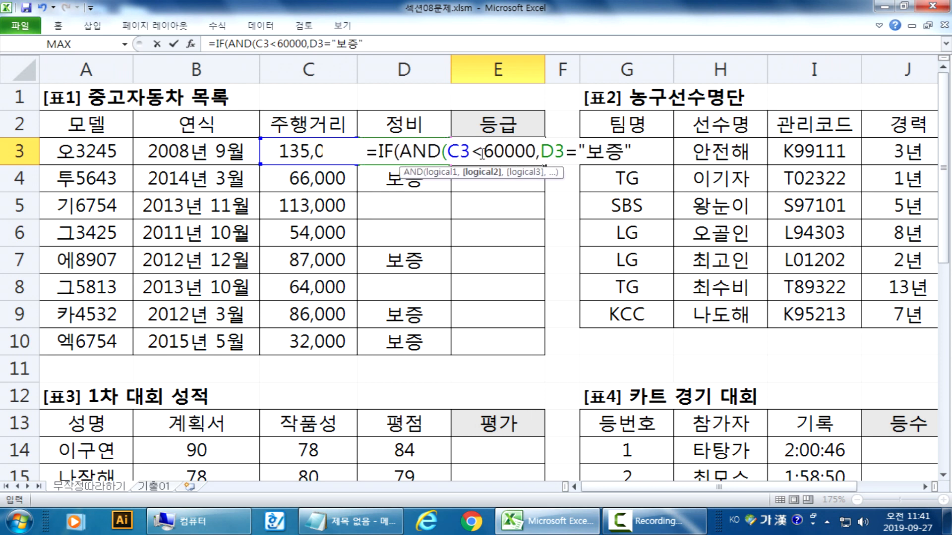
text(,)
key(BackSpace)
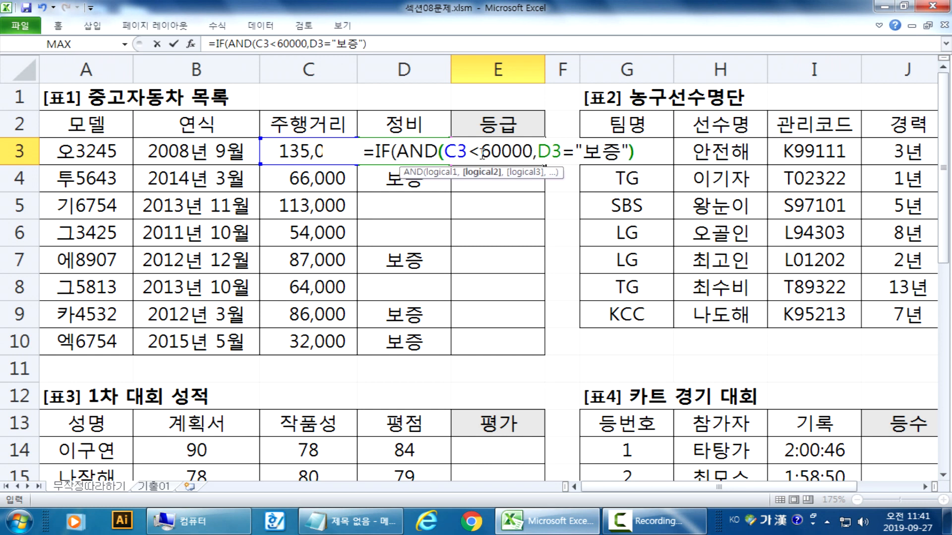
text(),")
text(ㅊㅗㅣㅅㅏㅇㄱㅡㅂ")
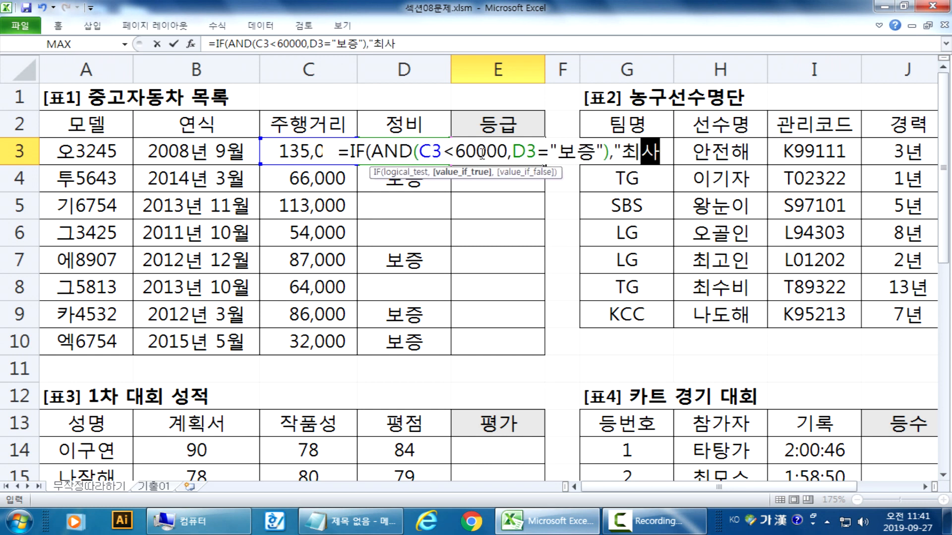
Nest a second IF in the E3 formula, with an AND test of C3<100000 followed by a reference to D3.
text(,)
key(Hangul)
text(IF()
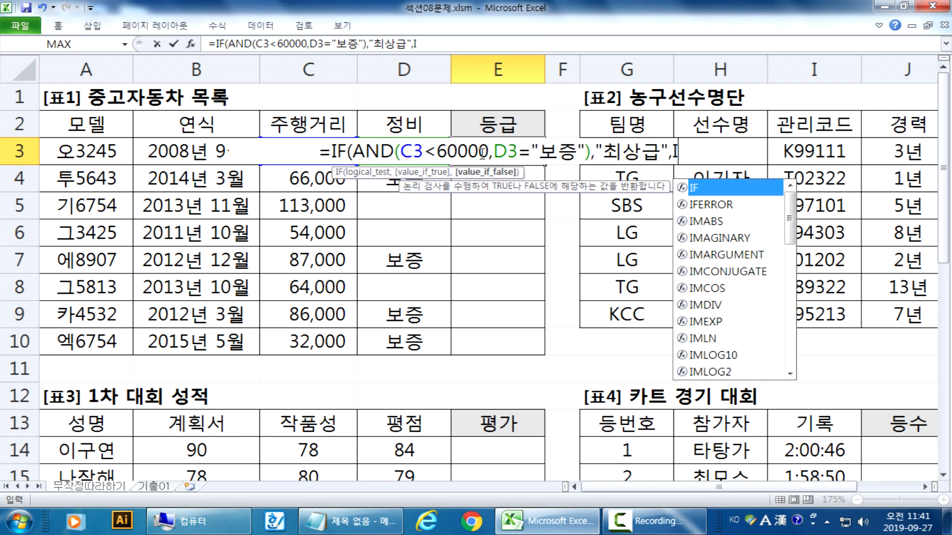
text(AND()
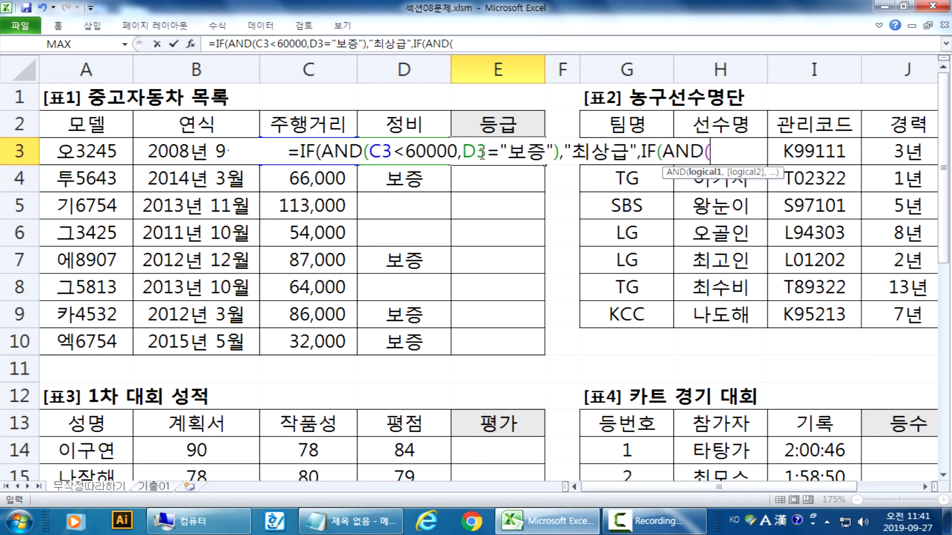
key(Left)
key(Left)
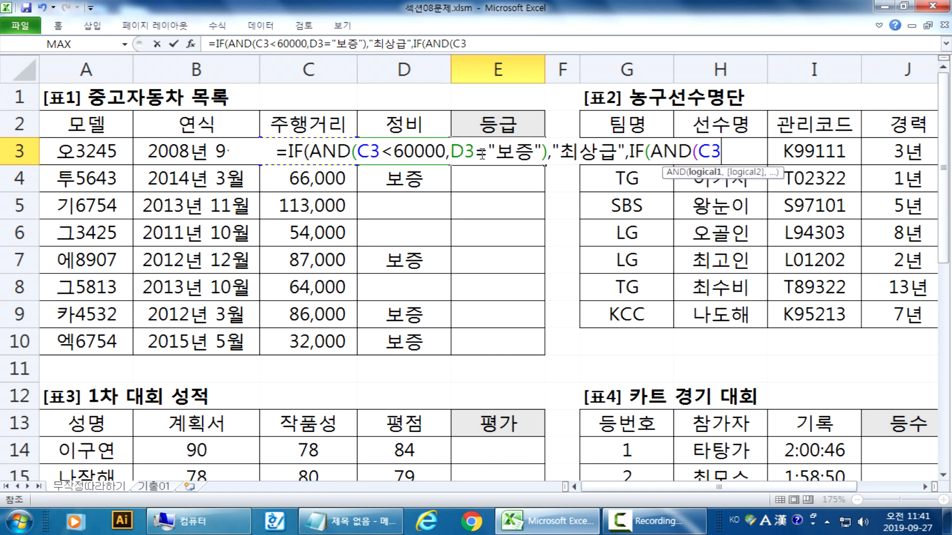
text(<10000)
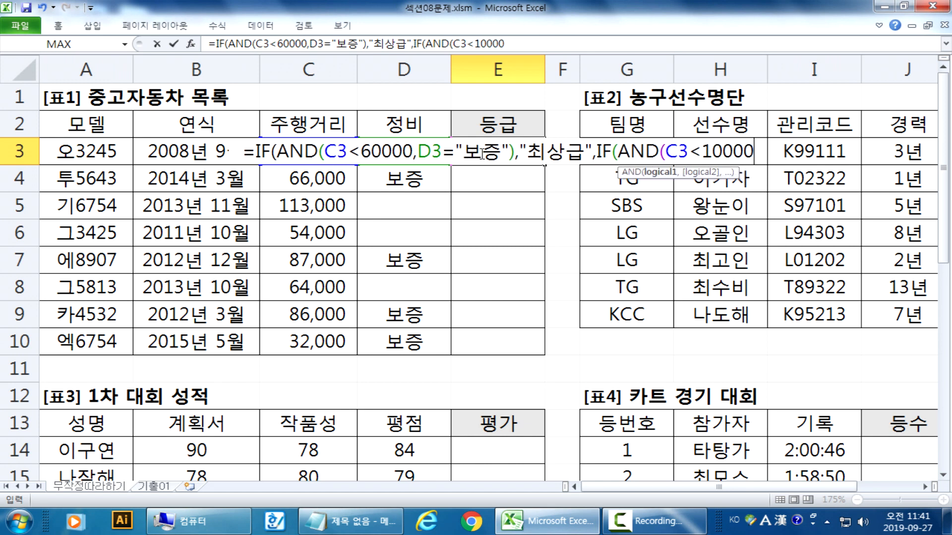
text(0,)
key(Left)
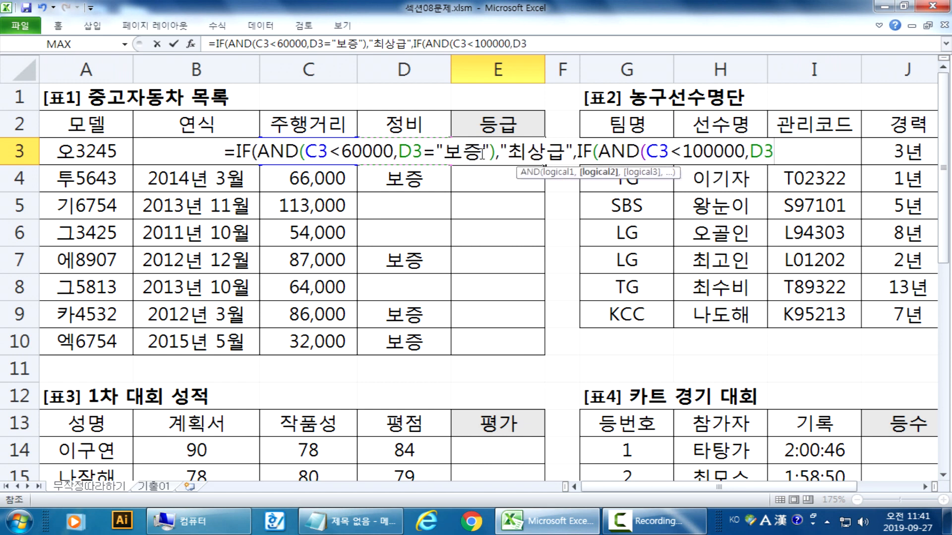
Finish the nested IF with D3="보증", "상급" if true and "" otherwise, and enter the formula in E3.
text(="QH)
key(BackSpace)
key(Hangul)
key(BackSpace)
text(보증")
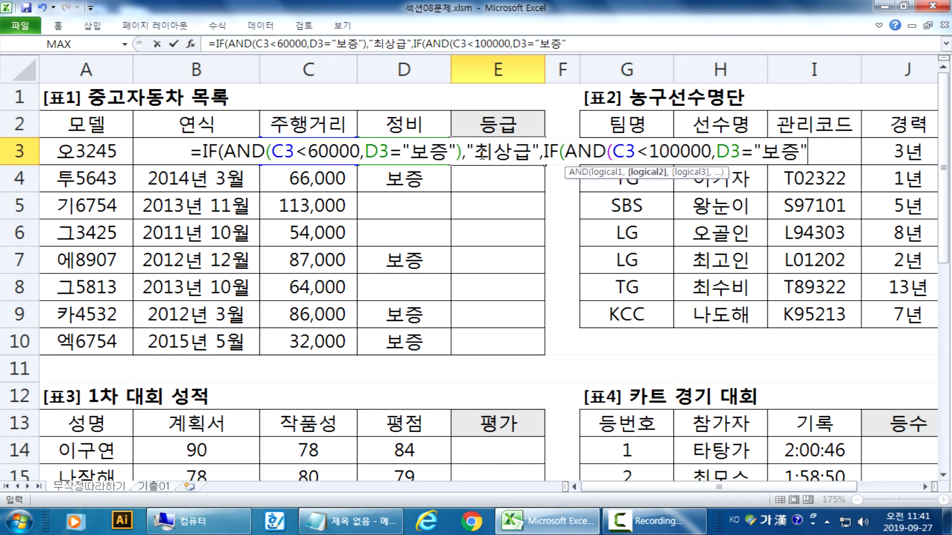
text(),")
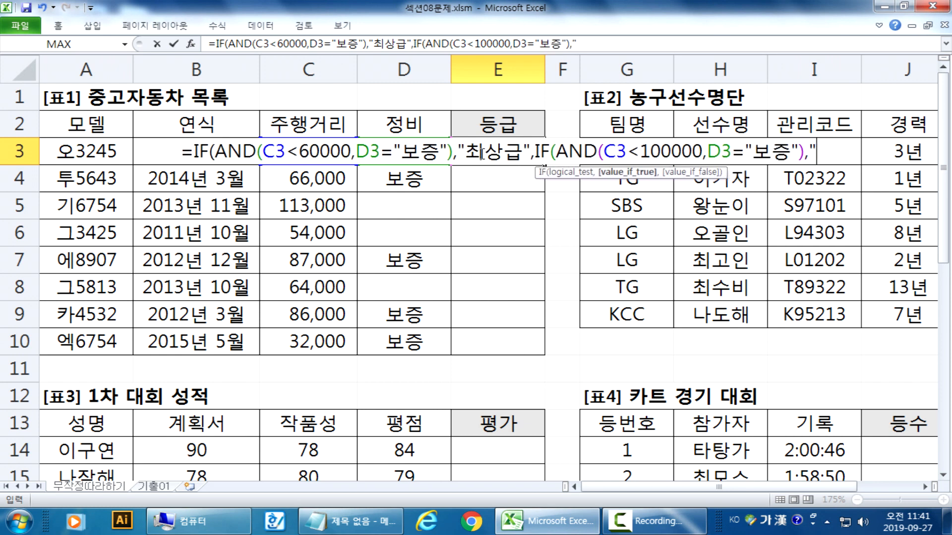
text(ㅅ상급",)
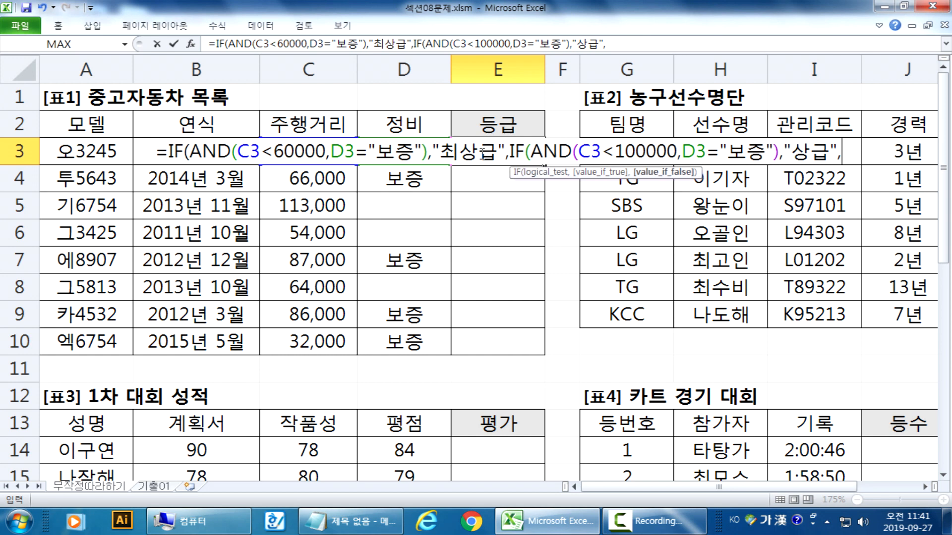
text("")))
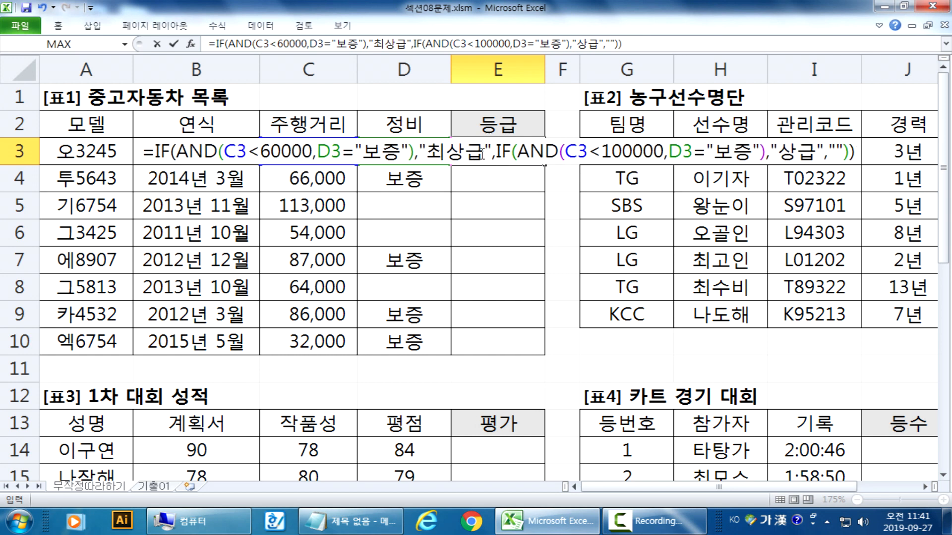
key(Return)
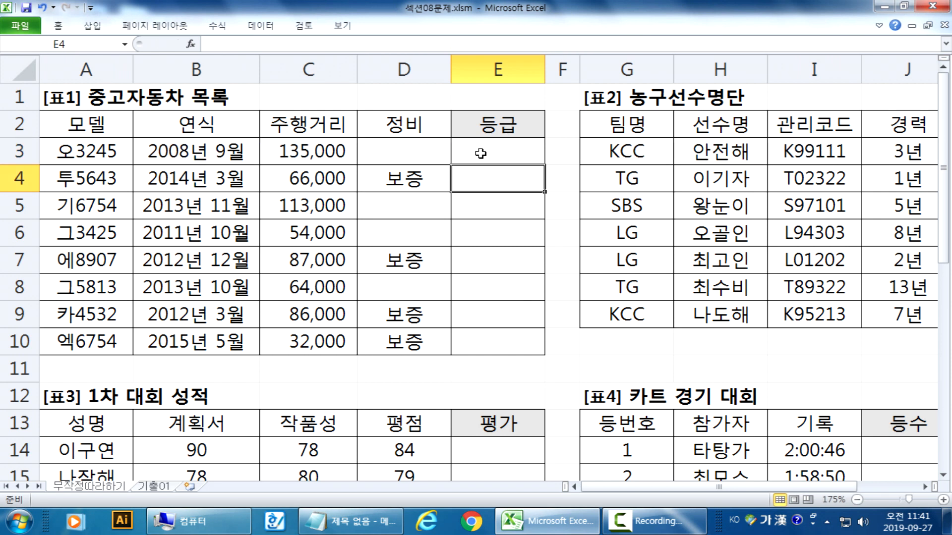
Fill the E3 grading formula down through E10.
click(509, 152)
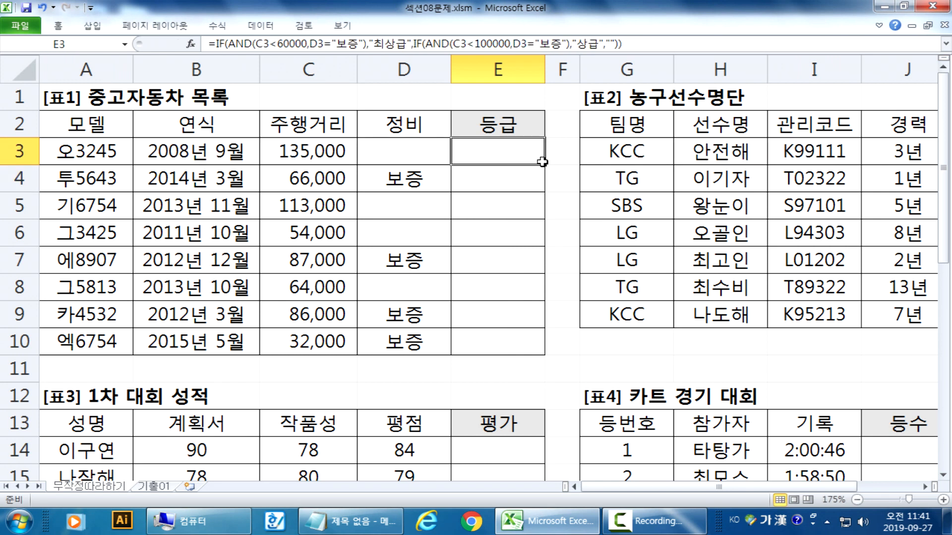
double_click(544, 165)
click(487, 162)
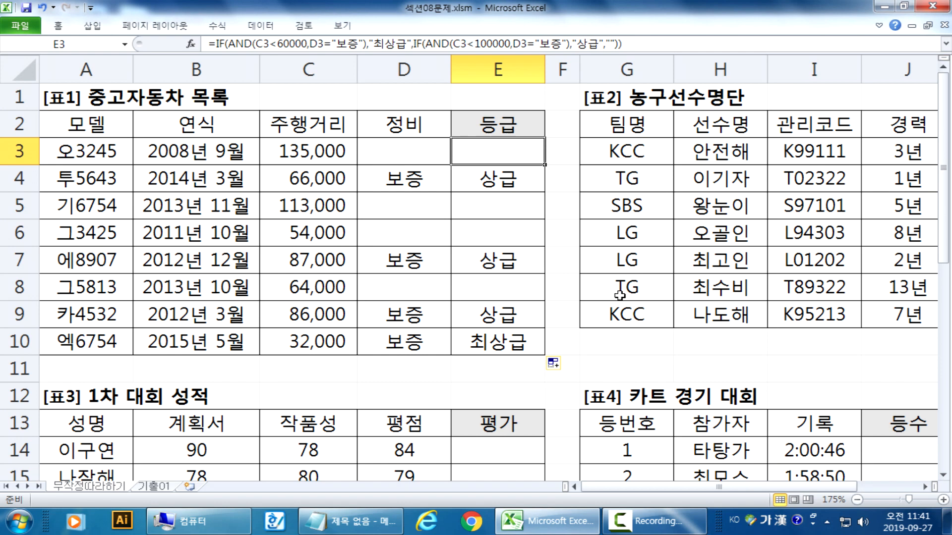
Review the IF formula drafts in Notepad and look over the filled 등급 column in Excel.
key(alt+Tab)
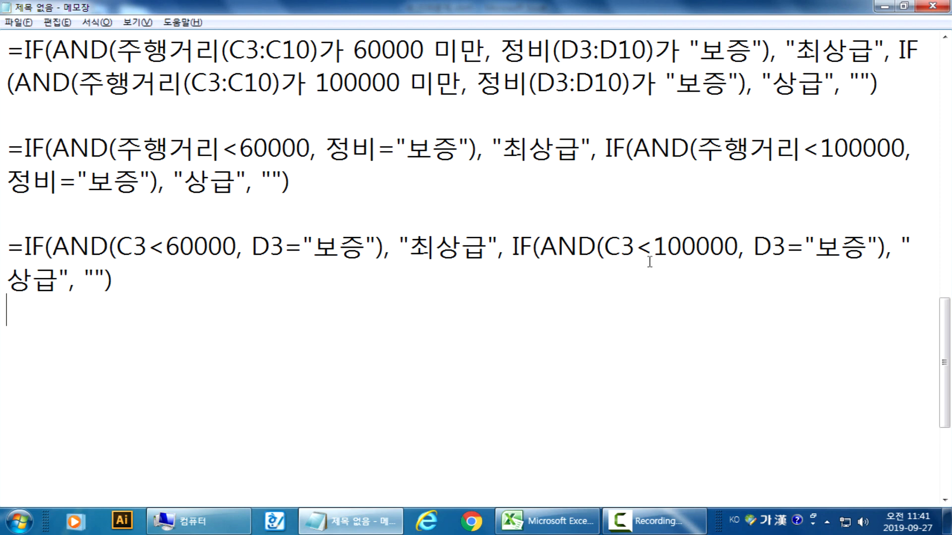
scroll(654, 253, up, 1)
scroll(197, 185, up, 1)
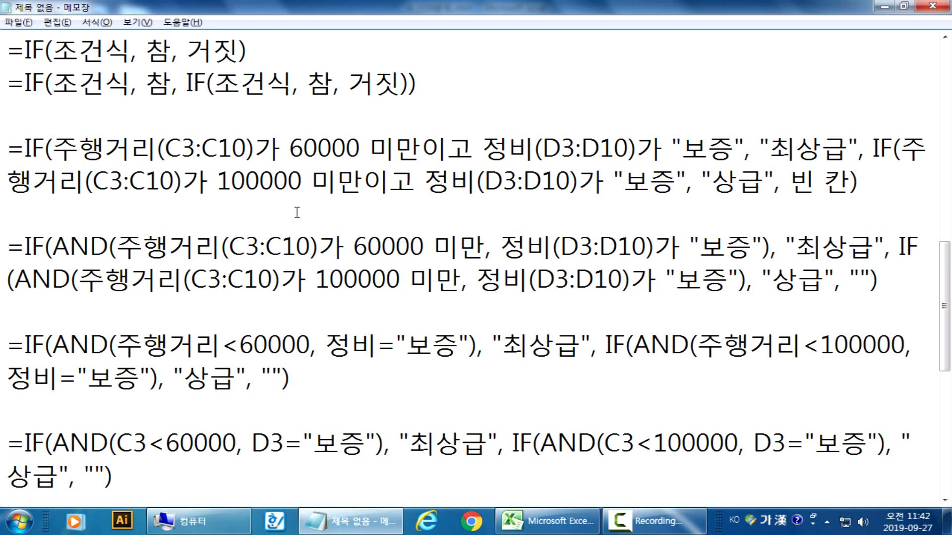
key(alt+Tab)
scroll(282, 218, down, 6)
scroll(283, 222, up, 3)
scroll(282, 223, up, 2)
scroll(282, 222, down, 2)
scroll(282, 223, up, 3)
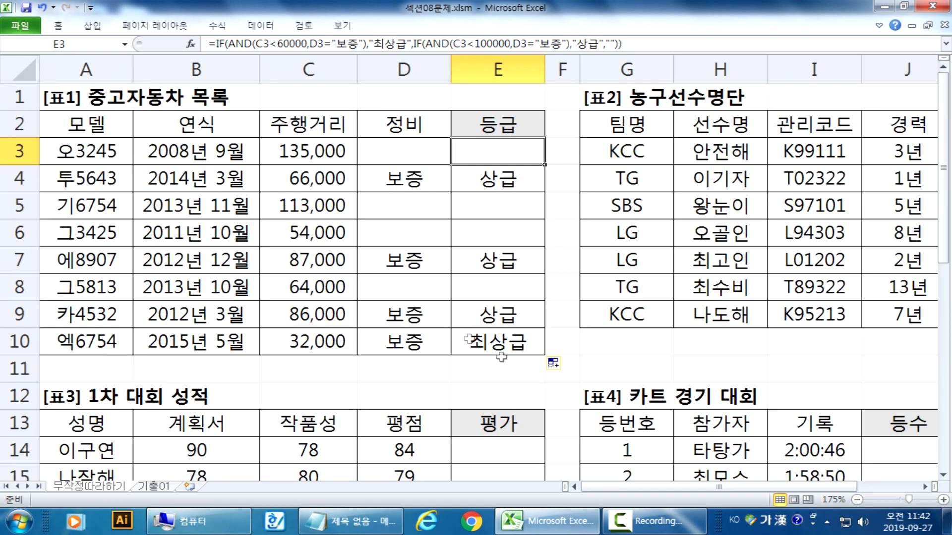
Select K3, the first empty 포지션 cell of the 농구선수명단 table.
click(925, 488)
click(925, 488)
click(925, 487)
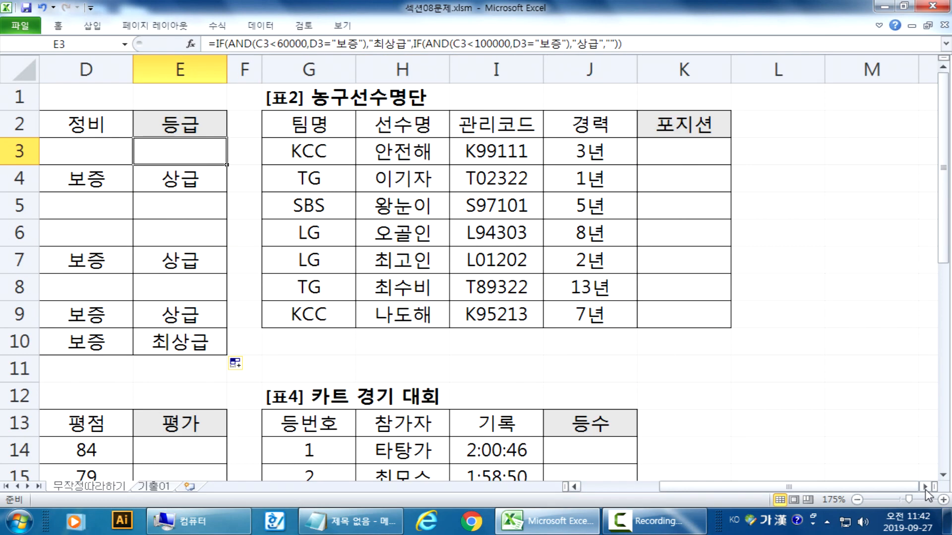
click(924, 487)
click(925, 488)
click(925, 487)
click(514, 165)
Switch to Notepad and add the label 문제2) below the last formula, leaving a blank line between them.
key(alt+Tab)
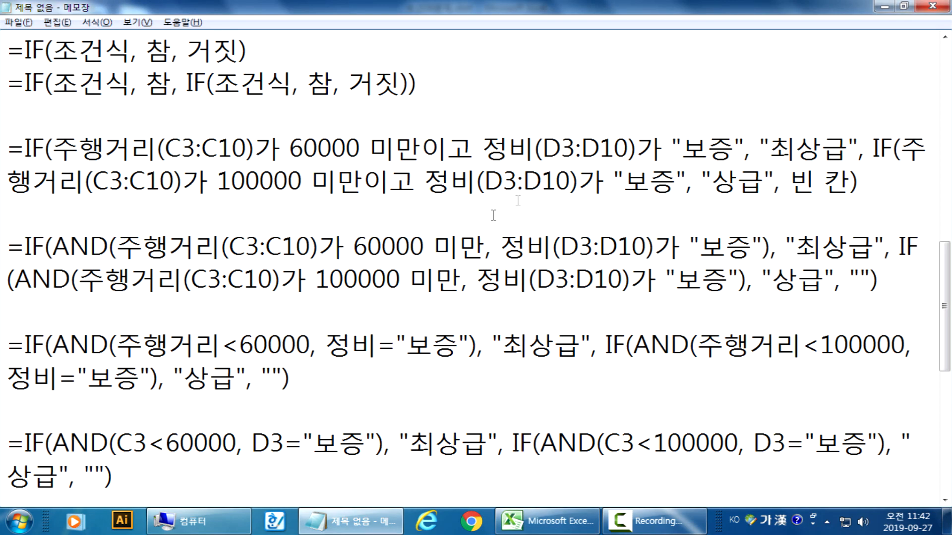
scroll(518, 200, down, 3)
text(문)
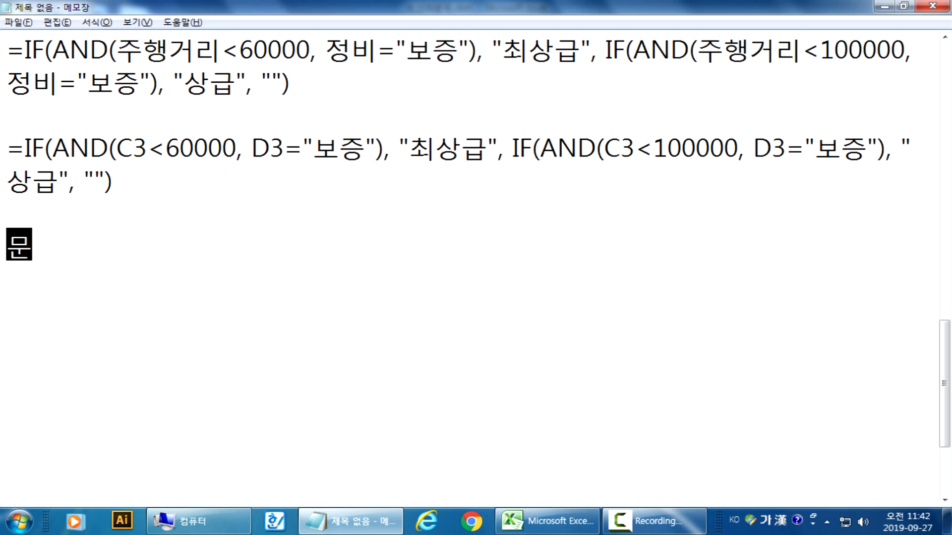
text(제2 과)
key(BackSpace)
key(BackSpace)
key(BackSpace)
text())
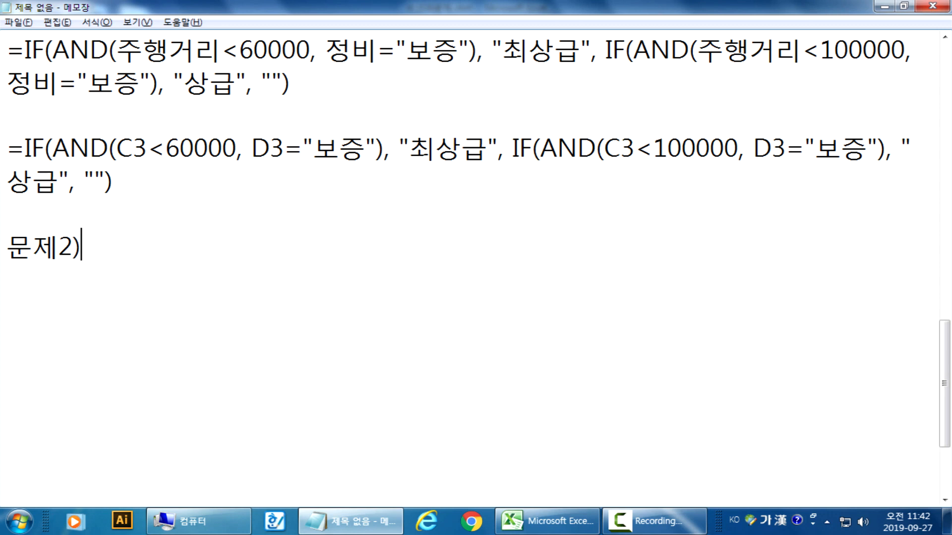
Write 관리코드(I3:I9) after the 문제2) label, checking the 관리코드 column's range in Excel.
text( 관리코드()
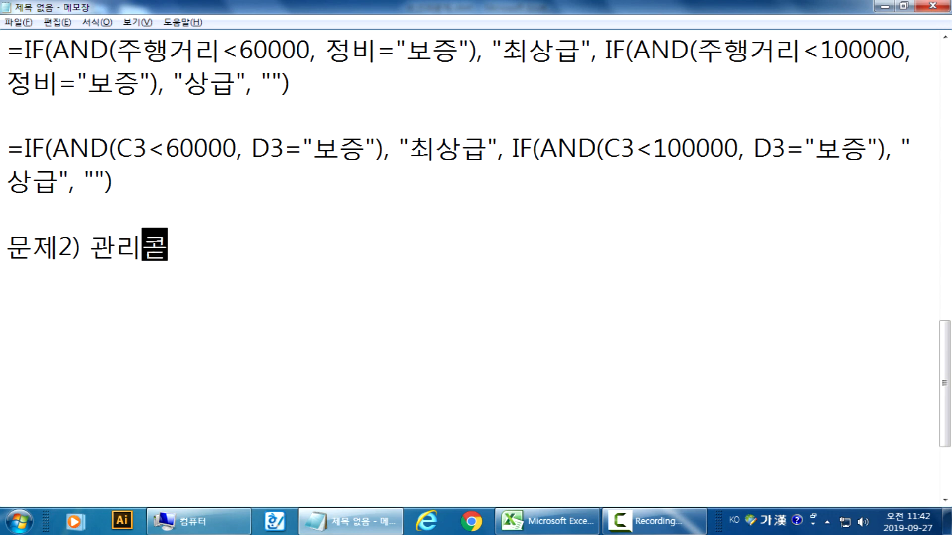
key(alt+Tab)
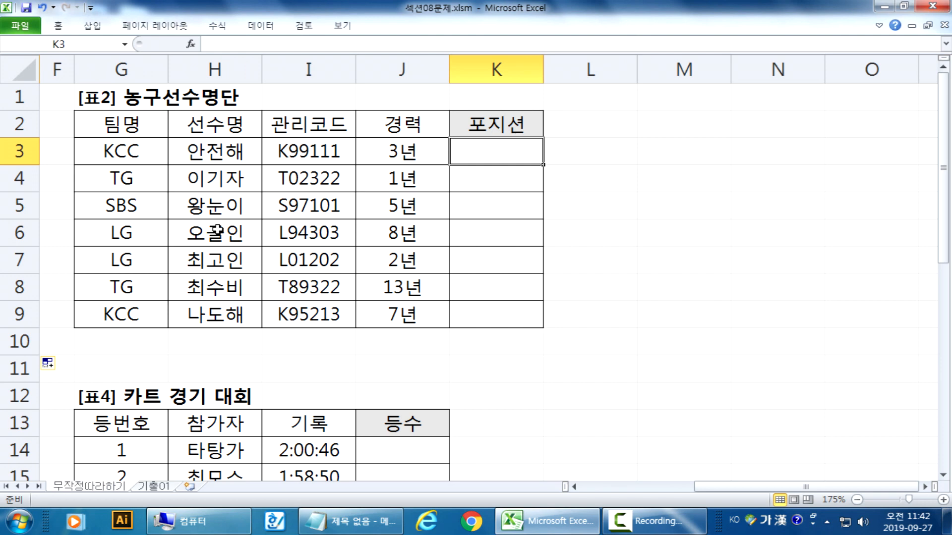
key(alt+Tab)
key(Hangul)
text(I)
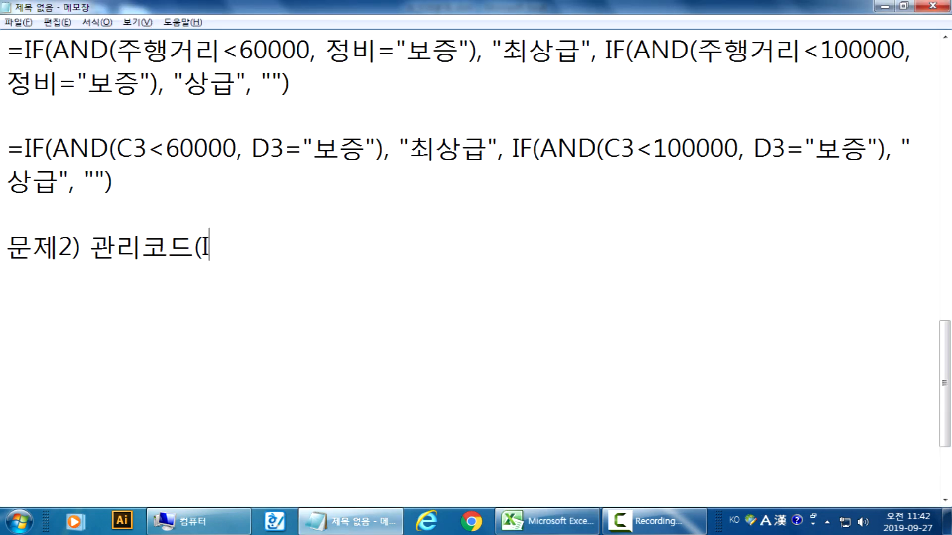
text(3:I9))
key(Hangul)
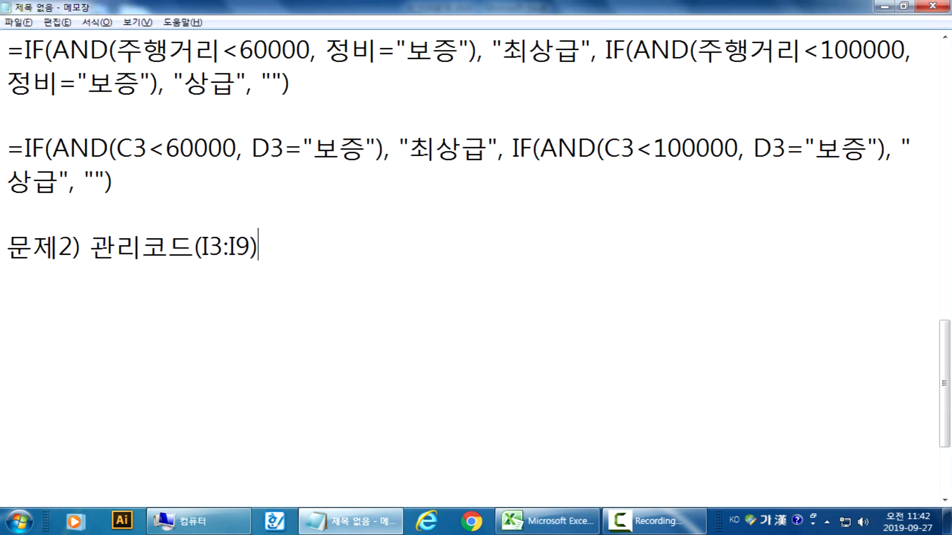
Continue the 문제2 sentence with 의 맨 앞에서 네 번째 숫자, correcting the misspelled 번재 to 번째.
text(의 맨 )
text(앞에서 네)
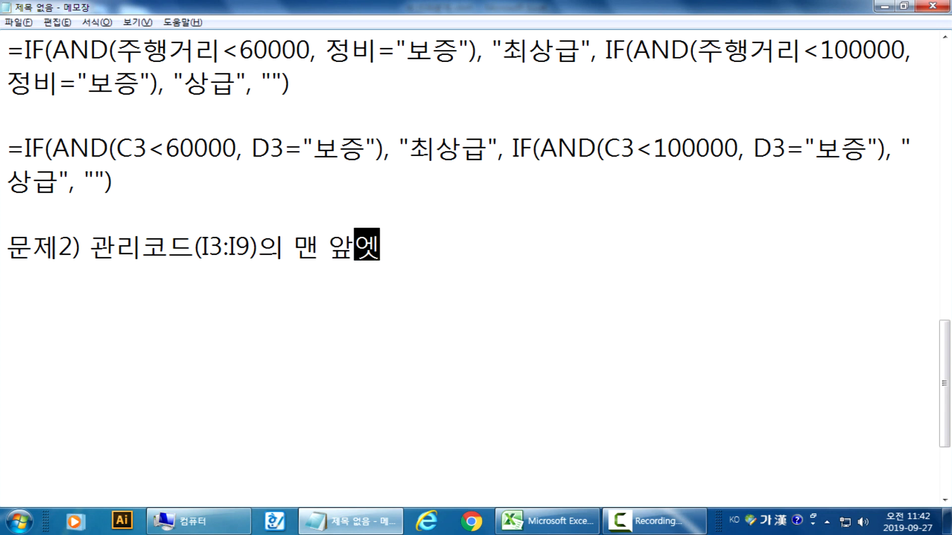
text( 번재 숫자)
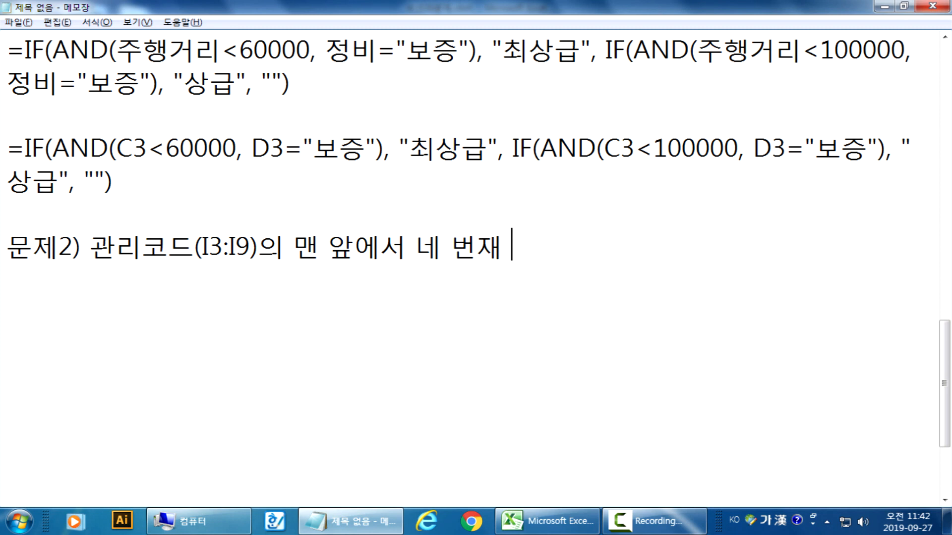
key(BackSpace)
key(BackSpace)
key(BackSpace)
key(BackSpace)
key(BackSpace)
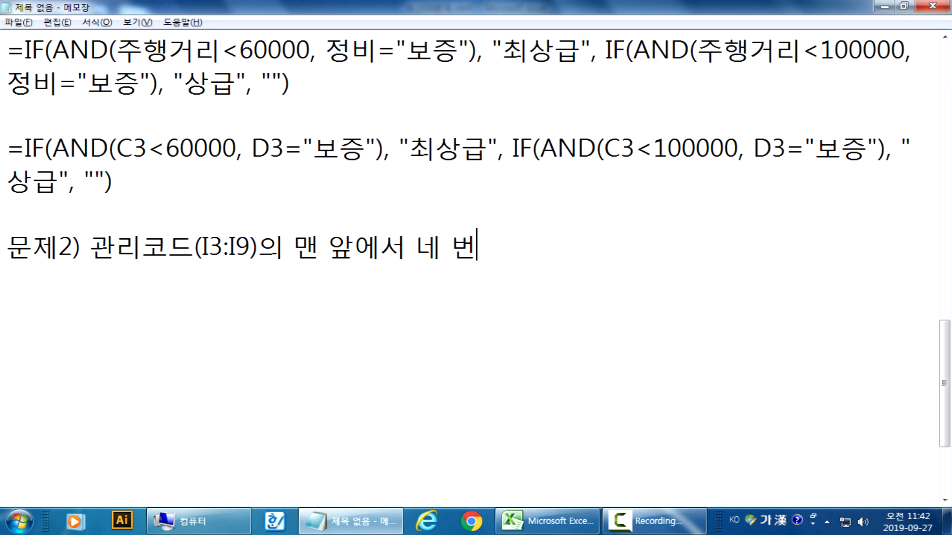
text(째ㅔ)
key(BackSpace)
text(숫자)
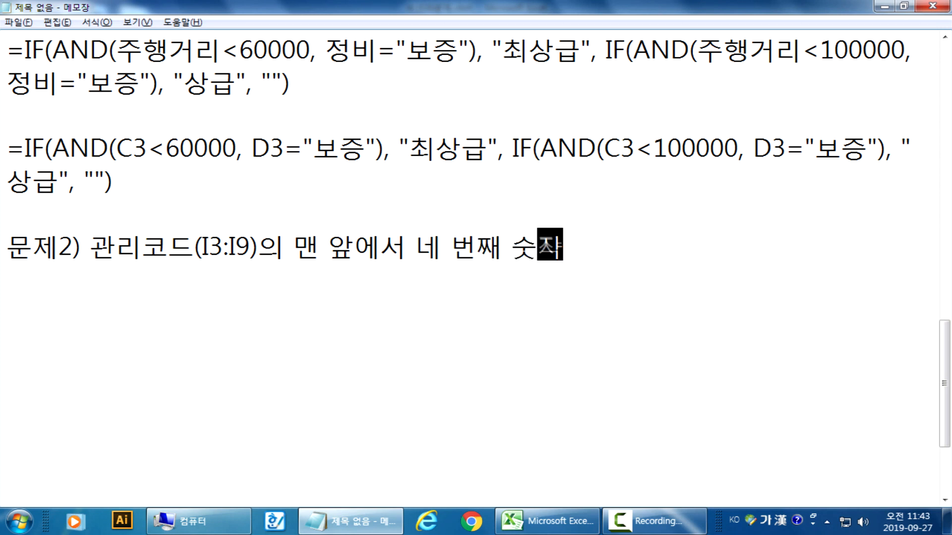
Add the first two conditions to the 문제2 sentence: 가 "1"이면 "센터", "2"이면 "포드",.
text(가 "1"이면 )
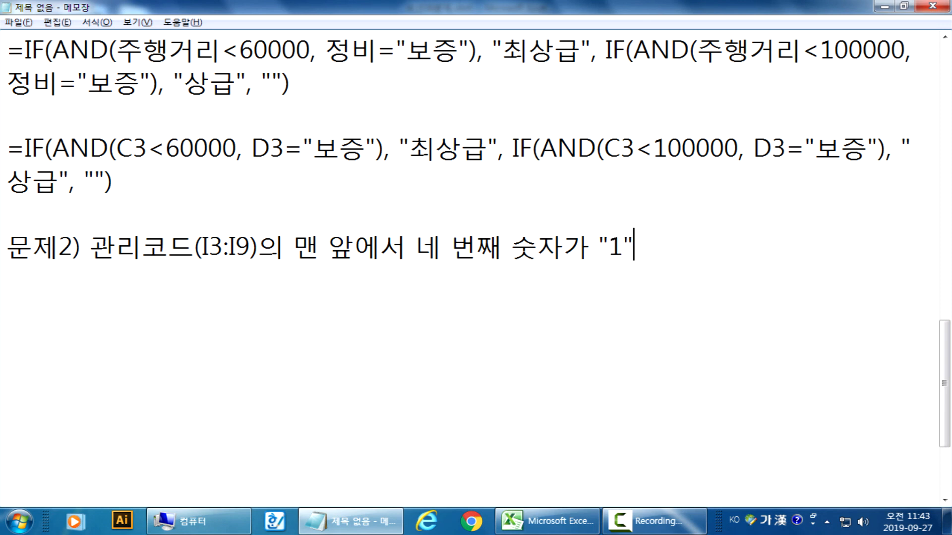
text("센터")
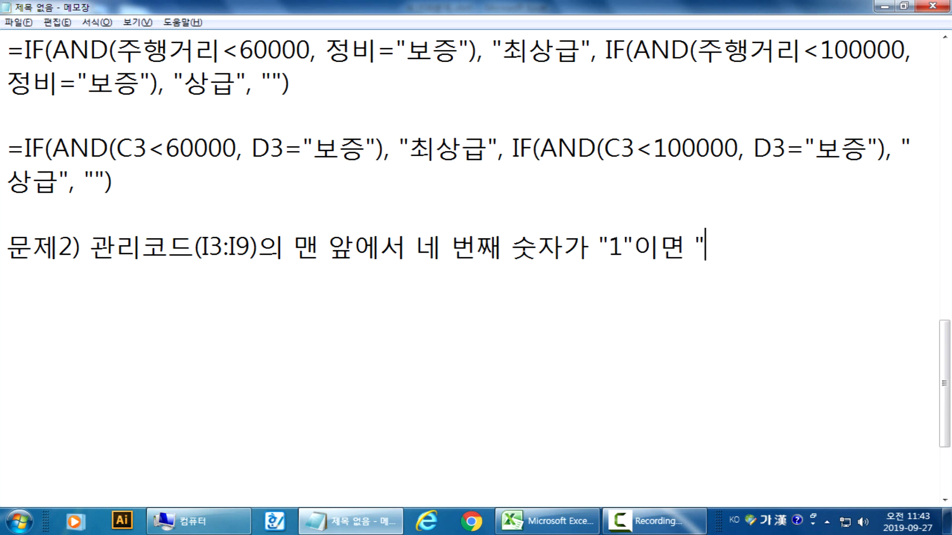
text(, "@)
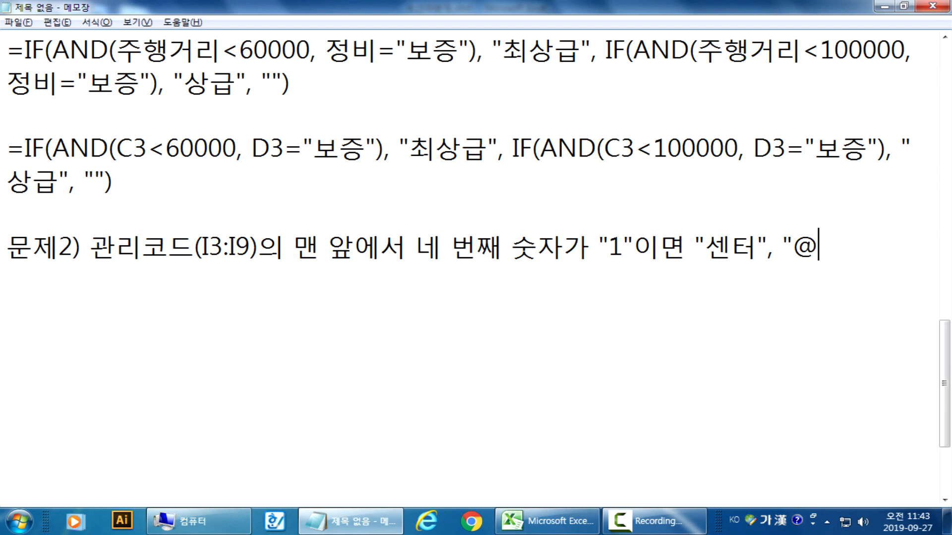
key(BackSpace)
text(2"이면 ")
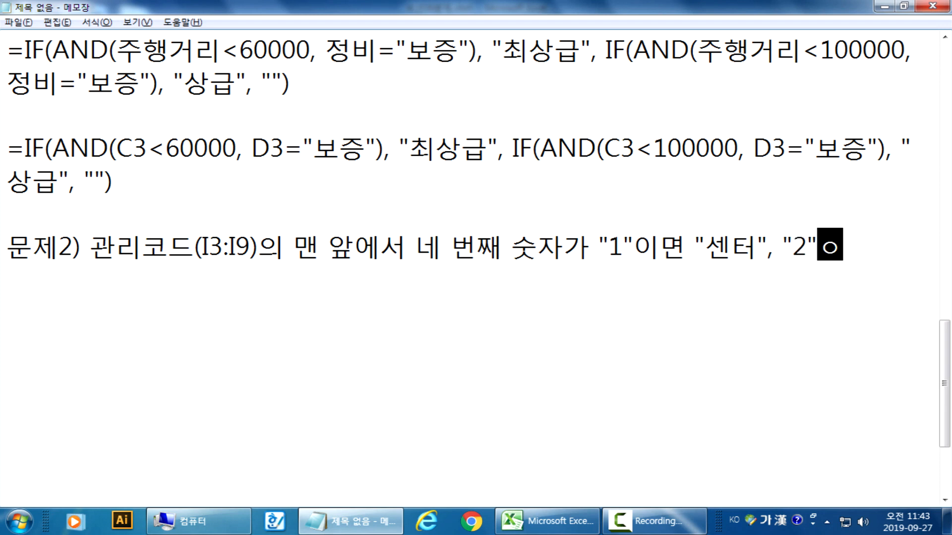
text(포드", 34)
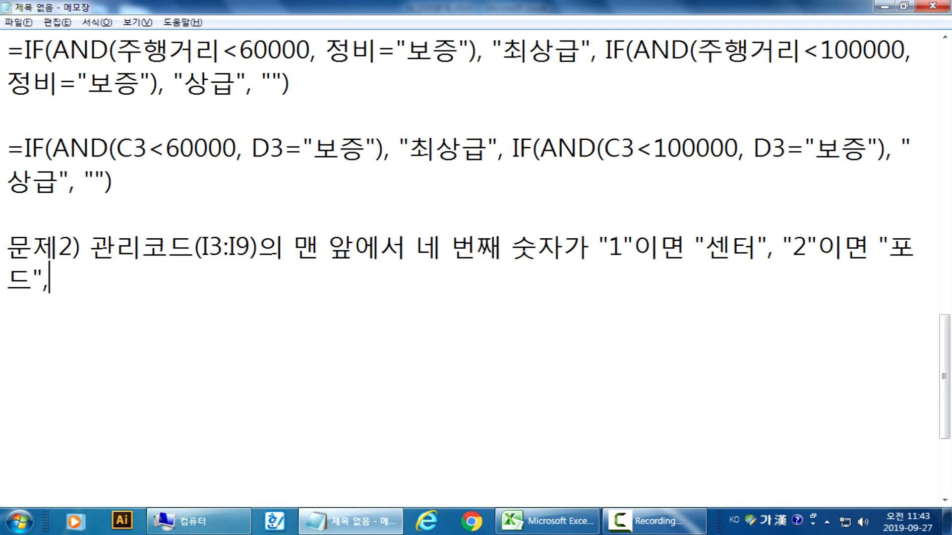
Finish the 문제2 sentence with the third condition, "3"이면 "가드"로 표시.
key(BackSpace)
key(BackSpace)
text("#")
key(BackSpace)
key(BackSpace)
text(3"이면 )
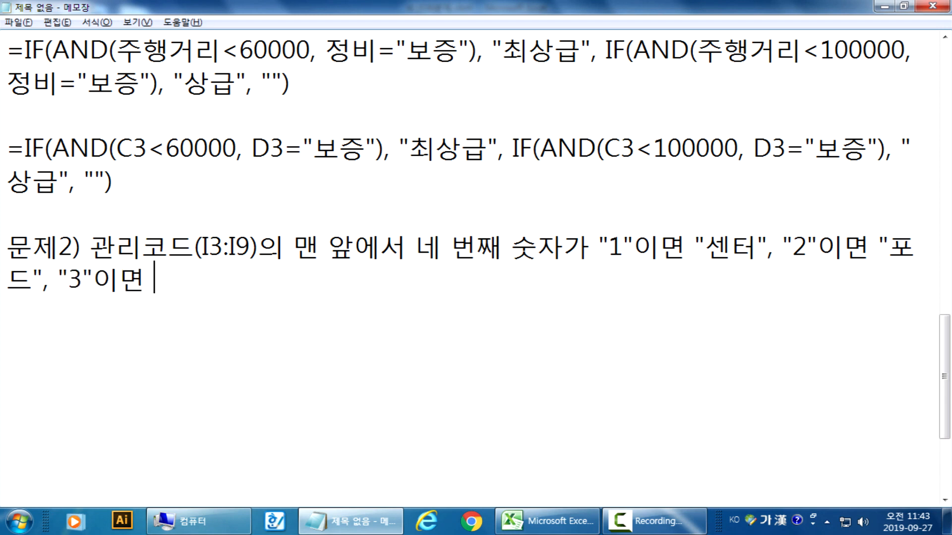
text("가드"로ㅓ)
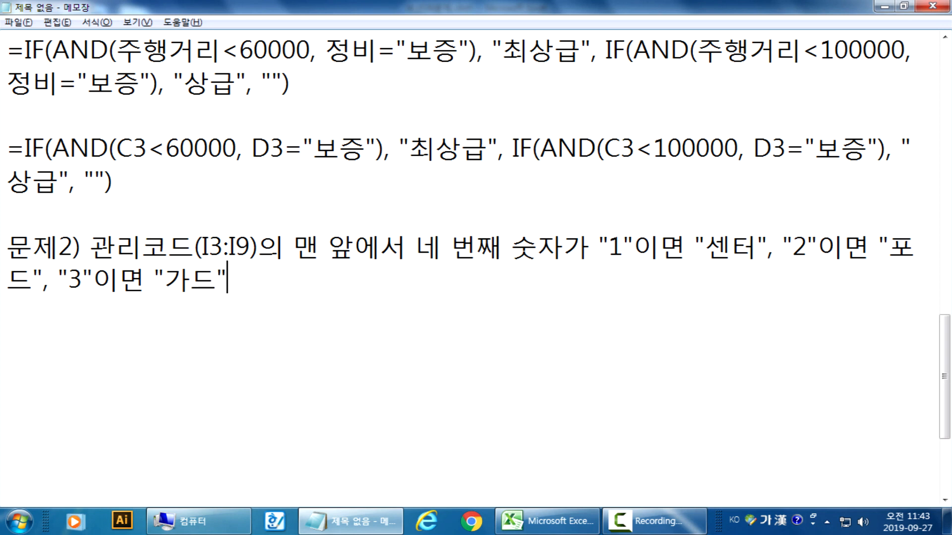
key(BackSpace)
text(표시)
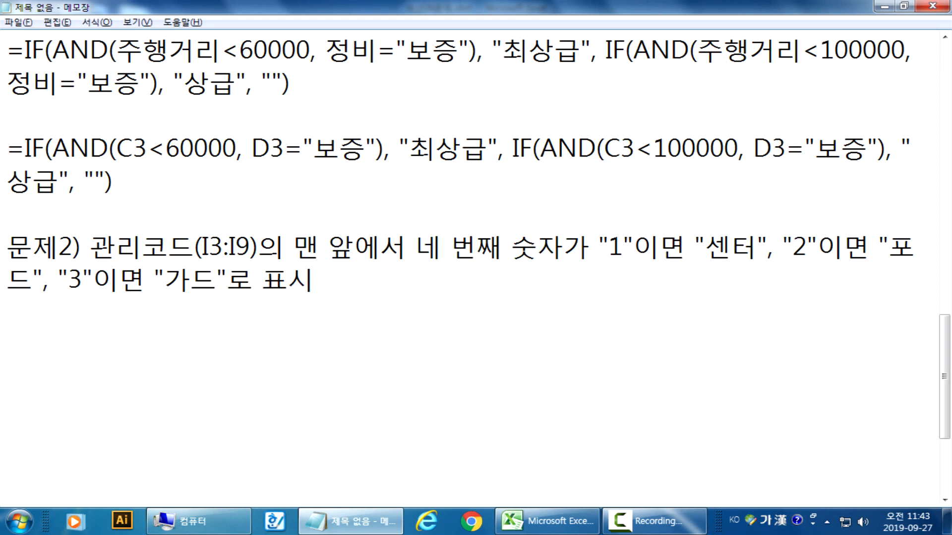
Add the note IF, MID 함수 사용 on a new line under the 문제2 sentence and end the line.
key(Return)
key(Hangul)
text(IF,)
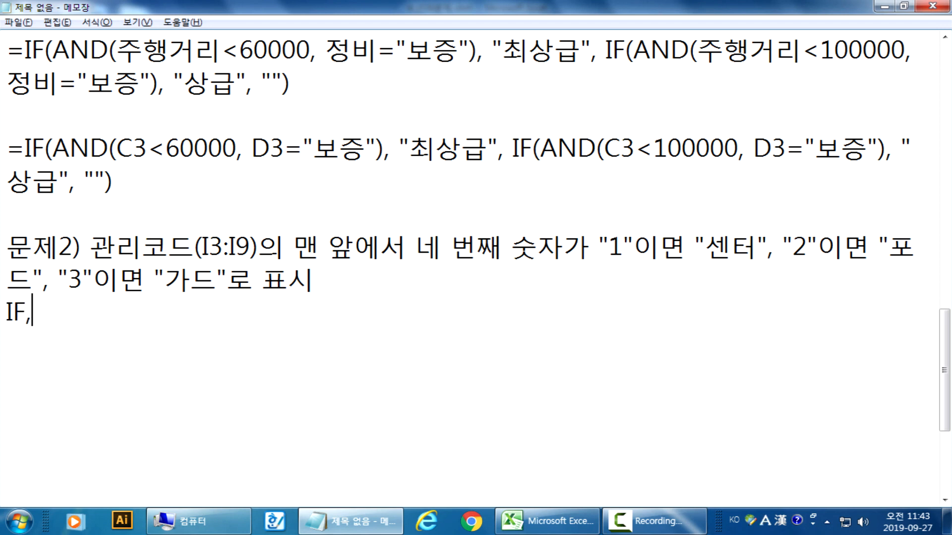
text( MID)
key(Hangul)
text(함수)
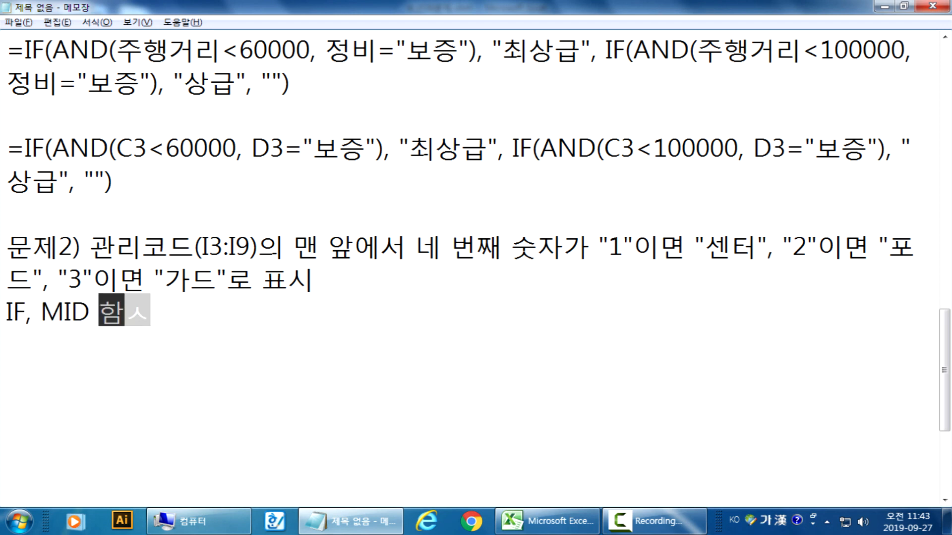
text( 사용)
key(Return)
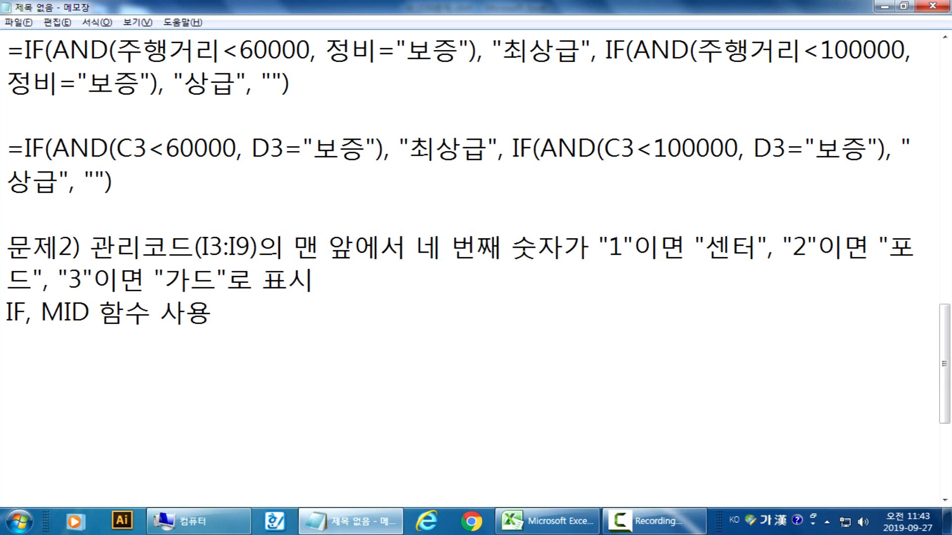
Replace "1" in the 문제2 sentence with an unquoted 1 and restore its quotation marks.
drag(599, 246, 632, 245)
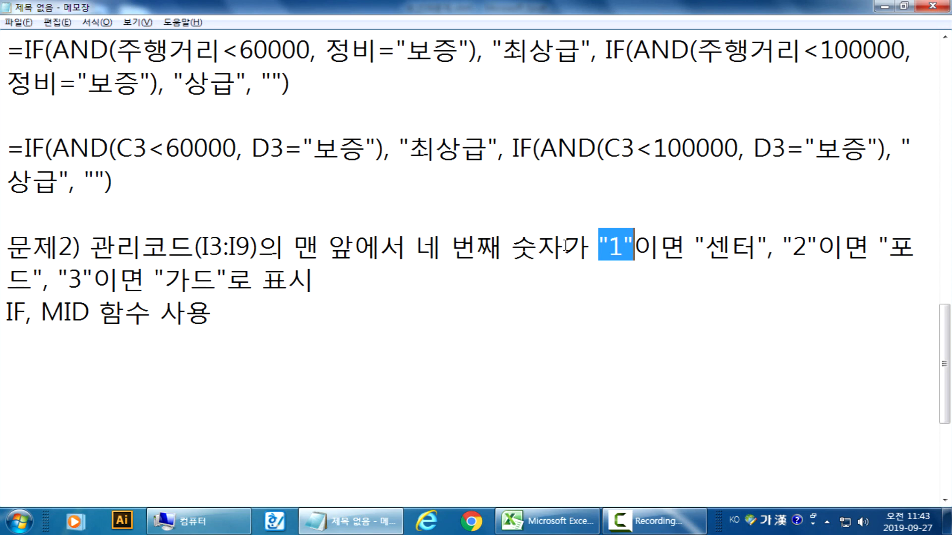
key(alt+Tab)
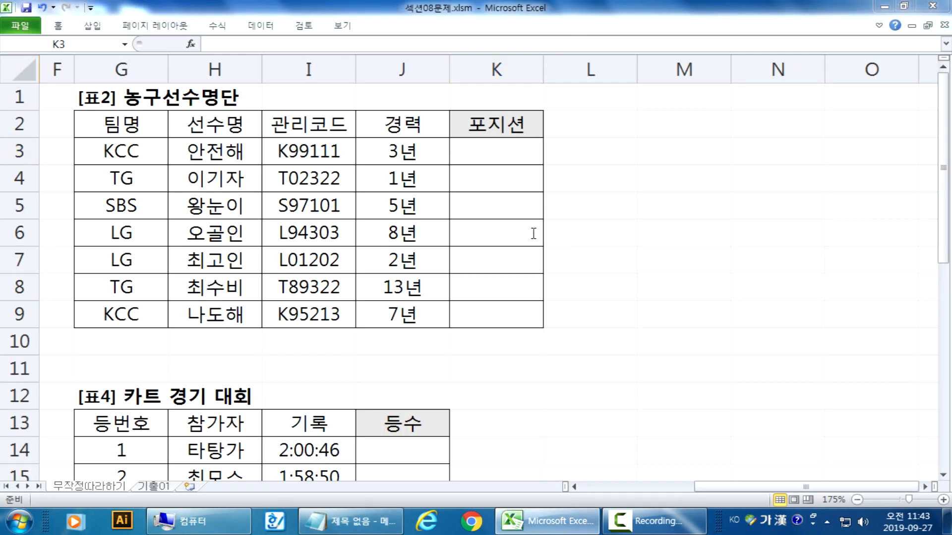
key(alt+Tab)
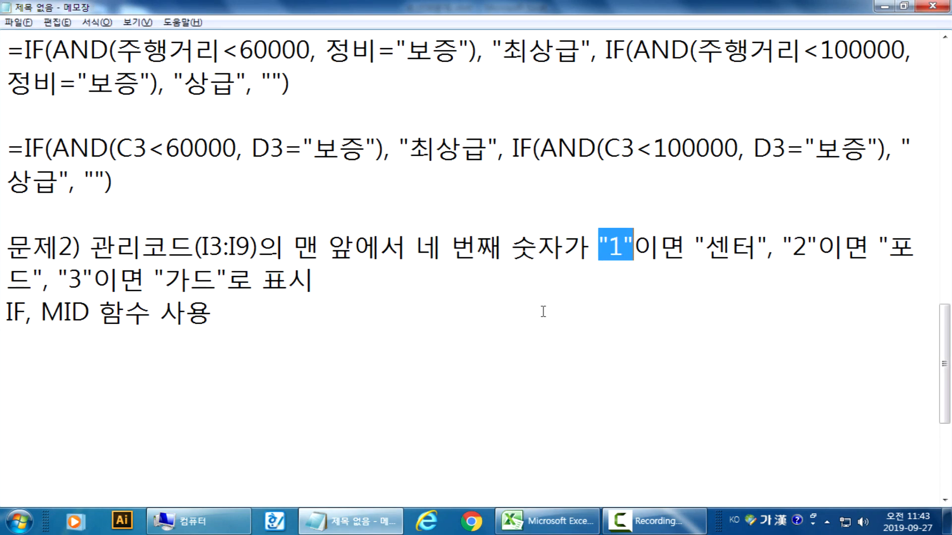
click(568, 347)
drag(599, 246, 635, 247)
text(1)
click(600, 248)
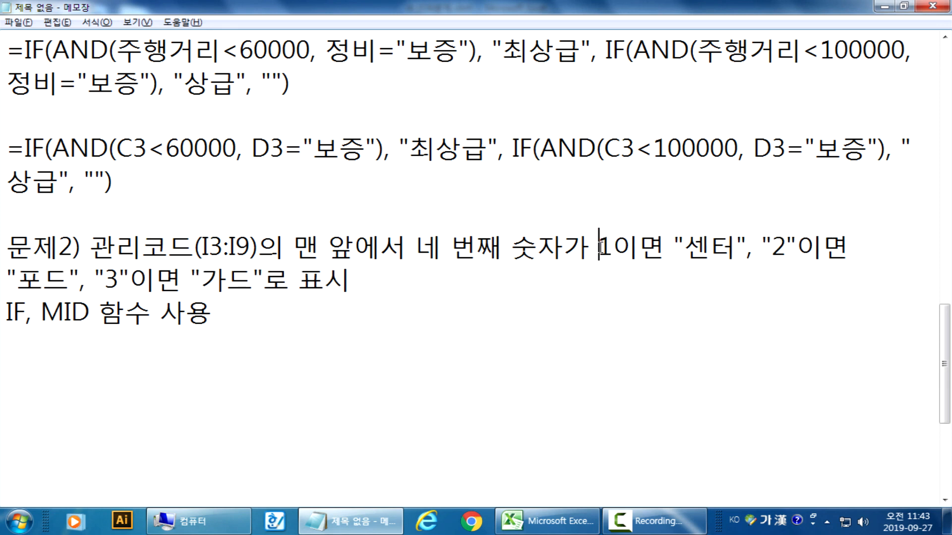
text(")
click(624, 253)
text(")
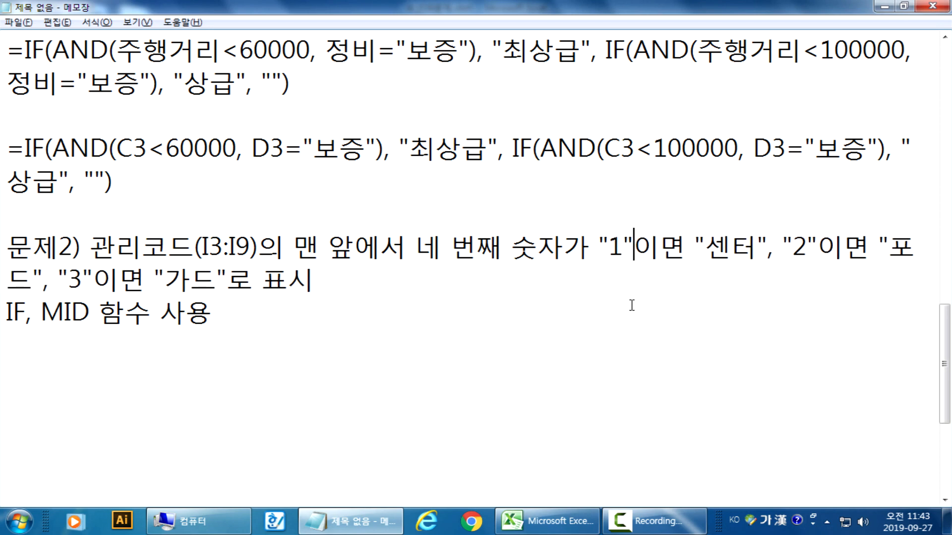
Examine the fourth character of I3's code in Excel, and MID and 관리코드(I3:I9) in the Notepad problem text.
key(alt+Tab)
double_click(308, 150)
key(shift+Right)
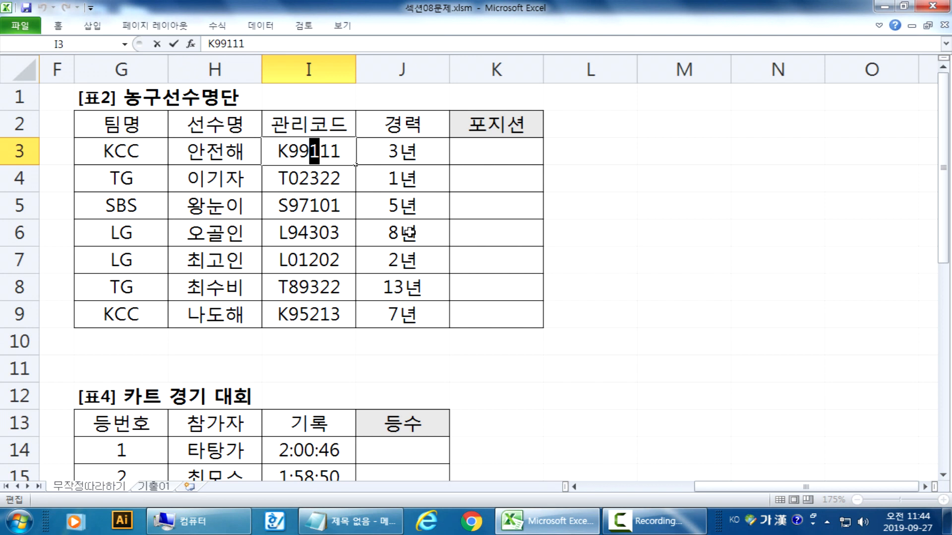
drag(274, 154, 406, 125)
click(313, 151)
drag(314, 151, 320, 153)
key(alt+Tab)
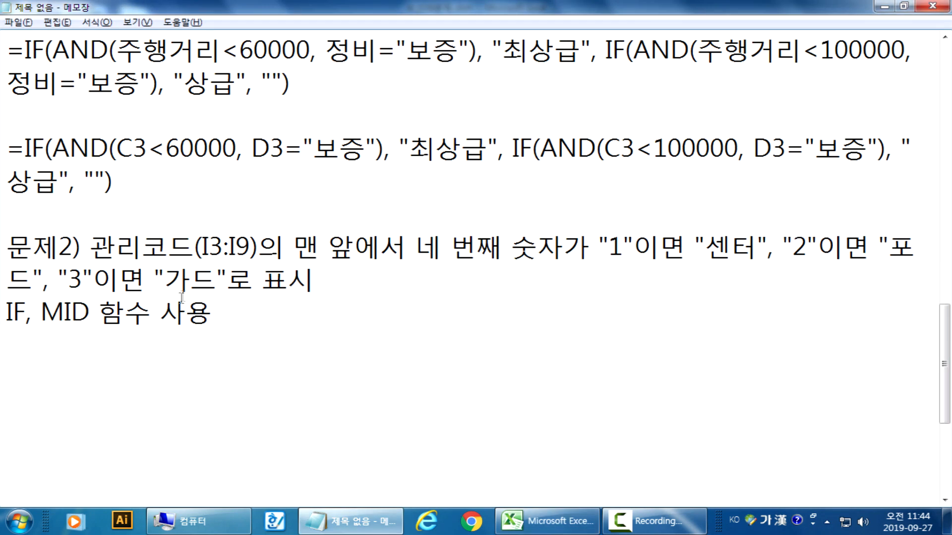
drag(46, 309, 91, 310)
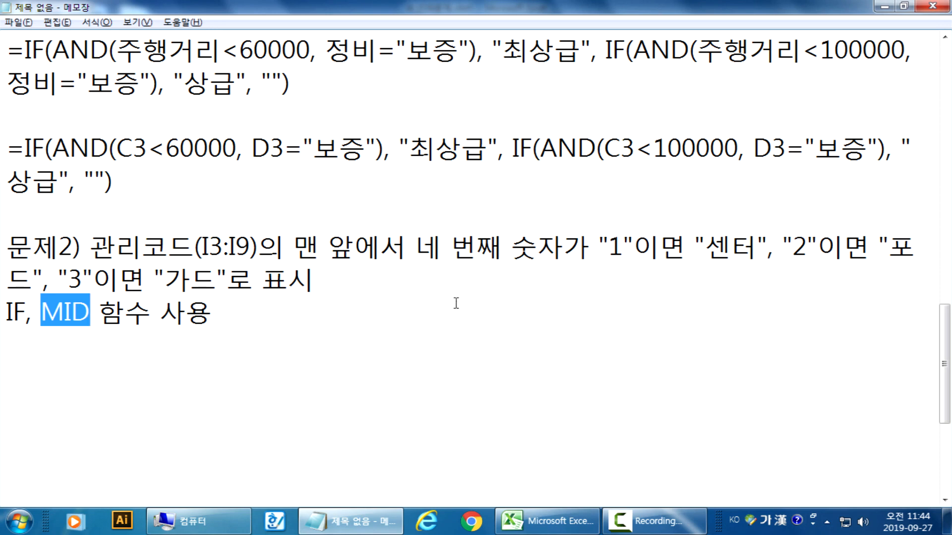
scroll(426, 285, down, 2)
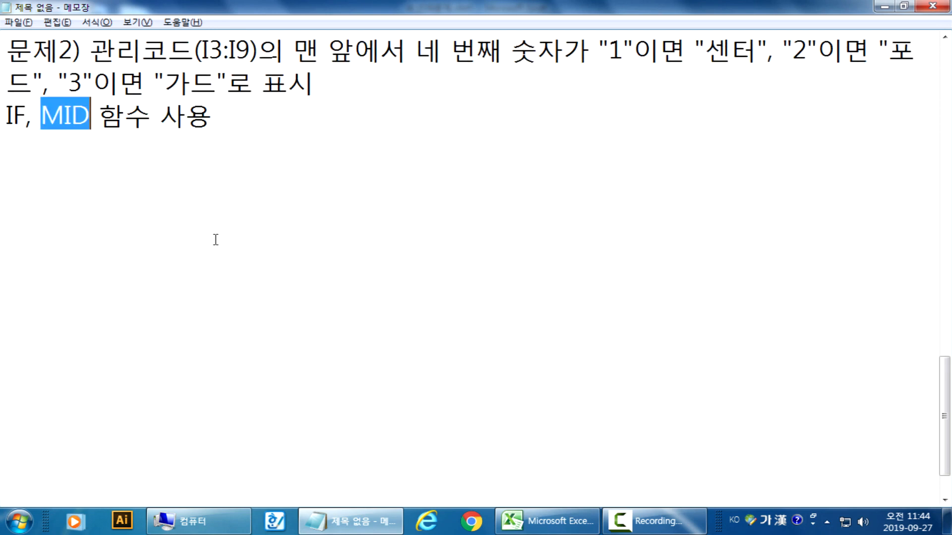
drag(91, 48, 268, 52)
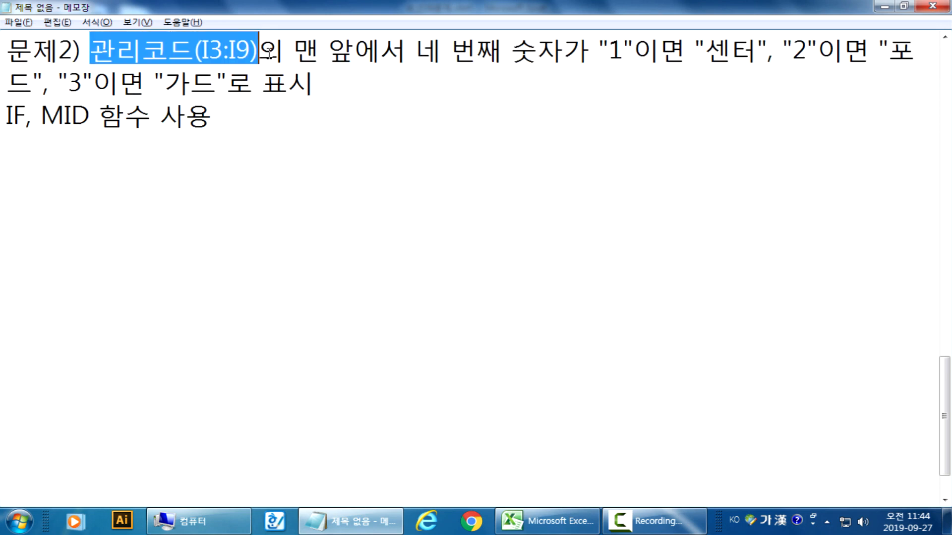
Write the template =IF(조건식, 참, 거짓) below the function note, leaving a blank line between them.
click(146, 178)
text(=)
key(Hangul)
text(IF()
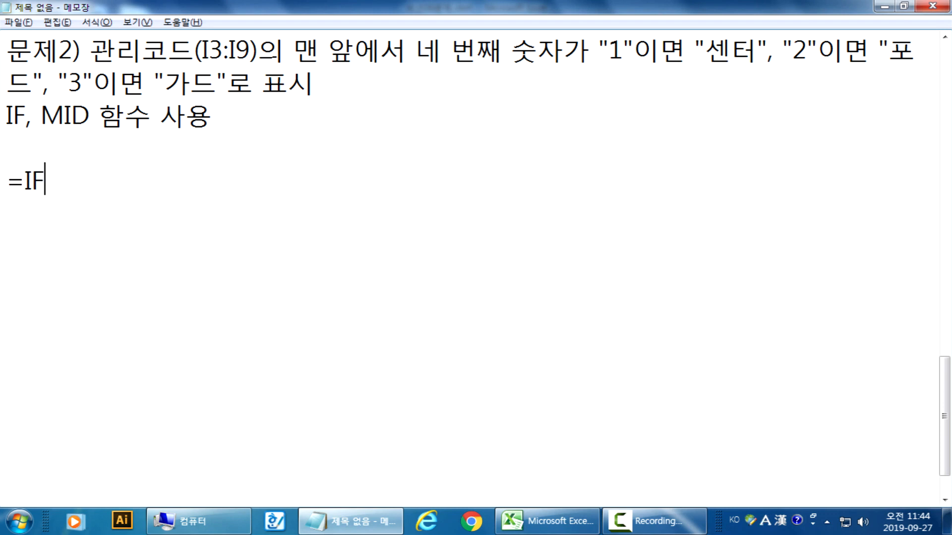
key(Hangul)
text(족건식)
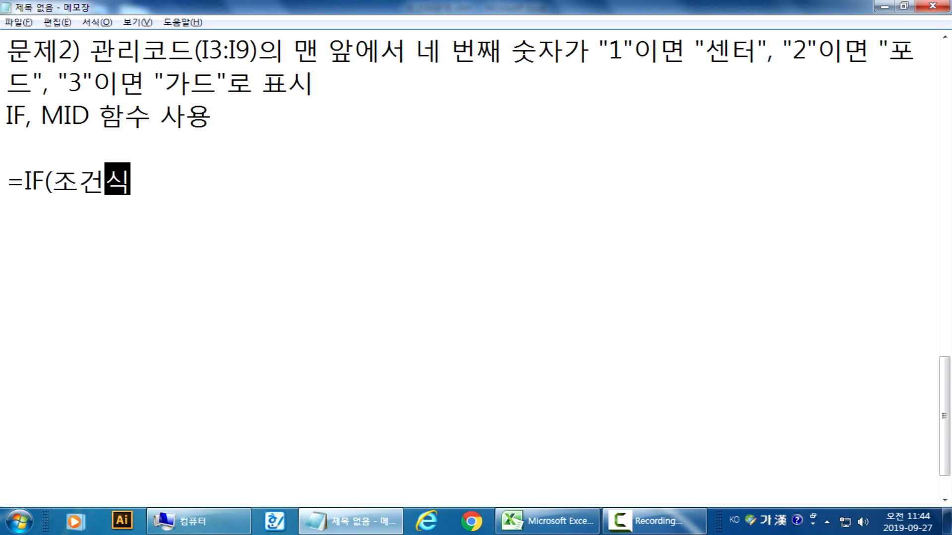
text(, 참, 거짓))
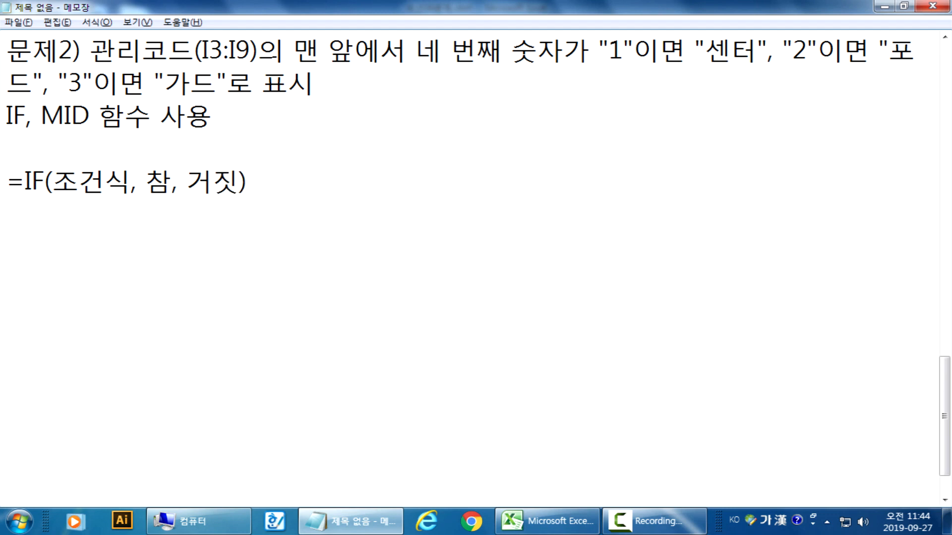
Duplicate the =IF(조건식, 참, 거짓) template onto the line directly below it.
key(Return)
key(Up)
key(shift+Down)
key(ctrl+c)
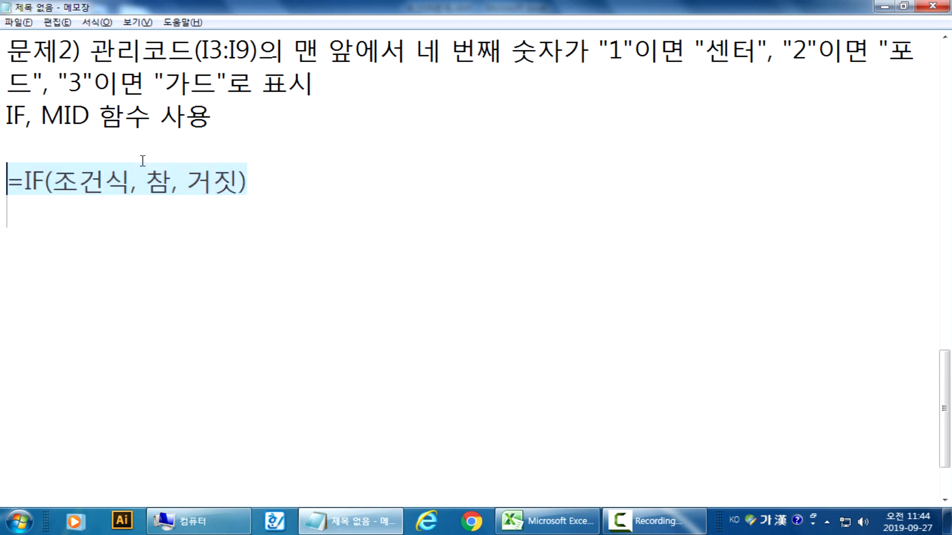
key(Down)
key(Left)
key(Right)
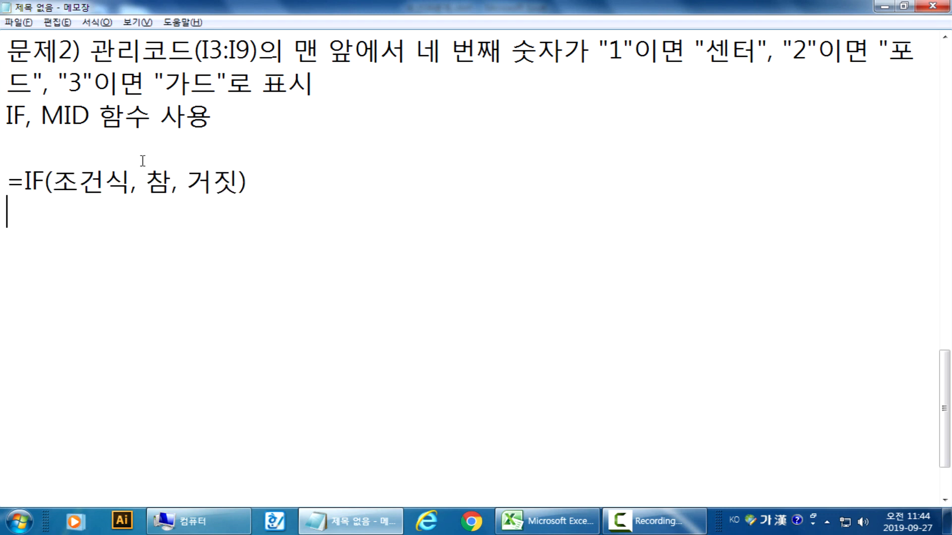
key(ctrl+v)
Nest a second IF(조건식, 참, 거짓) before the closing parenthesis of the duplicated template, replacing its 거짓 argument.
key(Left)
key(Left)
key(Left)
key(Left)
key(Left)
key(Left)
key(Left)
key(Left)
key(Right)
key(Right)
key(Right)
key(Right)
key(Right)
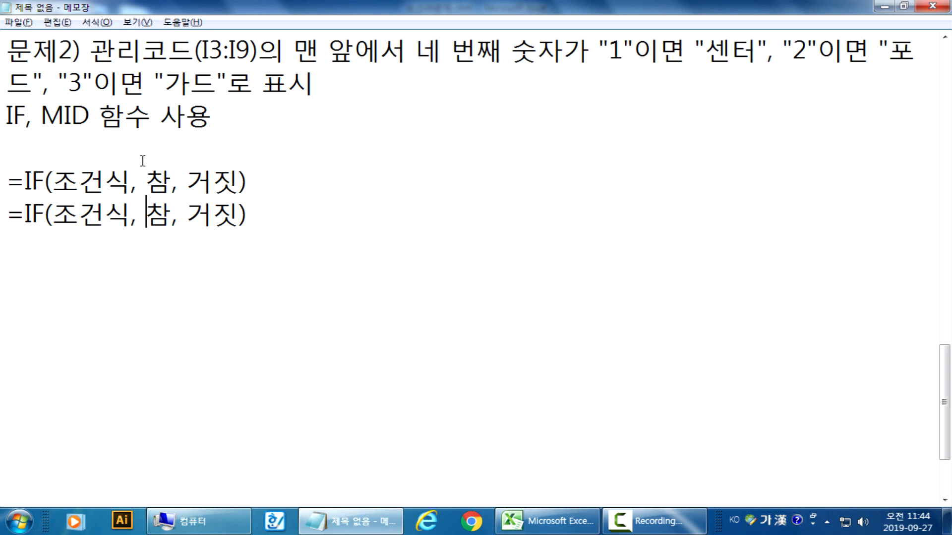
text(IF()
text(저ㅡ)
key(BackSpace)
key(BackSpace)
text(조건식)
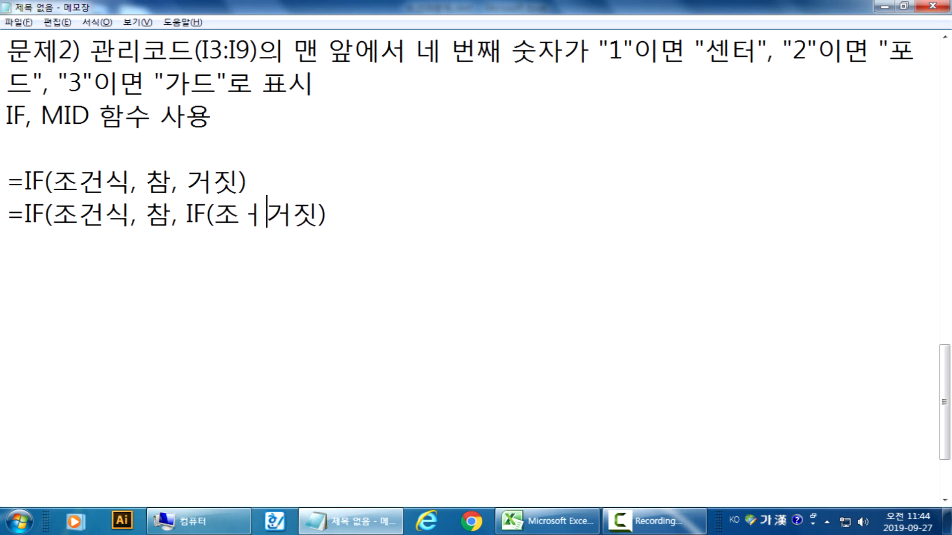
text(, 참, 거짓)
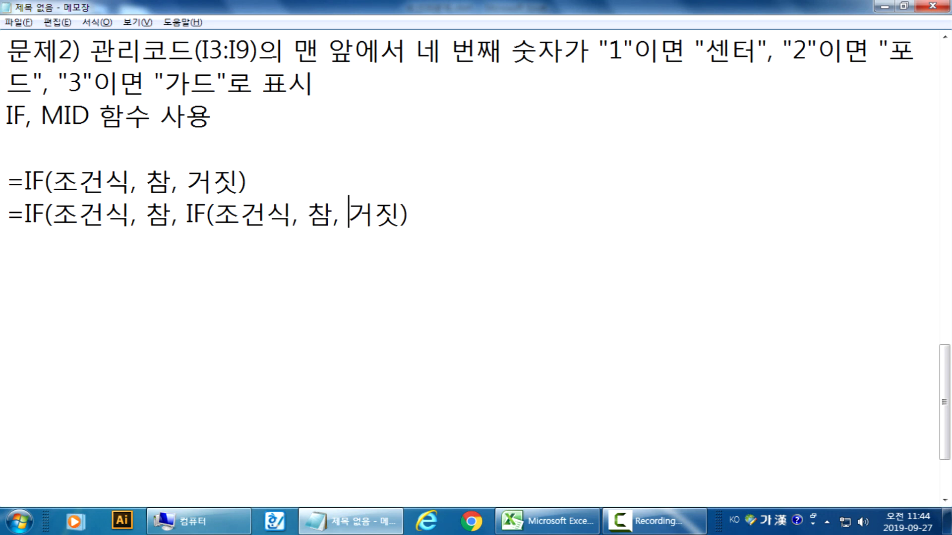
text())
key(Return)
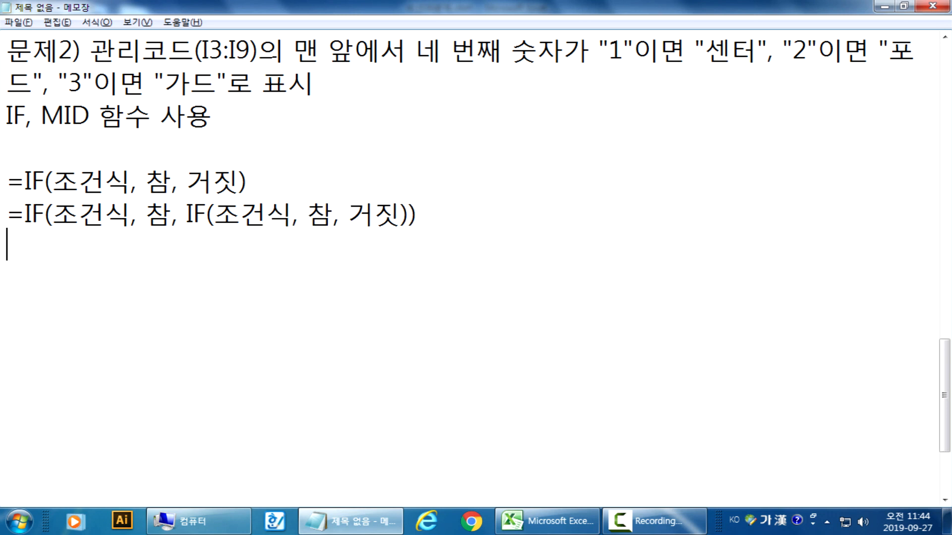
Duplicate the nested template =IF(조건식, 참, IF(조건식, 참, 거짓)) onto the line directly below it.
key(Up)
key(shift+Down)
key(ctrl+c)
key(Right)
key(ctrl+v)
Replace the outer IF's 조건식 in the new line with 관리코드(I3:I9)의 맨 앞에서 네 번째 숫자가 "1"이면, copied from 문제2.
key(Up)
key(Right)
key(Right)
key(Right)
key(Right)
key(Right)
key(Right)
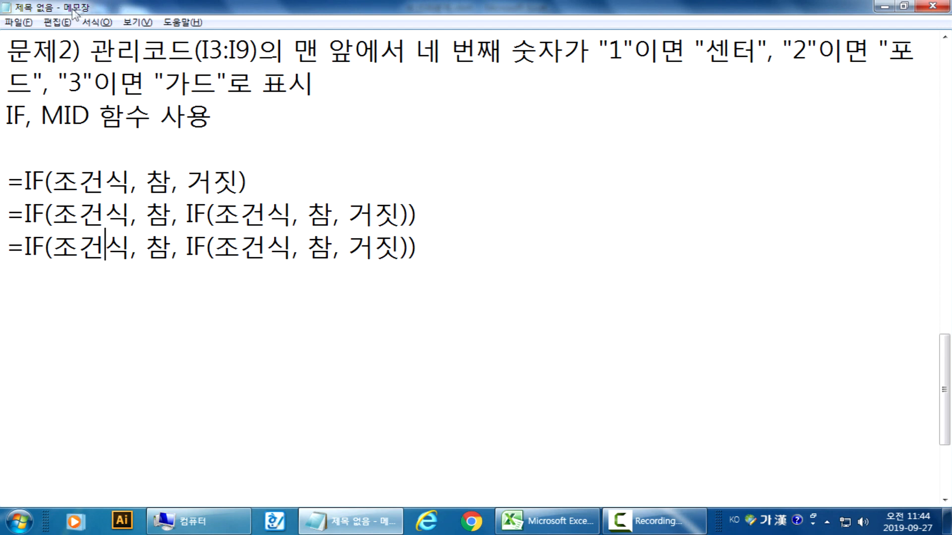
drag(89, 49, 686, 52)
key(ctrl+c)
drag(53, 246, 134, 246)
key(ctrl+v)
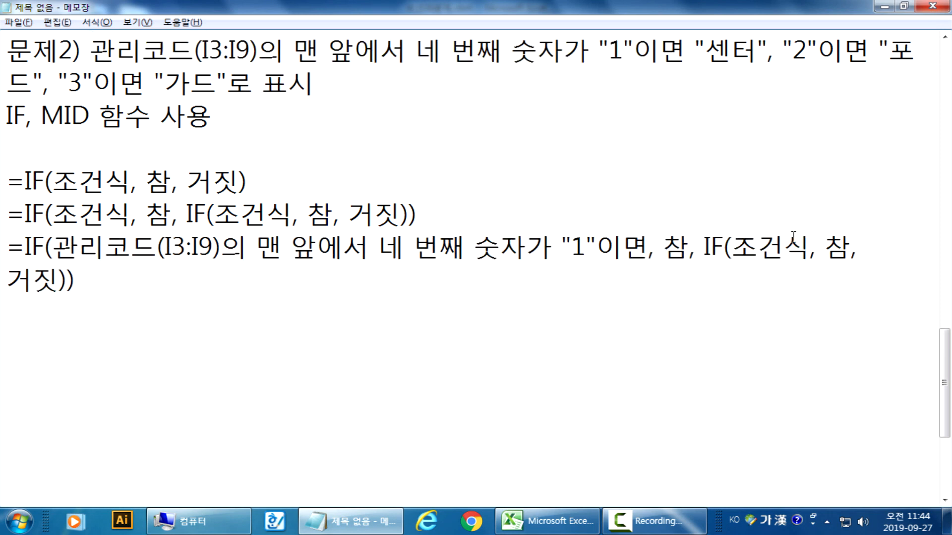
Replace the inner IF's 조건식 with the same copied condition and change its number to "2".
drag(731, 246, 808, 246)
key(ctrl+v)
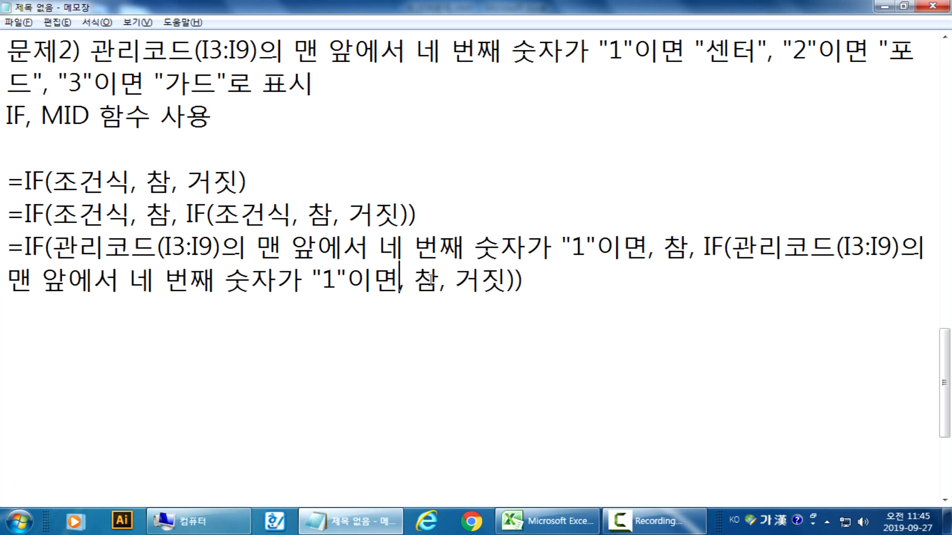
drag(320, 280, 334, 280)
text(2)
Replace the outer IF's 참 with "센터" and select the inner IF's 참.
drag(664, 246, 688, 247)
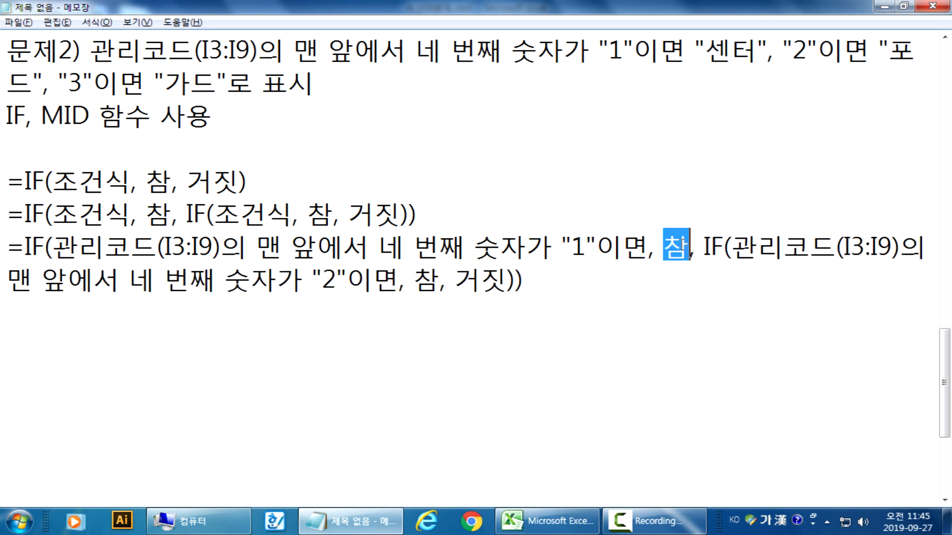
text("센터")
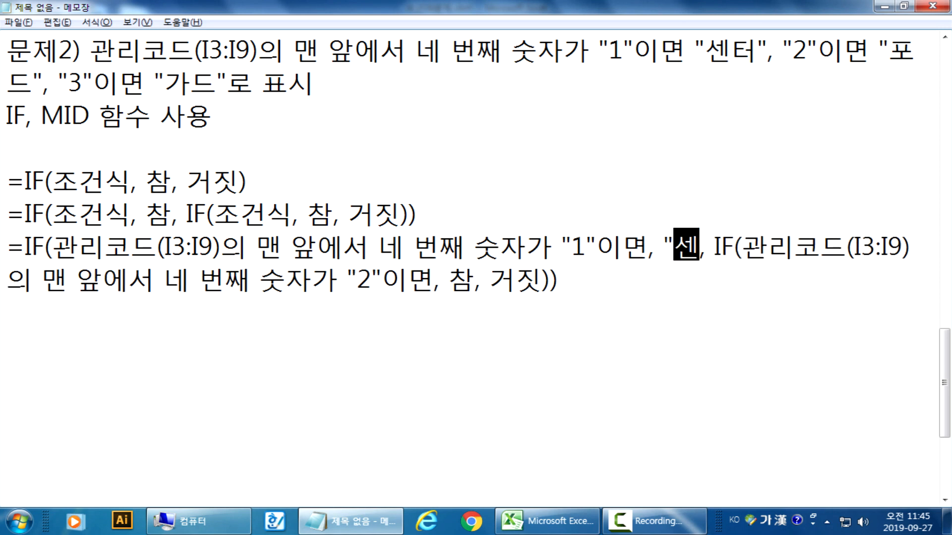
key(Down)
key(Left)
key(Left)
key(Left)
key(Left)
key(Left)
key(Left)
key(Left)
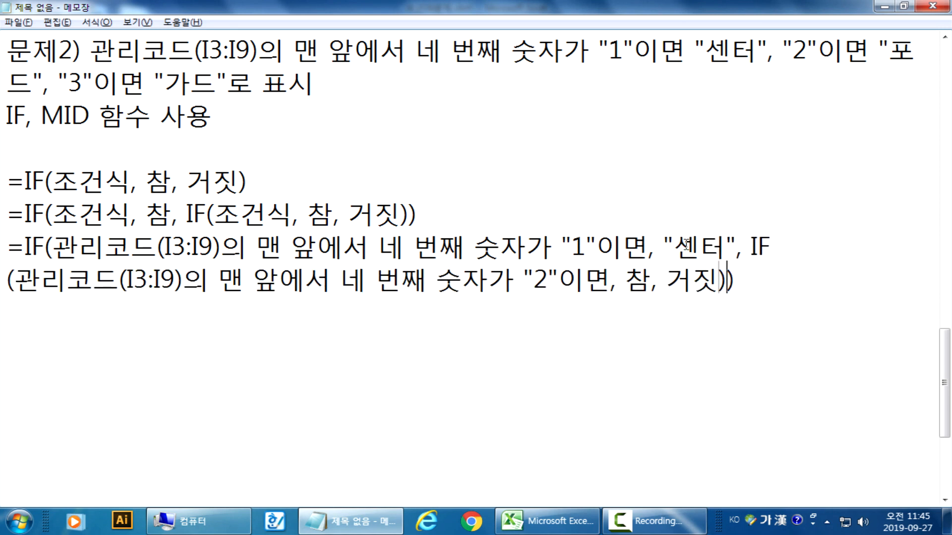
key(shift+Right)
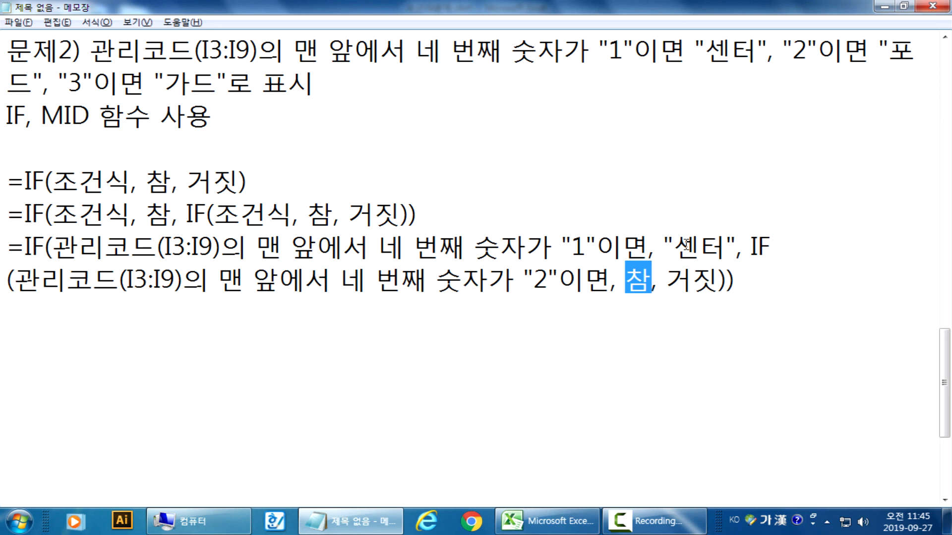
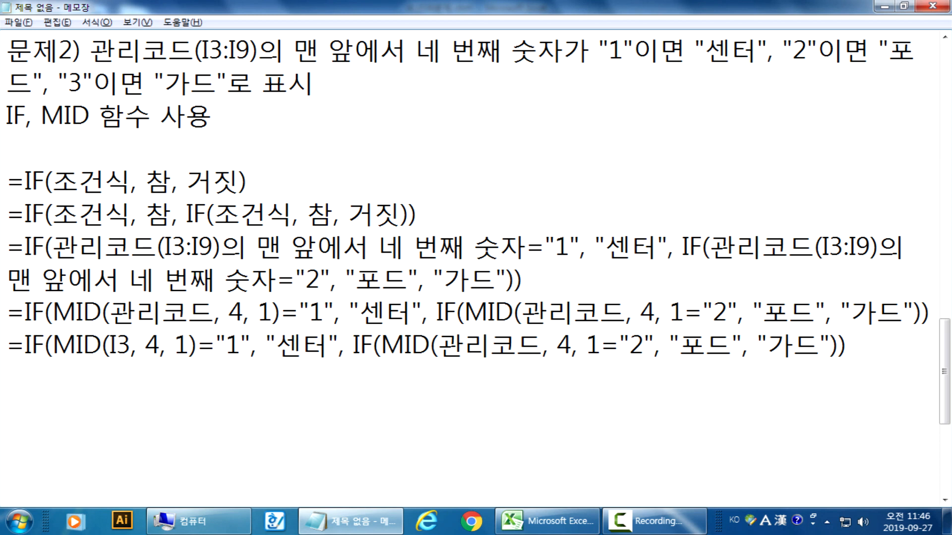
Replace 관리코드 in the second MID of the last formula line with the cell reference I3.
key(Left)
text(IU)
key(BackSpace)
text(3)
key(Delete)
key(Delete)
key(Delete)
key(Delete)
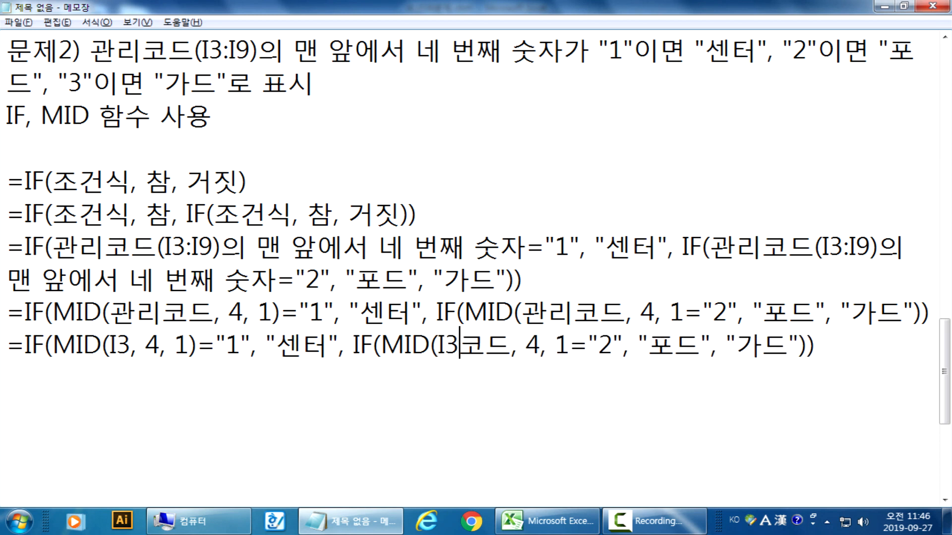
Review the last IF/MID formula line and the value-if-true arguments in the earlier IF examples, such as 합격, 대기 and 자녀의 수 * 100000.
key(Home)
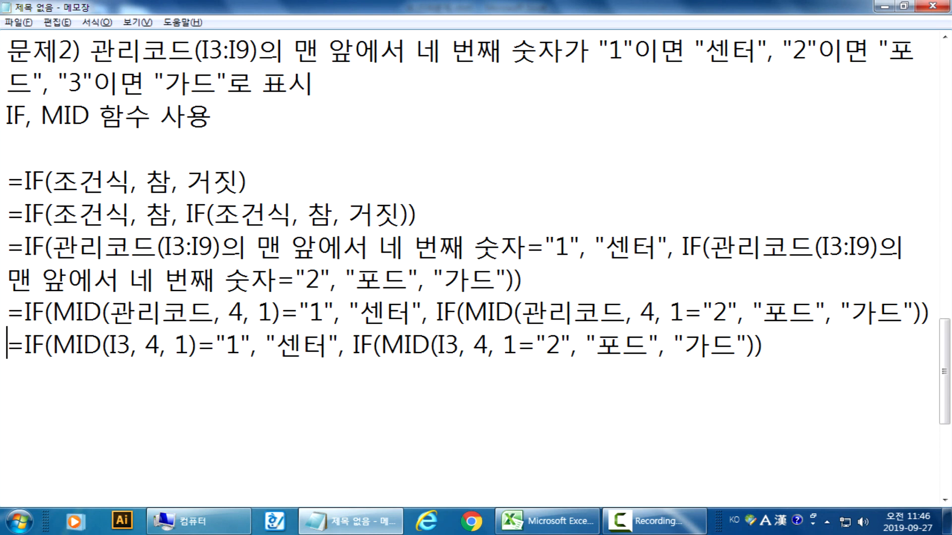
key(shift+End)
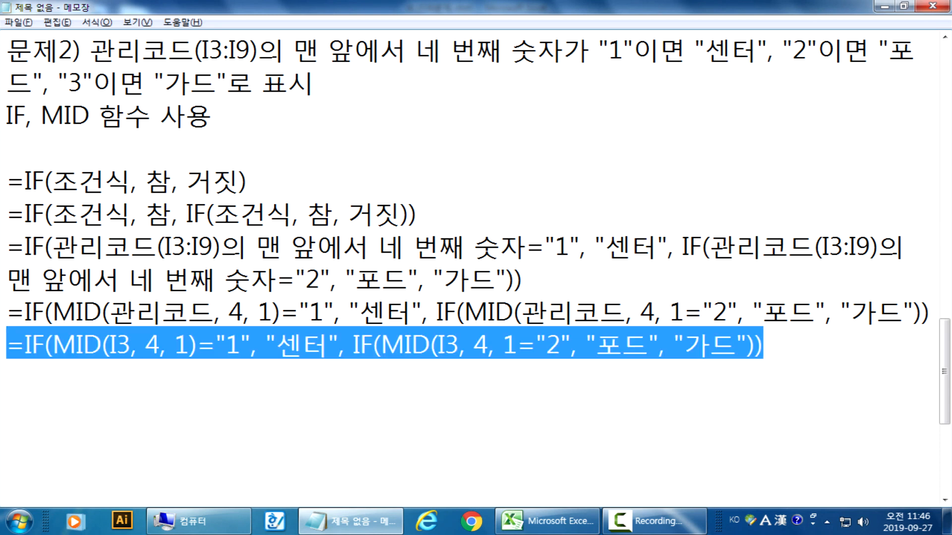
key(Down)
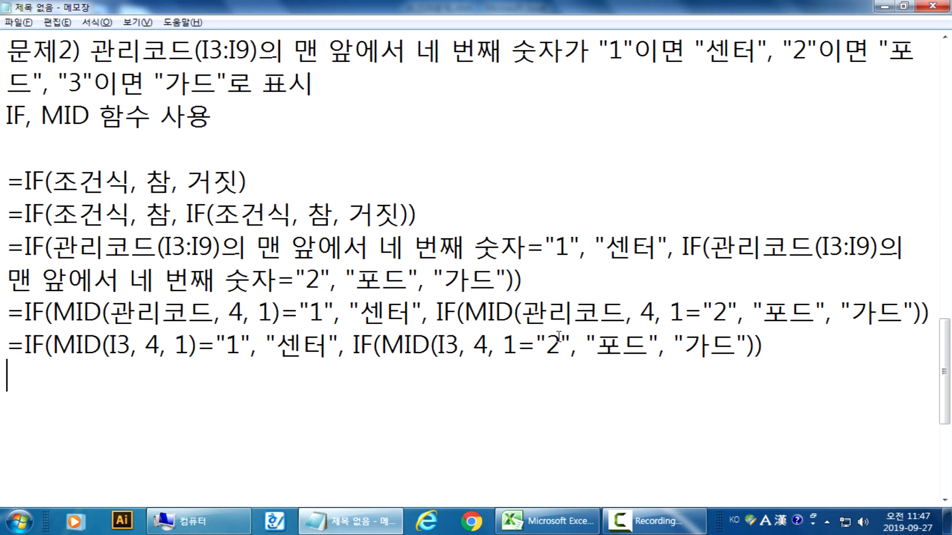
drag(8, 343, 330, 347)
click(283, 397)
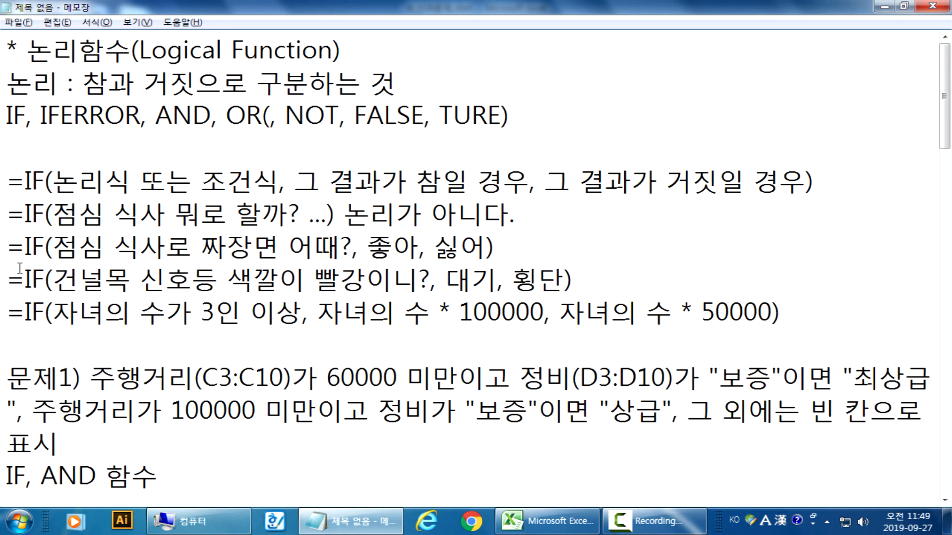
scroll(107, 302, down, 2)
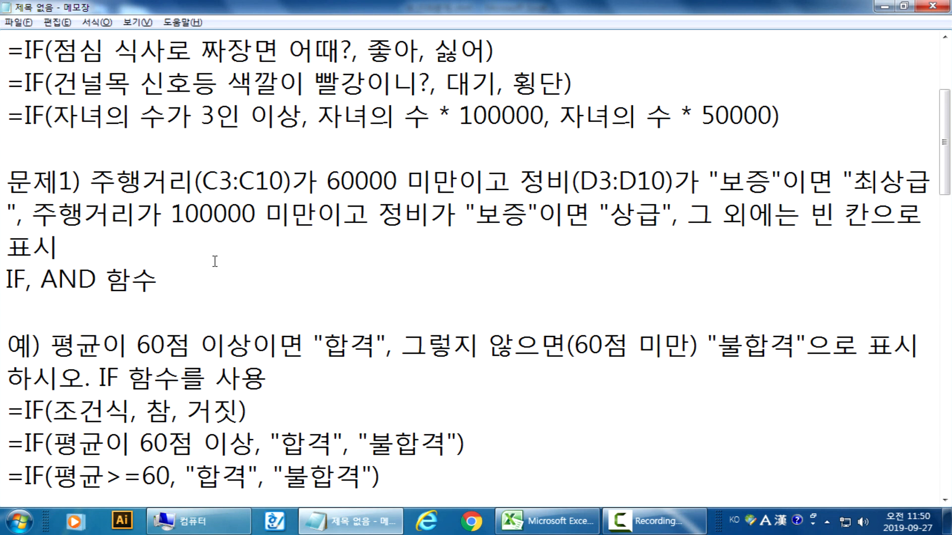
scroll(220, 280, down, 3)
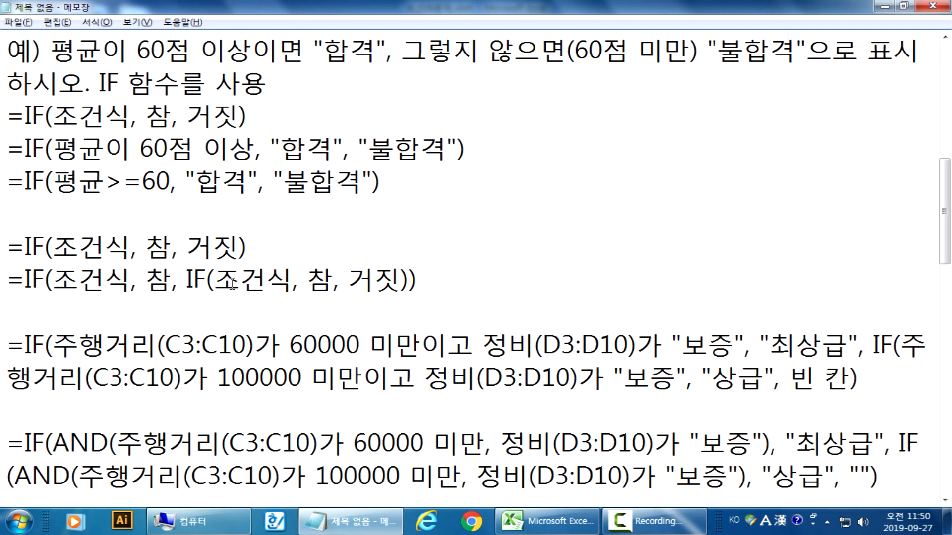
drag(287, 150, 331, 150)
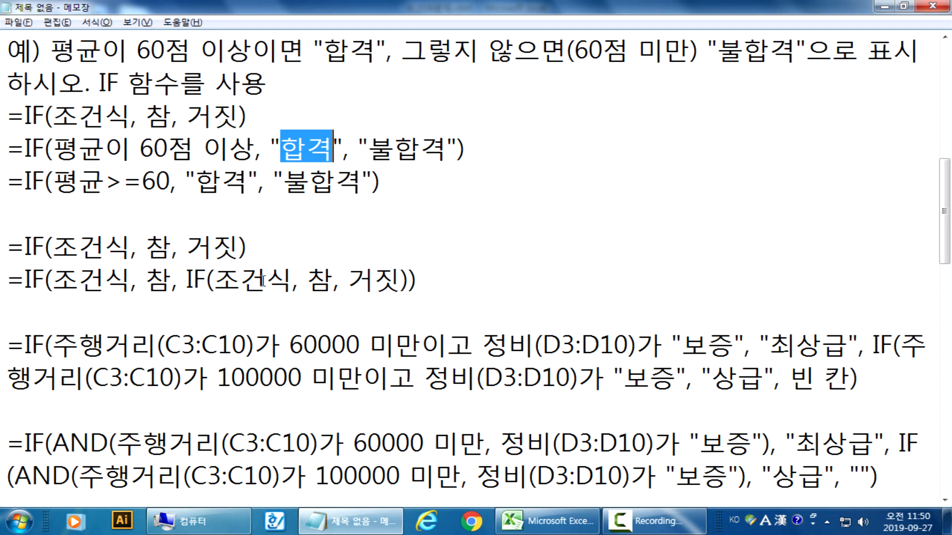
scroll(265, 278, up, 3)
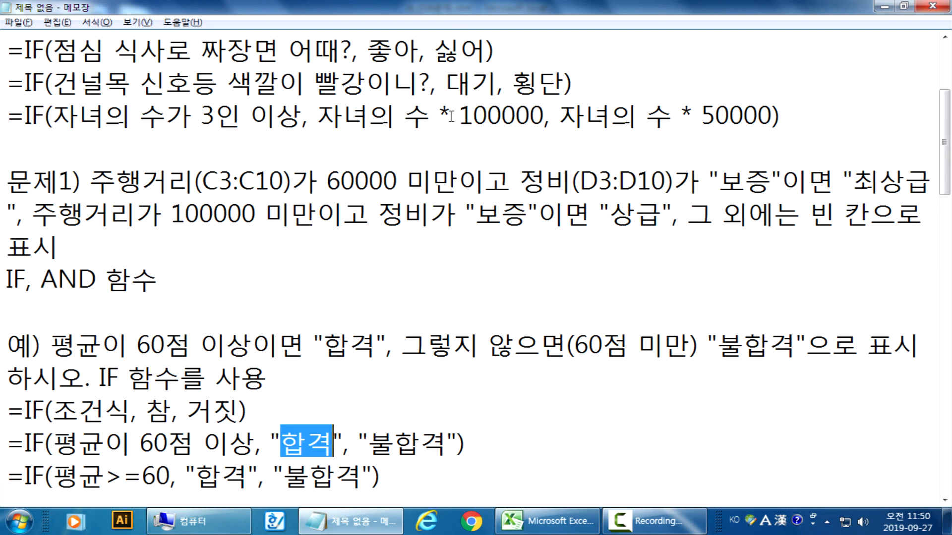
drag(317, 116, 545, 118)
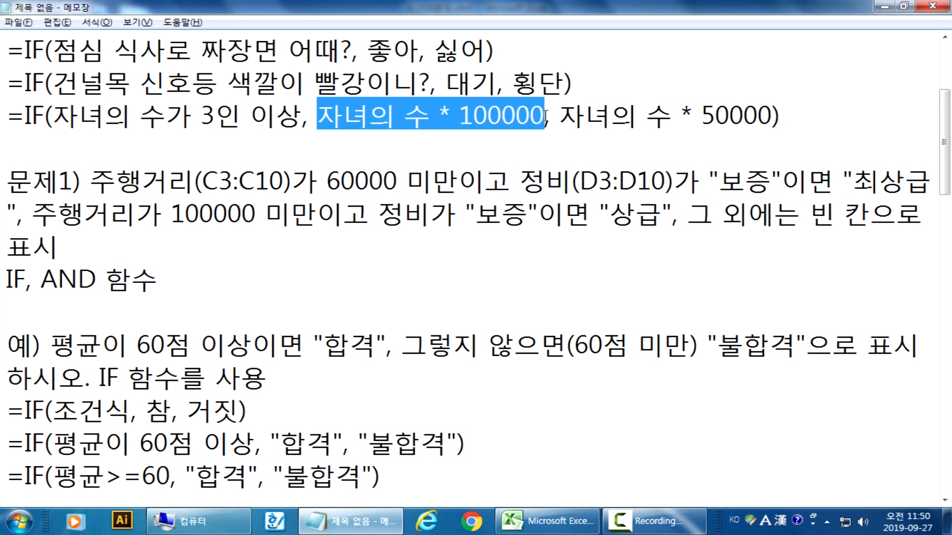
click(445, 82)
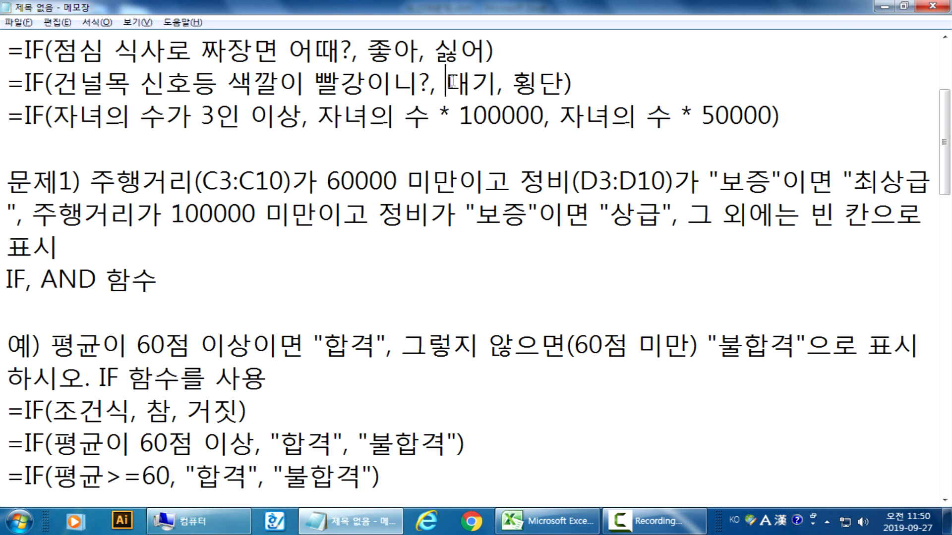
drag(445, 82, 496, 81)
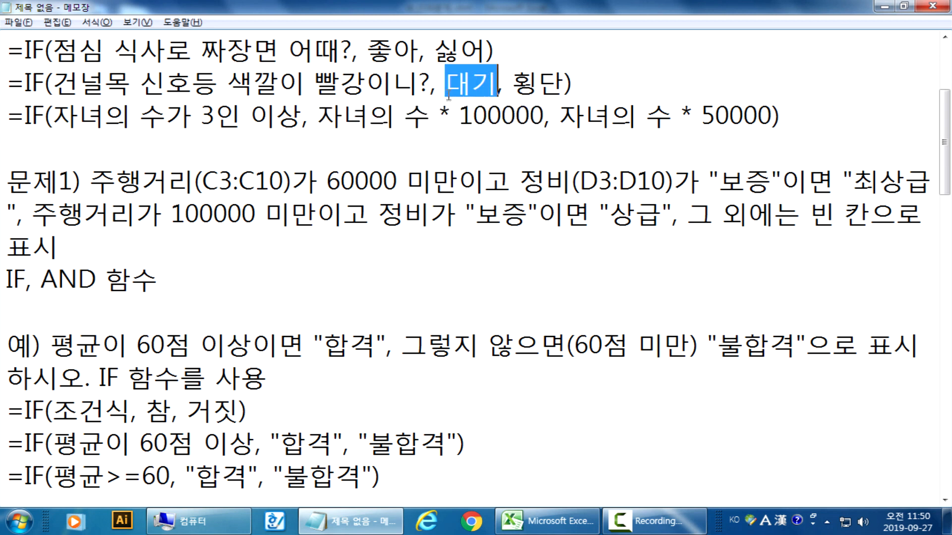
key(Left)
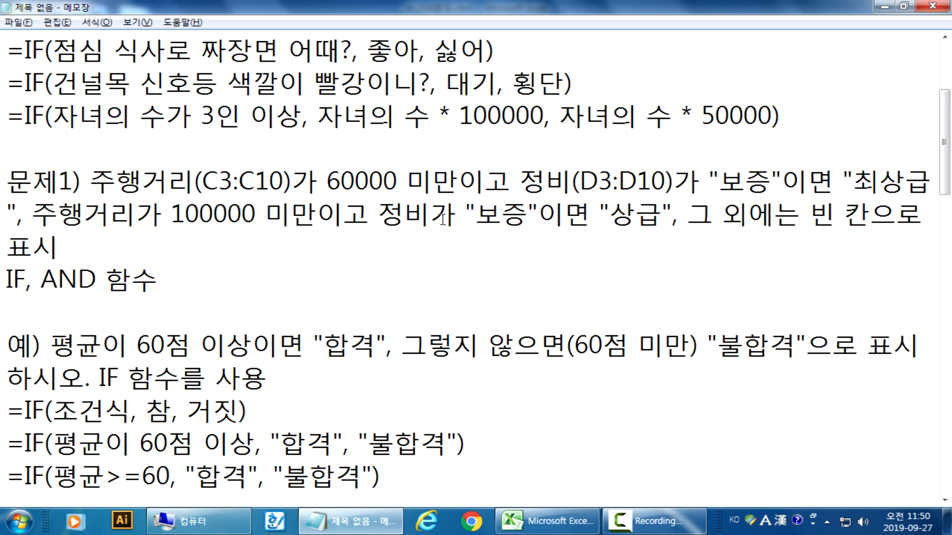
scroll(372, 236, down, 2)
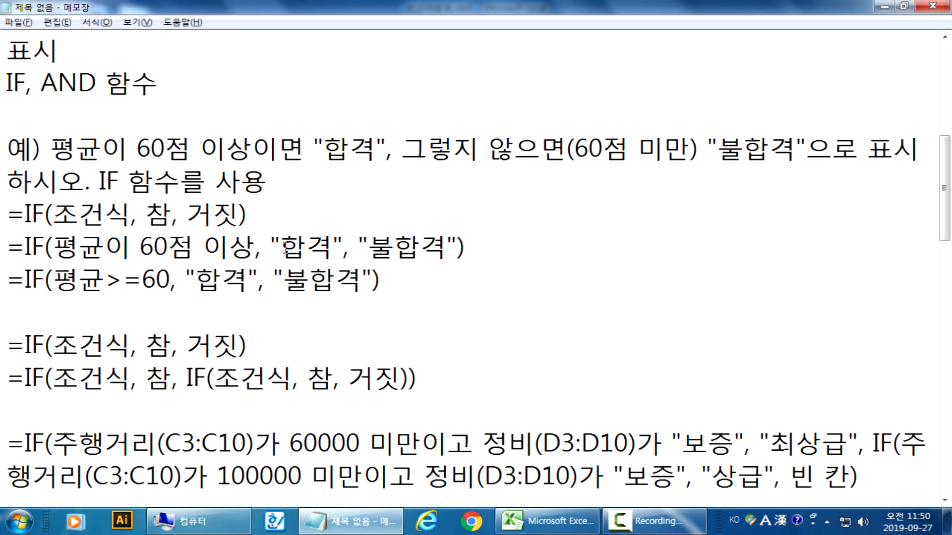
drag(281, 248, 332, 245)
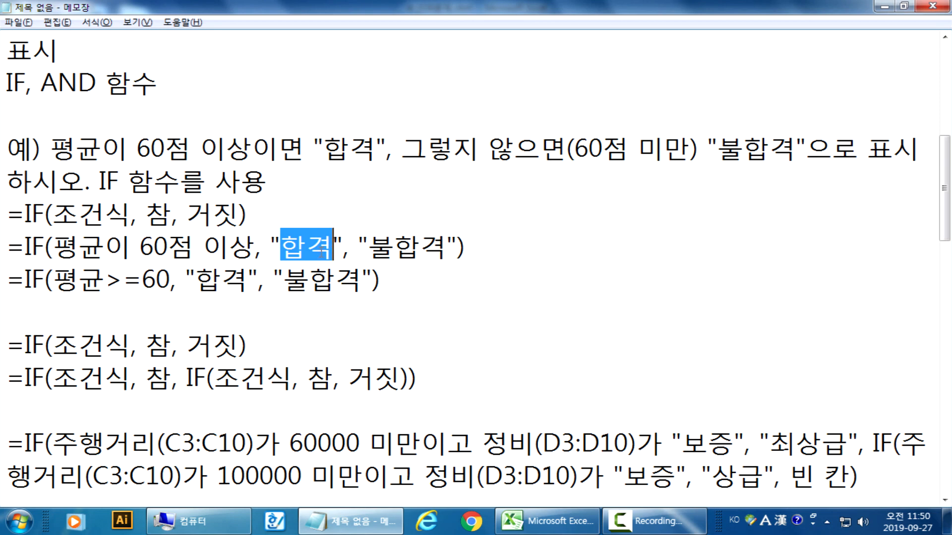
scroll(289, 279, down, 3)
scroll(288, 279, down, 6)
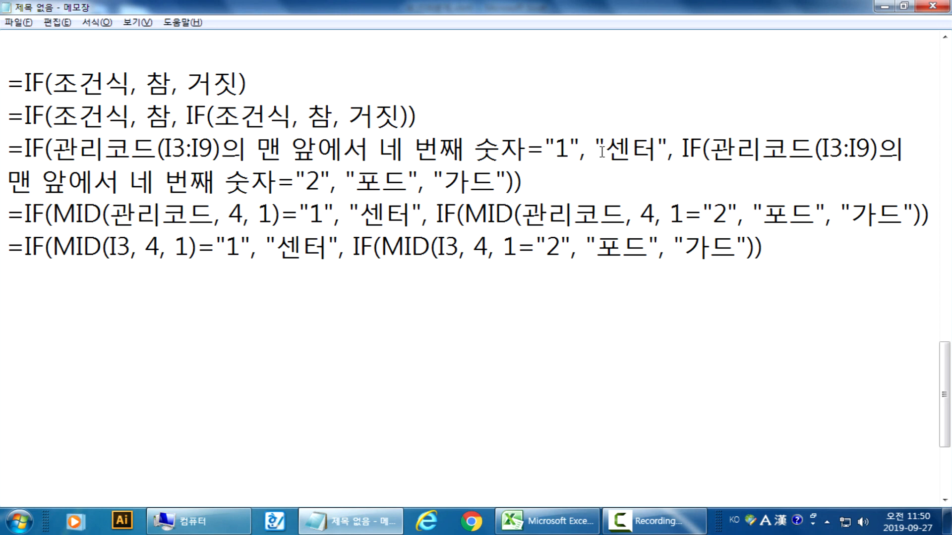
Write the heading 문제3) below the last formula, leaving a blank line between them.
click(471, 312)
text(ANSWP3)
key(shift+Home)
key(Hangul)
text(문제3))
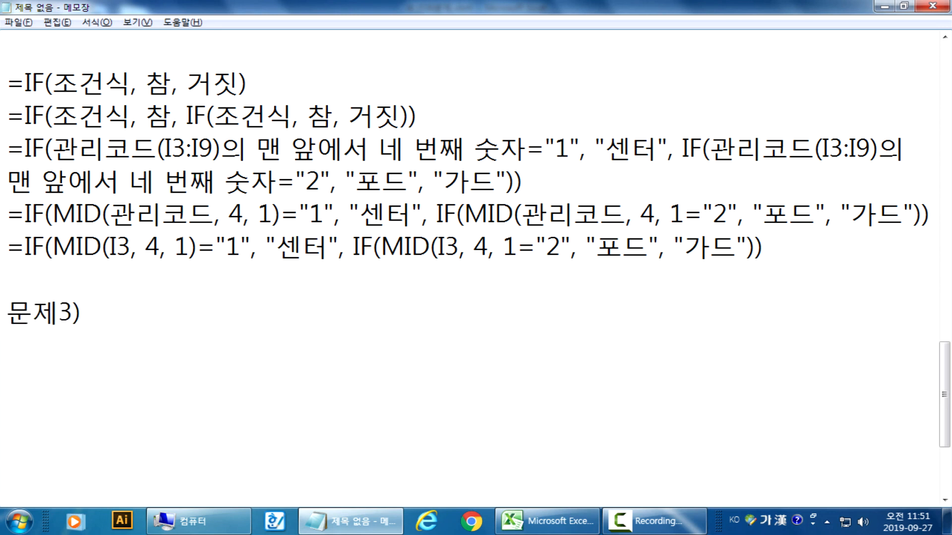
Begin the 문제3 text with 개인별 계획서 after the heading.
text( 개입)
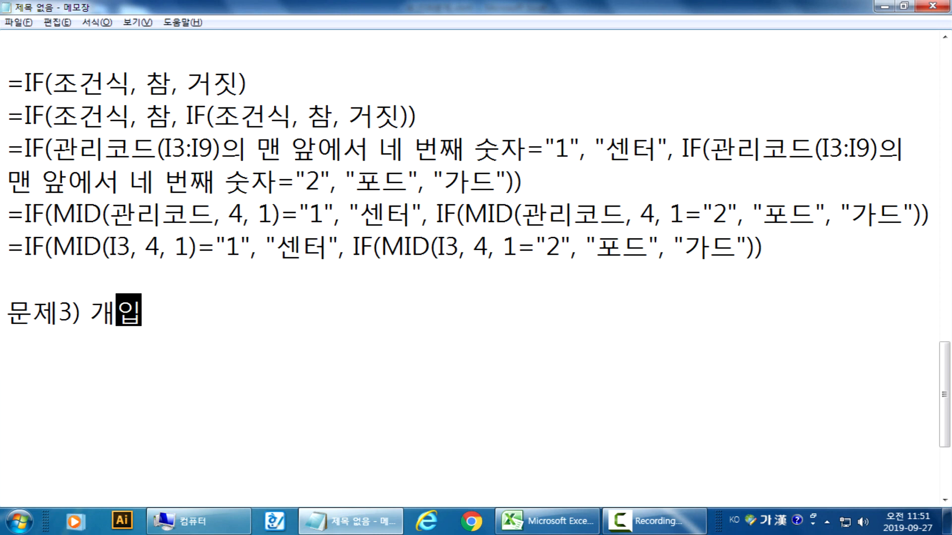
text(ㄴㅂ)
key(BackSpace)
key(BackSpace)
text(ㅇ)
key(BackSpace)
key(BackSpace)
text(이;ㄴ)
key(BackSpace)
key(BackSpace)
key(BackSpace)
text(인별 계획서,)
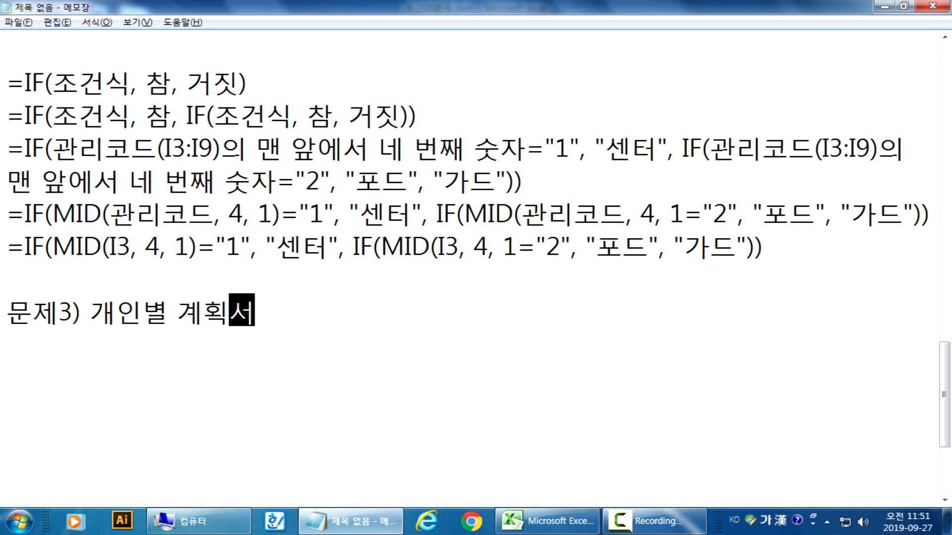
Switch to Excel and start the 포지션 formula in K3 as =IF(MID(I3,4,1)="1".
key(alt+Tab)
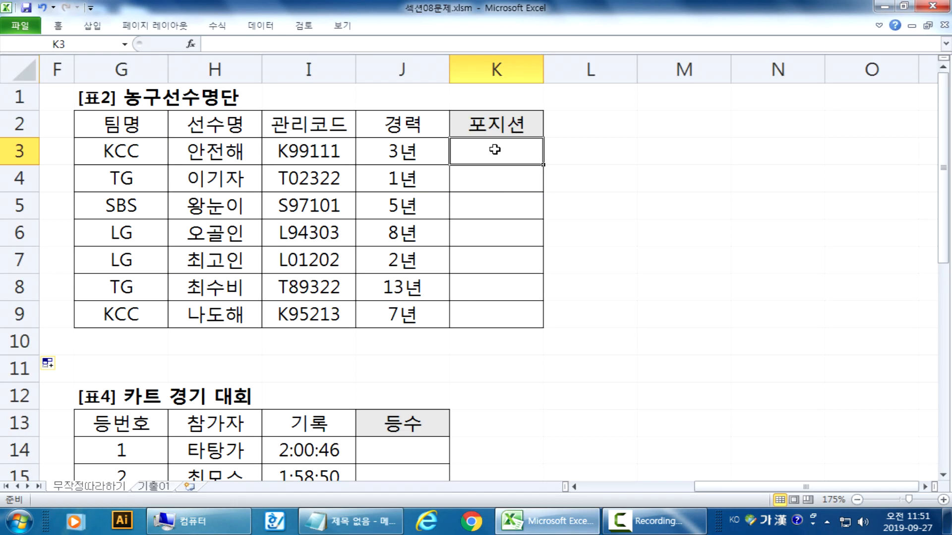
key(Hangul)
text(=IF()
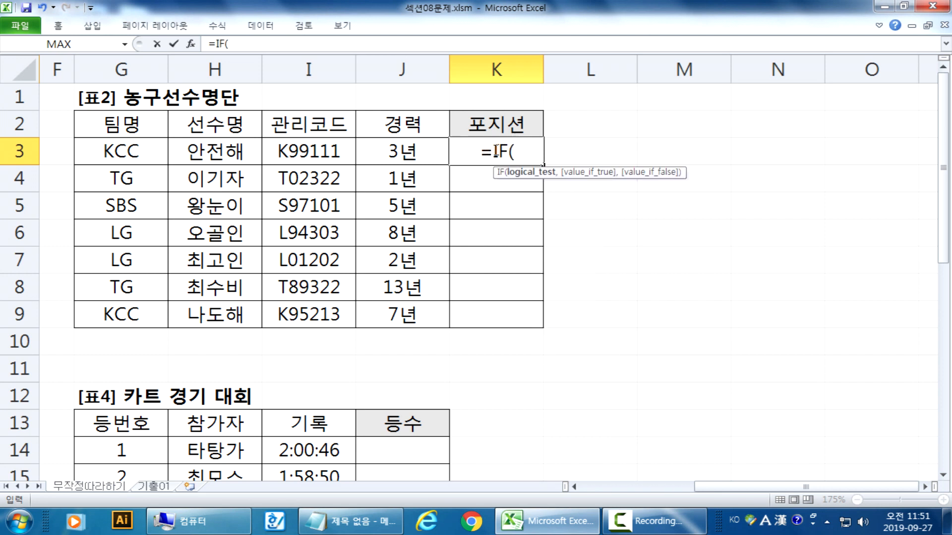
text(MID()
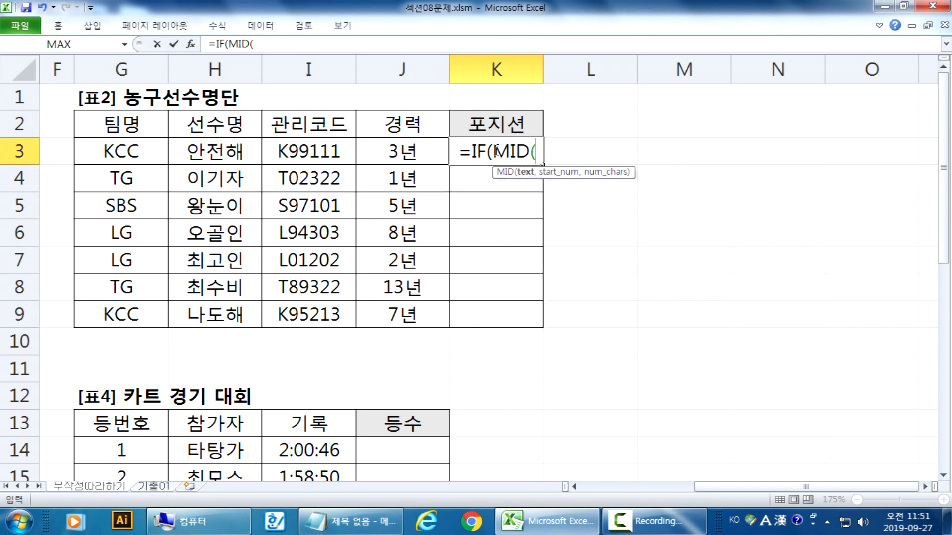
key(Left)
key(Left)
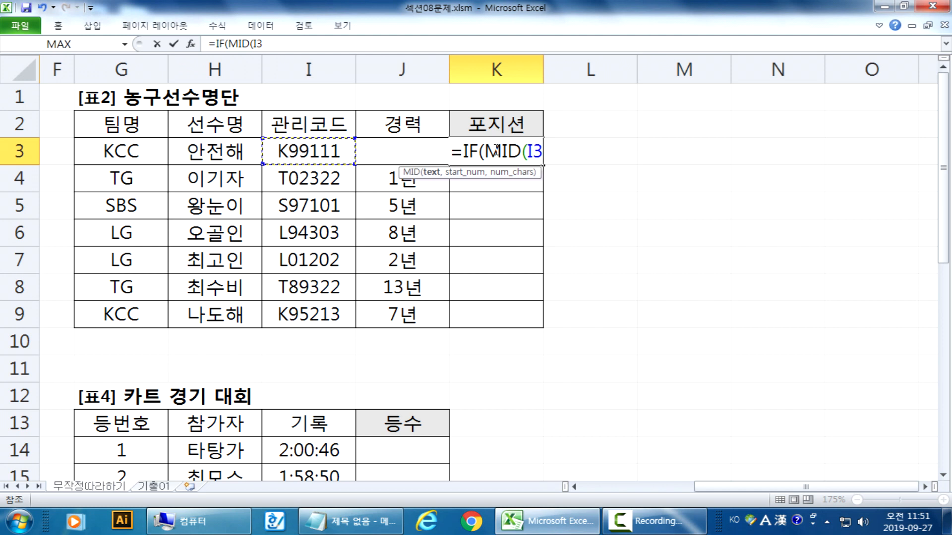
text(,4,1)="1")
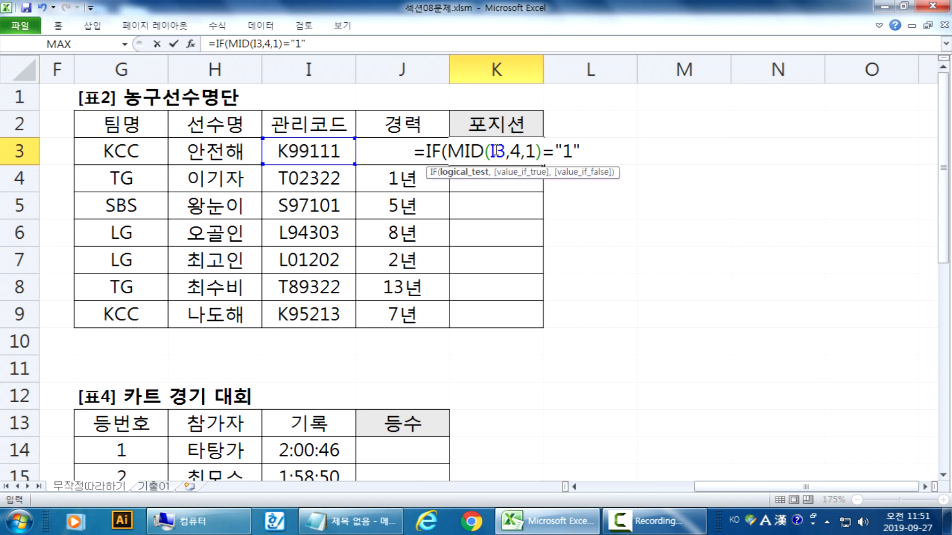
Continue K3's formula with "센터" as the value if true and a nested IF whose test starts with MID.
text(,")
key(Hangul)
text(센터",)
key(Hangul)
text(IF(M)
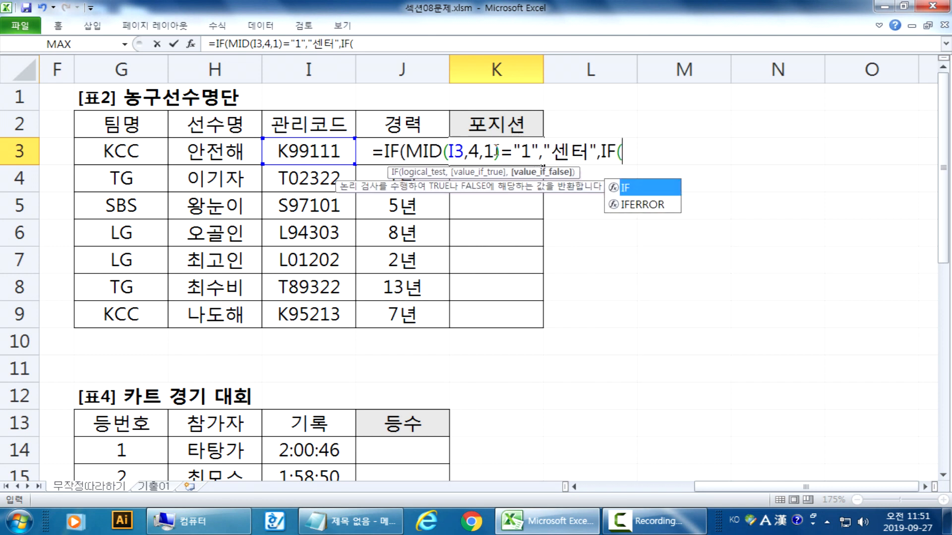
text(ID()
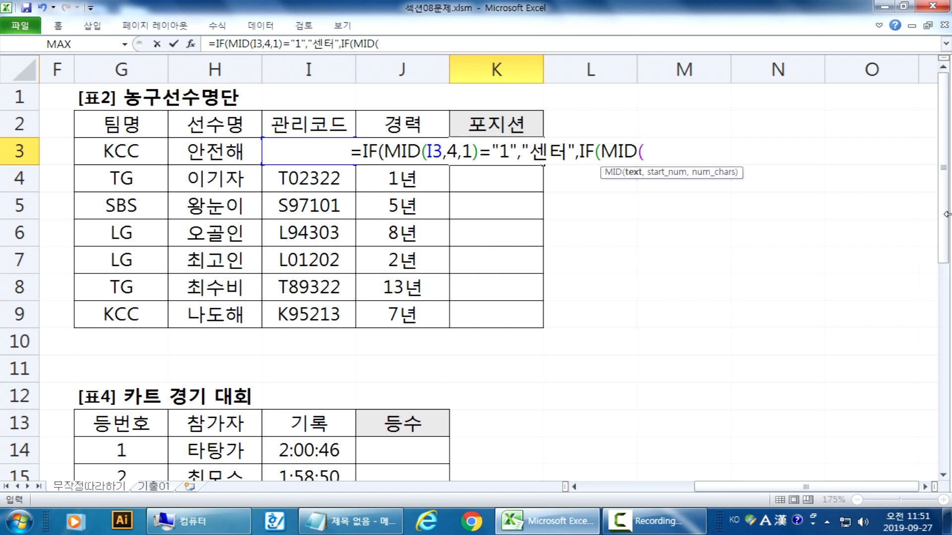
Complete the nested IF's test in K3 as MID(I3,4,1)="2".
key(Left)
key(Left)
key(Left)
key(Right)
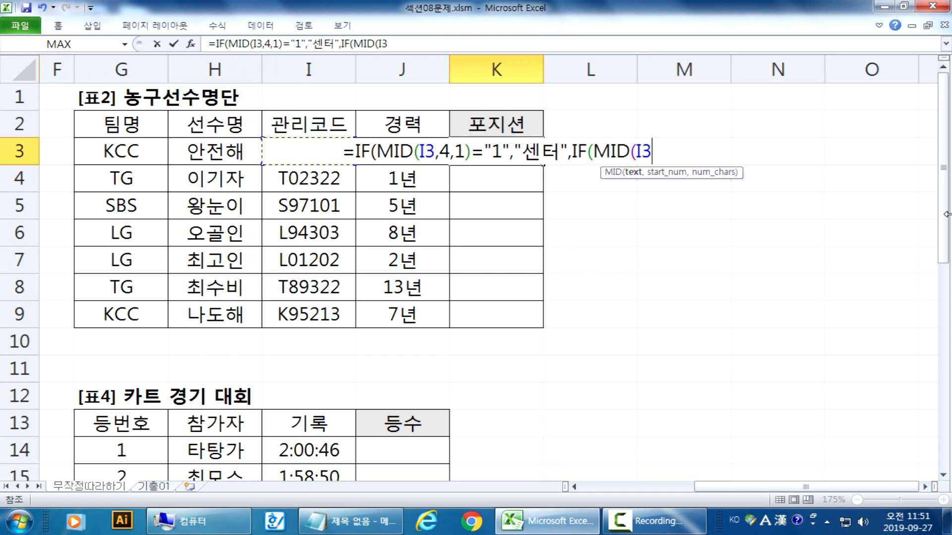
text(,4,1)=-)
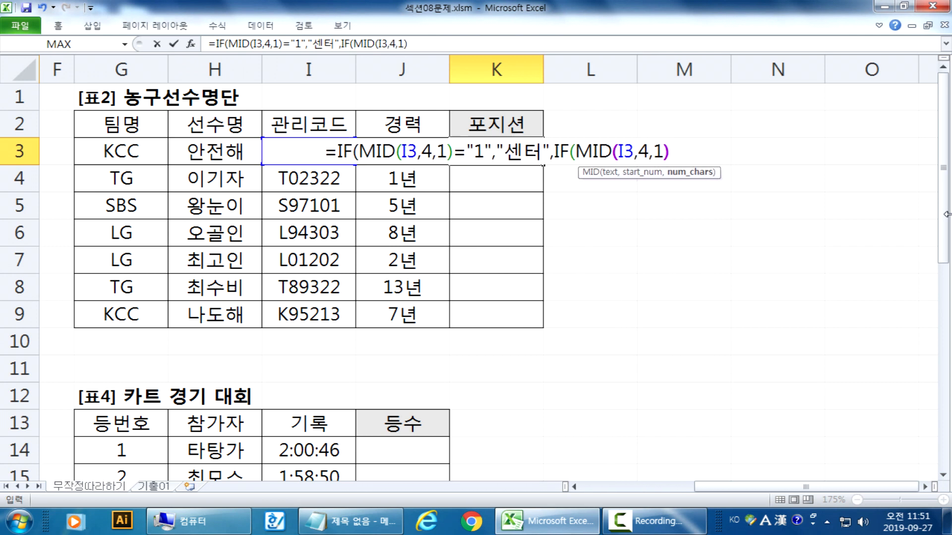
key(BackSpace)
key(Return)
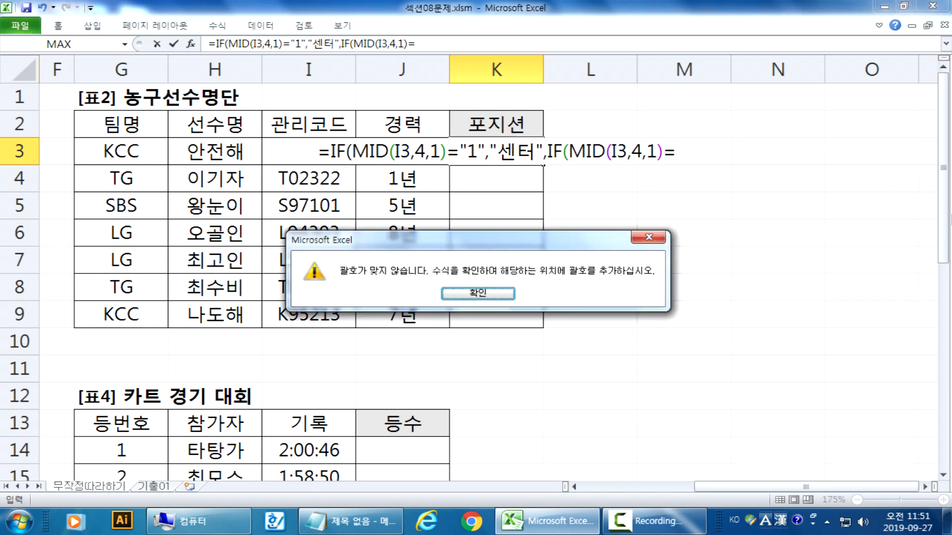
key(Return)
key(Right)
text("2".)
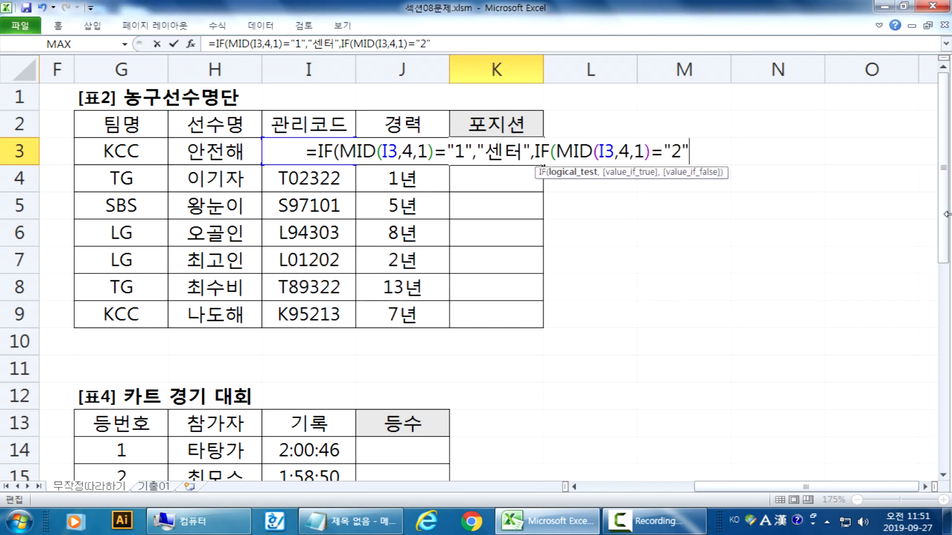
key(BackSpace)
Add "포드" as the nested IF's value if true and "가드" as its value if false.
text(,")
text(VHEM)
key(BackSpace)
key(BackSpace)
key(BackSpace)
key(BackSpace)
key(Hangul)
text(포트)
key(BackSpace)
text(드",")
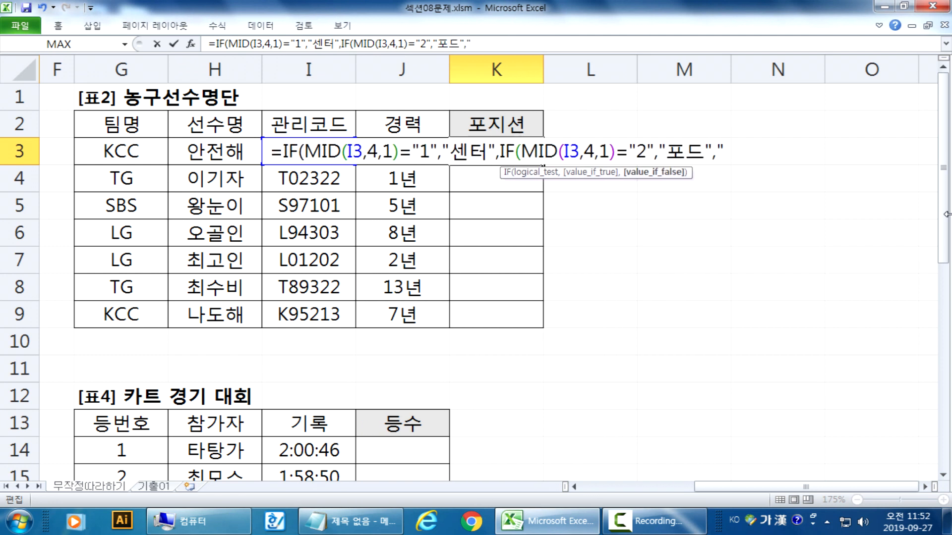
text(가드")
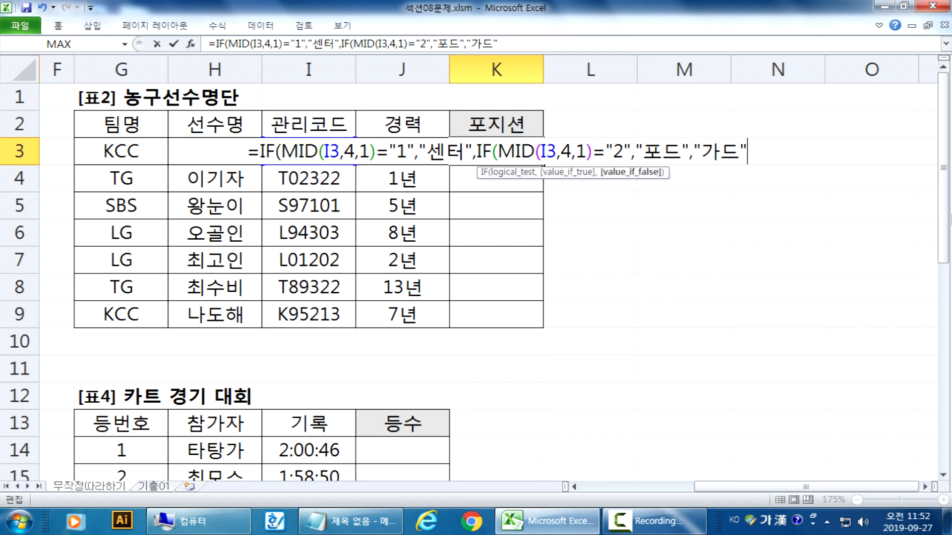
Commit K3's formula, accepting the suggested closing brackets, and check the end of the corrected formula.
key(Return)
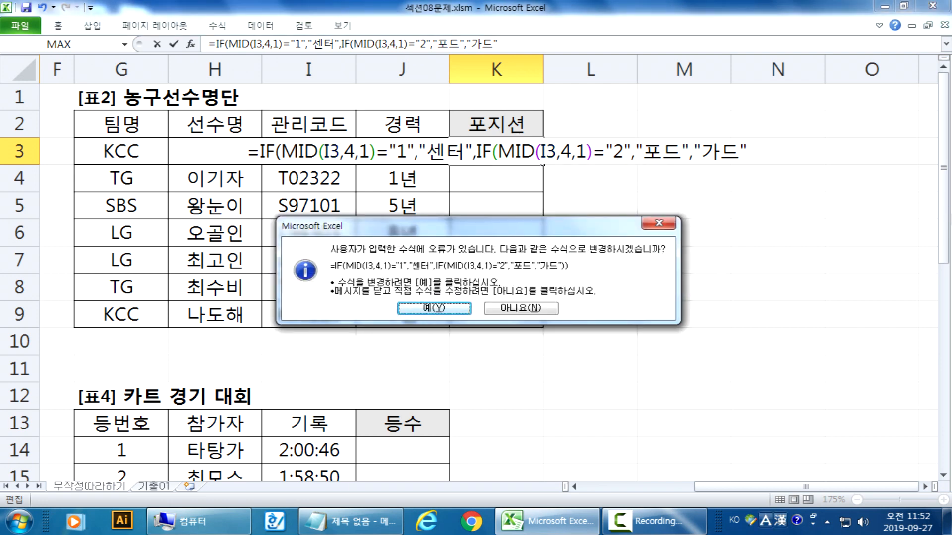
drag(596, 223, 752, 178)
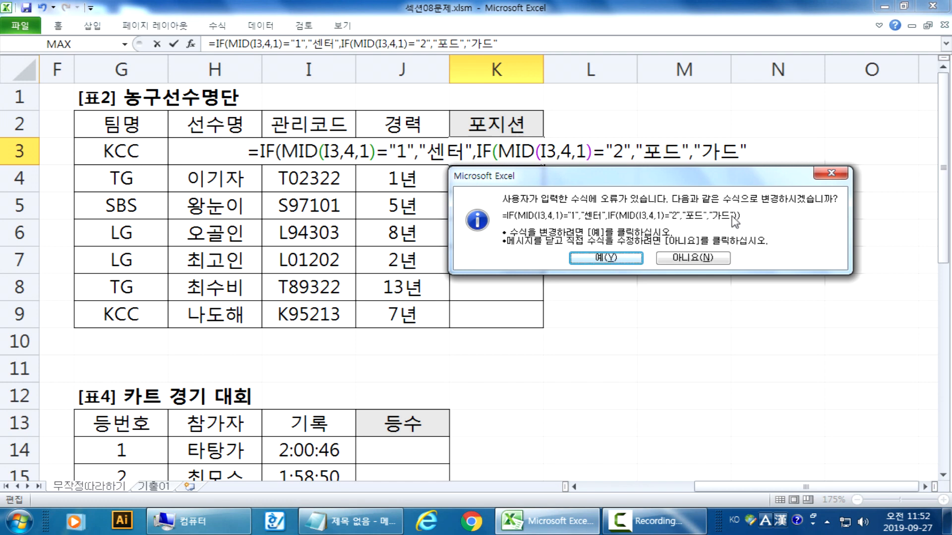
click(621, 261)
click(487, 149)
key(F2)
click(745, 151)
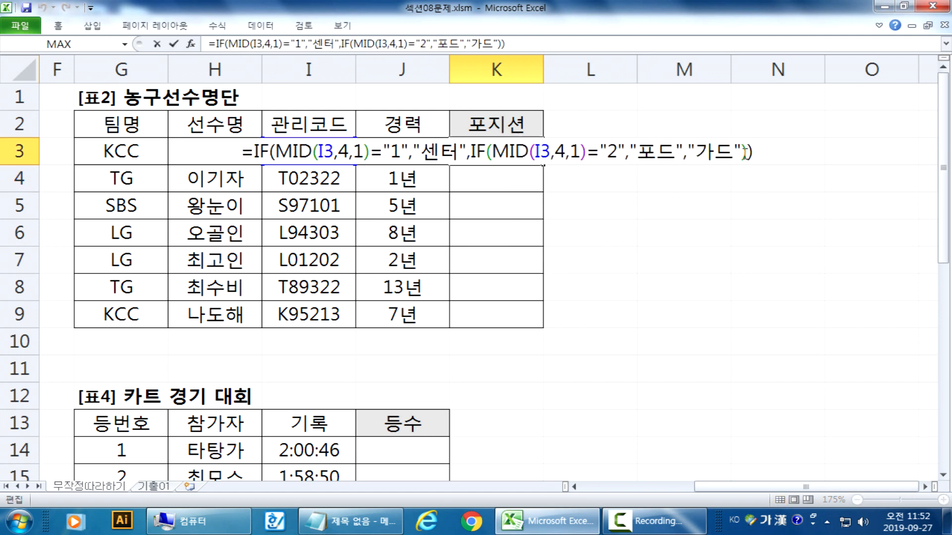
key(ctrl+Return)
Fill K3's formula down to K9 and recheck the formula in K3.
drag(543, 164, 545, 322)
double_click(530, 148)
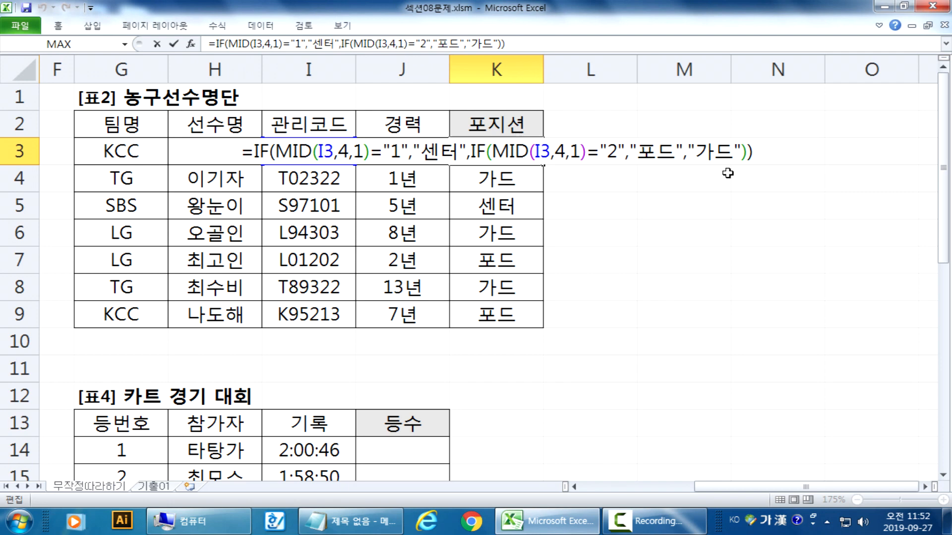
key(ctrl+Return)
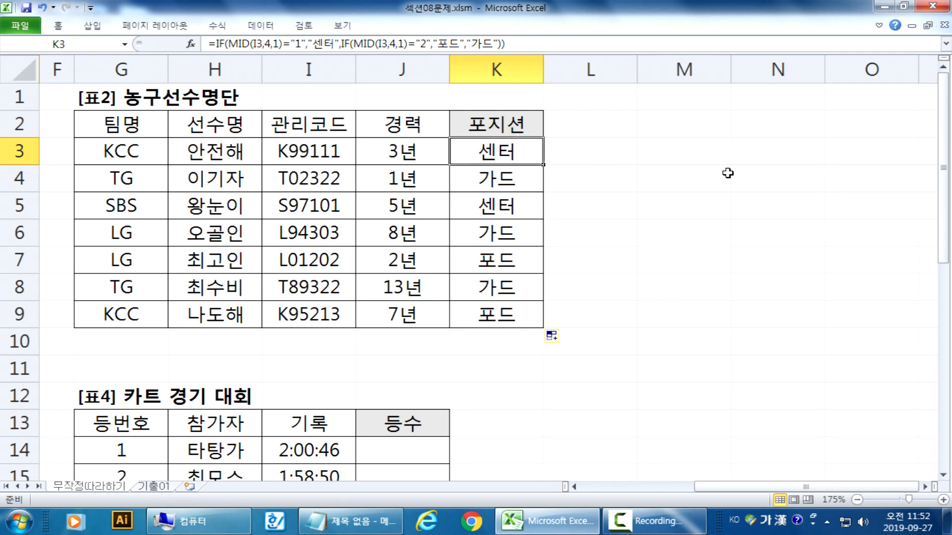
Consult the 1차 대회 성적 table, switch to Notepad and add 작품성, 평점 after 계획서 in the 문제3 text.
key(Home)
scroll(727, 173, down, 3)
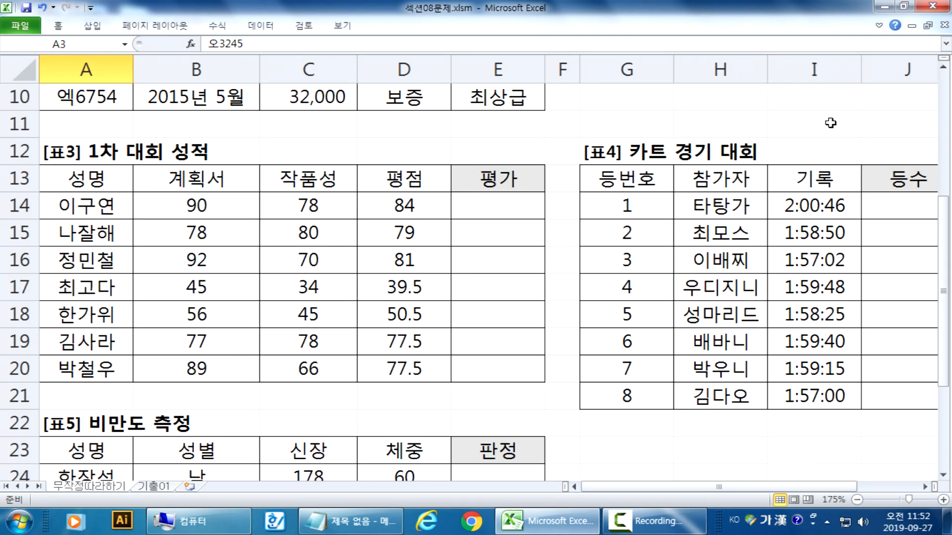
click(943, 475)
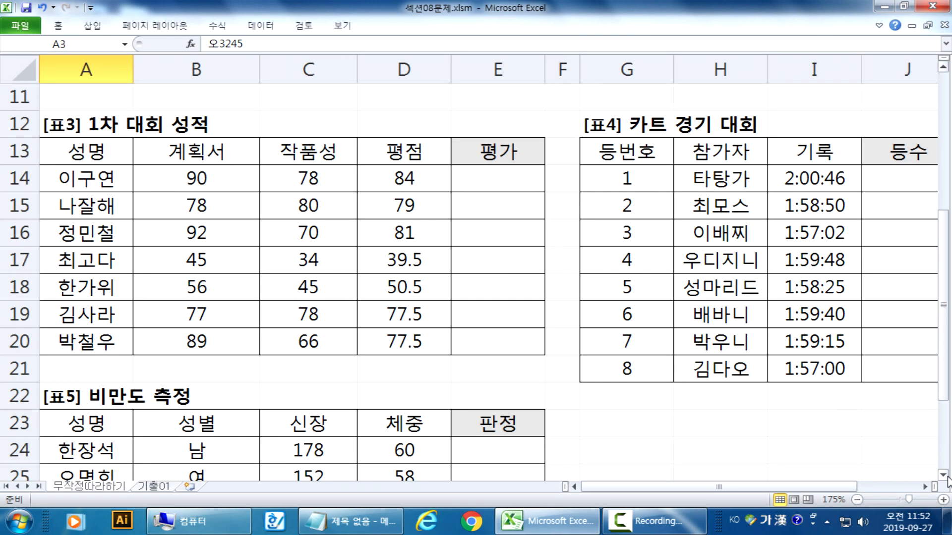
scroll(704, 149, up, 1)
key(alt+Tab)
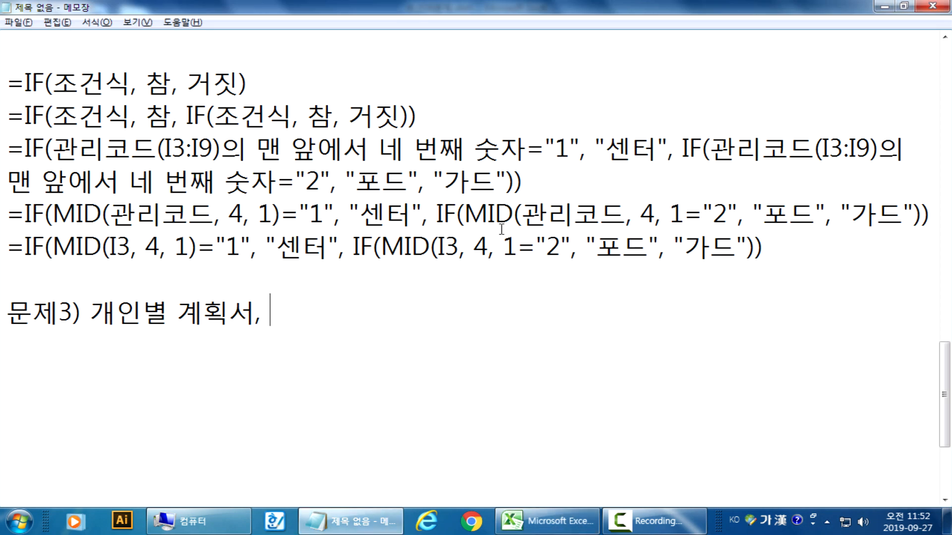
text(작품성, )
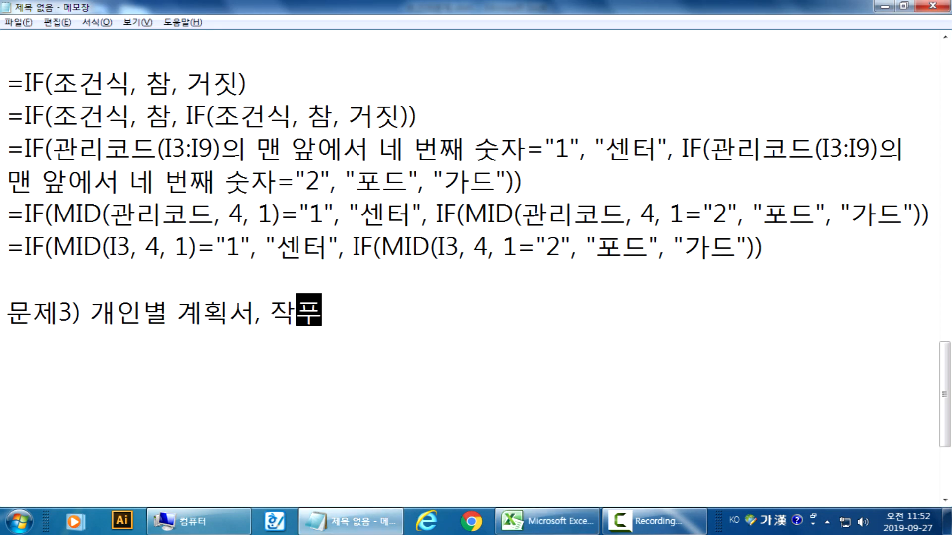
text(평점 )
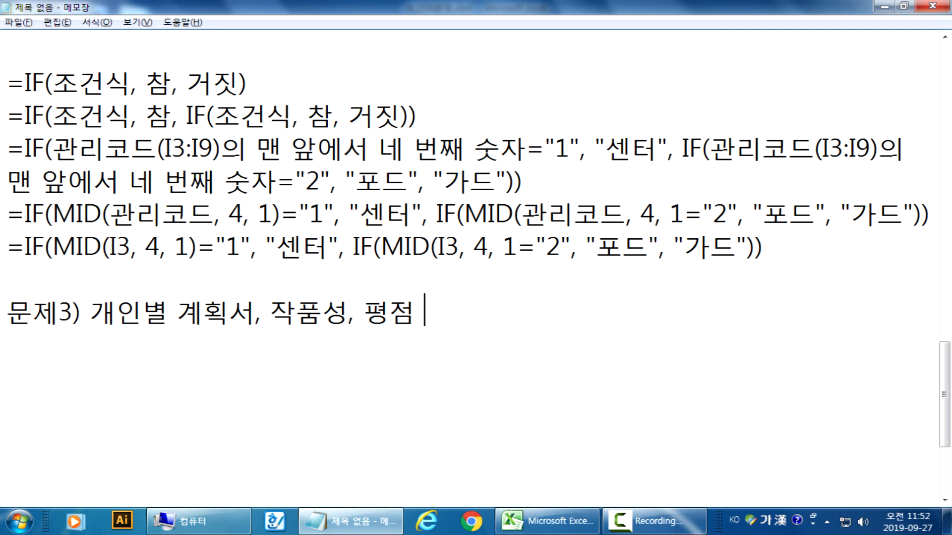
Continue the 문제3 text with 중 한 항목이라도 점수가 70 미만.
text(중 한 ㅇ)
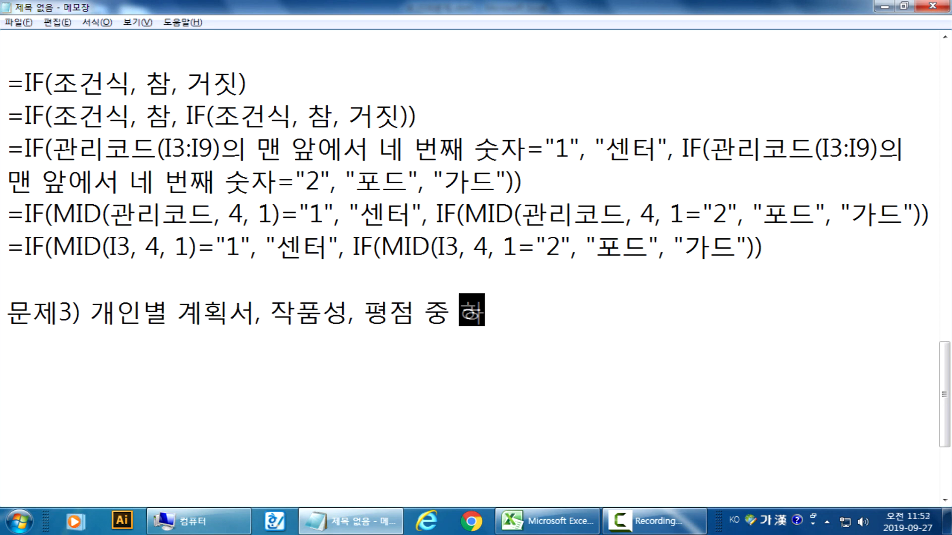
text(항)
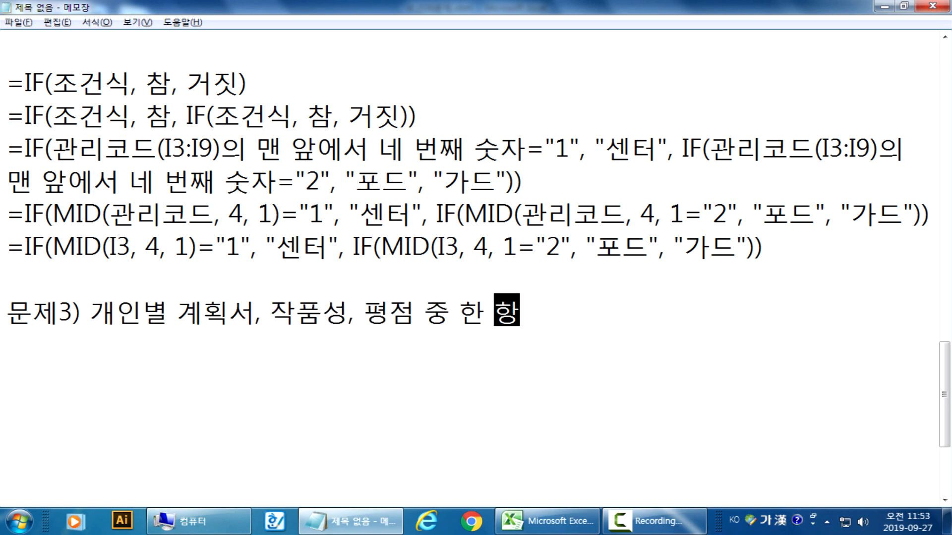
text(목이라도 점숬)
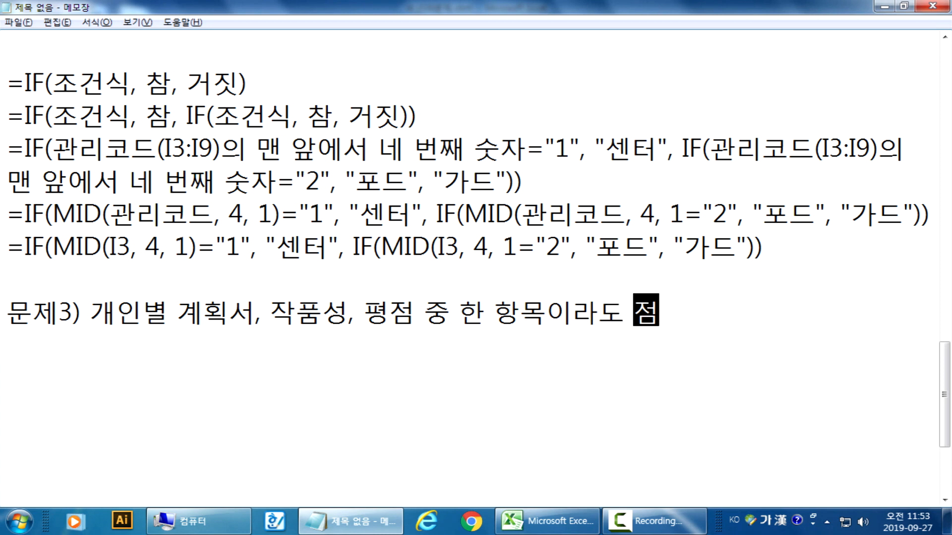
key(BackSpace)
key(BackSpace)
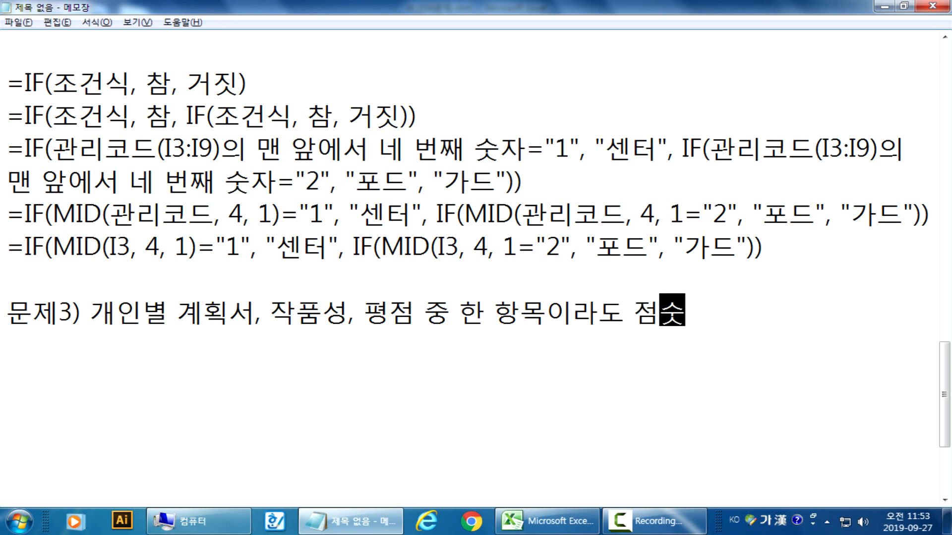
key(BackSpace)
text(가 70)
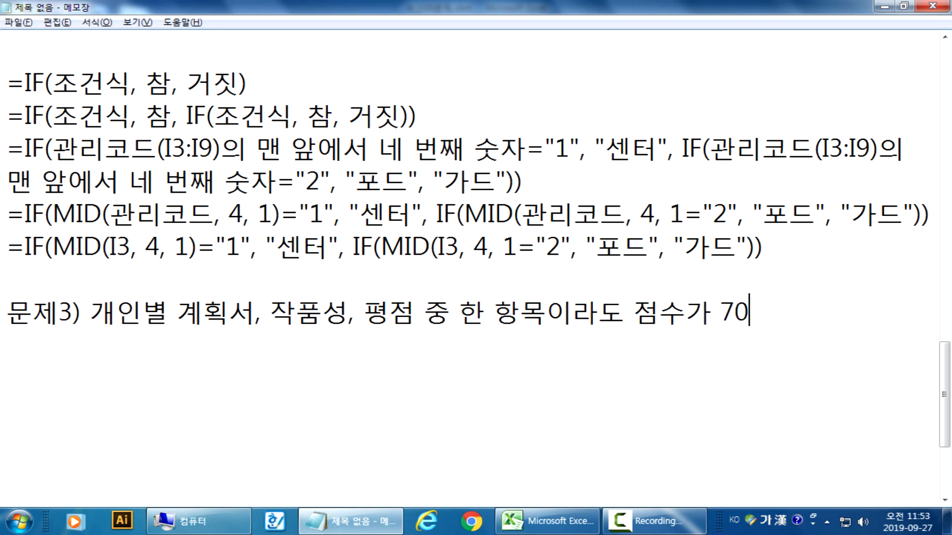
text( 미만)
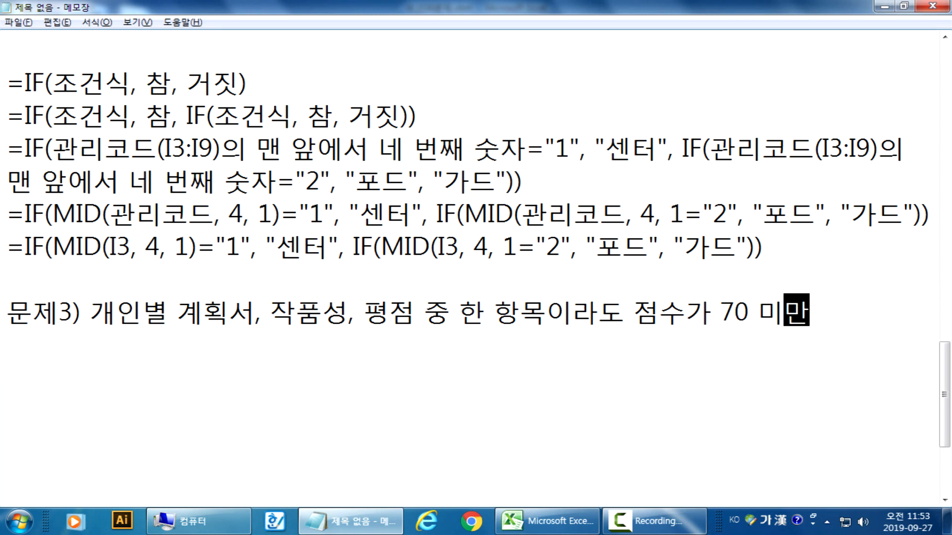
Finish the 문제3 sentence with 이면 "탈락", 그 외는 "통과"로 표시 and begin a new line.
text(이면 "탈락:)
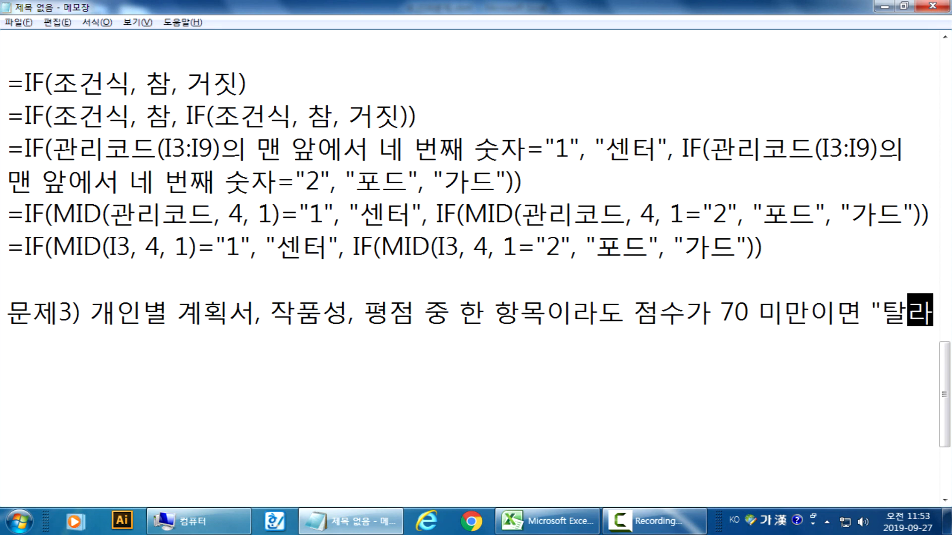
key(BackSpace)
text(", )
text(그 외는 )
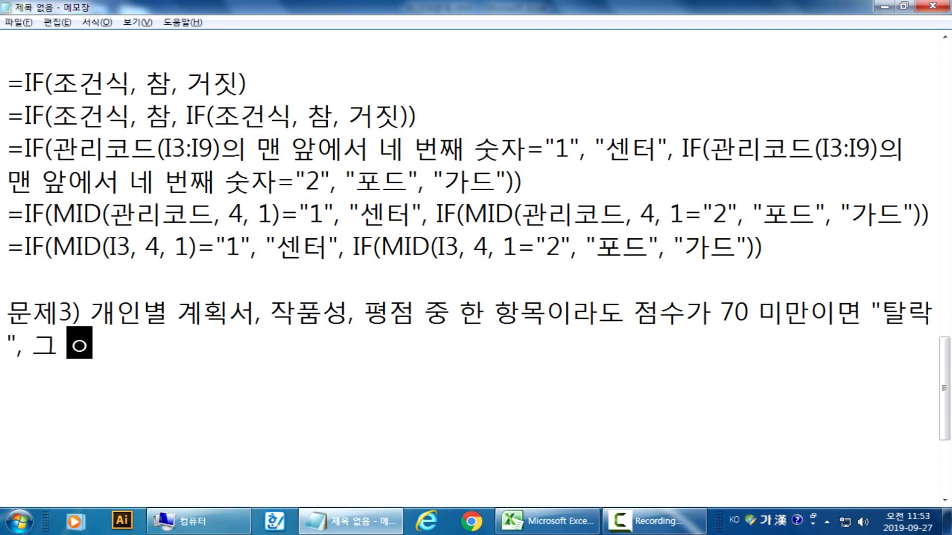
text("토)
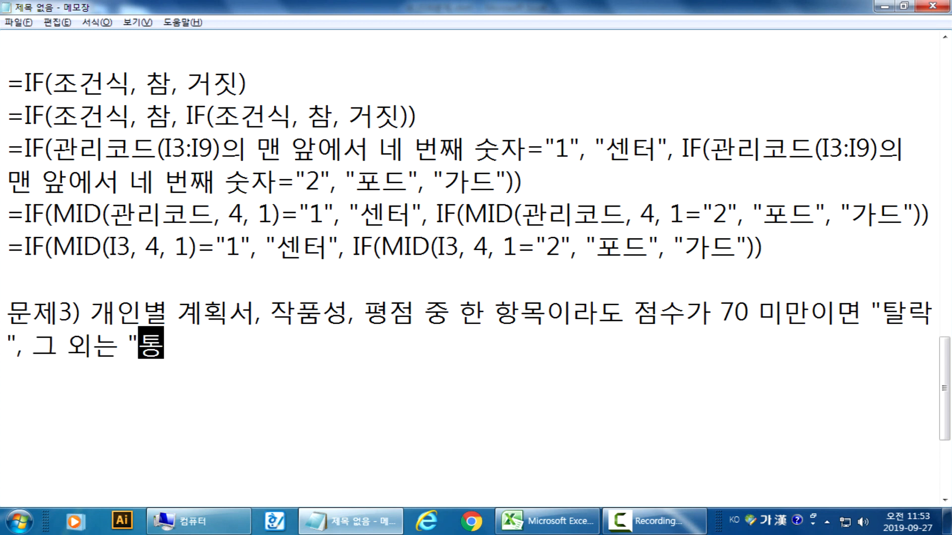
text(ㅊㅇ)
key(BackSpace)
key(BackSpace)
text(ㅇㄱㅗㅏ")
text(로 표시)
key(Return)
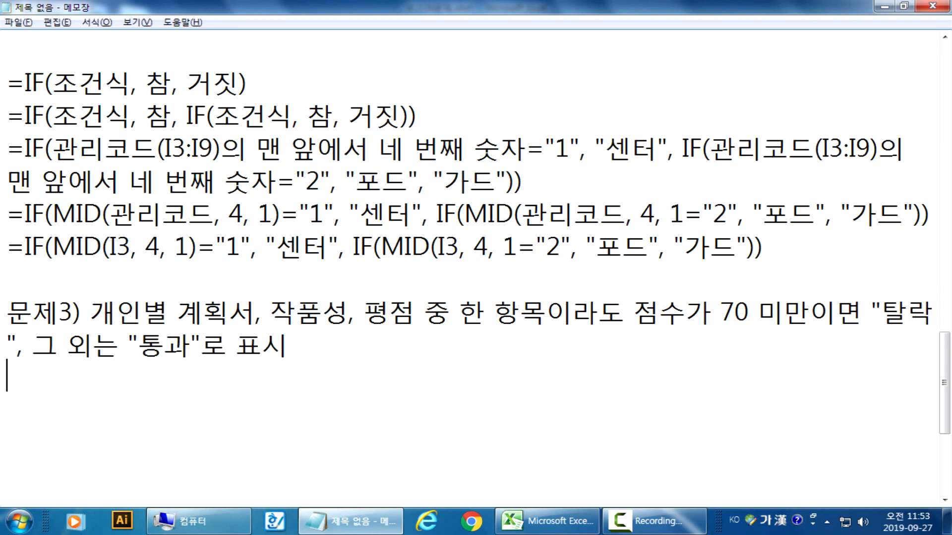
Add the line IF, OR 함수를 사용 below the 문제3 sentence.
key(Hangul)
text(IF.)
key(BackSpace)
text(,.)
key(BackSpace)
text(OR)
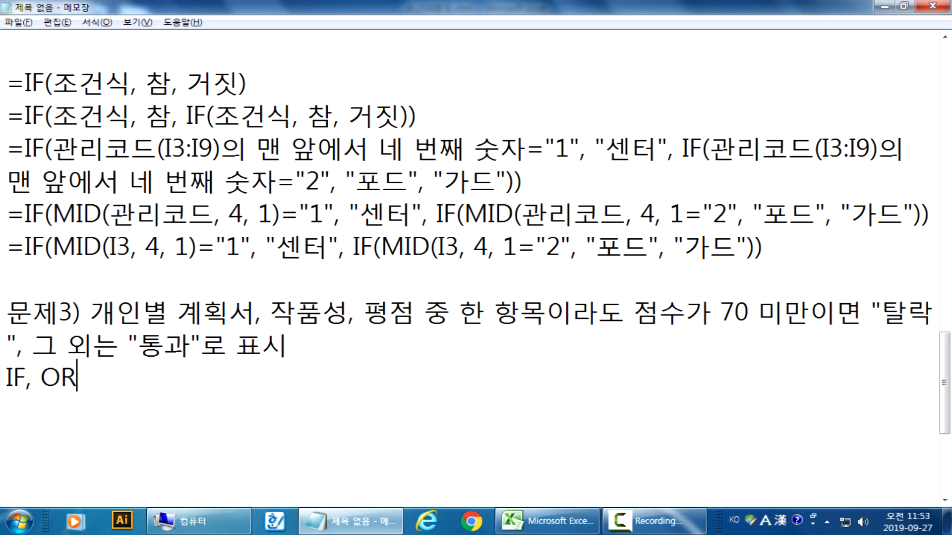
key(Hangul)
text(함수를 사용)
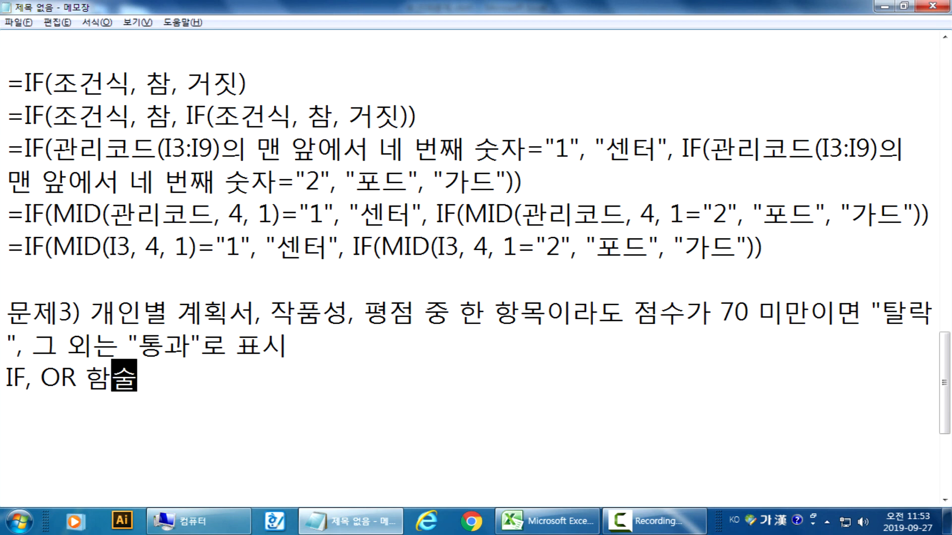
key(Return)
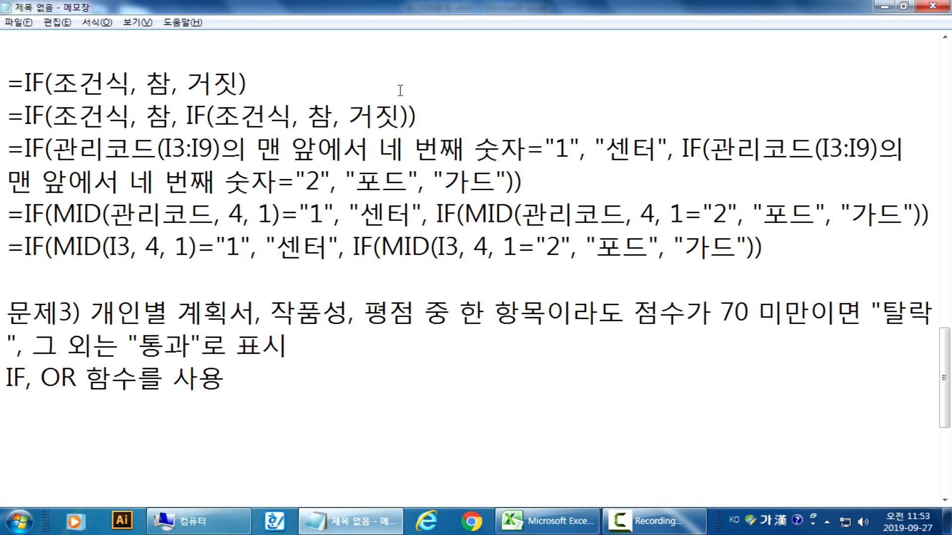
Start a formula outline =IF(AND( below the 문제3 text, leaving a blank line between them.
scroll(412, 124, down, 2)
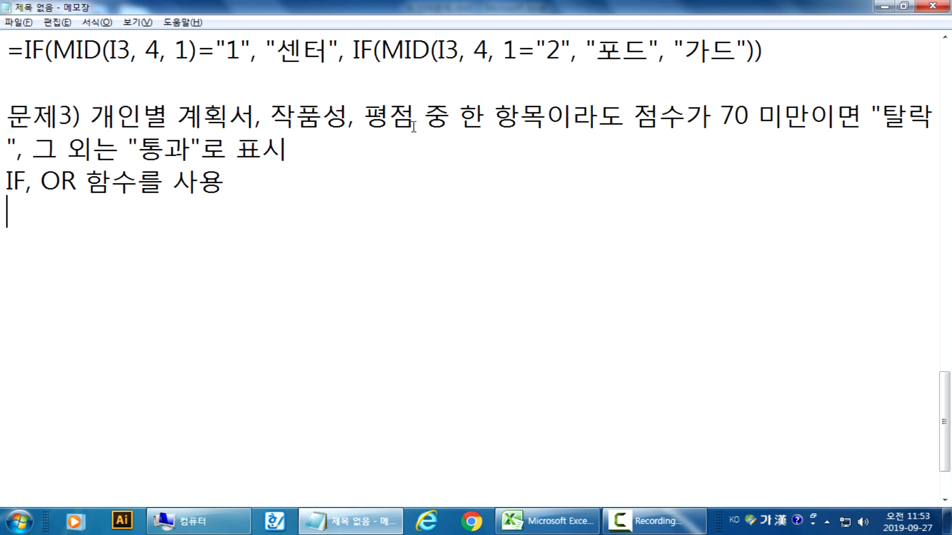
key(Return)
text(=)
key(Hangul)
text(IF)
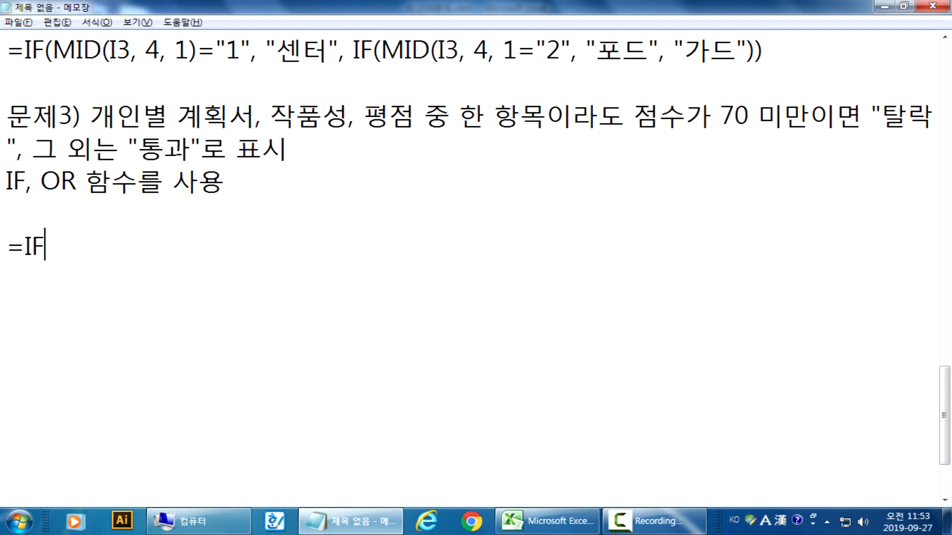
text((AND()
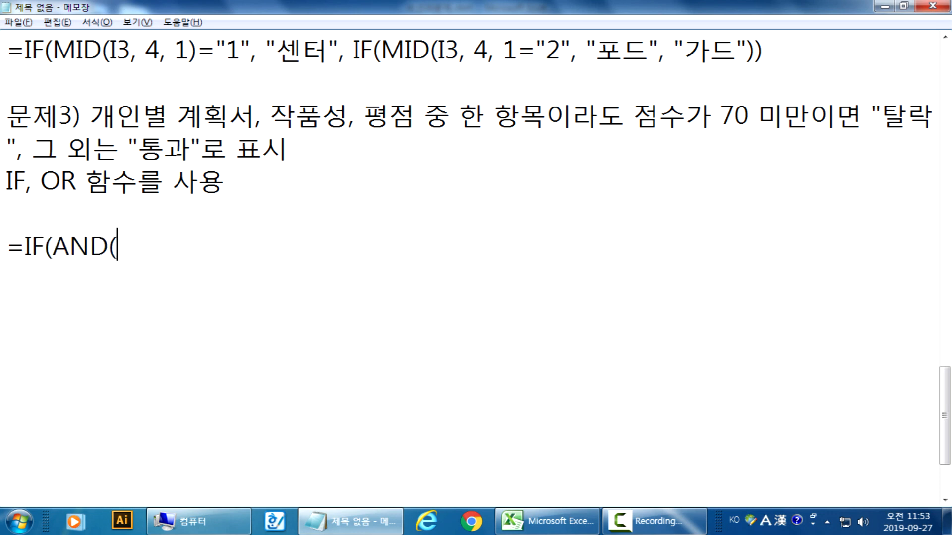
Complete the formula outline with 조건1, 조건2, ...), 참, 거짓) and begin a new line.
key(Hangul)
text(조거ㅁㄴ)
key(BackSpace)
key(BackSpace)
text(건1, ㅈㅗ건2, ...), 참,.)
key(BackSpace)
key(BackSpace)
text(거짓))
key(Return)
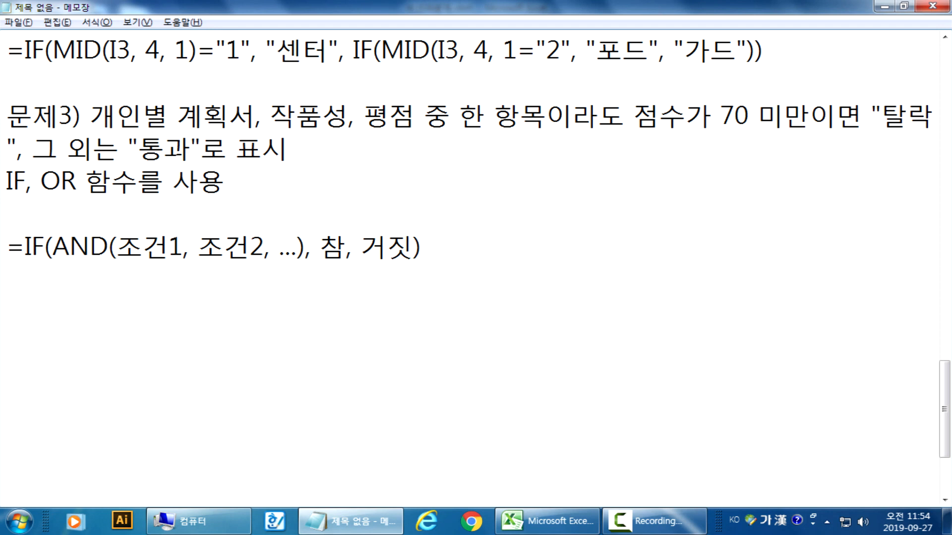
Write the explanation "주어진 조건이 여러 개일 경우, 모든 조건을 만족해야 전체가 참이 된다." under the IF(AND(...)) syntax.
text(주어진 족)
text(건이 열)
text(러 개일 ㄱ)
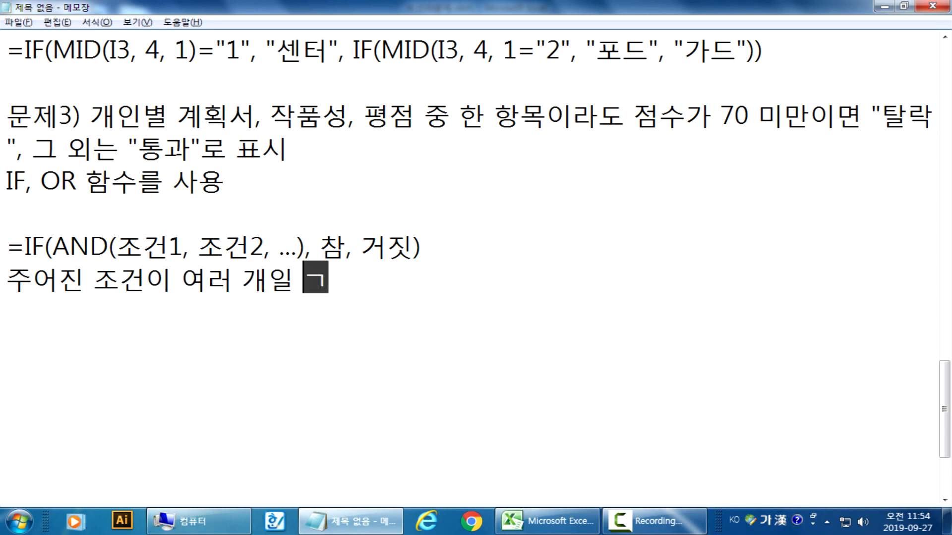
text(경우, 미)
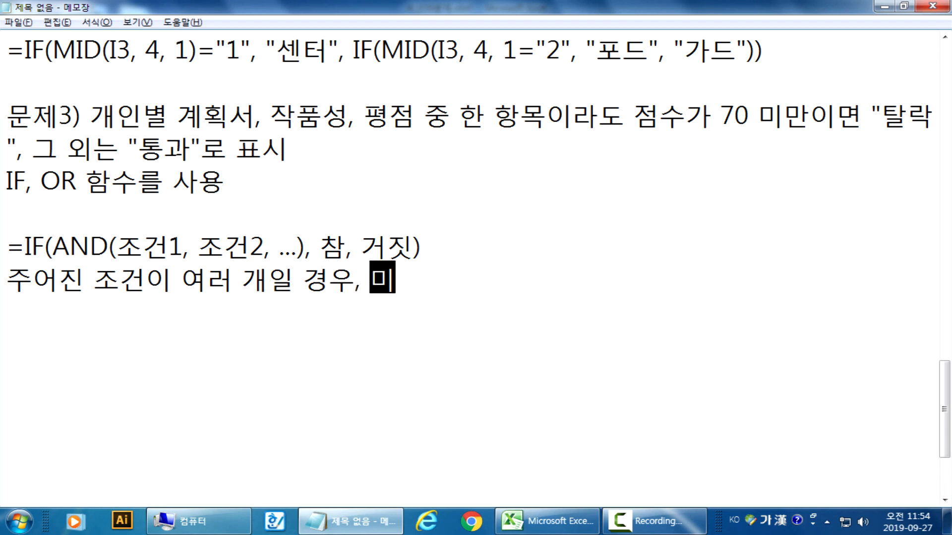
key(BackSpace)
text(모든)
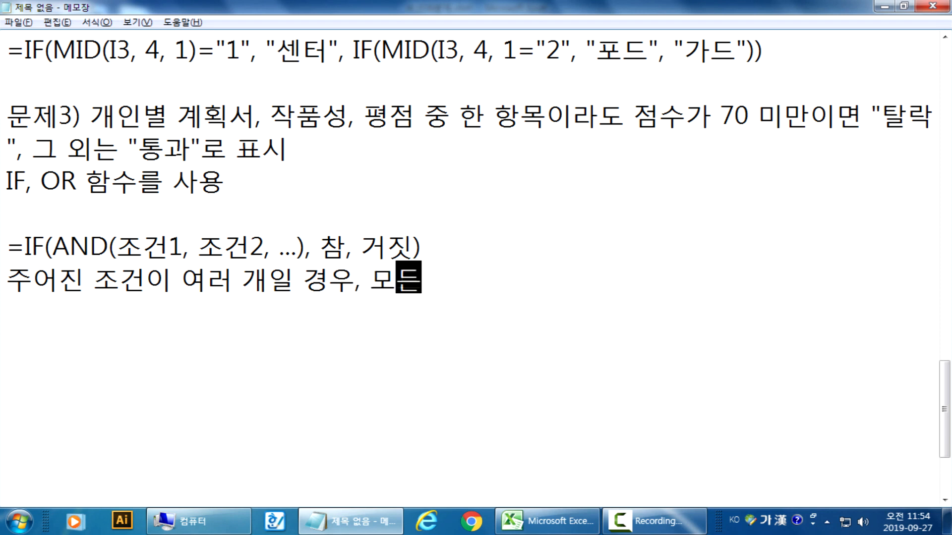
text( 조거건을 )
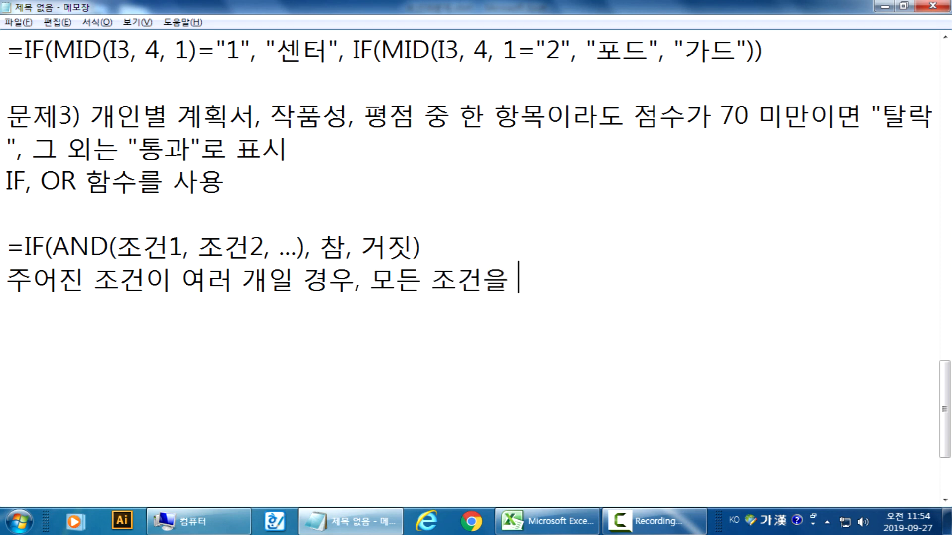
text(만족해야 )
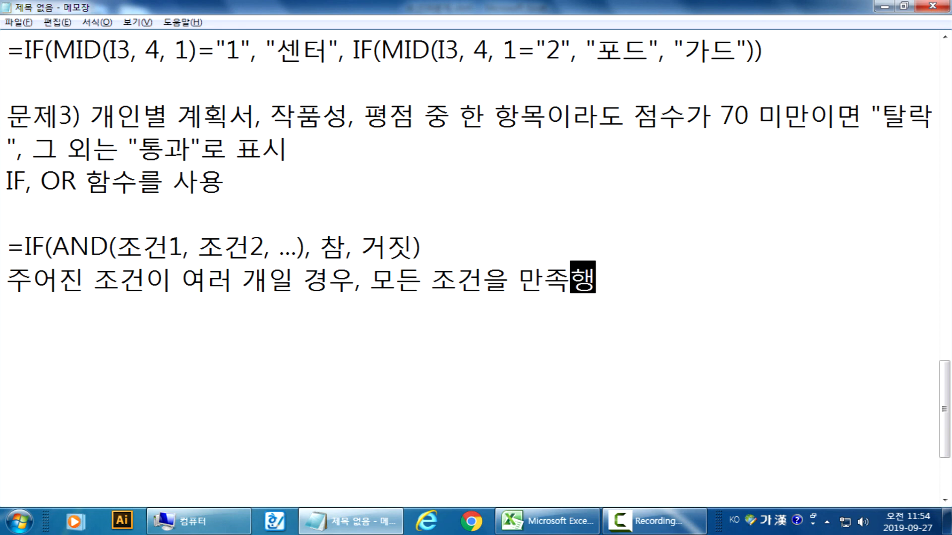
text(전체가 참일)
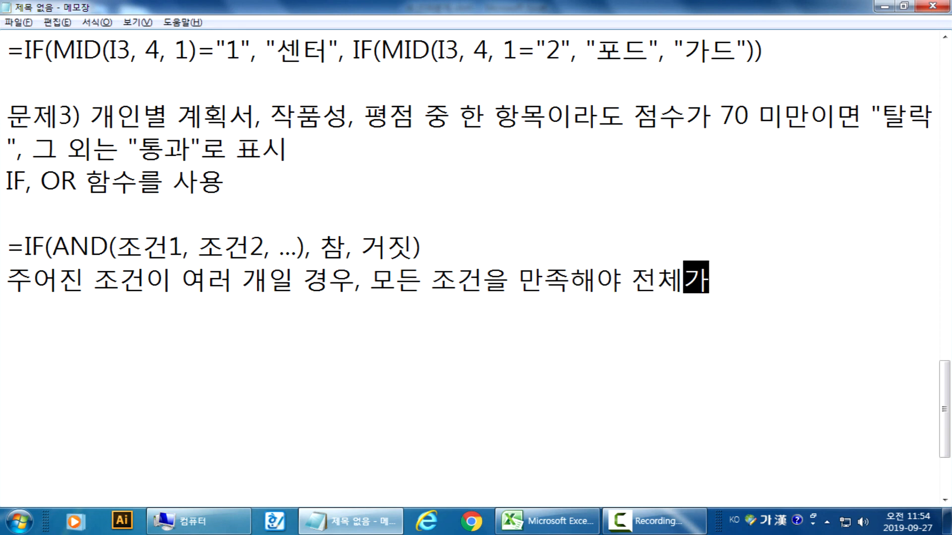
key(BackSpace)
key(BackSpace)
text(이 된다.)
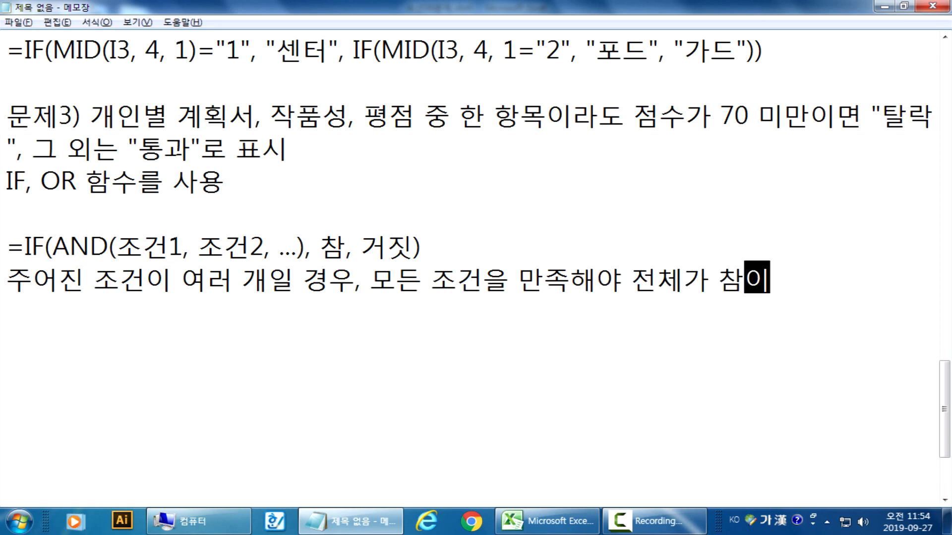
key(Return)
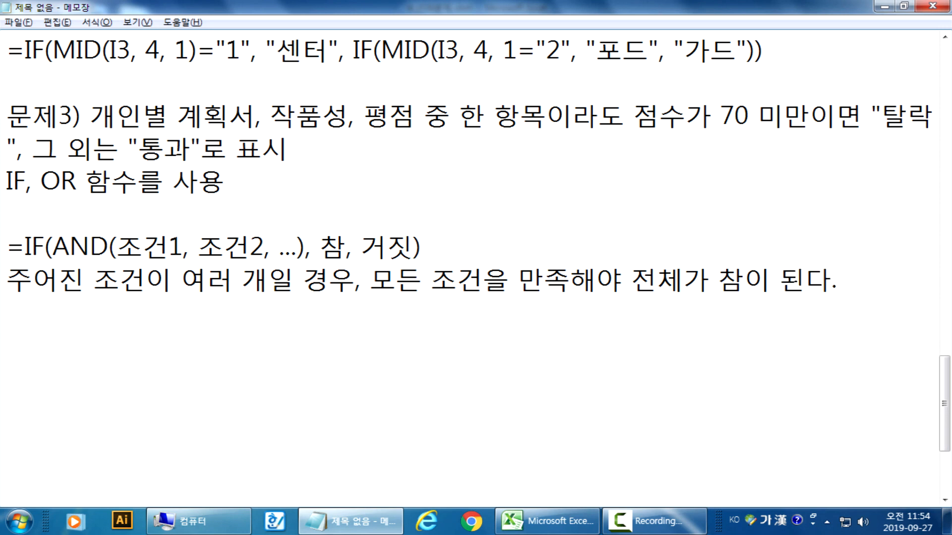
Highlight the condition list and the 참 argument in the IF(AND(...)) syntax line.
drag(116, 244, 270, 244)
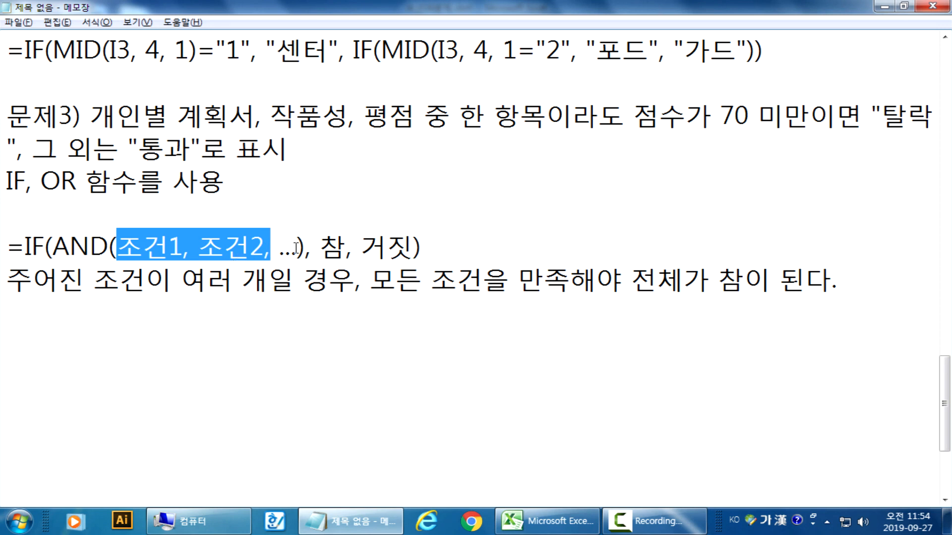
double_click(328, 245)
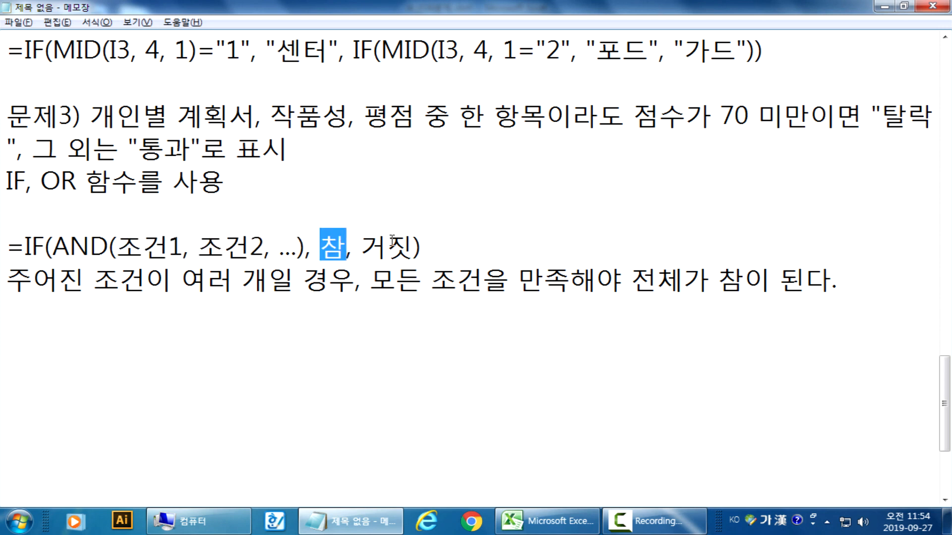
drag(118, 245, 298, 246)
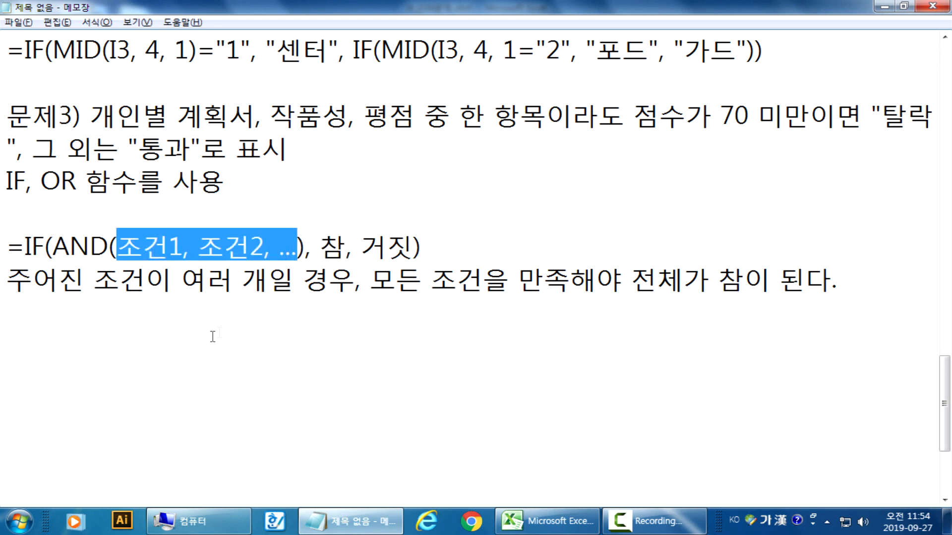
click(10, 246)
Write the syntax line "=IF(OR(조건1, 조건2, ...), 참, 거짓)" below the AND explanation, leaving a blank line between them.
click(20, 341)
text(=)
key(Hangul)
text(IF(OR()
key(Hangul)
text(조건1, 조건2, ....)
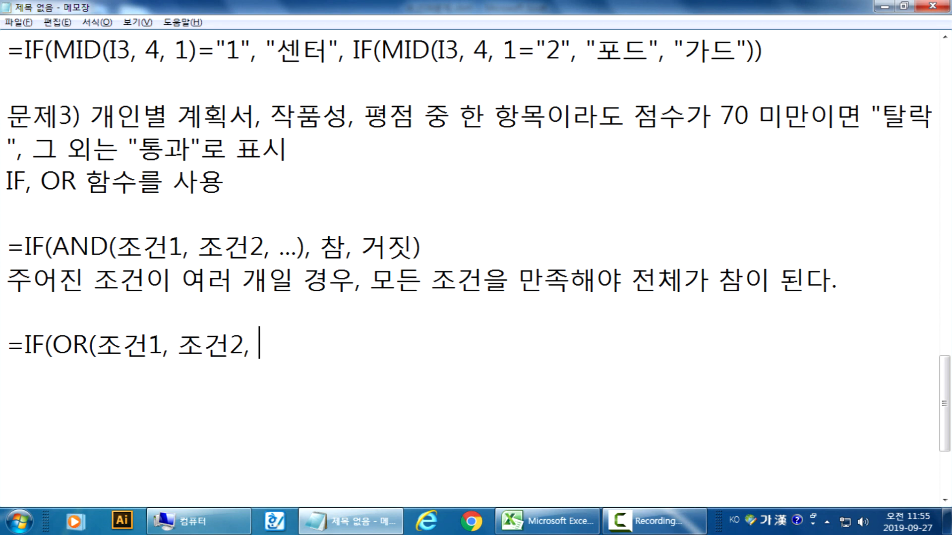
key(BackSpace)
text(), 참)
text(, 거짓))
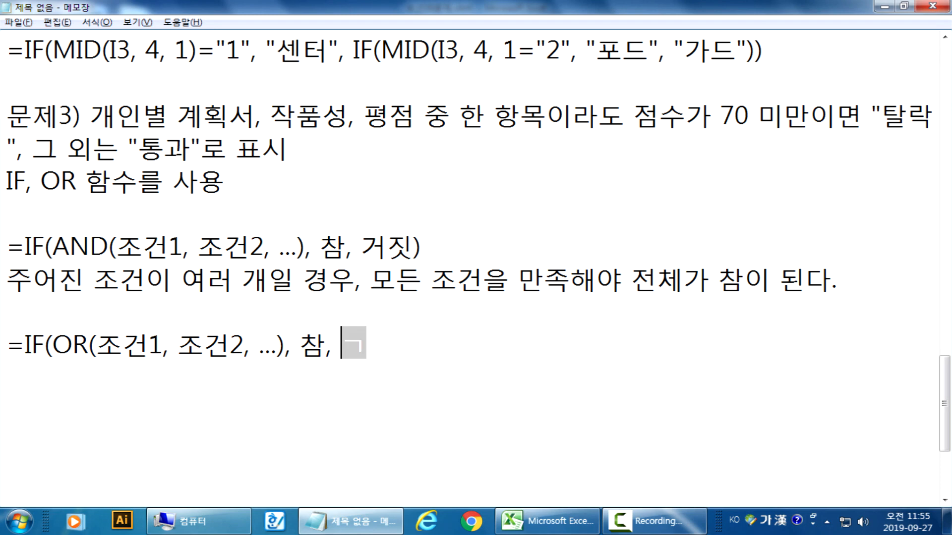
key(Return)
key(Return)
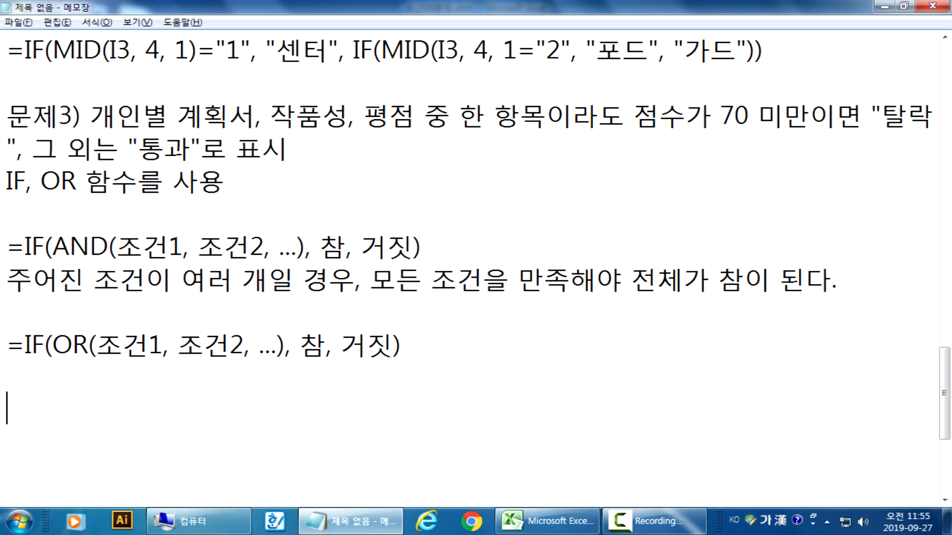
Insert the remark "(모두가 참일 경우)" after 만족해야 in the AND explanation.
scroll(134, 266, down, 2)
click(70, 184)
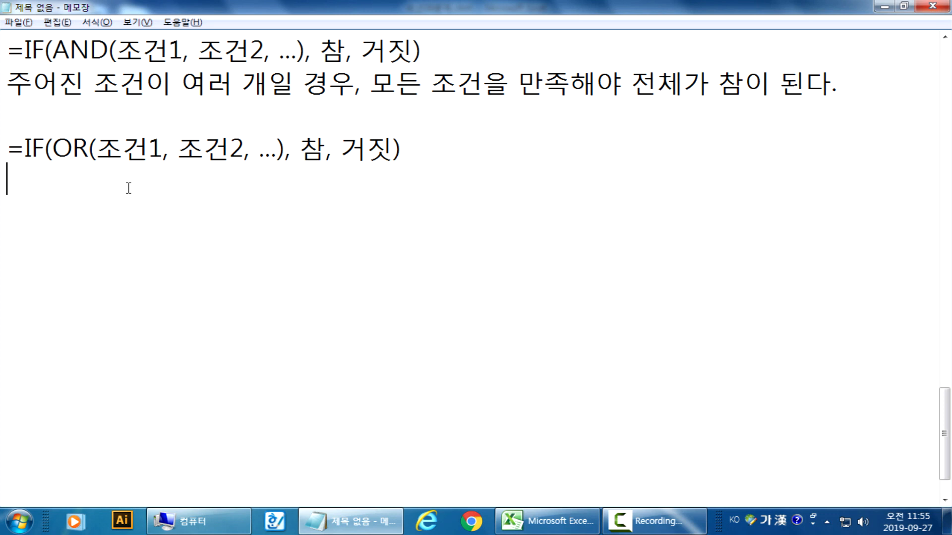
drag(369, 82, 597, 79)
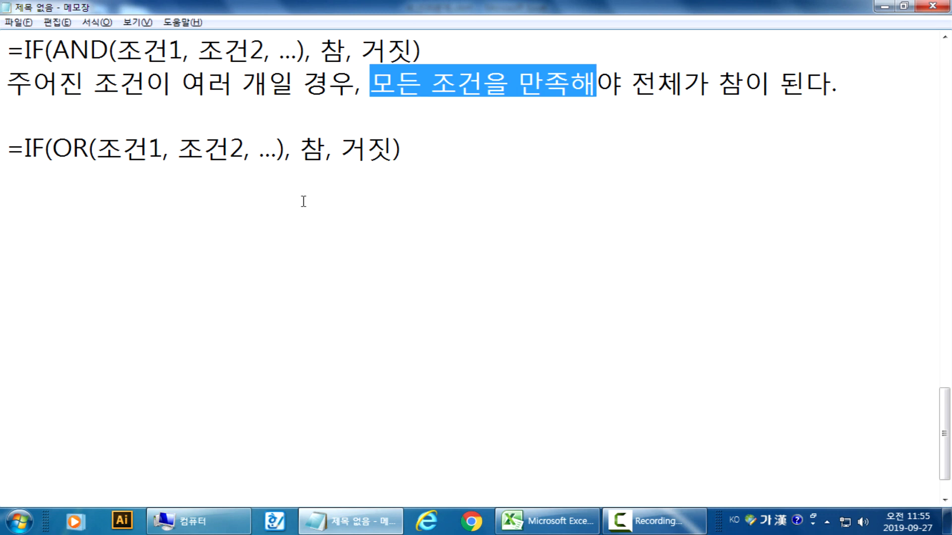
click(619, 81)
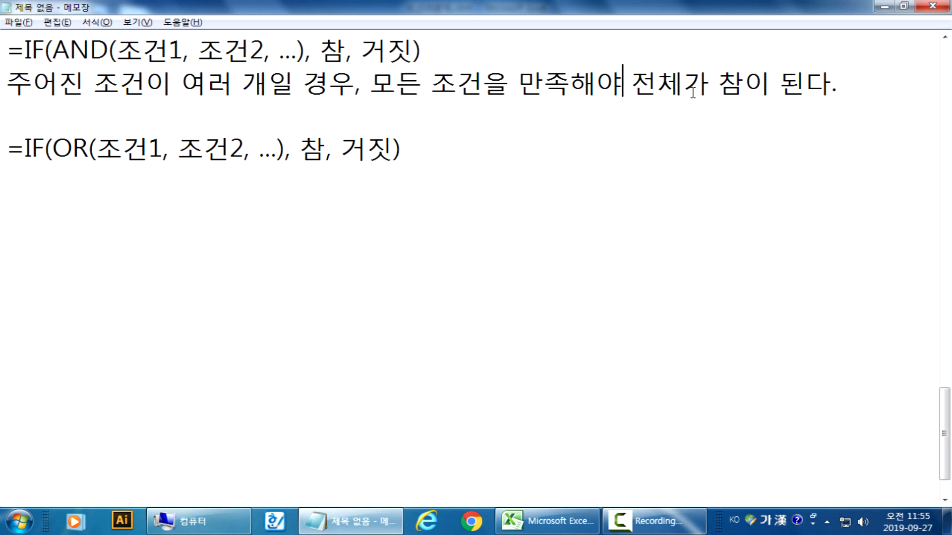
text((두)
key(BackSpace)
text(모두)
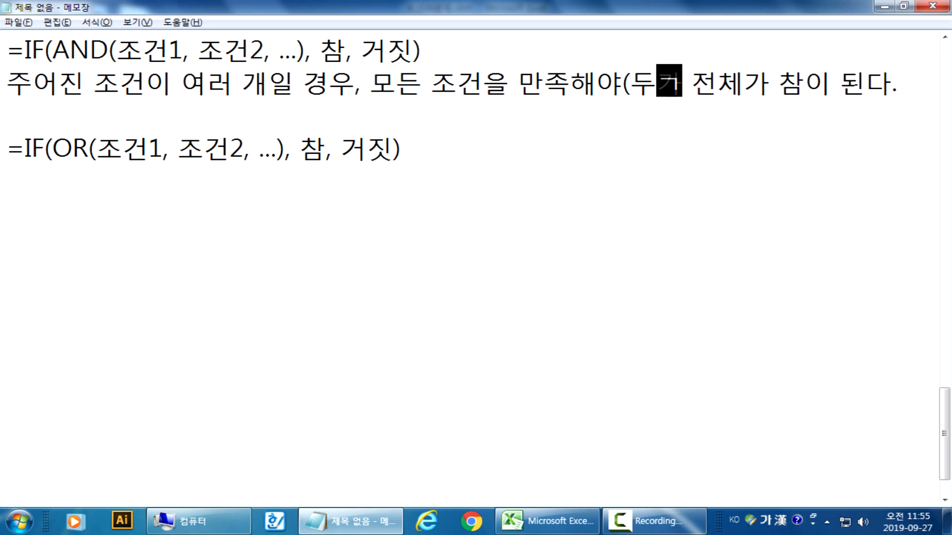
text(가 참일 경)
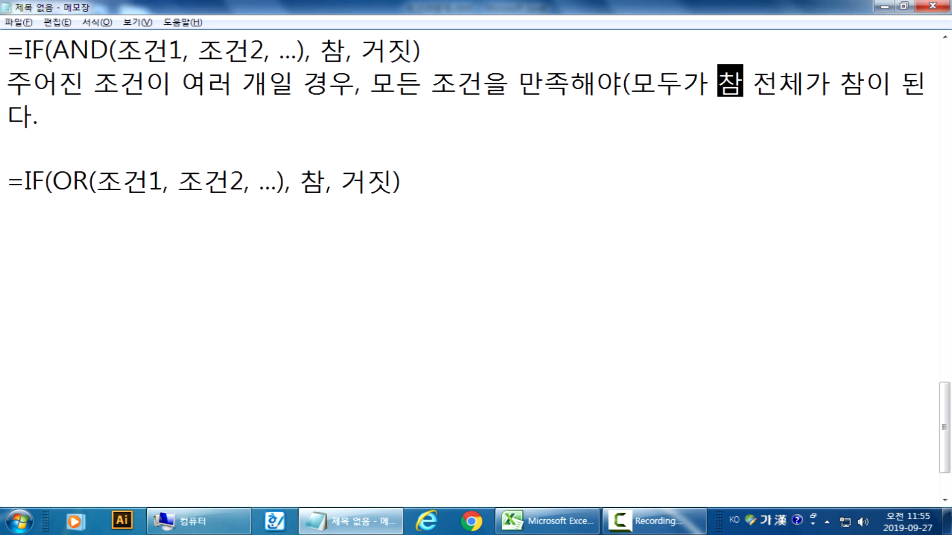
text(우))
Write the explanation "주어진 조건에서 적어도 하나만 만족하면 전체가 참이 된다." under the IF(OR(...)) syntax.
key(Down)
key(Down)
key(Down)
key(Down)
text(주어진 족)
text(건에서 적)
text(어도 하나)
text(만 만족)
text(하면 ㅈ)
text(체가 )
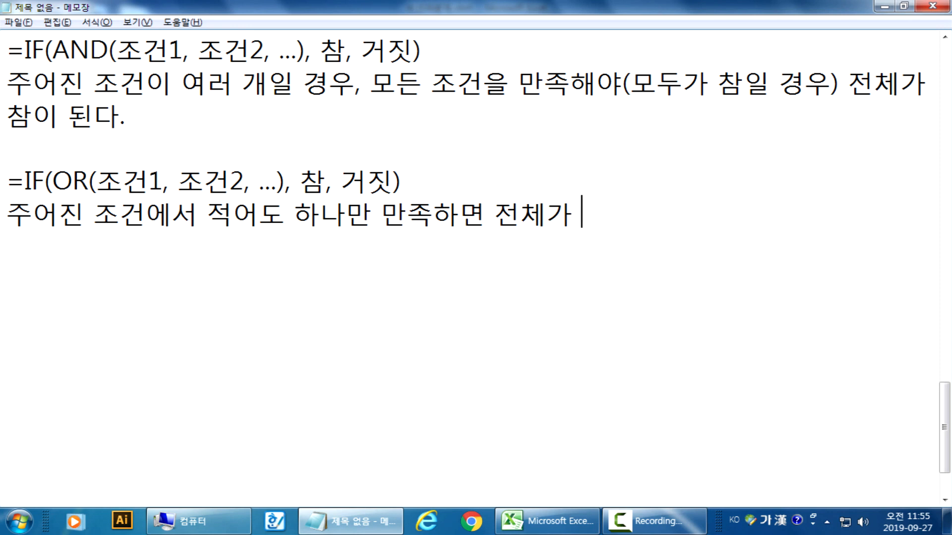
text(참이 된다.)
key(Return)
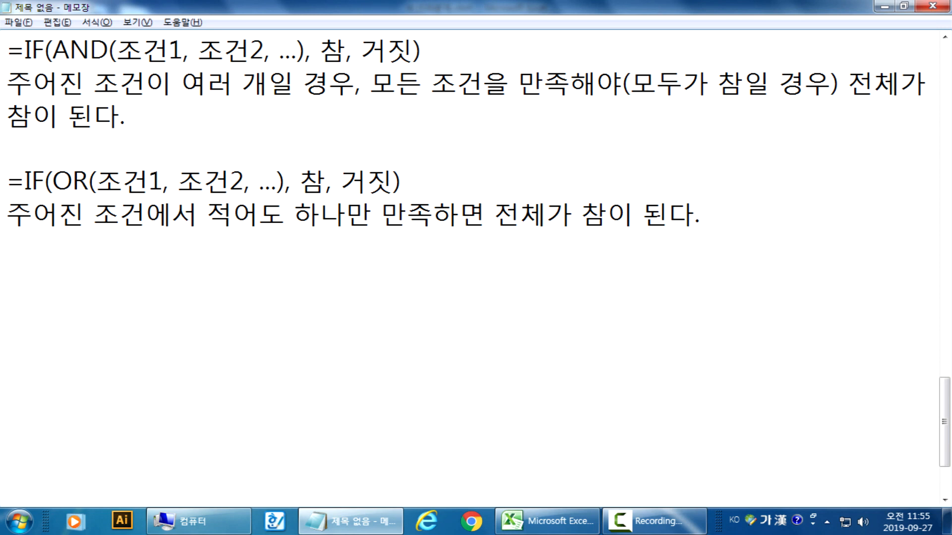
Start an example formula below the OR explanation with "=OR(1>2, ".
key(Return)
text(=)
key(Hangul)
text(OR)
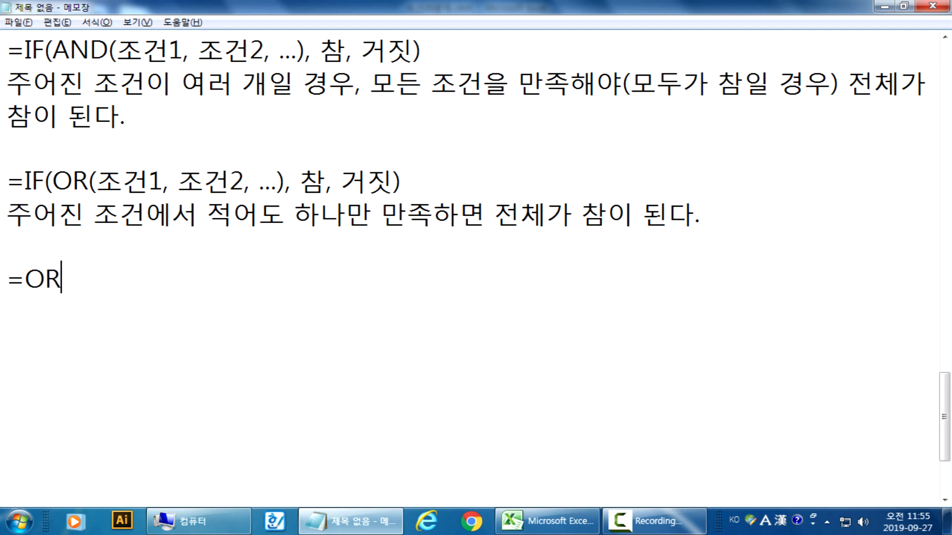
text((1?>)
key(BackSpace)
key(BackSpace)
text(>@)
key(BackSpace)
text(2.)
key(BackSpace)
text(, )
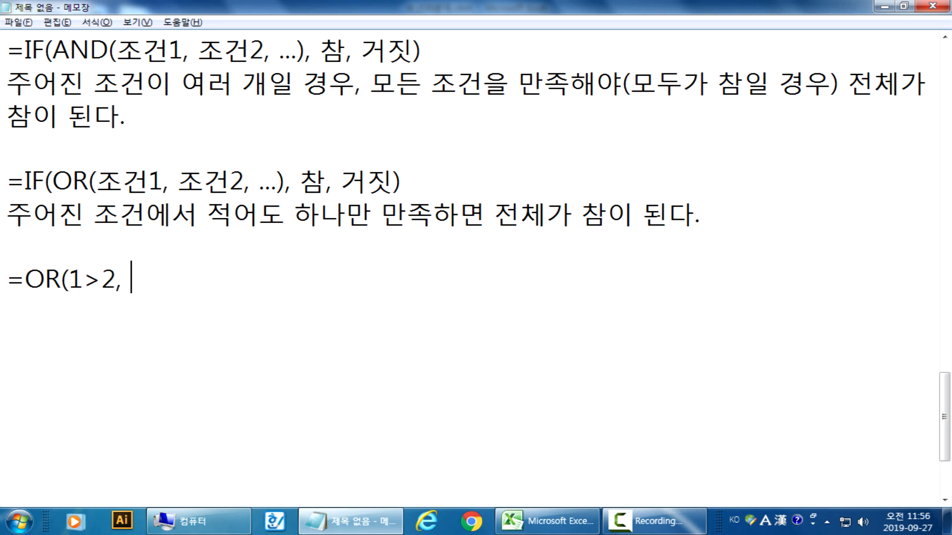
Complete the OR example with the conditions 6>4, 0>100 and 4>500, without a space before 500, and close the parenthesis.
text(6>4, 0>100)
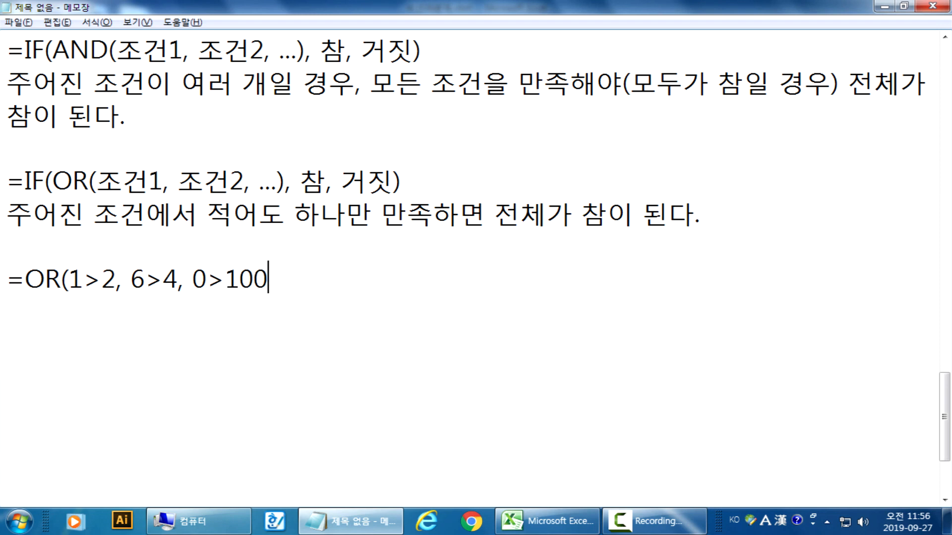
text(, 4> 500)
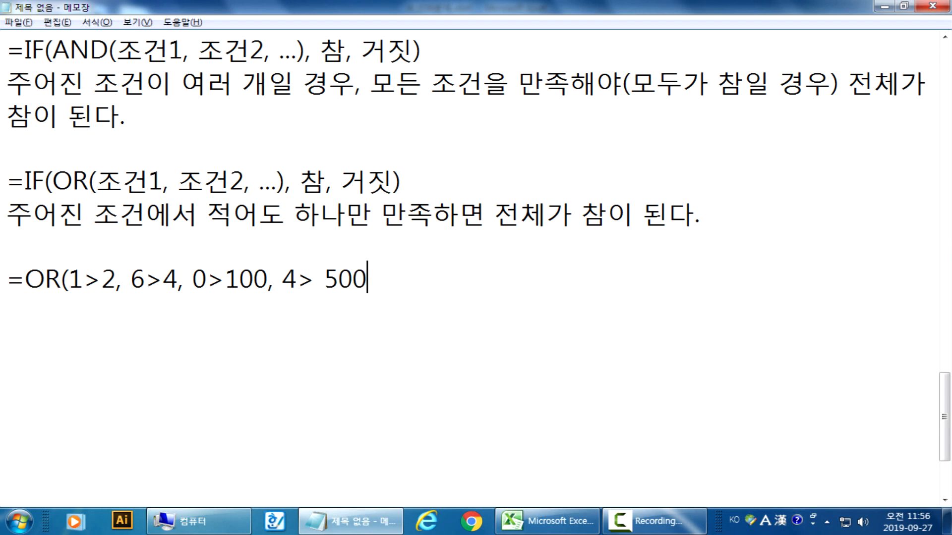
key(Left)
key(Left)
key(Left)
key(Left)
key(Delete)
key(End)
text())
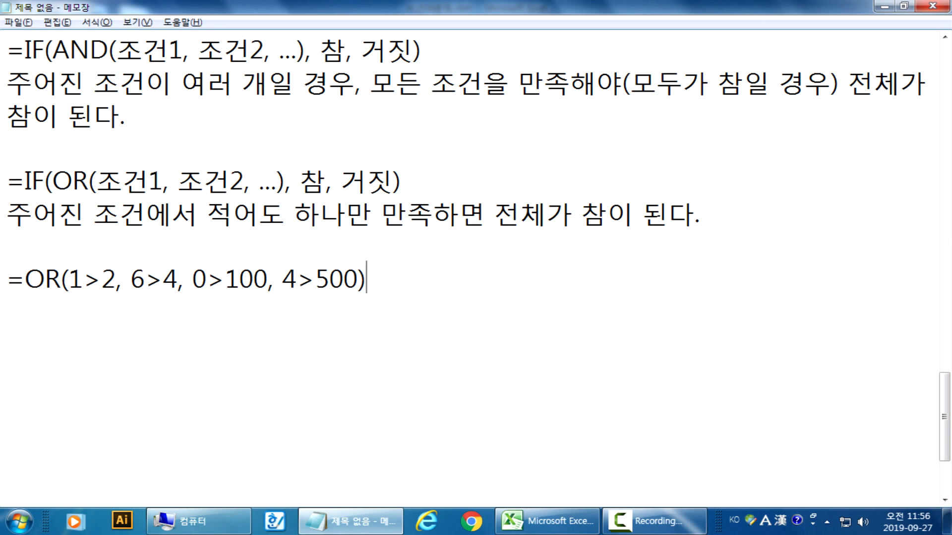
Duplicate the OR example line directly below itself.
key(Home)
key(shift+Down)
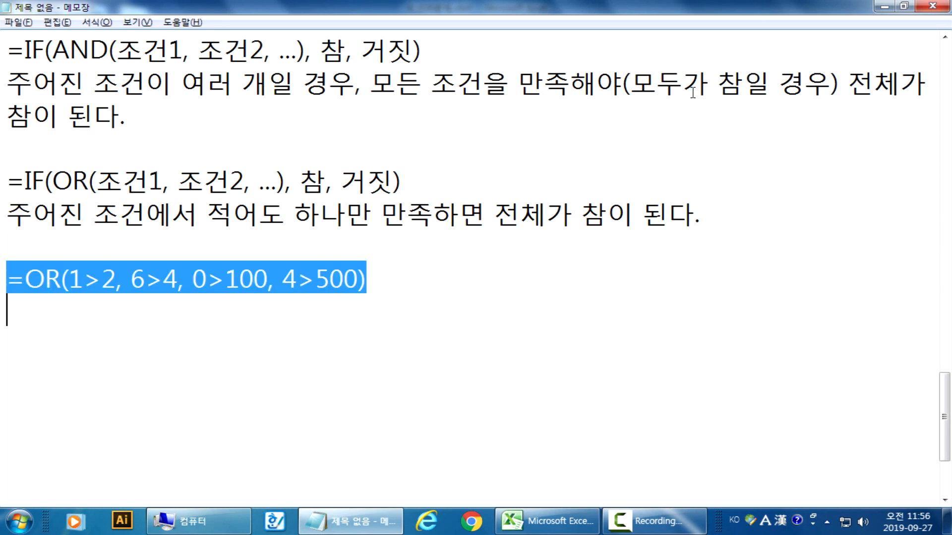
key(ctrl+c)
key(ctrl+v)
key(ctrl+v)
Change the function in the first of the two example lines to AND.
key(Up)
key(Up)
key(Right)
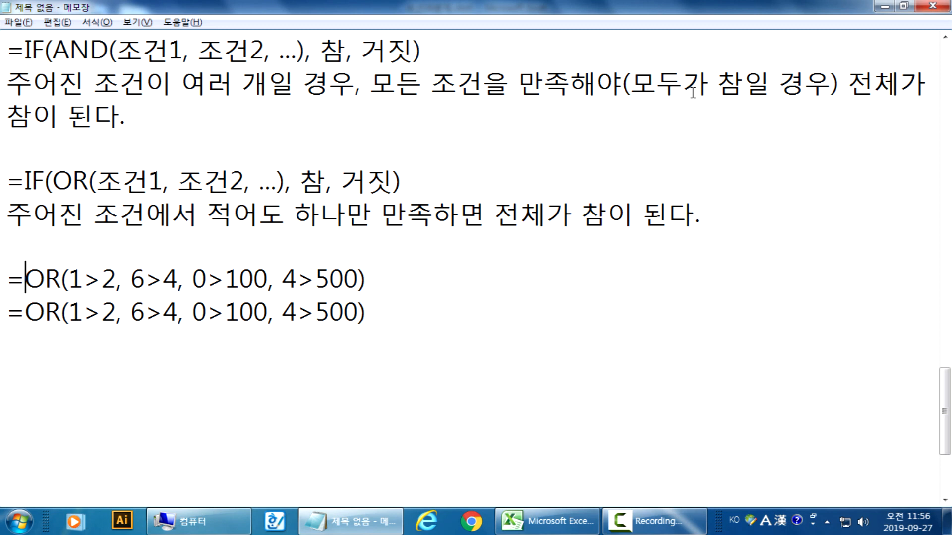
text(AND)
key(Delete)
key(Delete)
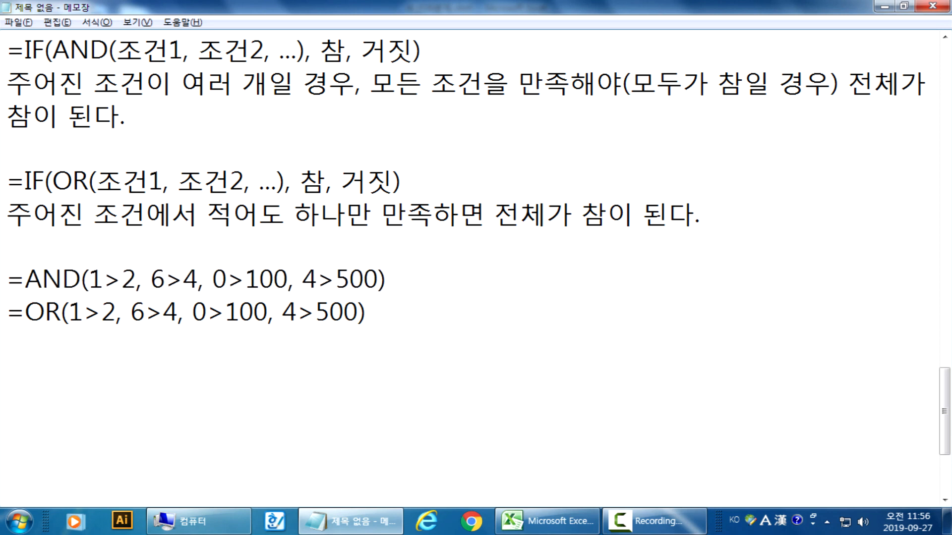
Highlight the conditions in the AND example and add the answer FALSE at the end of its line.
key(Right)
key(Right)
key(Right)
key(shift+Left)
key(shift+Left)
key(shift+Left)
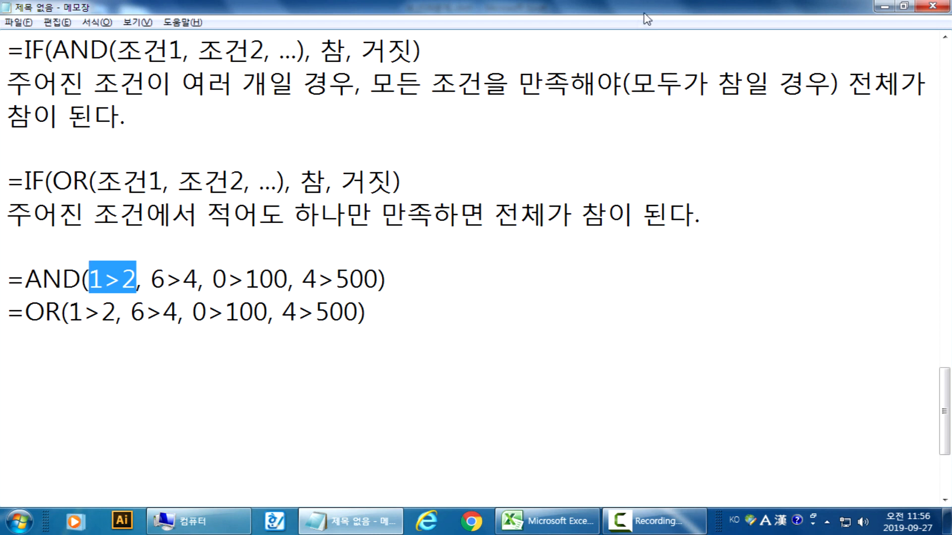
click(110, 286)
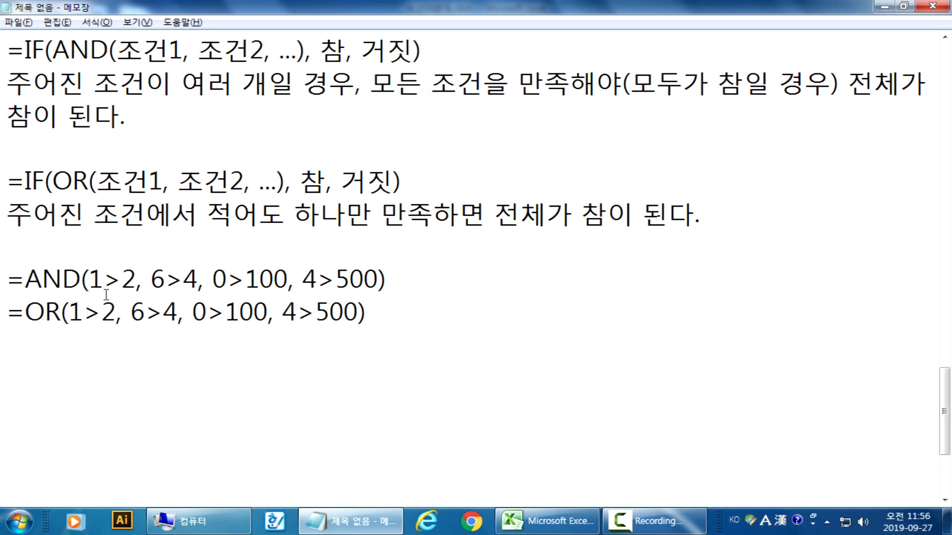
drag(90, 270, 377, 280)
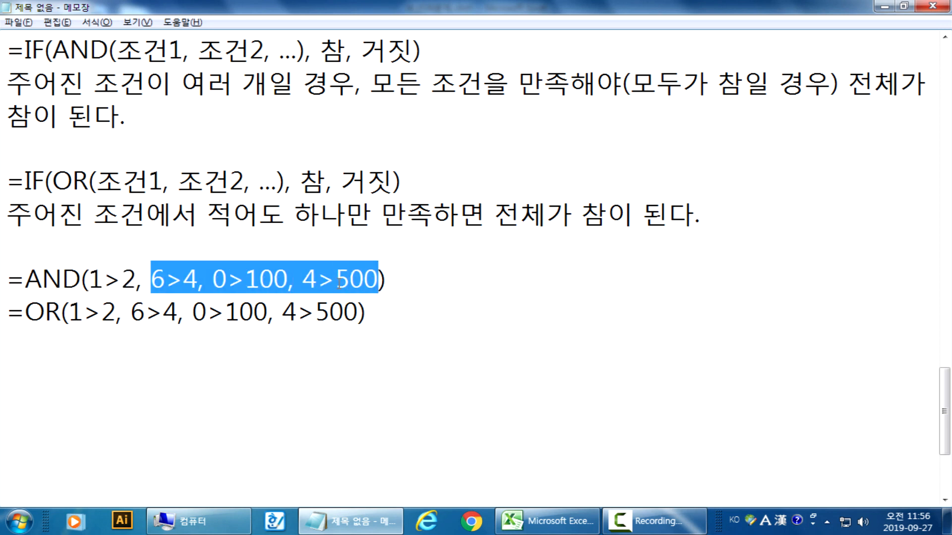
click(424, 278)
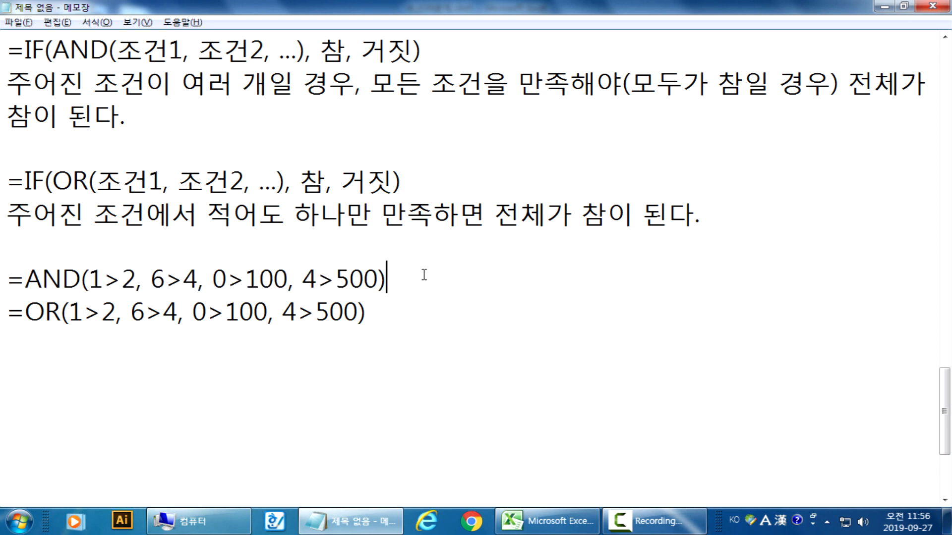
text(FALSE)
key(Down)
Highlight the conditions in the OR example one after another and add the answer TRUE at the end of its line.
drag(117, 311, 73, 313)
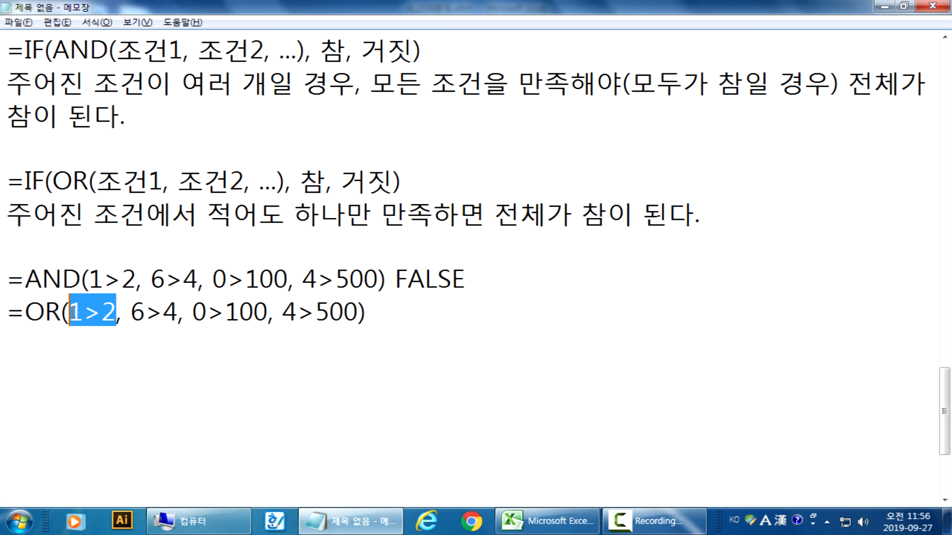
drag(132, 313, 178, 311)
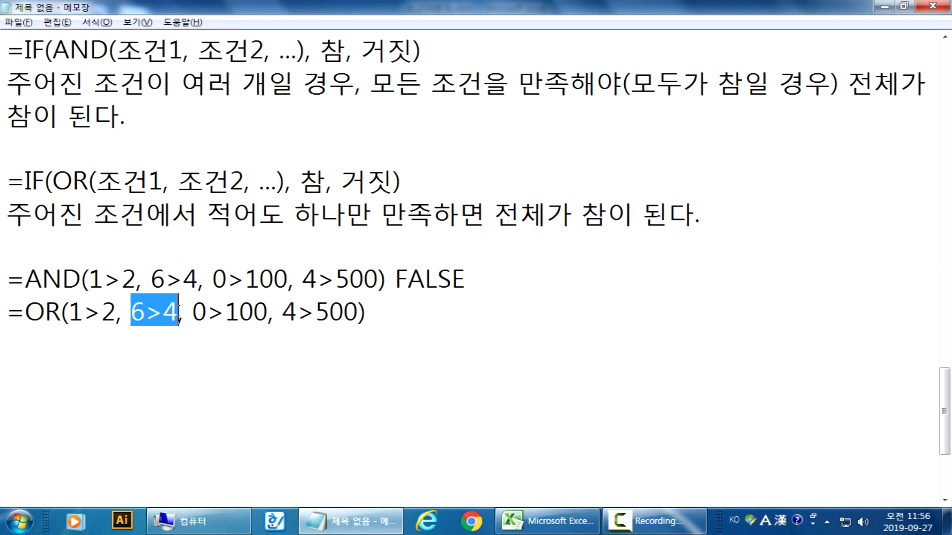
drag(192, 311, 329, 311)
click(178, 312)
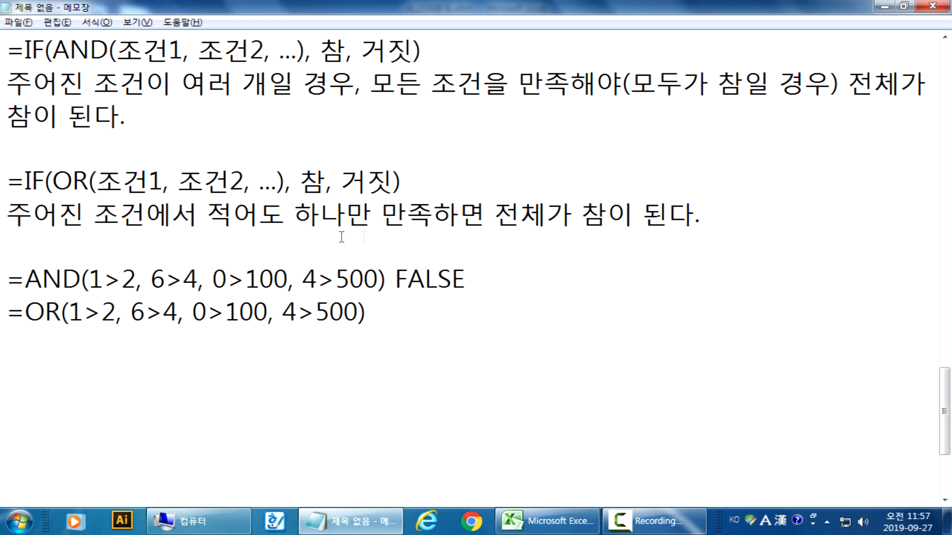
click(426, 303)
text(TRUE)
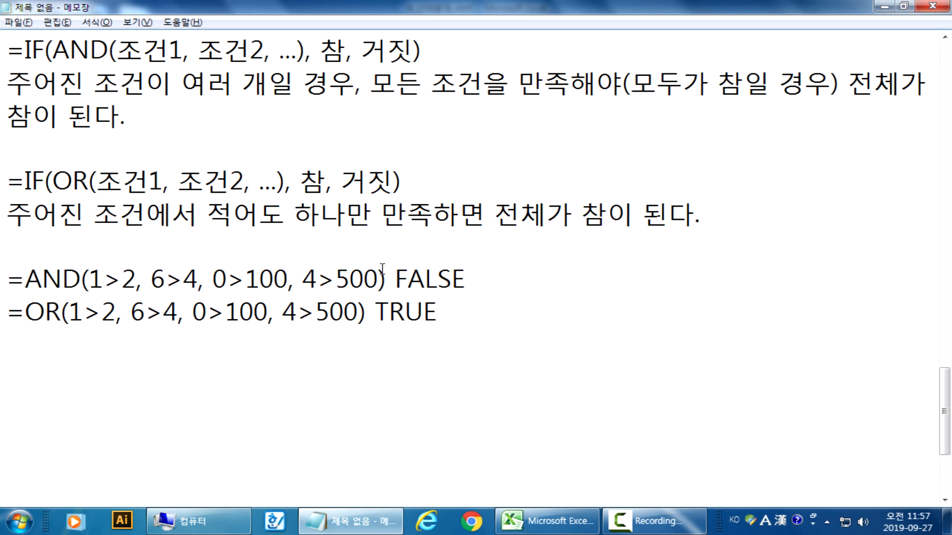
Copy the full task sentence of problem 3 to the end of the notes, below the AND and OR examples.
scroll(121, 269, up, 2)
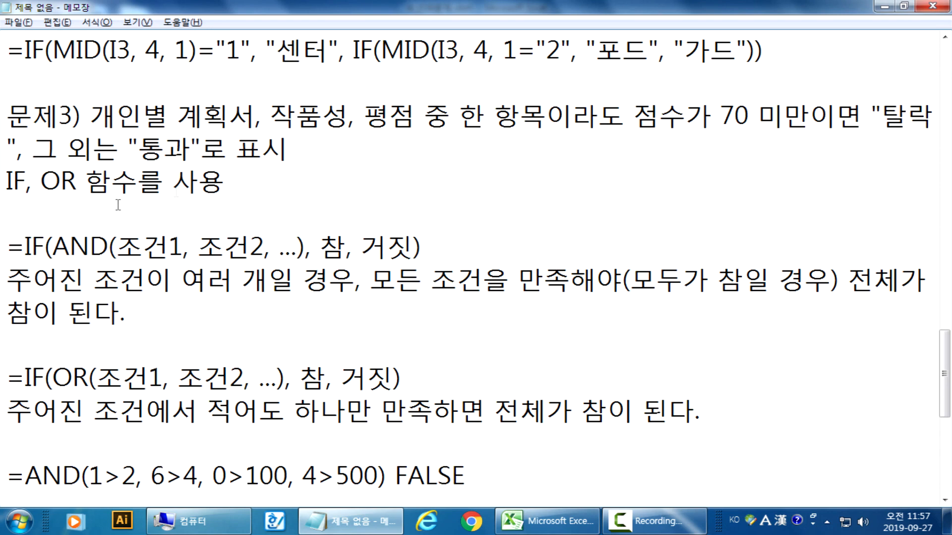
drag(90, 116, 415, 115)
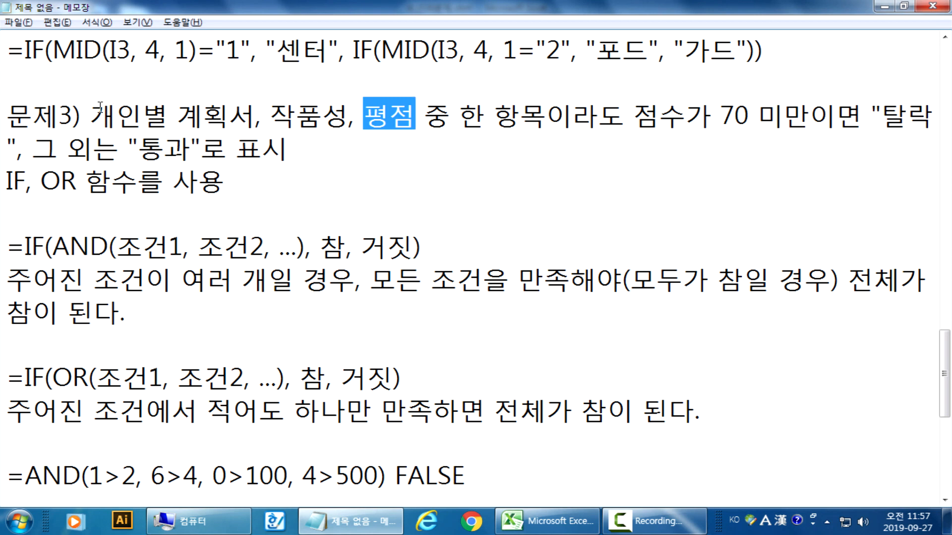
drag(92, 119, 298, 147)
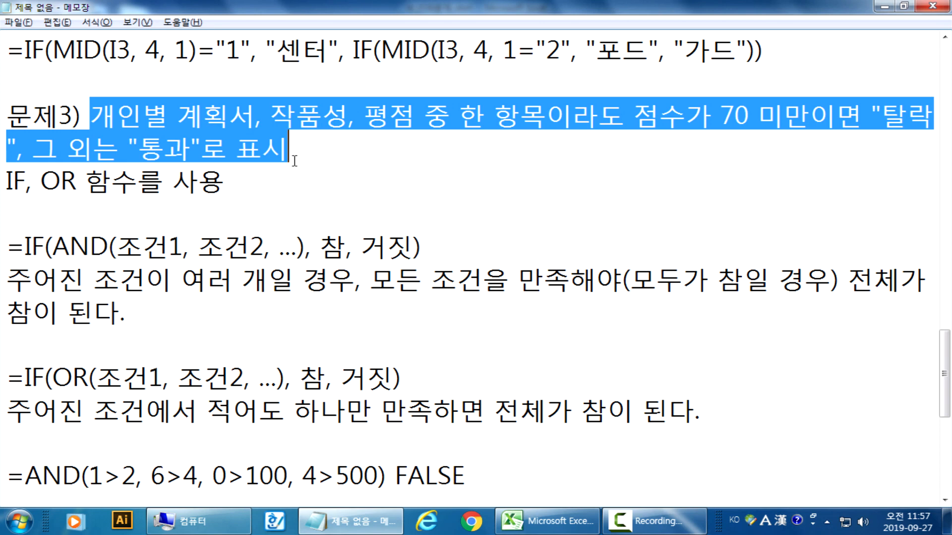
scroll(275, 168, down, 4)
click(55, 186)
Write the general syntax line =IF(조건식, 참, 거짓) directly above the copied problem 3 sentence.
text(=)
key(Hangul)
text(ㅑㄹ()
key(BackSpace)
key(BackSpace)
key(BackSpace)
key(Hangul)
text(IF(WH)
key(BackSpace)
key(BackSpace)
key(Hangul)
key(Hangul)
text(WH)
key(BackSpace)
key(BackSpace)
key(Hangul)
text(조건식, 참, 거짓))
key(Return)
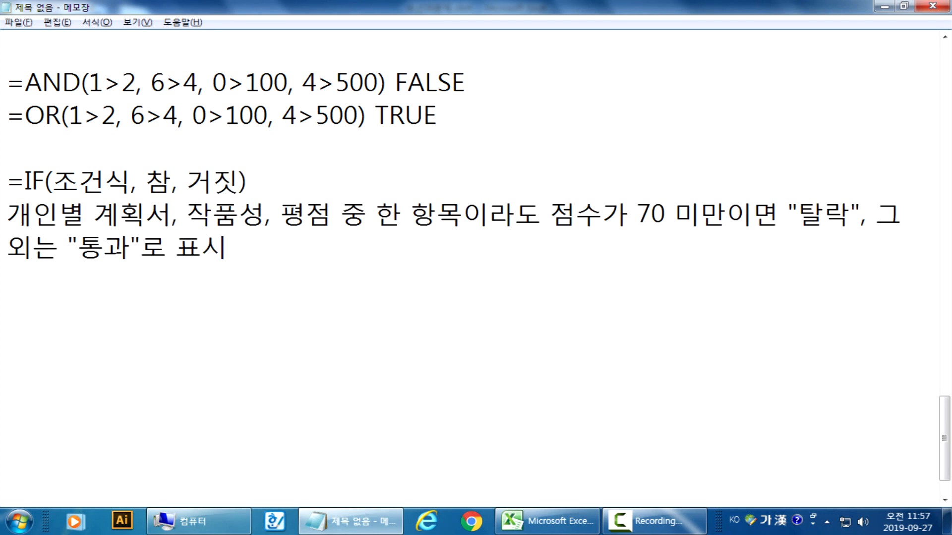
Duplicate the =IF(조건식, 참, 거짓) line directly below the copied problem 3 sentence.
key(Up)
key(Up)
key(Home)
key(shift+Down)
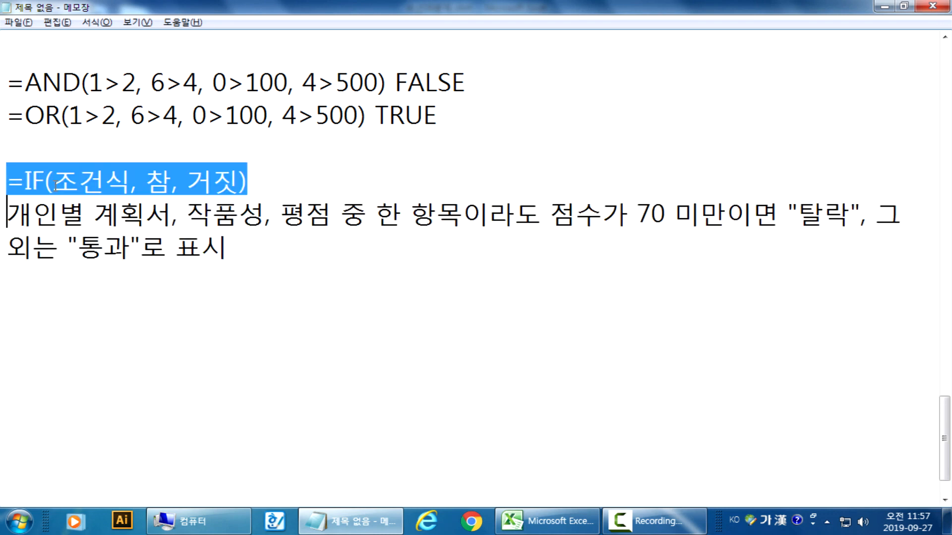
key(ctrl+c)
key(Down)
key(Down)
key(ctrl+v)
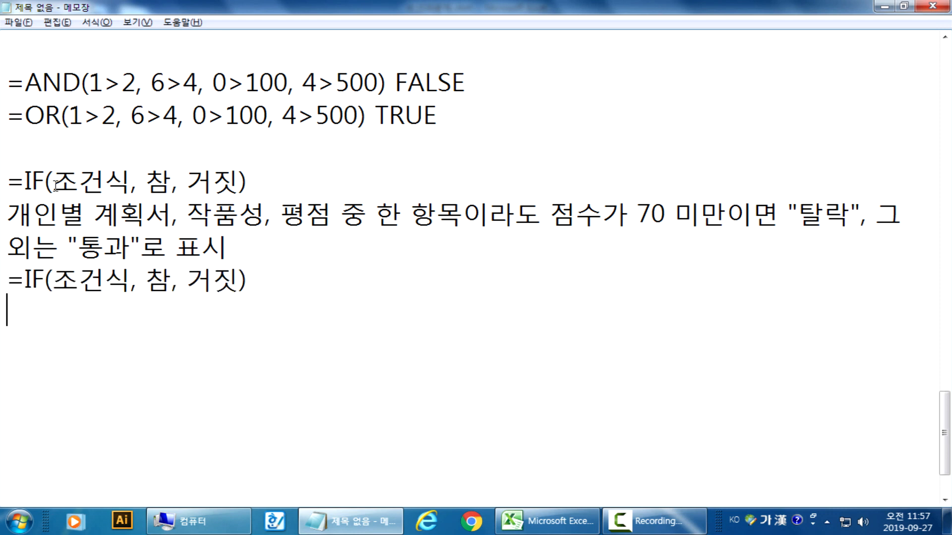
key(Up)
key(Up)
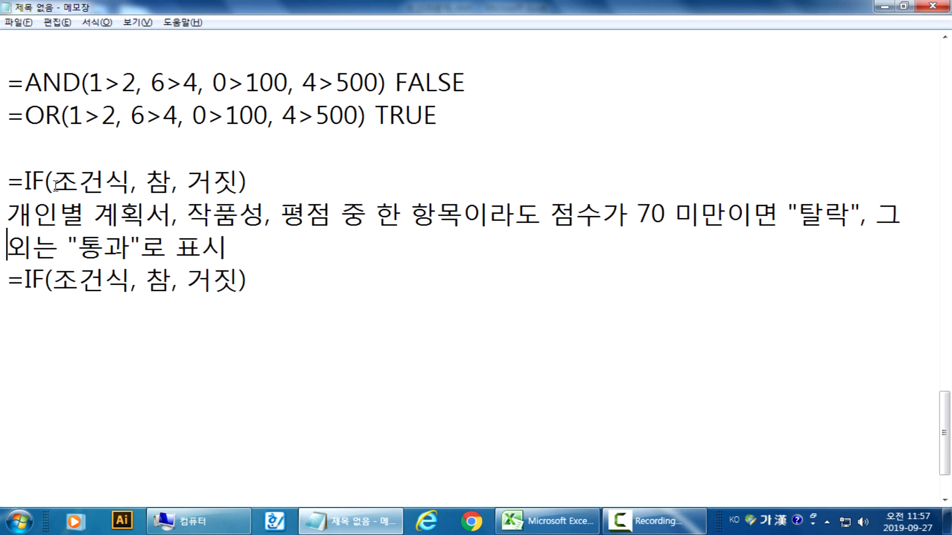
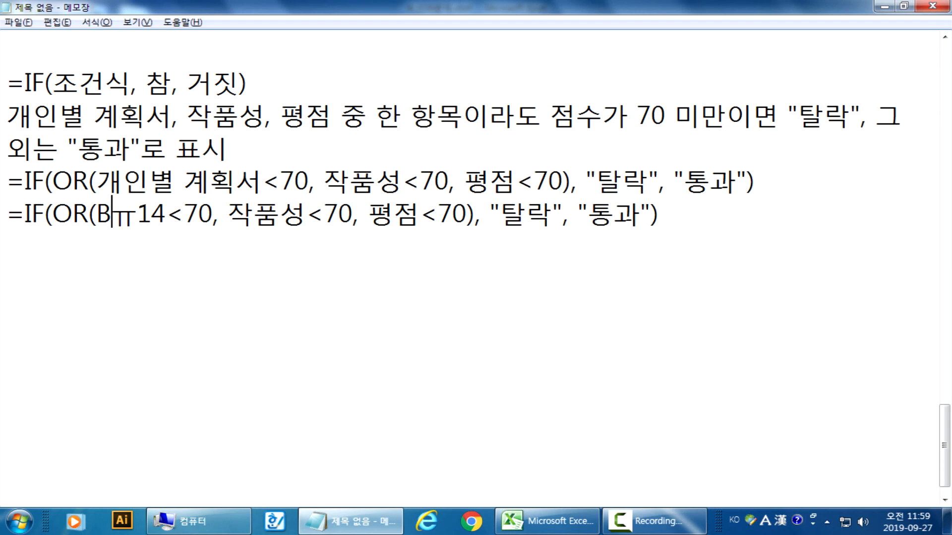
In the last formula's OR conditions, replace the label 작품성 with the cell reference C14.
text(C14)
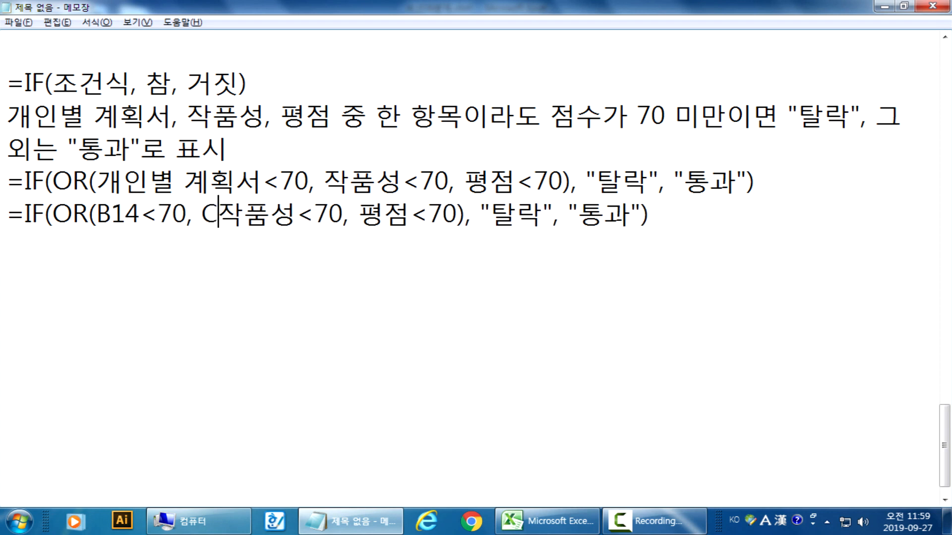
key(Delete)
key(Delete)
key(Delete)
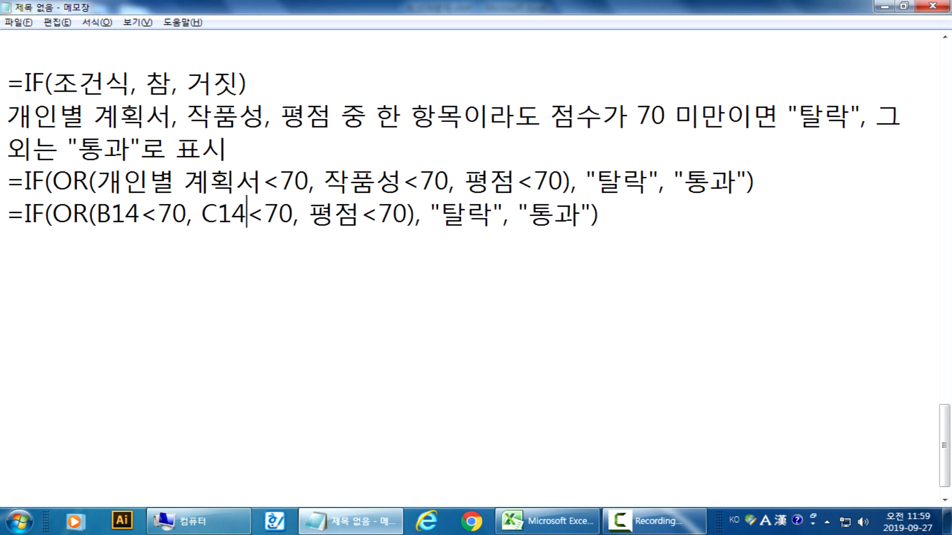
Replace the label 평점 in the last formula's third OR condition with E14, so it reads E14<70.
key(Right)
key(Right)
key(Right)
key(Right)
key(Right)
text(E14)
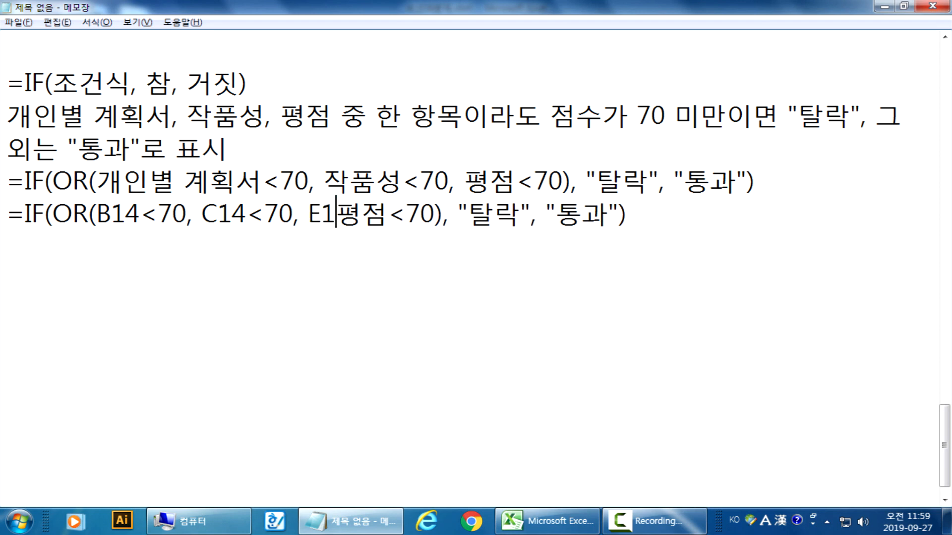
key(Delete)
key(Delete)
key(Delete)
text(<)
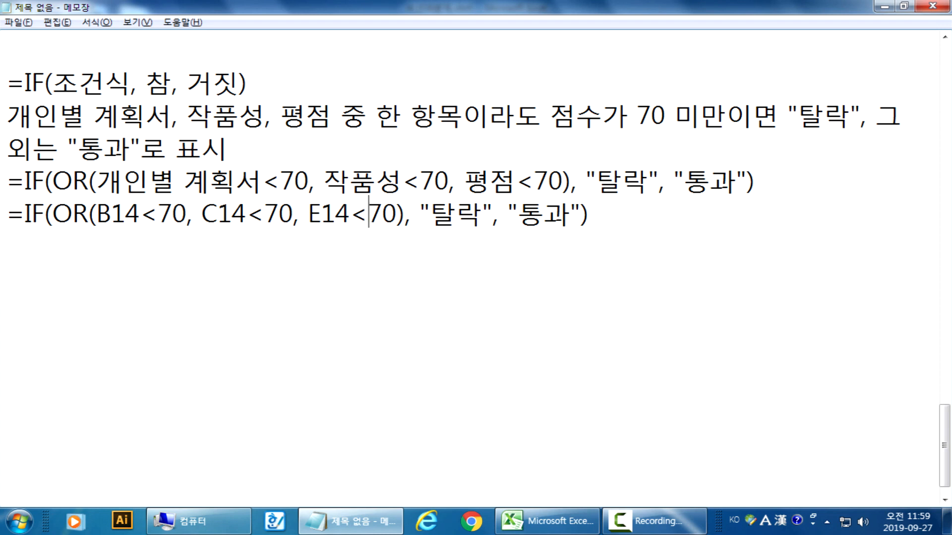
Add three blank lines at the end of the notes, below the finished formula.
key(ctrl+End)
key(Return)
key(Return)
key(Return)
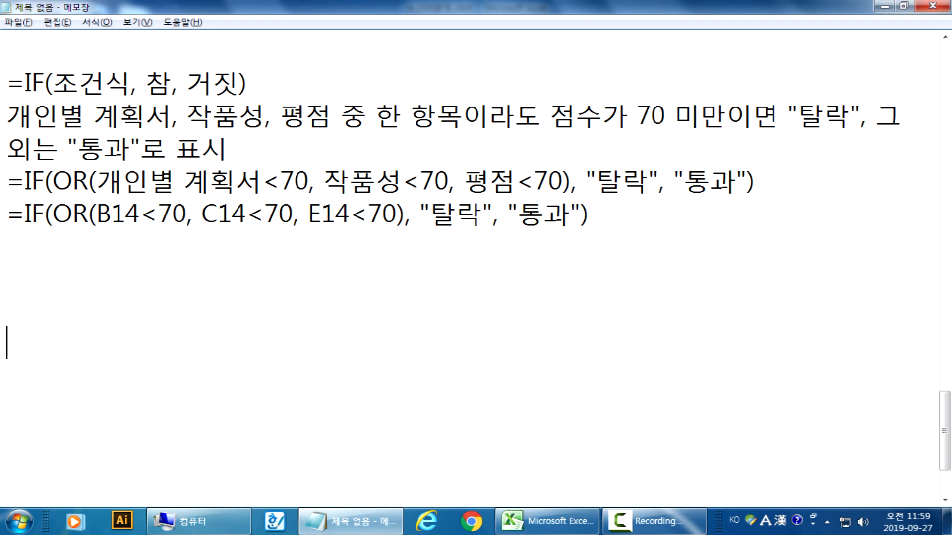
Switch to Excel and start the 평가 formula in cell E14 of table 3 with =IF(OR(B14<70.
key(alt+Tab)
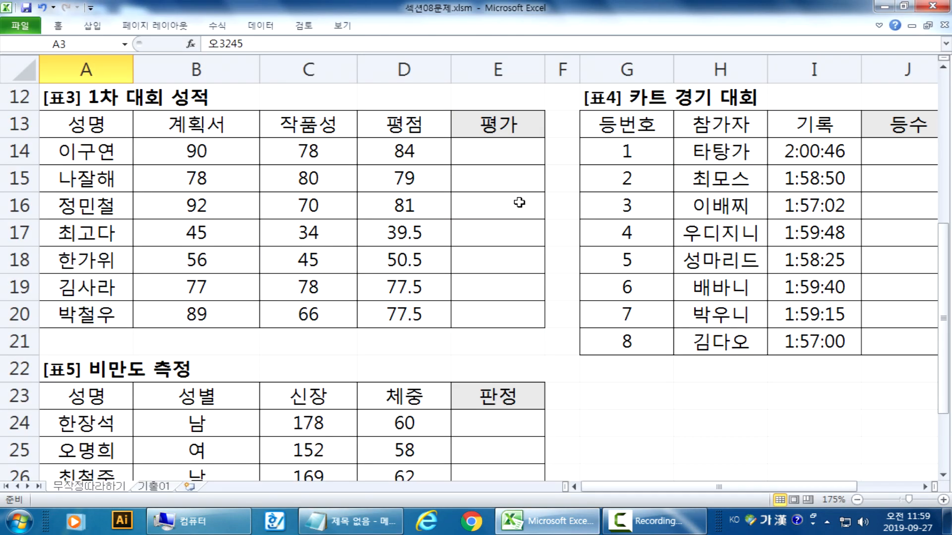
key(Right)
scroll(518, 203, down, 4)
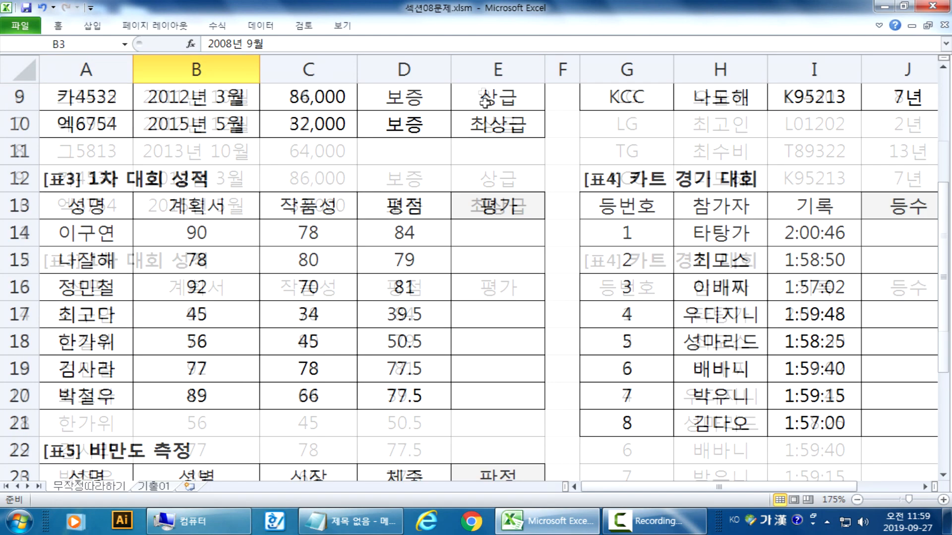
scroll(489, 152, up, 1)
click(489, 152)
text(=if(OR()
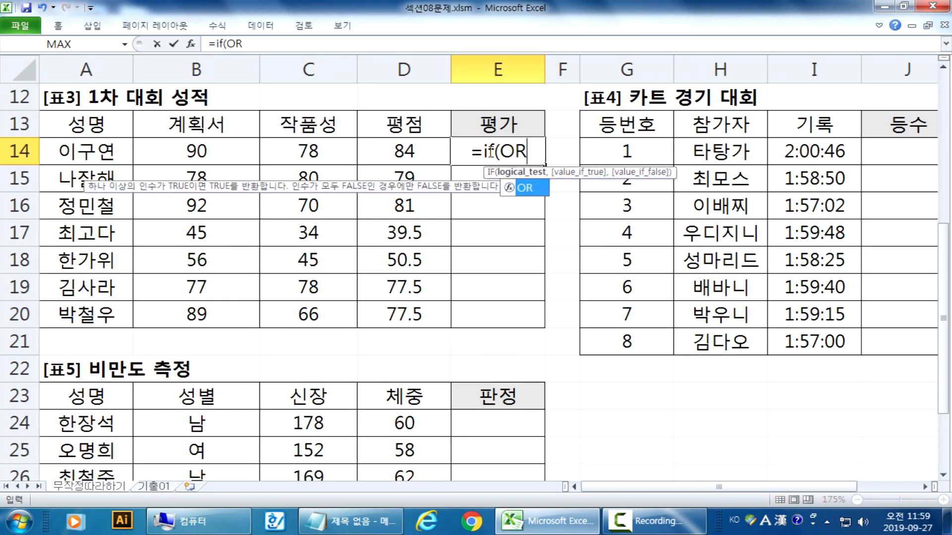
key(Left)
key(Left)
key(Left)
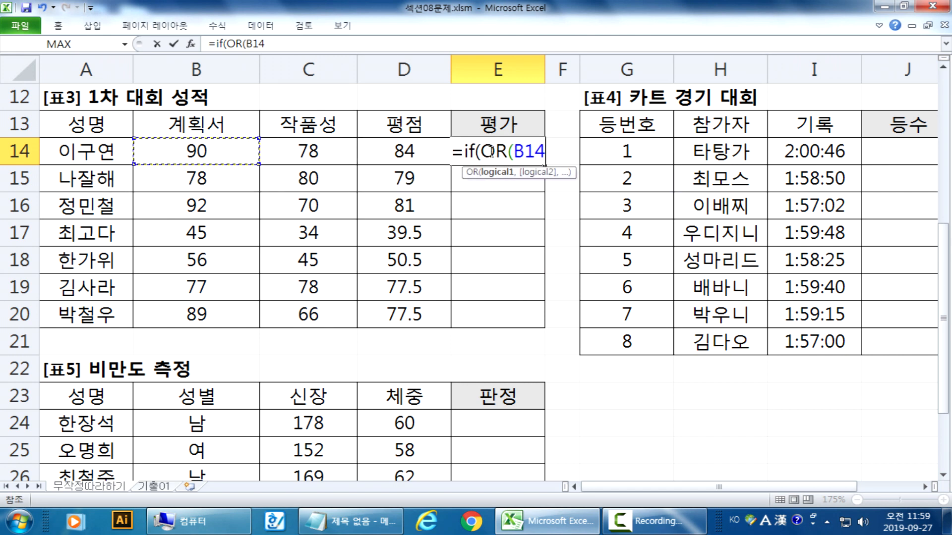
text(<70)
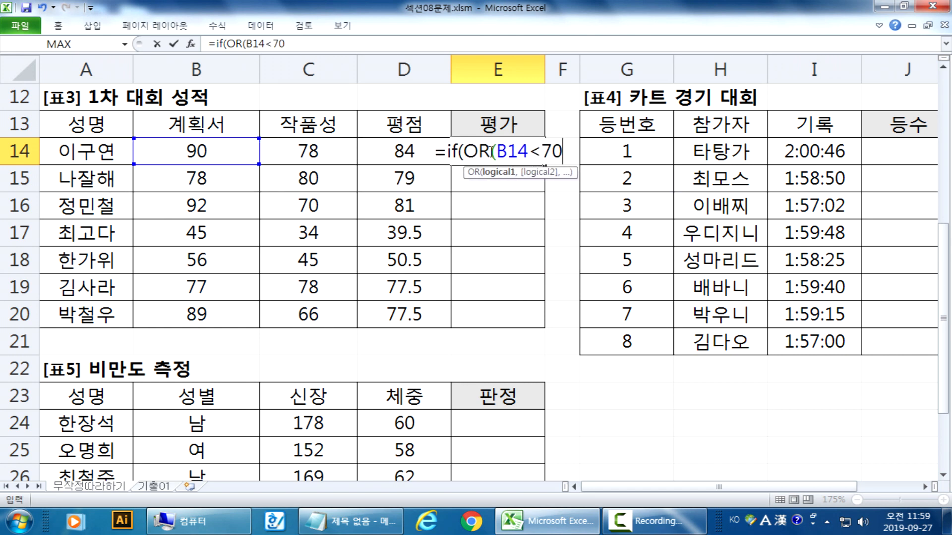
Add the conditions C14<70 and D14<70 to the OR function in E14 and close its parenthesis.
text(,)
key(Left)
key(Left)
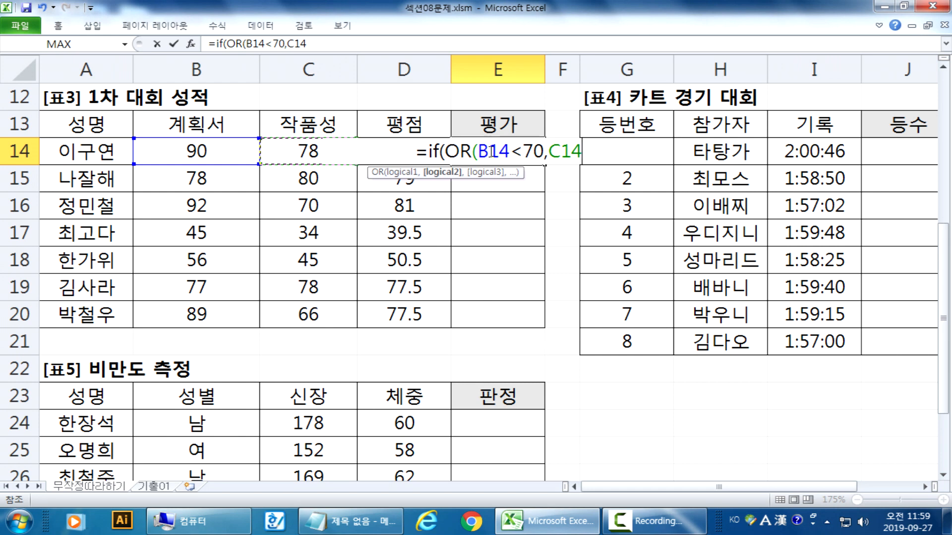
text(<70,)
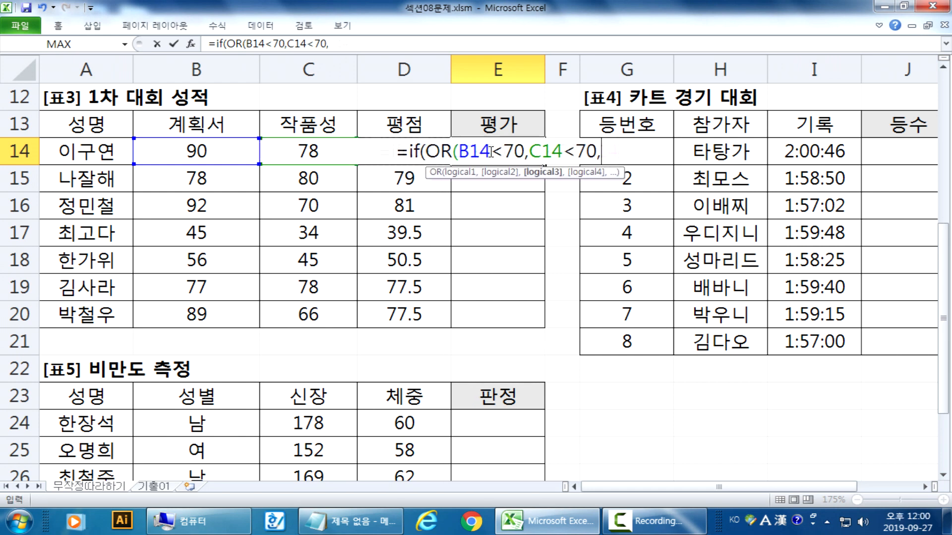
key(Left)
text(<70))
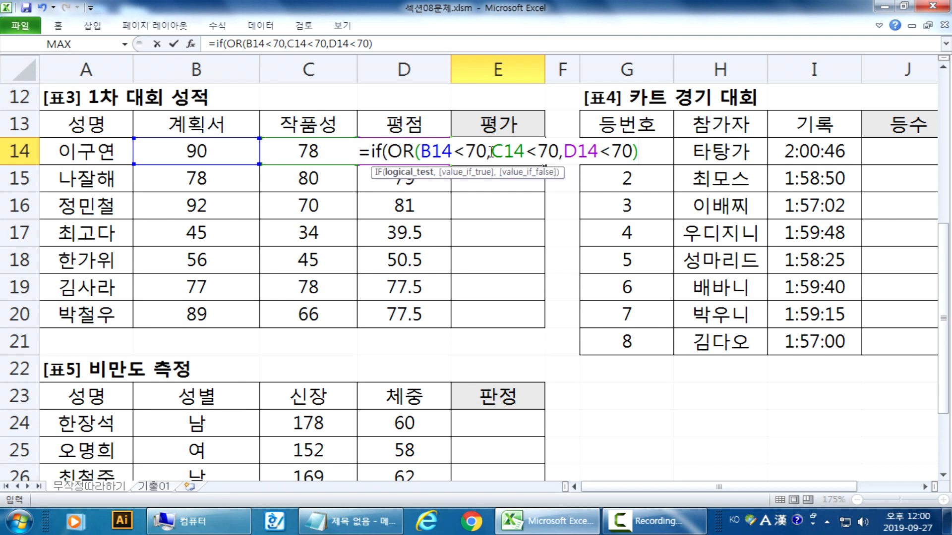
Complete the E14 formula with "탈락" as the true result and "통과" as the false result, accepting the closing-parenthesis correction.
text(,")
key(Hangul)
text(탁락",)
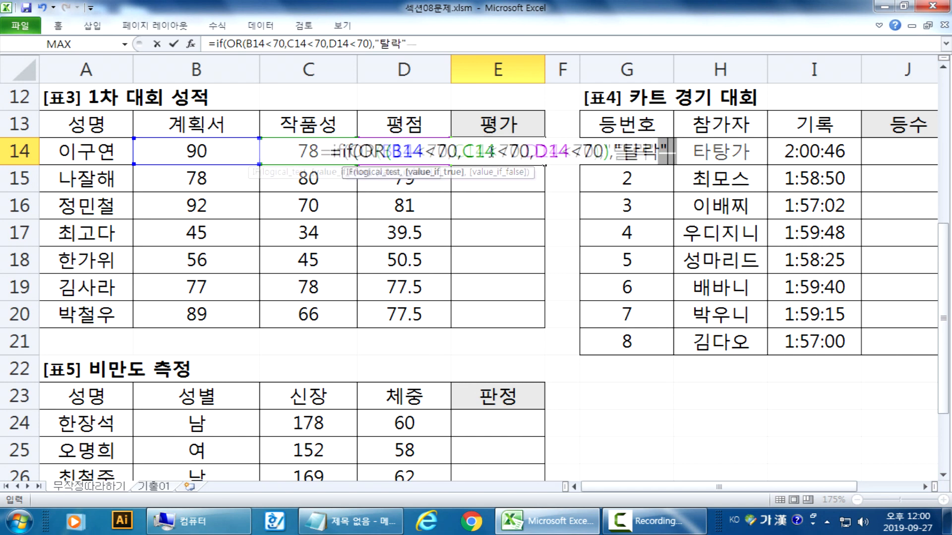
text("통과")
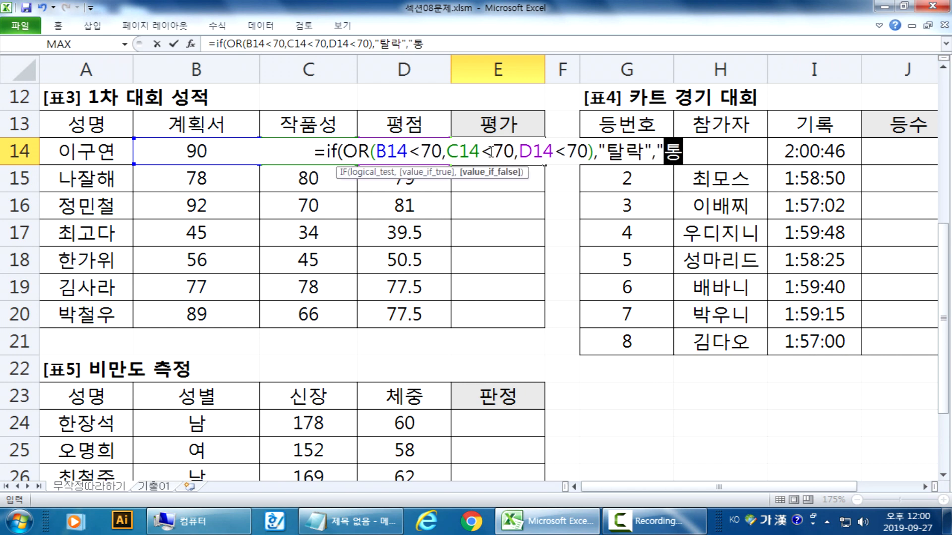
key(Return)
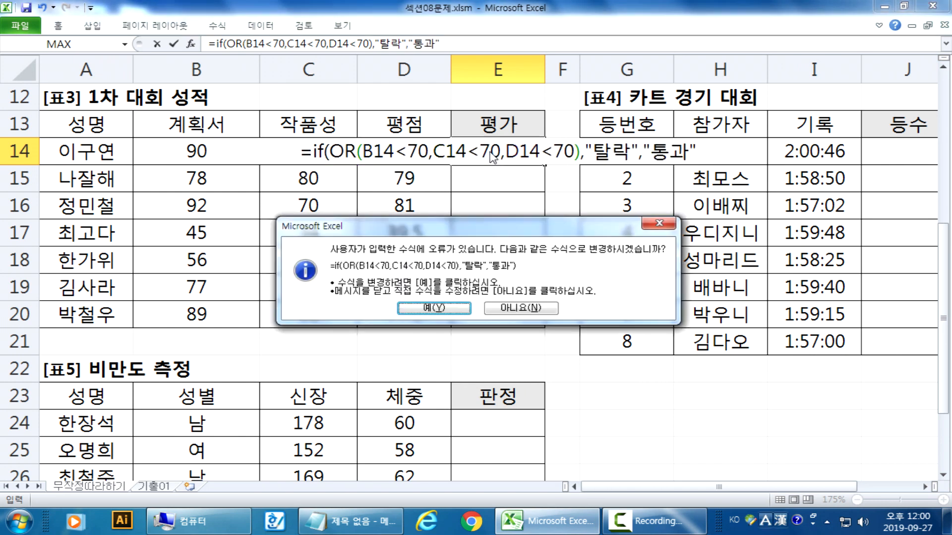
key(Return)
Inspect the formula in E14 without changing it and fill it down through E20.
click(489, 152)
double_click(489, 152)
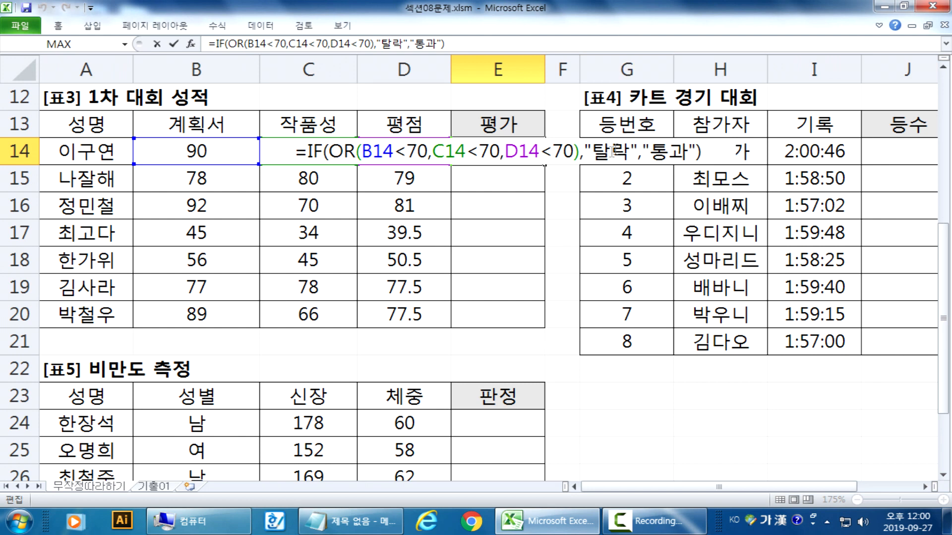
key(Escape)
drag(545, 165, 549, 329)
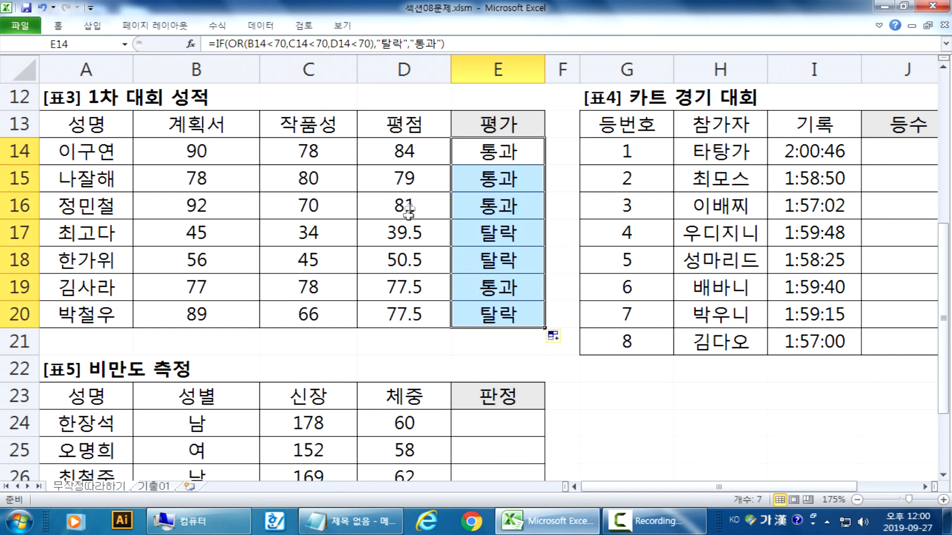
Check the scores in rows 17, 18 and 20 of table 3 against their 평가 results.
click(222, 238)
drag(222, 238, 369, 239)
drag(195, 254, 387, 256)
drag(217, 310, 308, 318)
click(317, 320)
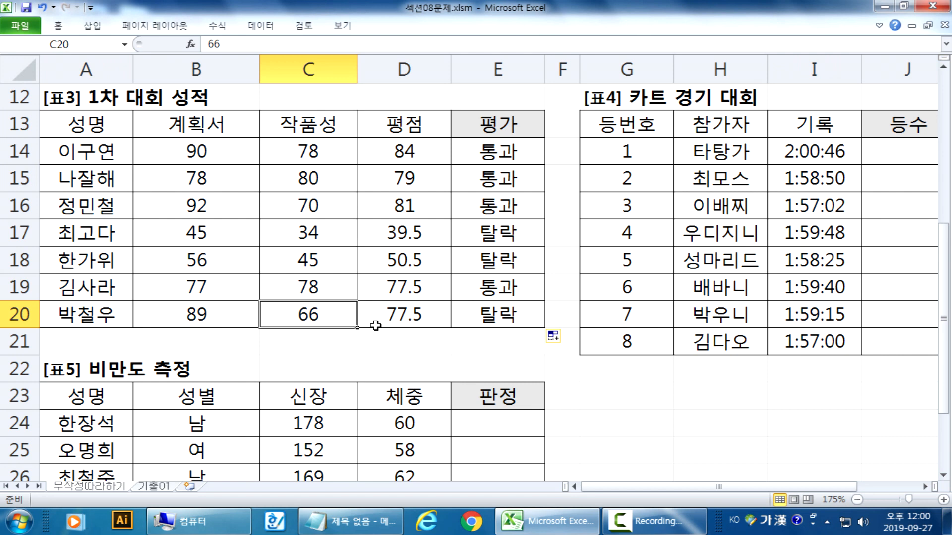
click(498, 152)
Switch to Notepad and review the function list at the start of the notes, highlighting IF, IFERROR, AND and OR.
key(alt+Tab)
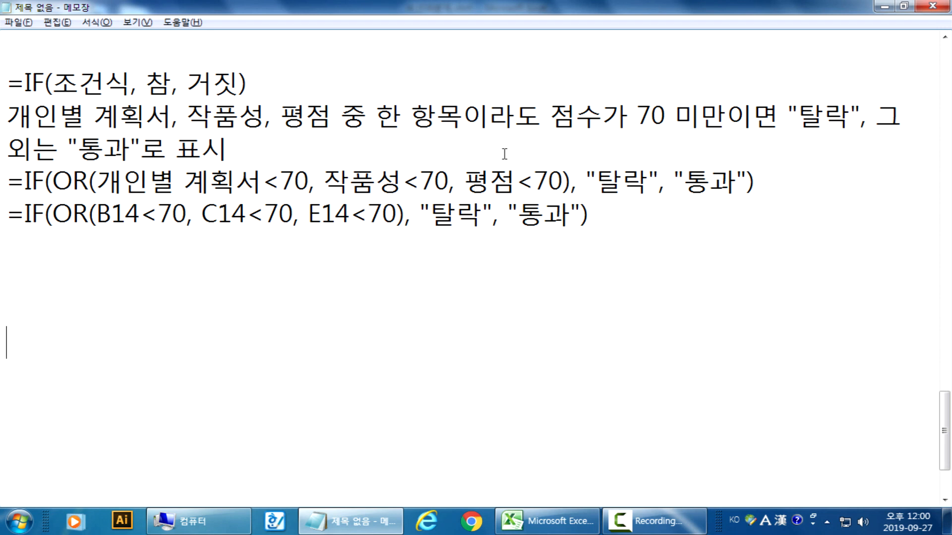
key(Page_Up)
key(Page_Up)
key(Page_Up)
key(Page_Up)
key(Page_Up)
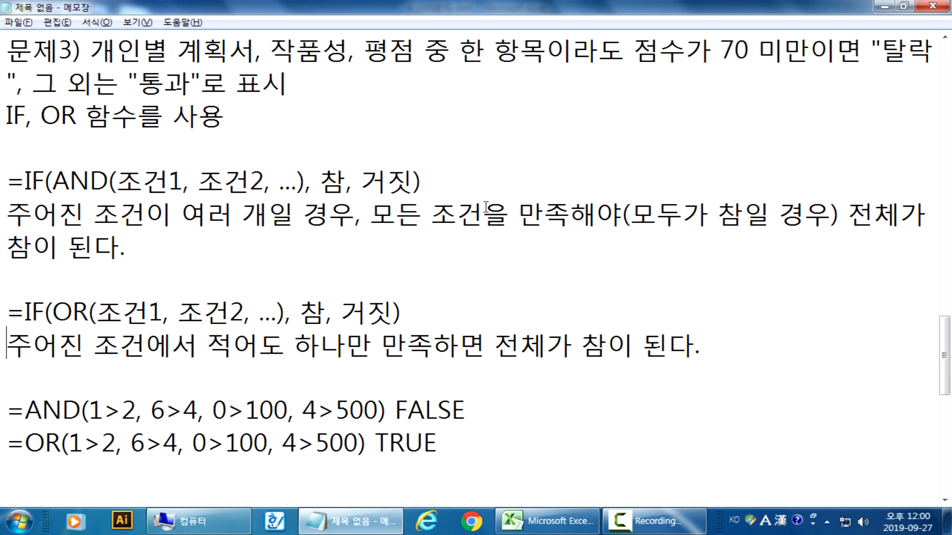
drag(5, 114, 143, 118)
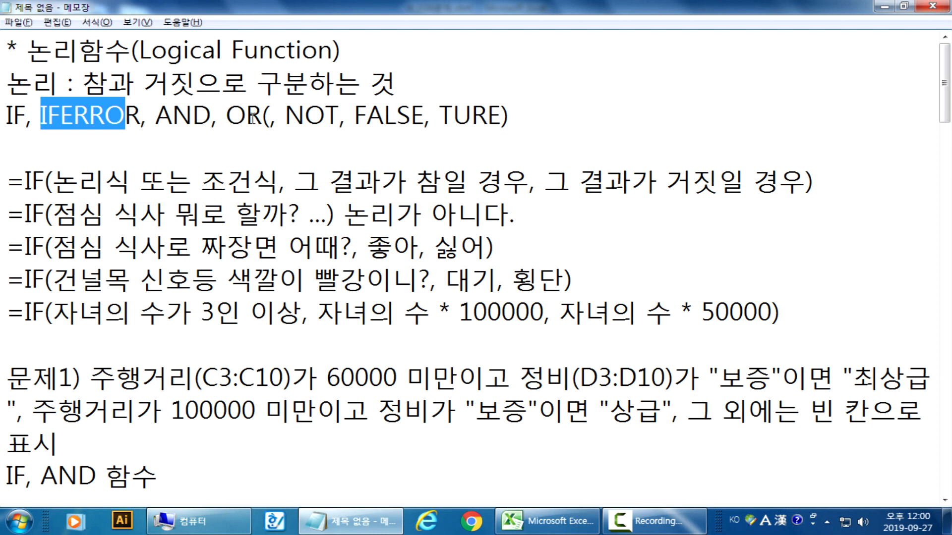
drag(262, 115, 2, 105)
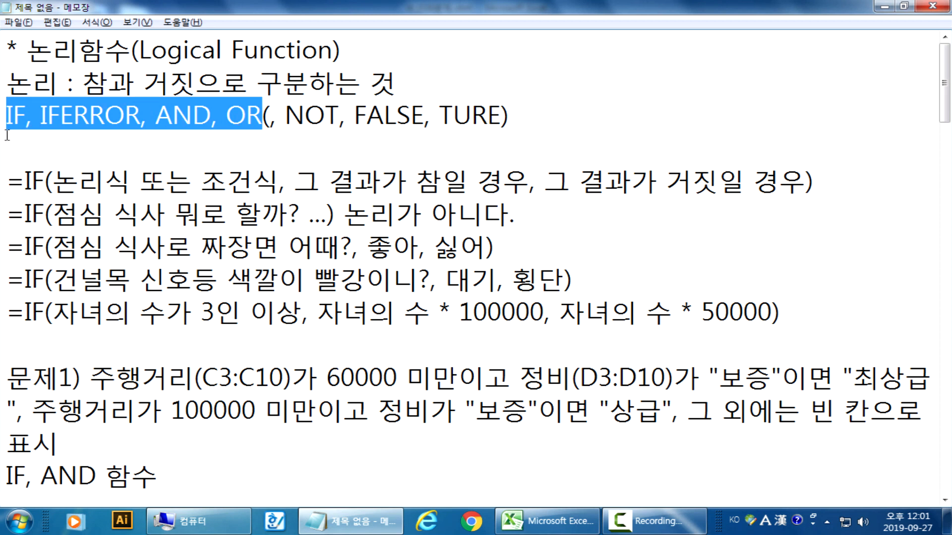
Highlight AND in the function list and review the AND and OR examples down to the end of the notes.
drag(155, 117, 211, 118)
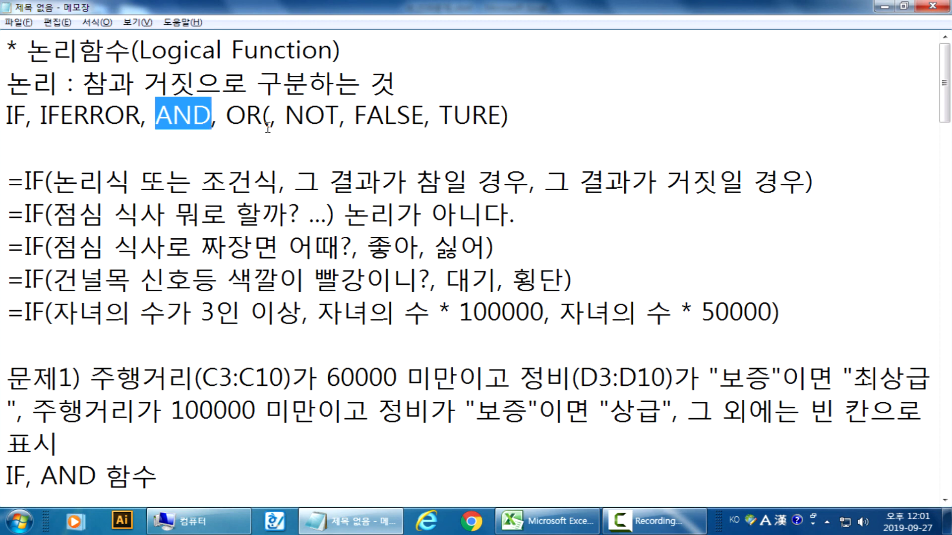
scroll(269, 125, down, 20)
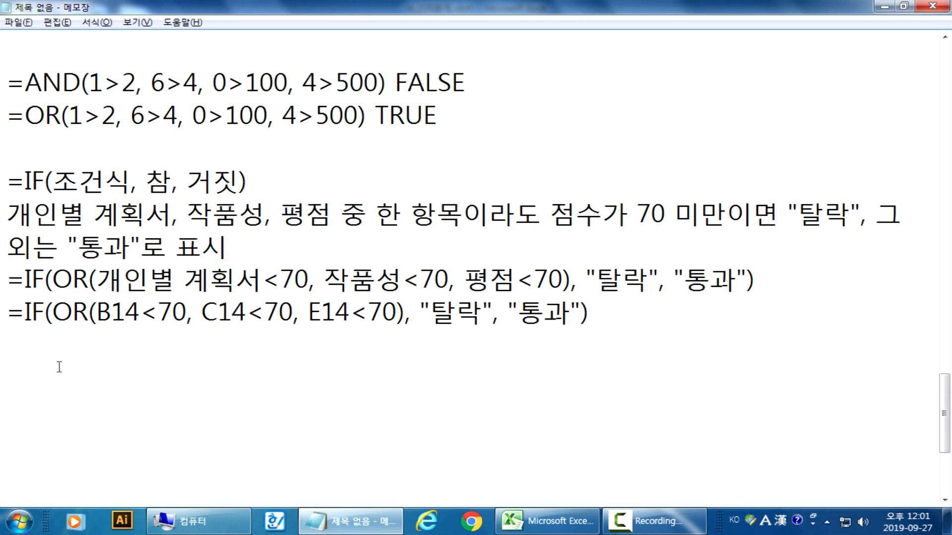
scroll(66, 350, up, 5)
scroll(68, 346, down, 9)
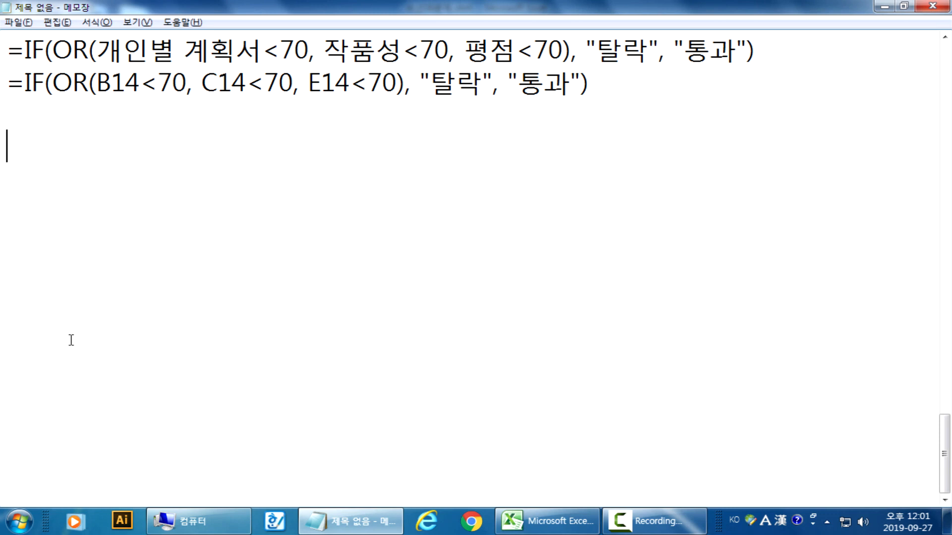
Start problem 4 at the end of the notes with "문제4) 기록에 대한 순위를 계산하여".
text(ANSWP4))
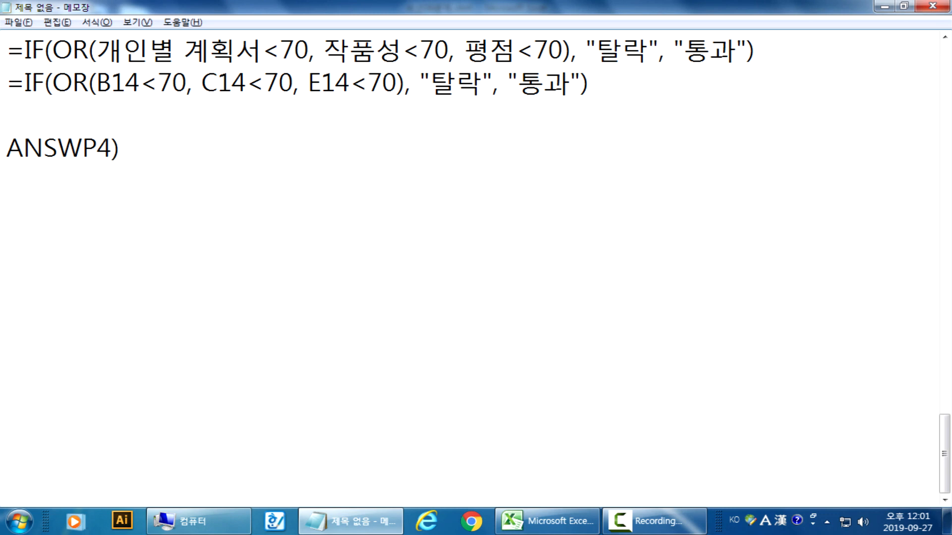
key(shift+Home)
key(Hangul)
text(문제4))
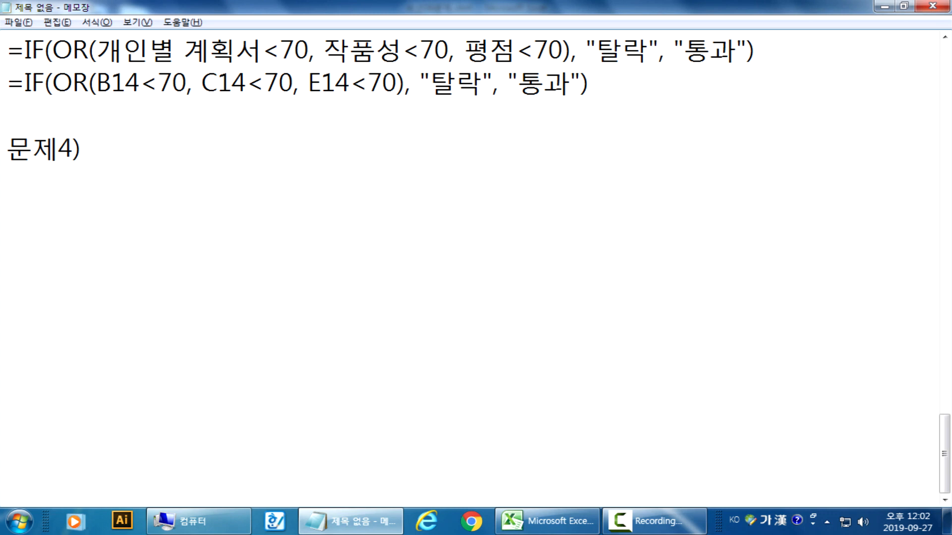
text( 기)
text(록에 대)
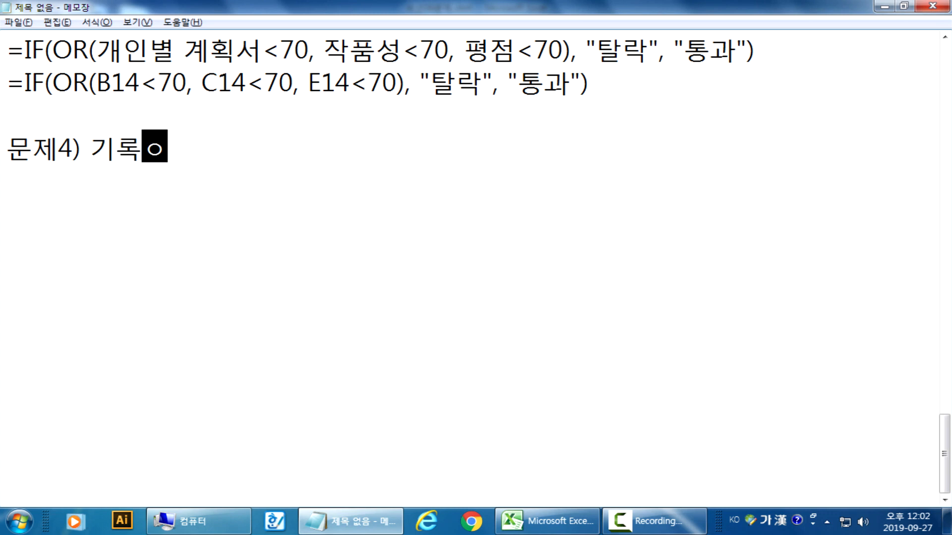
text(한 순위를 ㄱ)
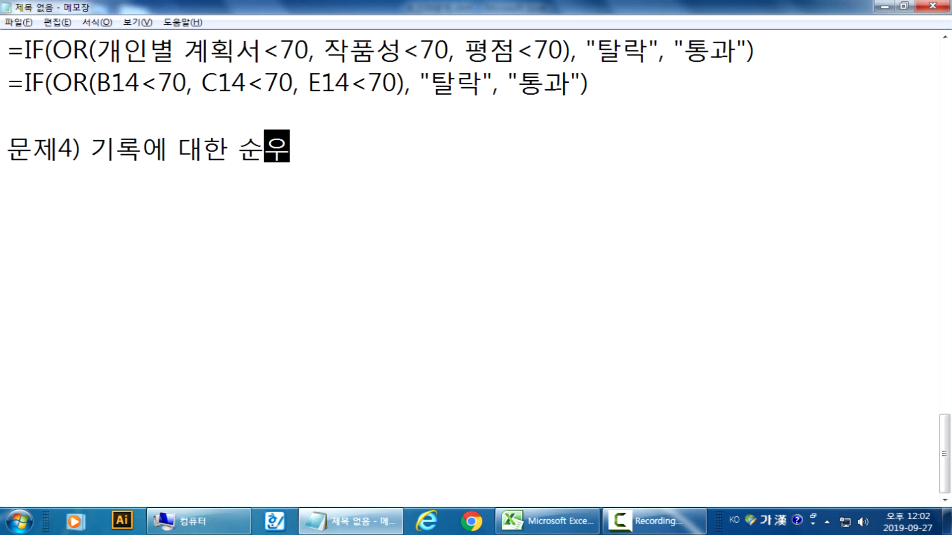
text(계산하여)
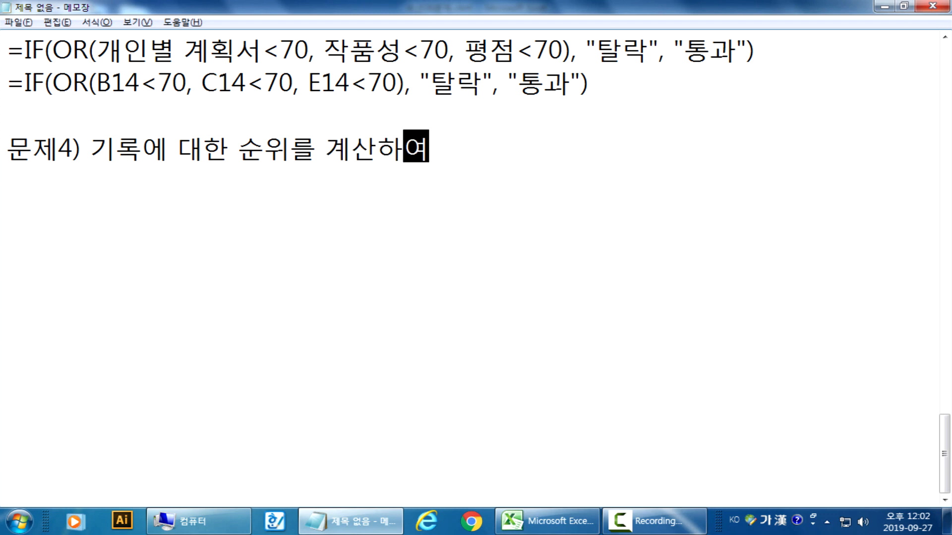
Continue the problem 4 sentence with the first two rank rules: 1위는 "1등", 2위는 "2등",.
text( 1원)
text(위는 "!)
key(BackSpace)
text(1)
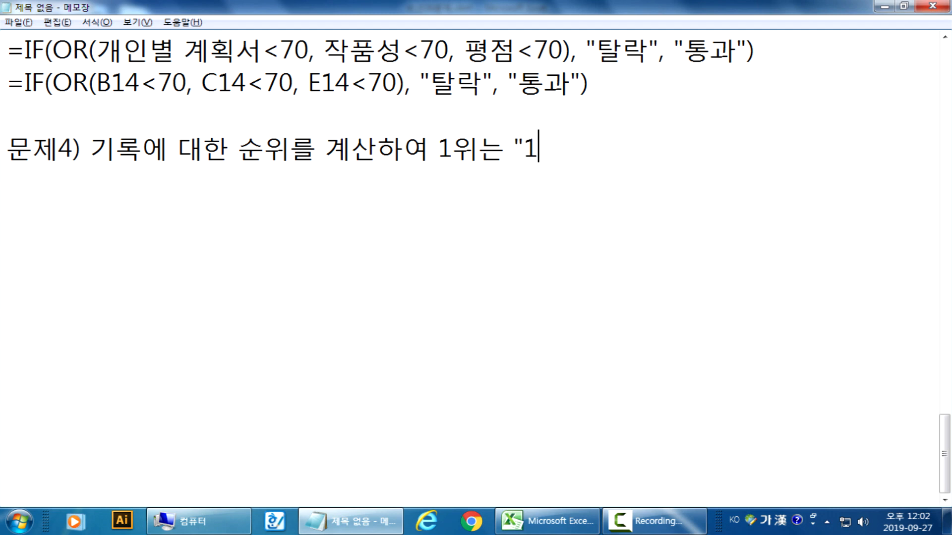
text(등", 2우ㅡ)
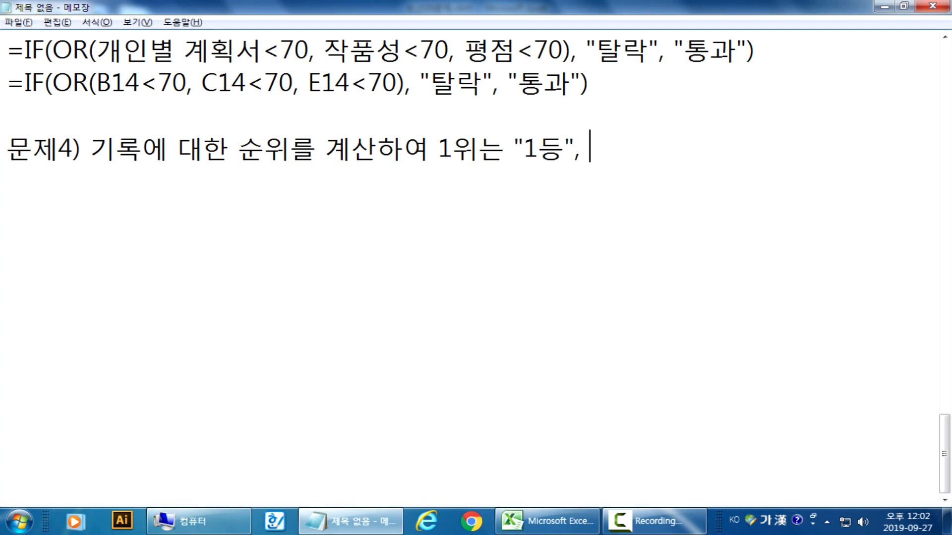
key(BackSpace)
key(BackSpace)
text(위는 )
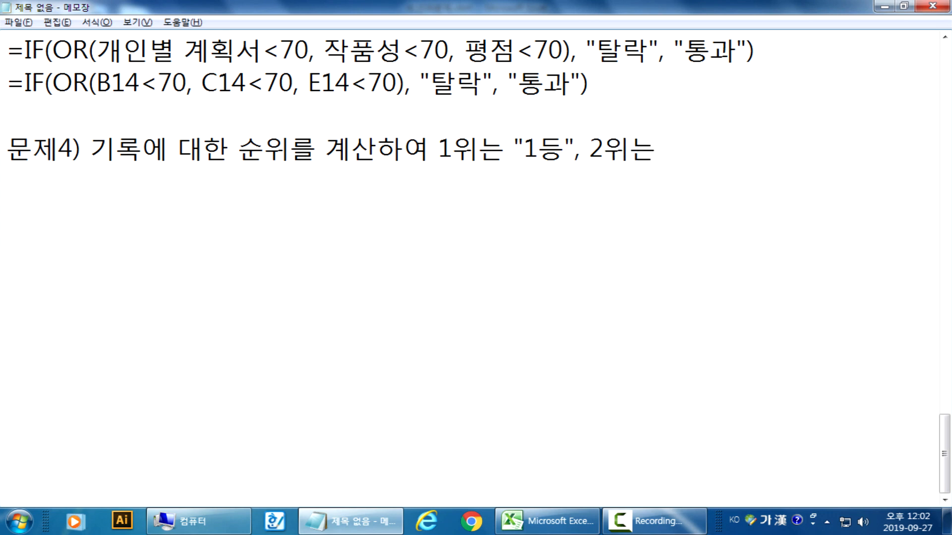
text("2)
text(등",)
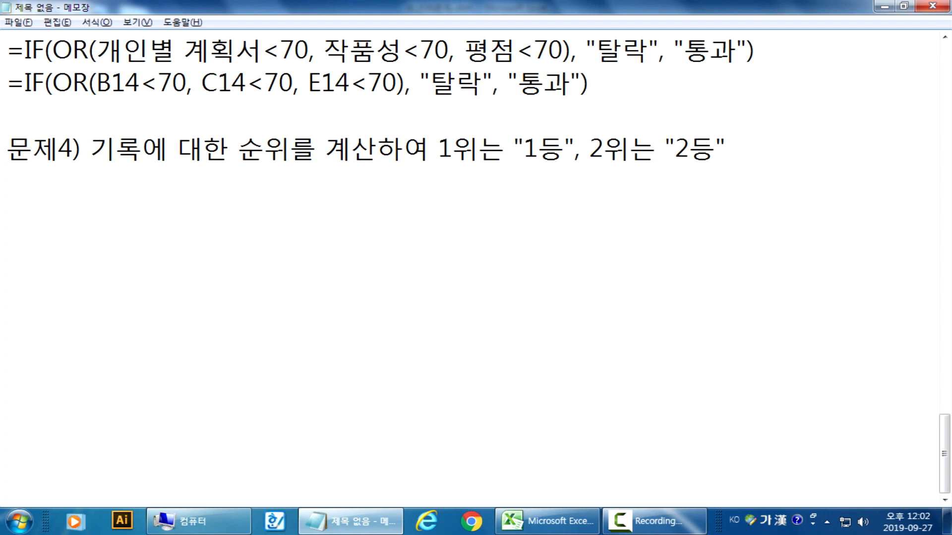
Add the third rank rule to problem 4: 3위는 "3등".
text( 3위)
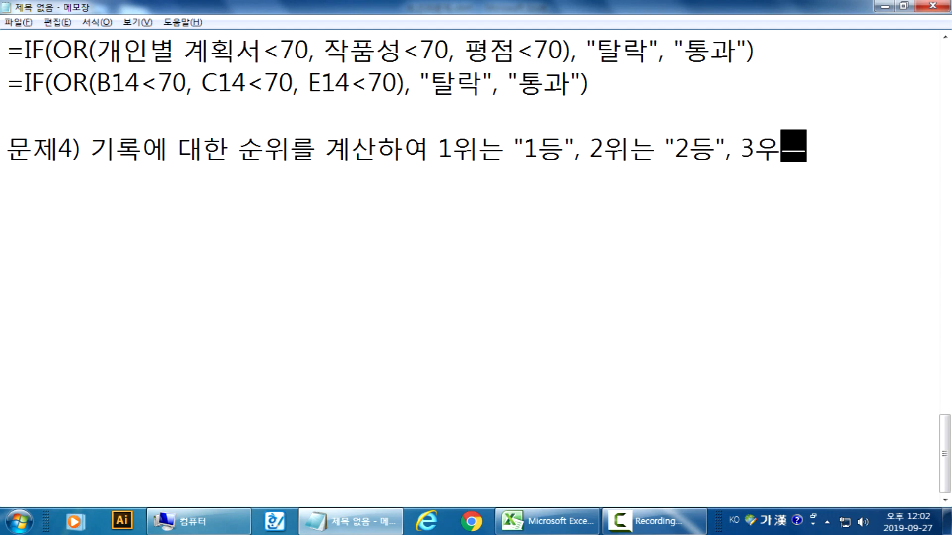
key(BackSpace)
key(BackSpace)
text(ㅇ)
key(BackSpace)
text(위는 :3)
key(BackSpace)
key(BackSpace)
text("3)
text(등")
Finish the problem 4 sentence with ", 그 외에는 공란으로 표시" and begin a new line.
text(, 그 외)
text(네는)
key(BackSpace)
key(BackSpace)
key(BackSpace)
text(에는 공란으로 표시)
key(Return)
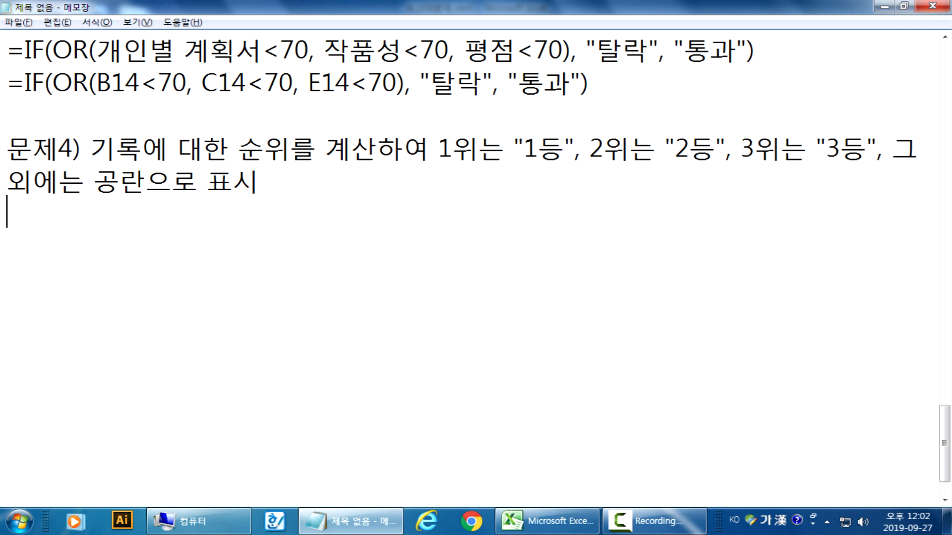
Add two lines under problem 4: "IF, RANK 함와 & 연산자를 사용" and "가장 작은 값이 1위".
key(Hangul)
text(IF, RANK)
key(Hangul)
text(함와 & 연산자를 사용)
key(Return)
text(가자ㅇ 작은 값)
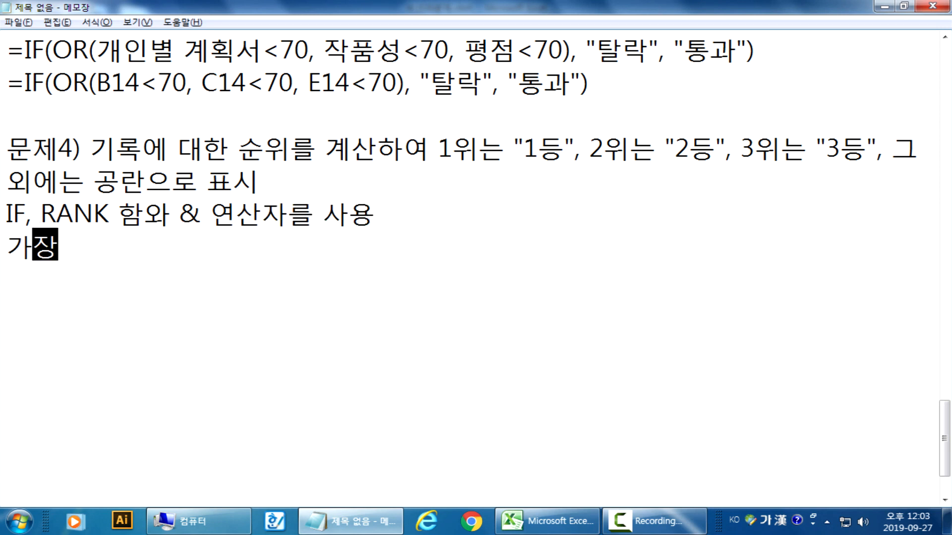
text(이 1위)
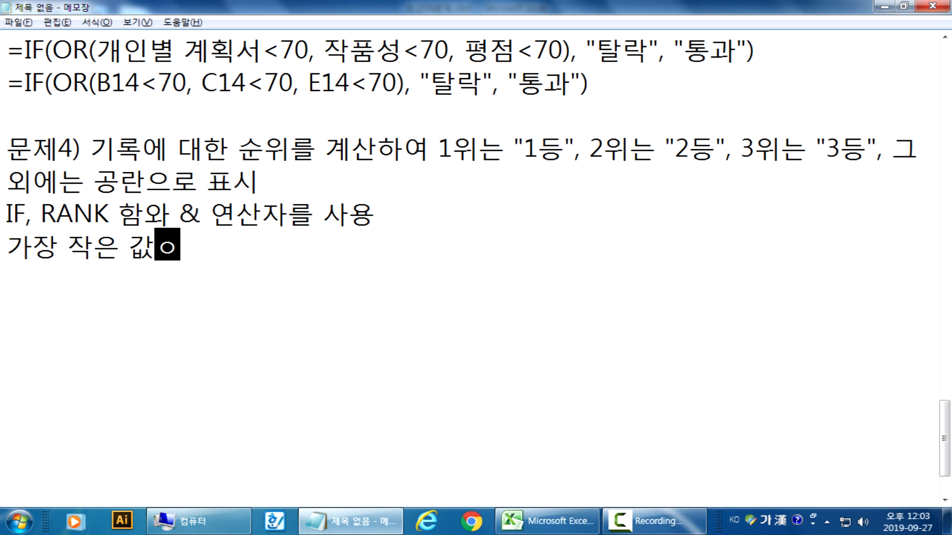
key(Return)
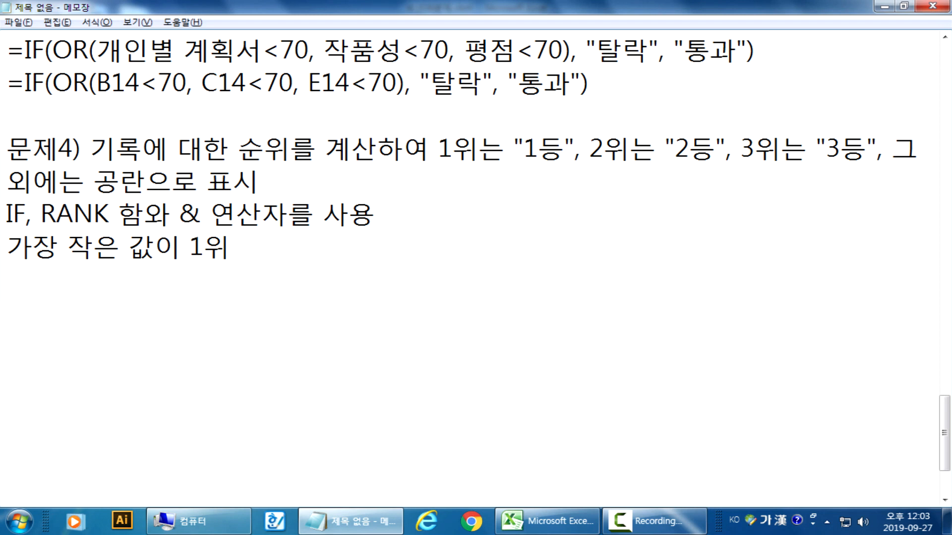
Correct "함와" to "함수와" in the IF, RANK line and highlight "순위를 계산" in problem 4.
key(Up)
key(Up)
key(Right)
key(Right)
key(Right)
key(Right)
key(Right)
key(Right)
key(Right)
key(Right)
key(Right)
key(Right)
key(Right)
key(Right)
key(Left)
key(Left)
text(수)
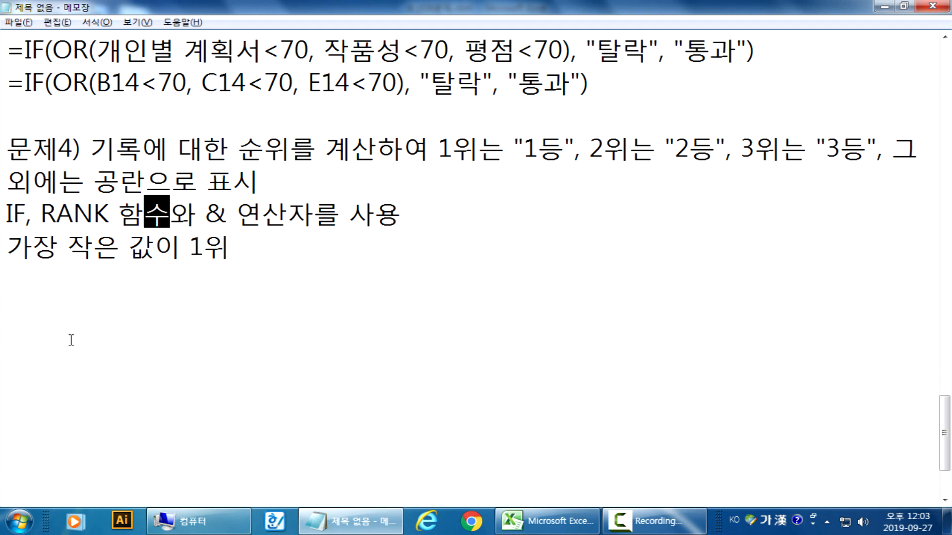
key(Down)
key(Down)
key(Down)
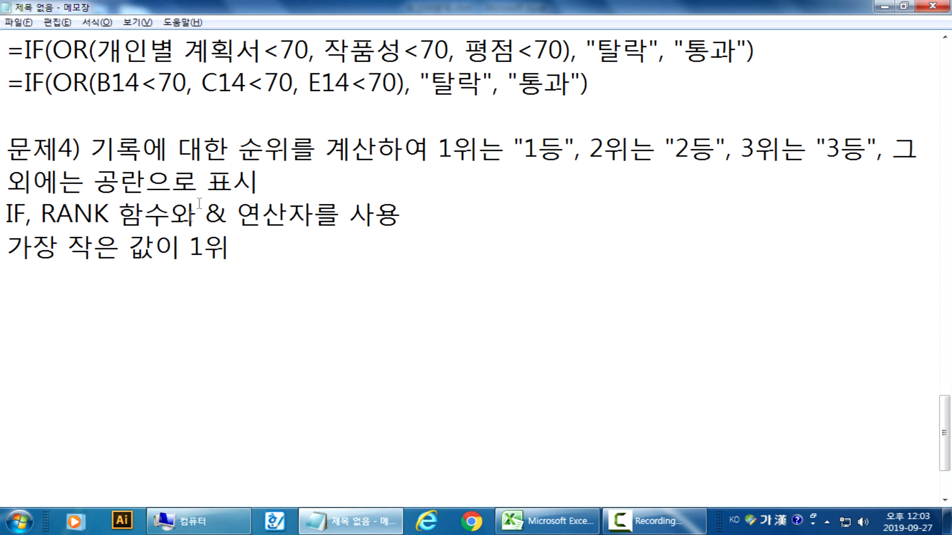
drag(229, 149, 372, 149)
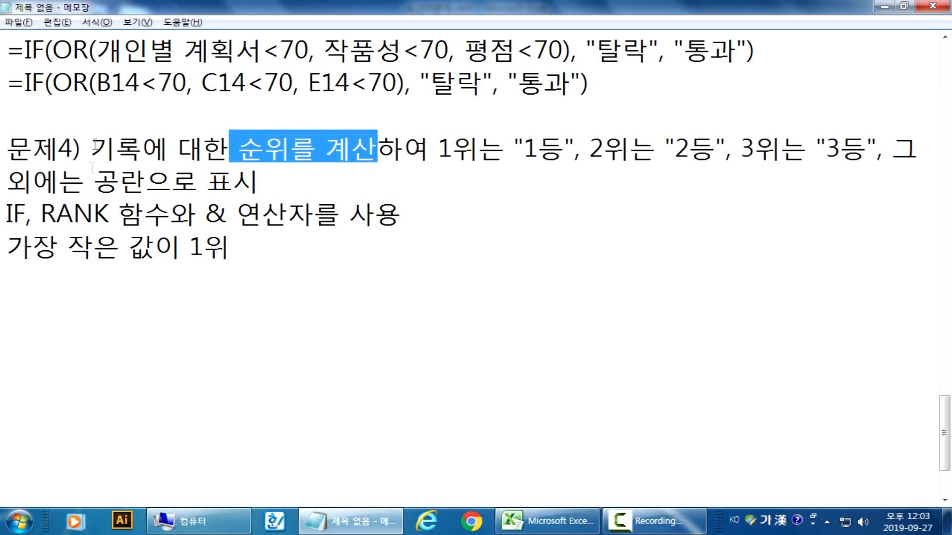
click(83, 210)
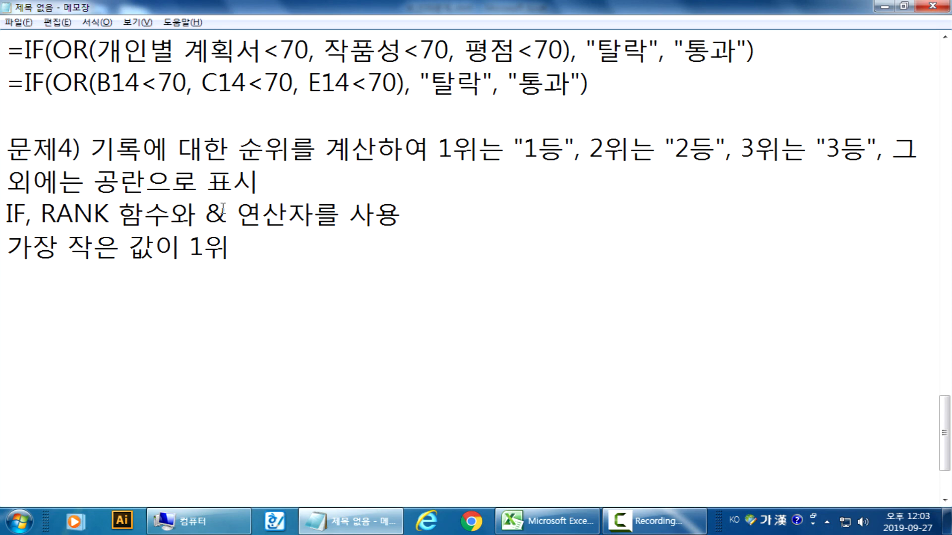
Switch to Excel and start a RANK formula in J14 of table 4 with I14 as the number.
key(alt+Tab)
scroll(554, 323, down, 3)
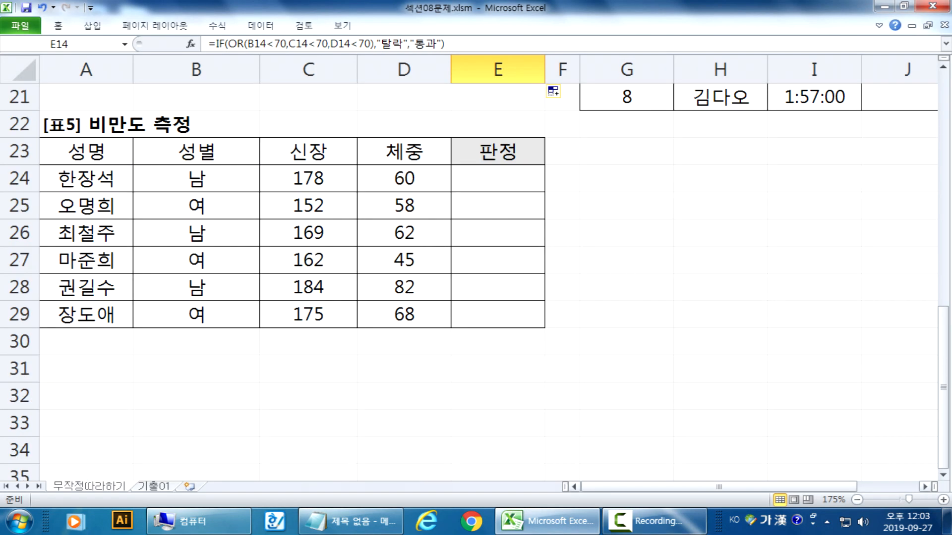
drag(684, 487, 773, 488)
scroll(782, 371, up, 3)
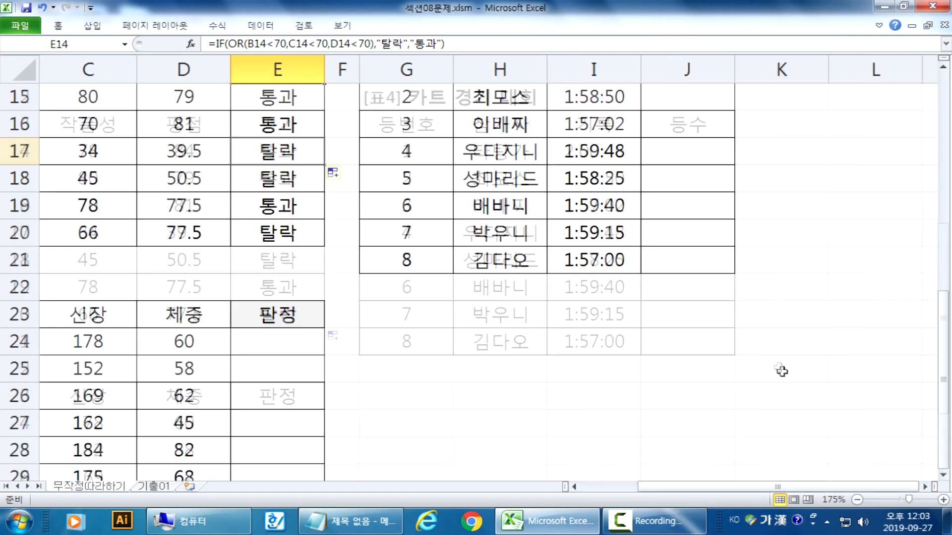
click(692, 150)
text(=rank()
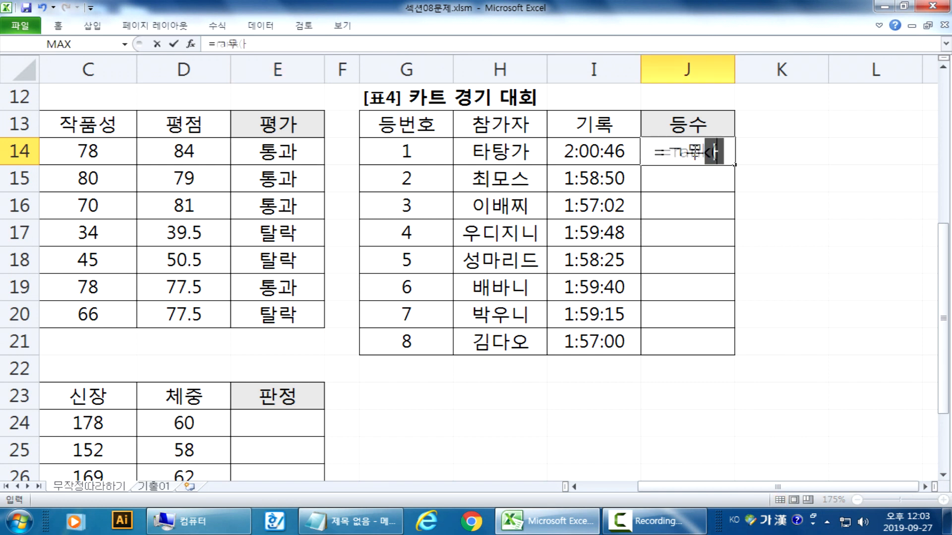
key(Left)
text(,)
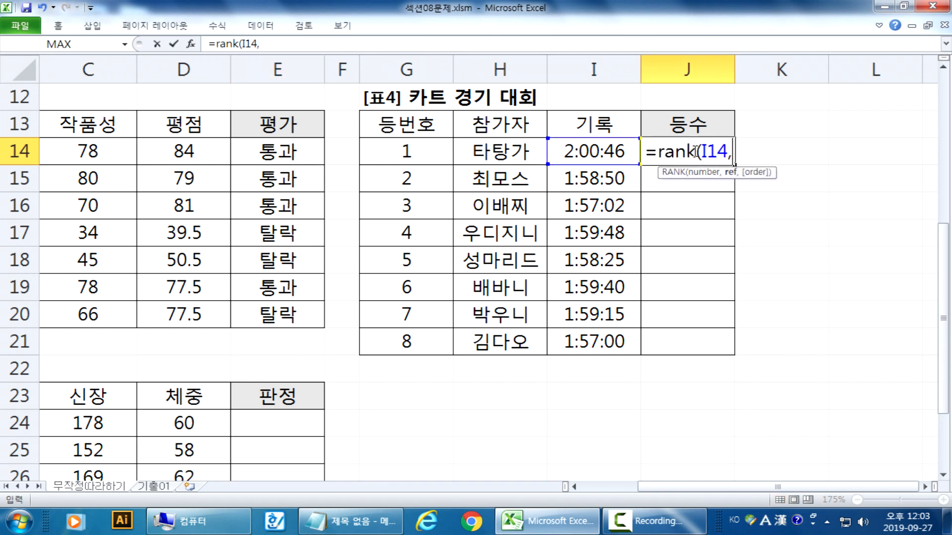
Set the RANK reference to the 기록 range I14:I21 as the absolute range $I$14:$I$21.
key(Left)
key(shift+Down)
key(shift+Down)
key(shift+Down)
key(shift+Down)
key(shift+Down)
key(shift+Down)
key(shift+Down)
key(shift+Down)
key(shift+Up)
key(shift+Up)
key(shift+Down)
key(F4)
text(,)
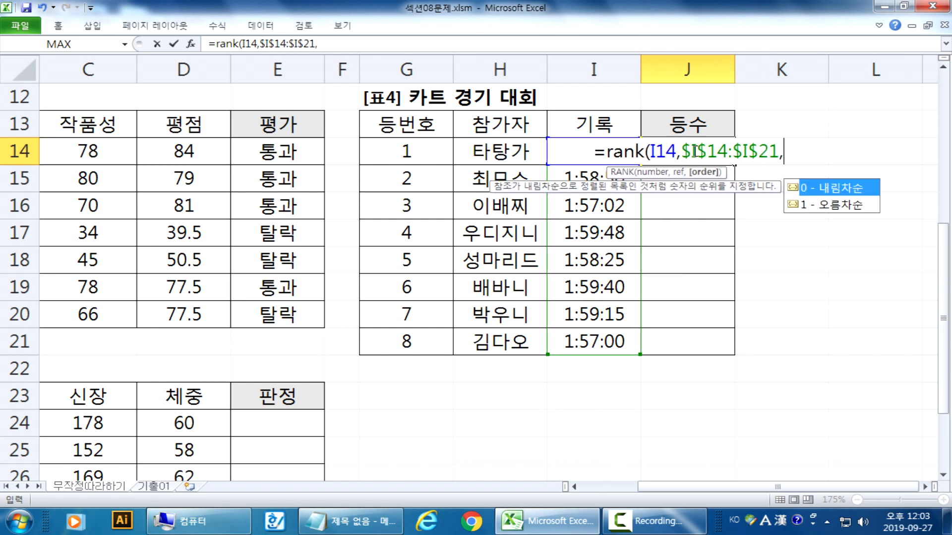
Complete the RANK formula with ascending order 1 (오름차순) and fill it down from J14 through J21.
click(843, 208)
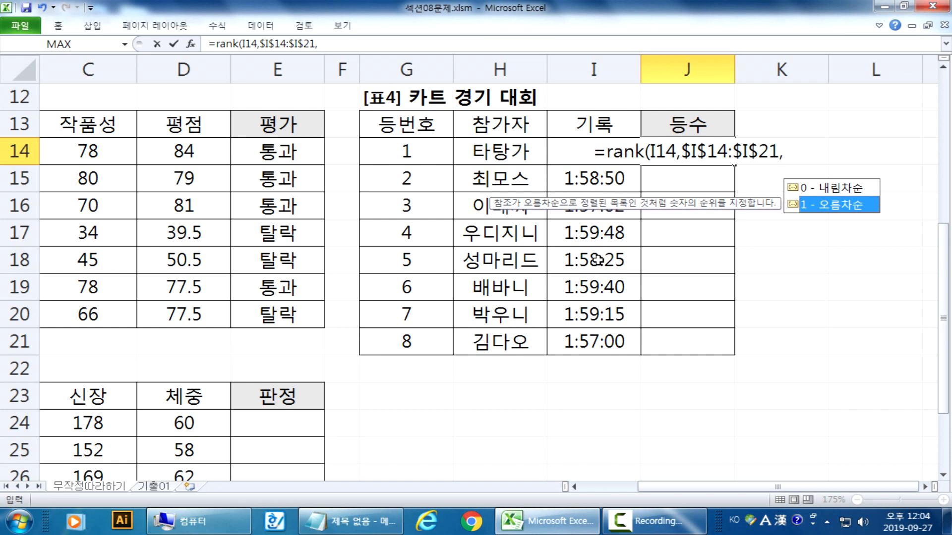
double_click(821, 206)
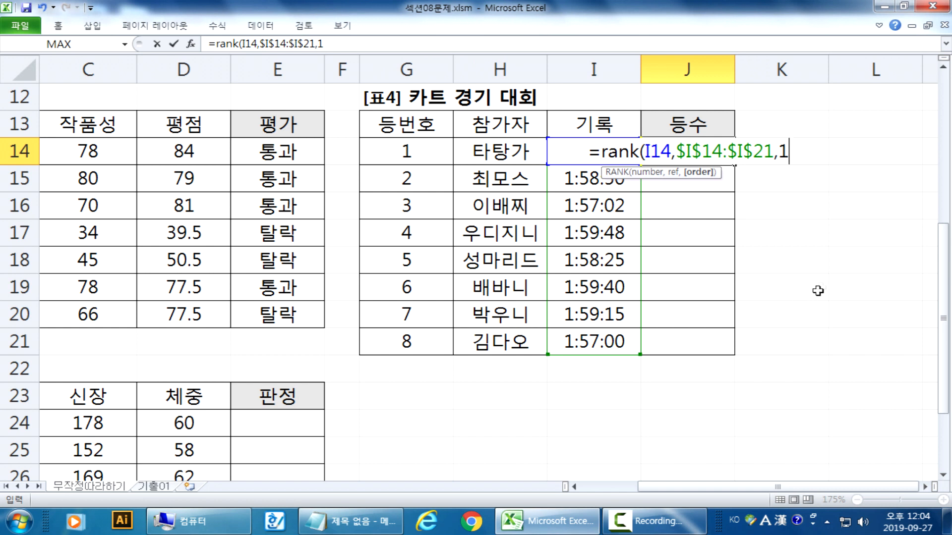
key(Return)
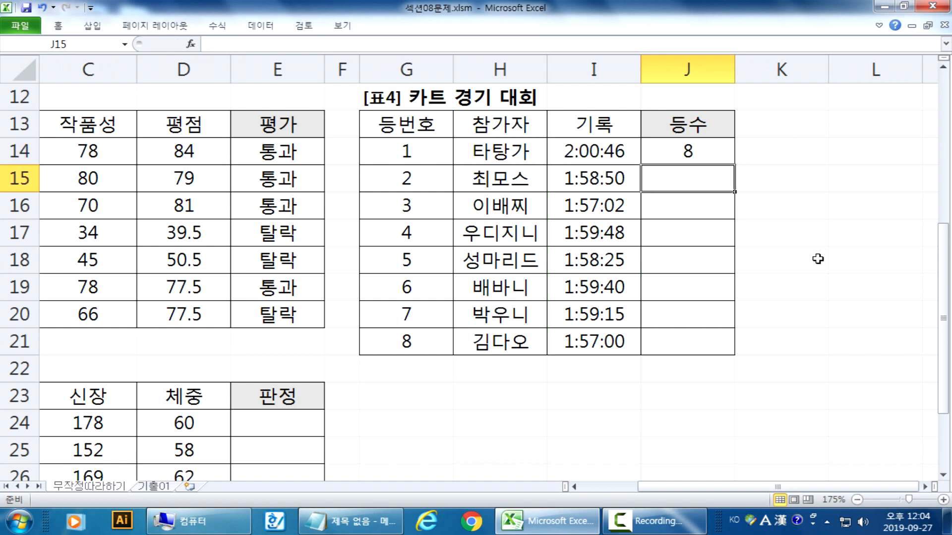
double_click(728, 161)
click(730, 159)
drag(734, 165, 734, 353)
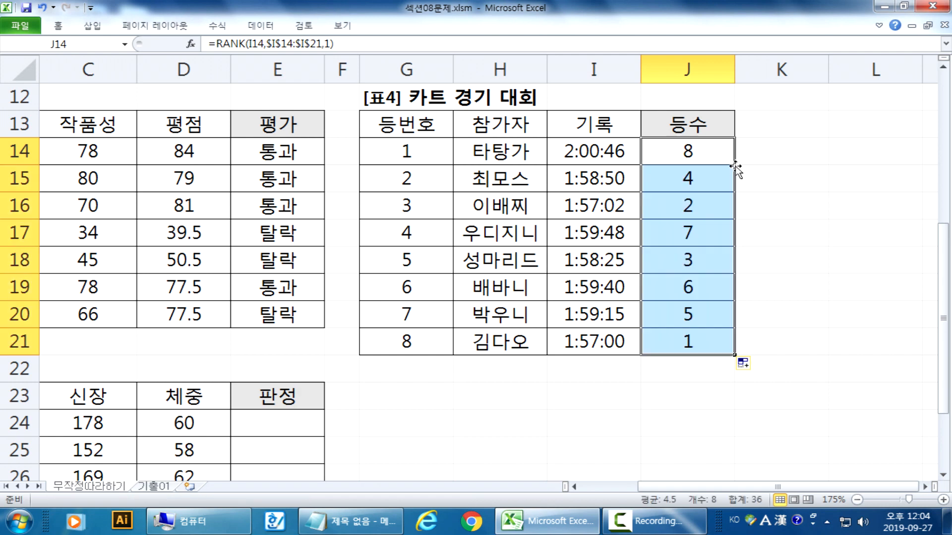
click(708, 157)
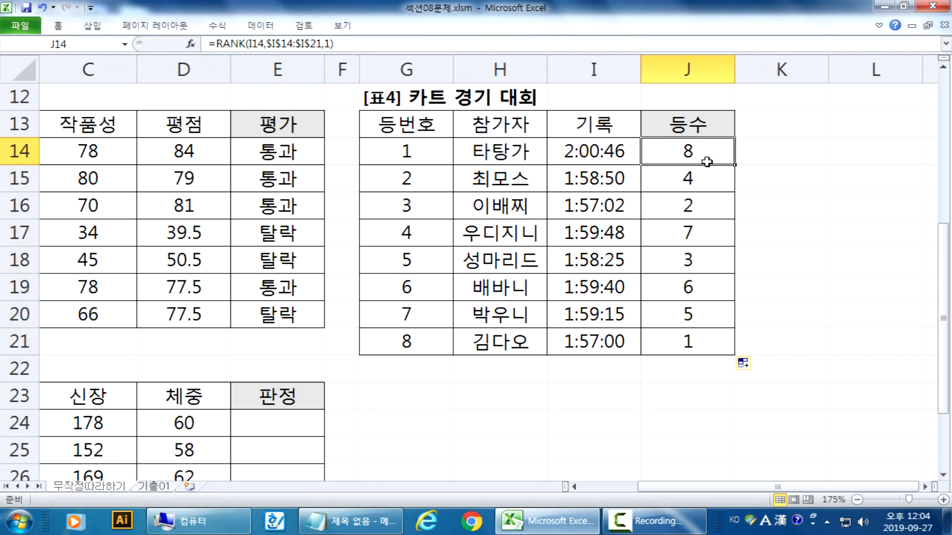
Switch to Notepad and add the line "=IF(조건식, 참, 거짓)" below problem 4, followed by blank lines.
key(alt+Tab)
click(229, 300)
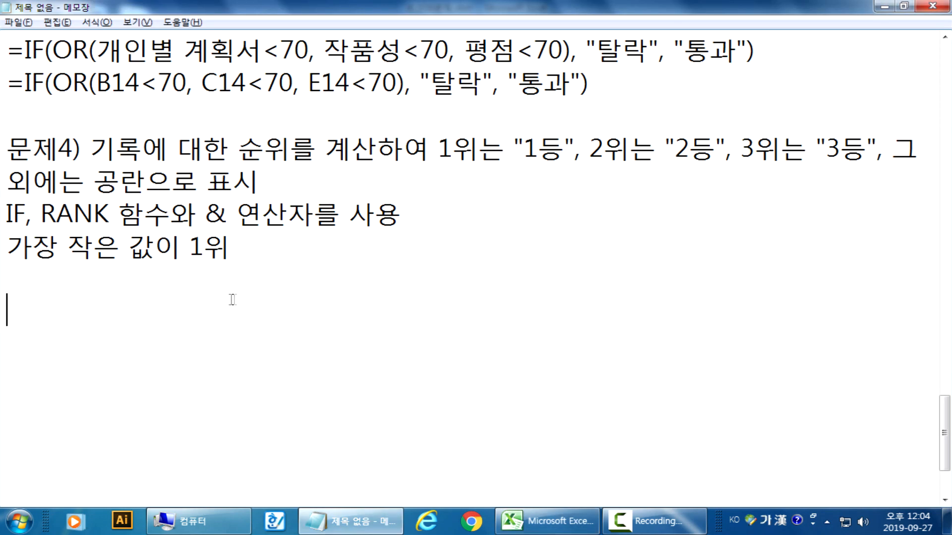
key(Return)
text(IF()
text(=)
key(End)
text(조건식, 참, 거짓))
key(Return)
key(Return)
key(Return)
key(Return)
key(Return)
key(Return)
key(Return)
key(Return)
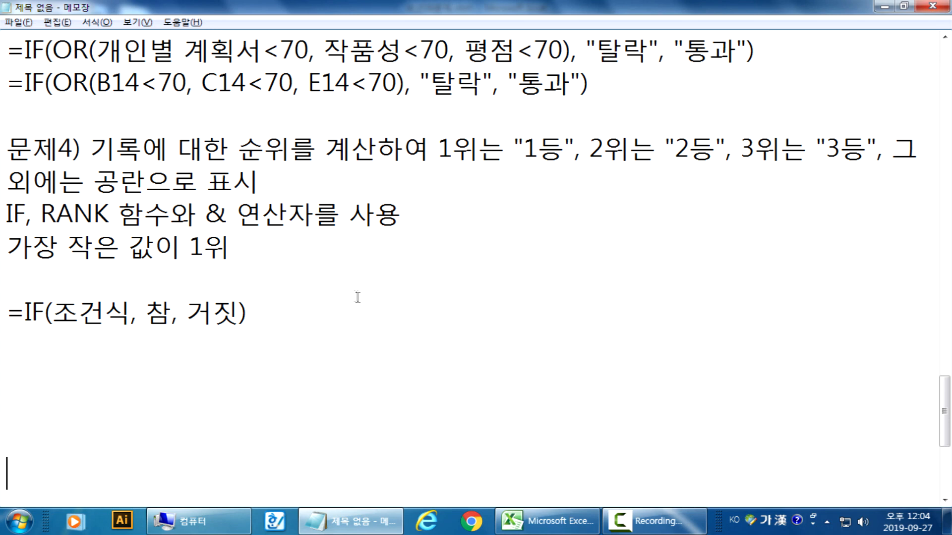
Duplicate the "=IF(조건식, 참, 거짓)" line directly below itself and highlight "기록에 대한 순위를" in problem 4.
click(30, 276)
drag(10, 214, 12, 243)
key(ctrl+c)
click(74, 240)
key(ctrl+v)
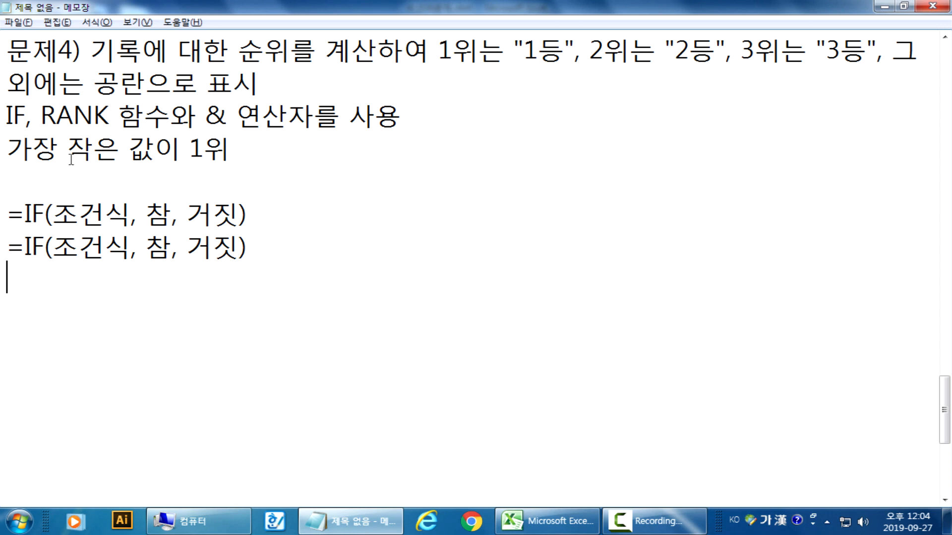
drag(89, 50, 327, 52)
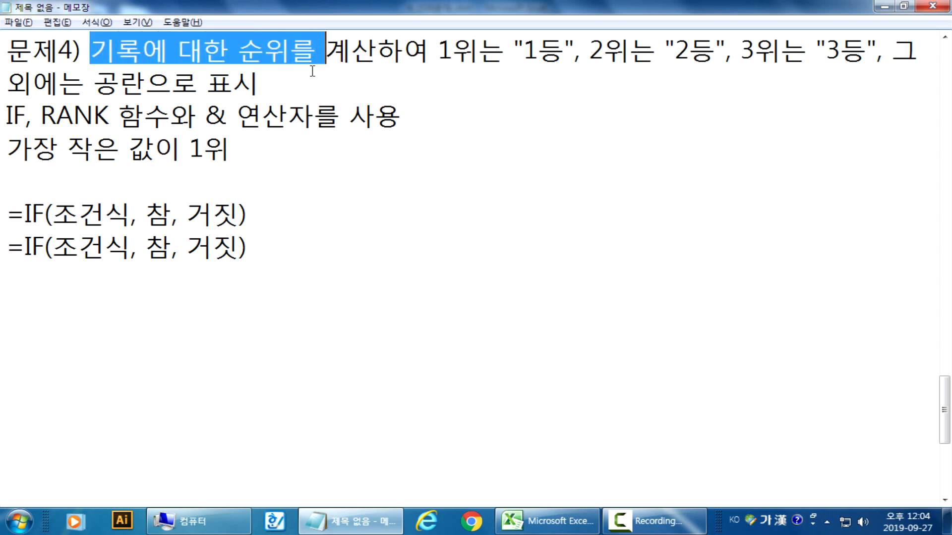
Replace 조건식 in the second IF line with 순위=1 and highlight the "=1" part of the condition.
drag(53, 247, 131, 246)
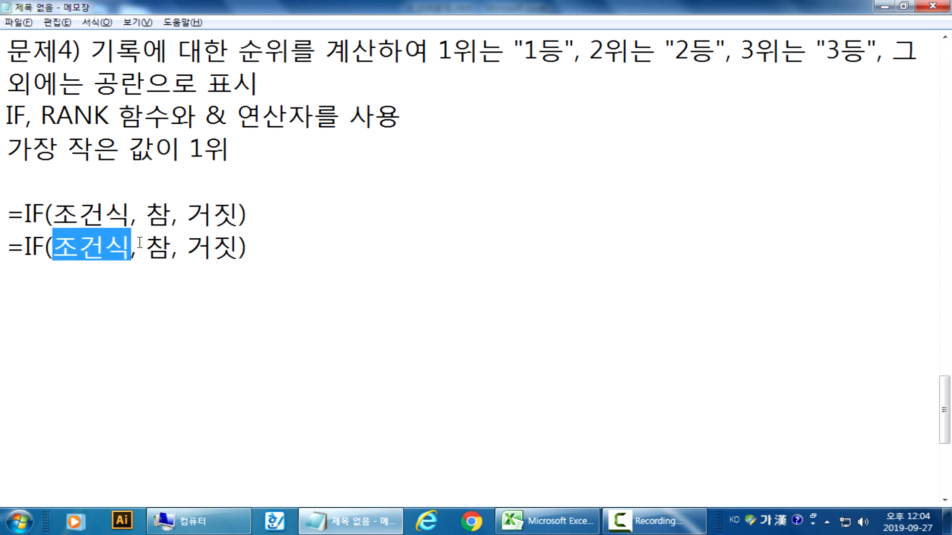
text(순위)
key(BackSpace)
text(위=1)
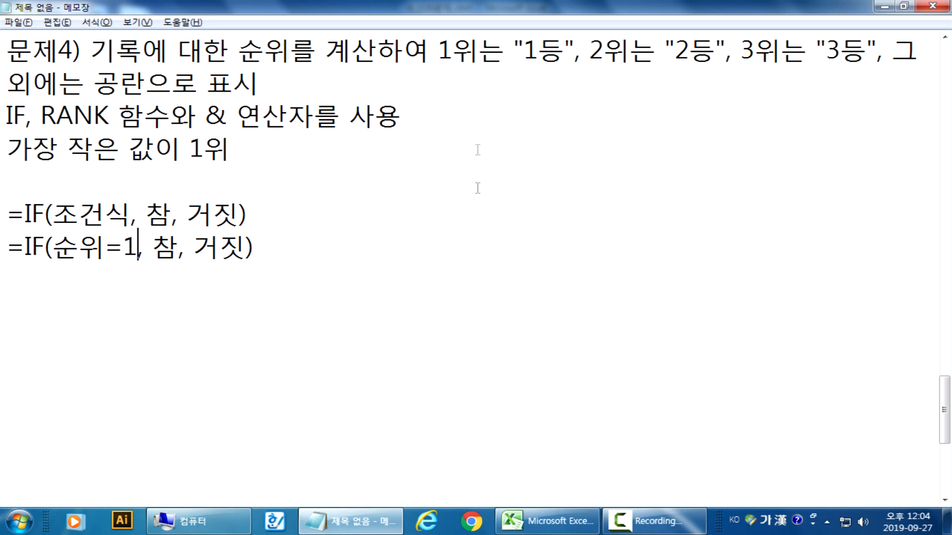
drag(438, 49, 453, 48)
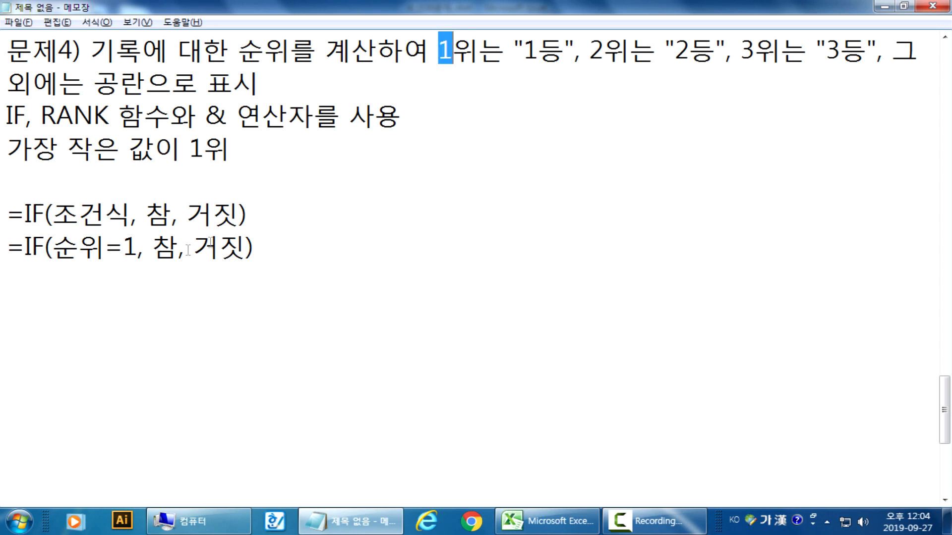
drag(105, 246, 138, 247)
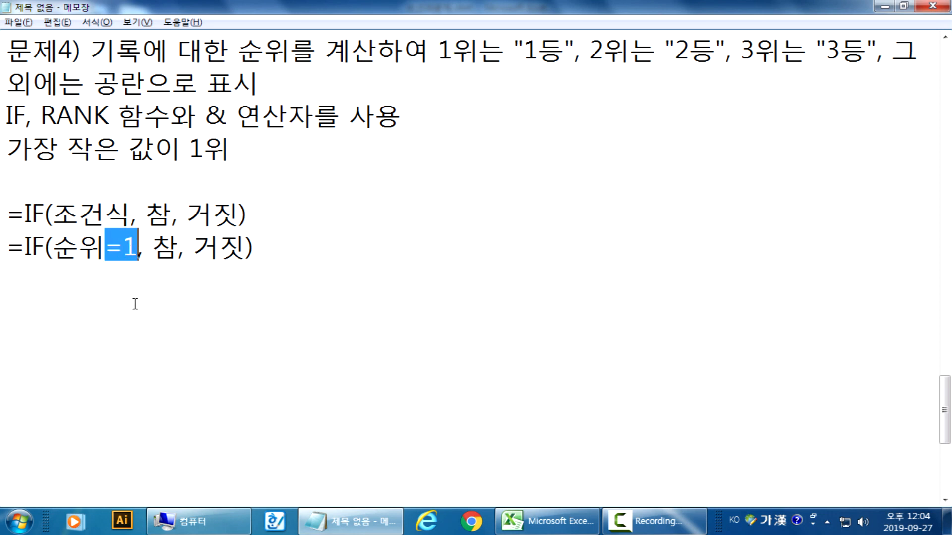
Replace 참 in the second IF line with "1등" and open a nested IF( before 거짓.
drag(152, 246, 177, 247)
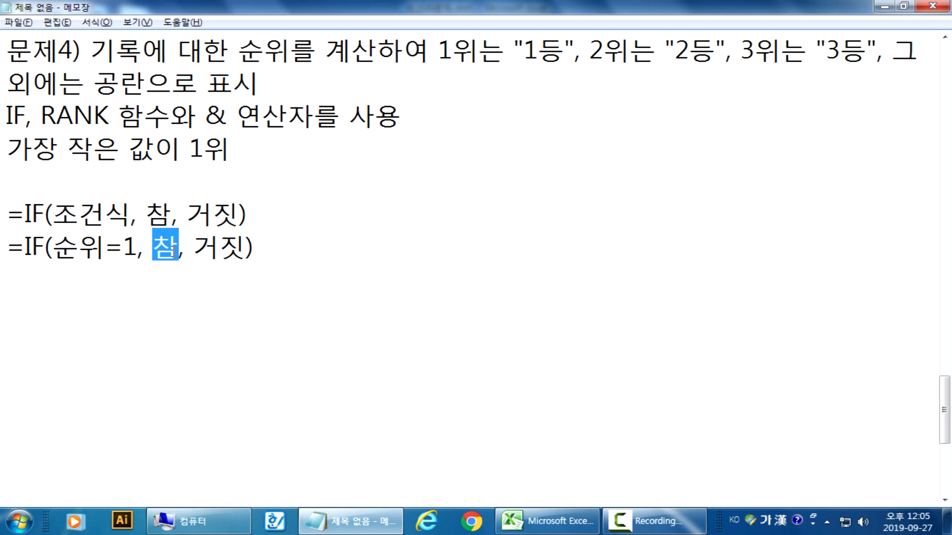
text("1등")
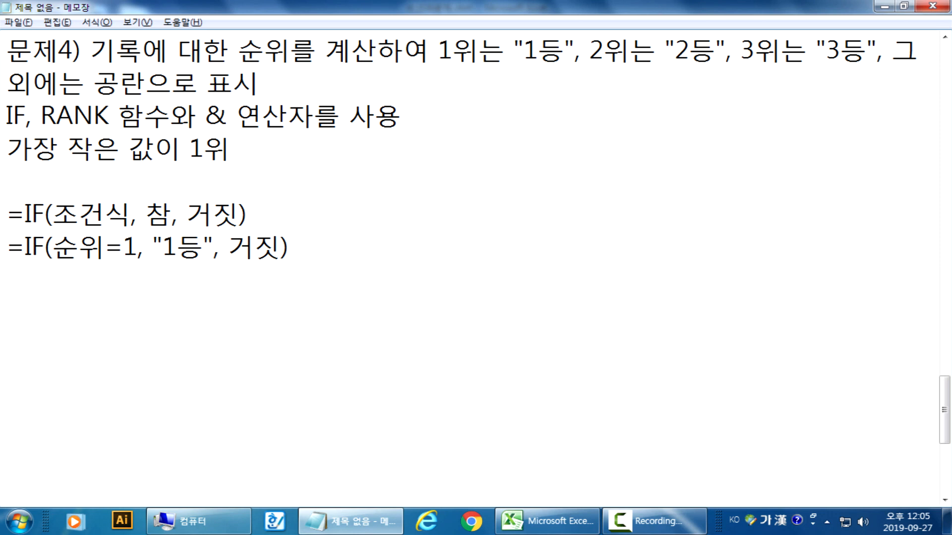
key(Hangul)
text(IF()
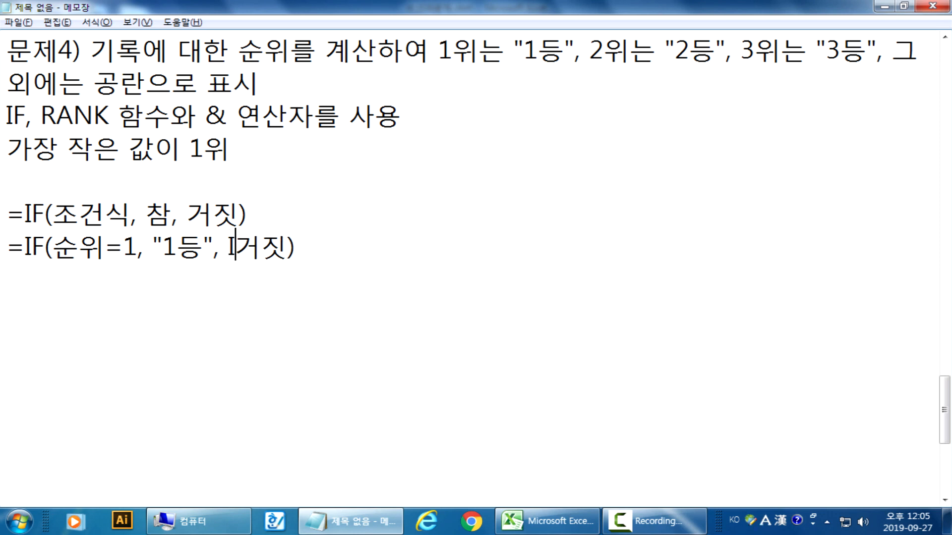
key(ctrl+v)
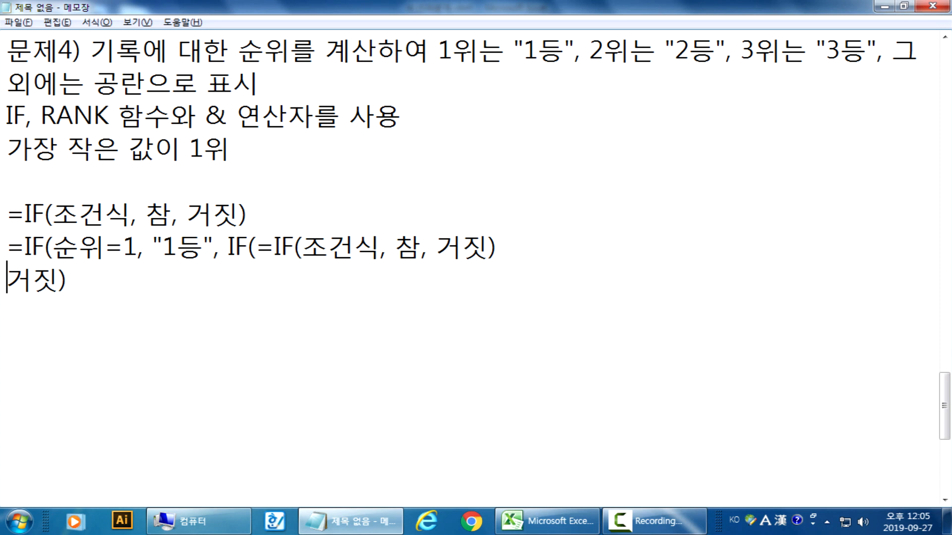
key(Left)
key(Left)
key(Left)
key(Left)
key(Left)
key(Left)
key(Left)
key(Left)
key(Left)
key(Left)
key(Left)
key(Left)
key(Left)
key(Left)
key(Left)
key(Left)
key(Left)
key(Left)
key(Right)
key(Right)
key(Right)
key(shift+End)
key(Delete)
text(IF)
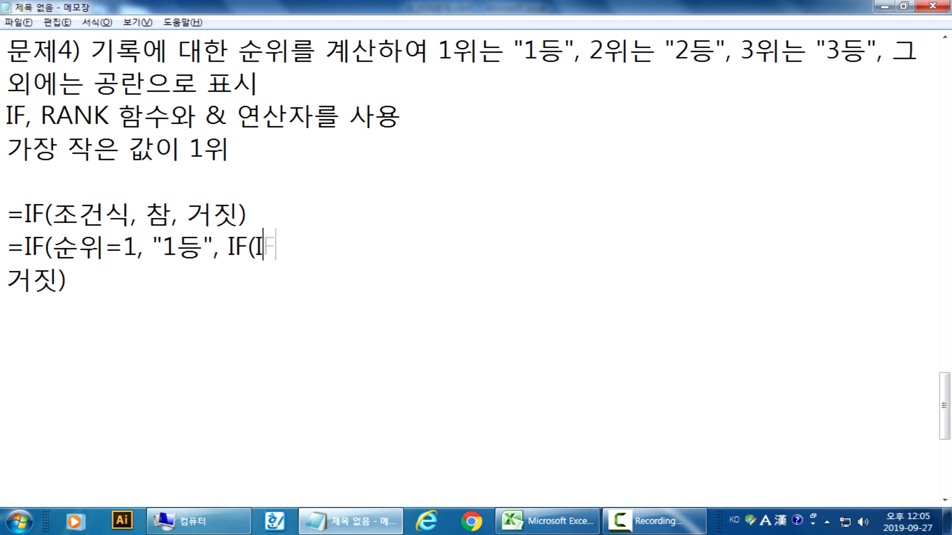
text(*()
key(BackSpace)
key(BackSpace)
key(BackSpace)
key(BackSpace)
text(TNS)
key(BackSpace)
key(BackSpace)
key(BackSpace)
Fill the nested IF with the condition 순위=2 and the true value "2등".
key(Hangul)
text(순위2)
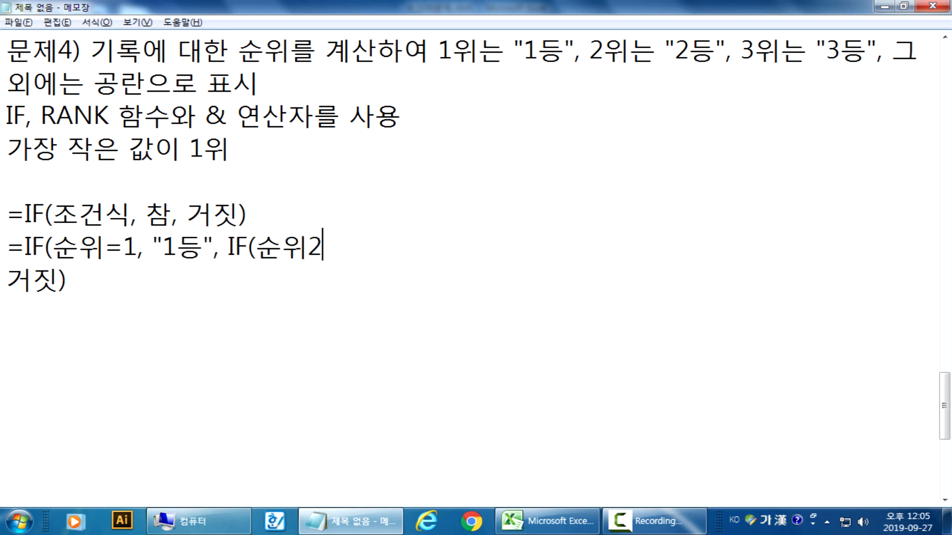
key(BackSpace)
text(=2, "@ㄷ)
key(BackSpace)
key(BackSpace)
text(2등",.)
key(BackSpace)
Add a third nested IF with the condition 순위=3 and the true value "3등".
key(Hangul)
text(IF()
key(Hangul)
text(순위=)
key(BackSpace)
text(=3, )
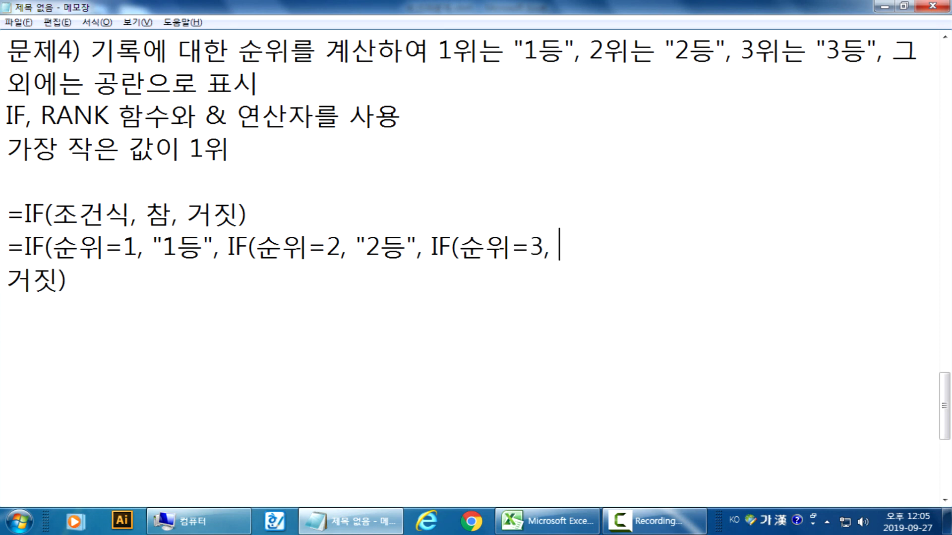
text("3드ㅇ", \)
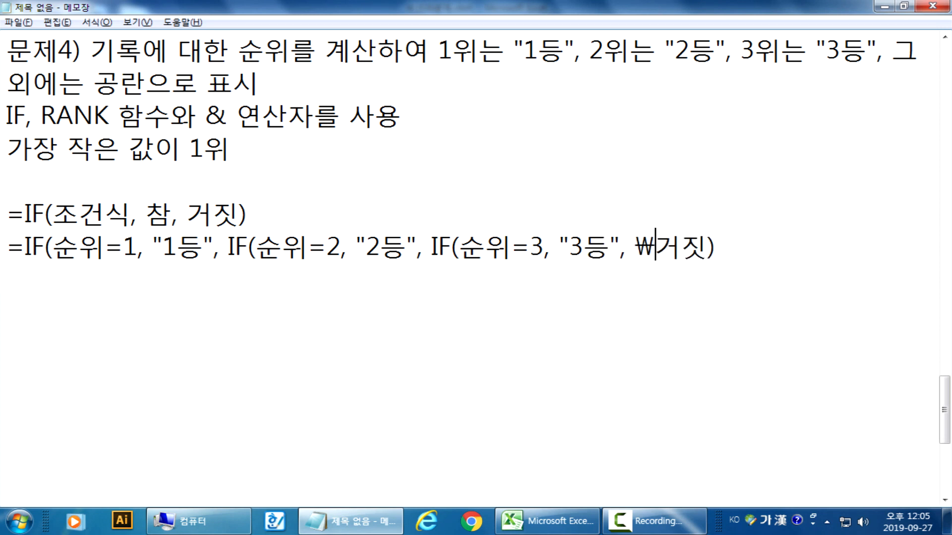
Replace the leftover 거짓 with 공란 and close the nested IFs so the line ends with three parentheses.
key(Delete)
key(Delete)
key(Delete)
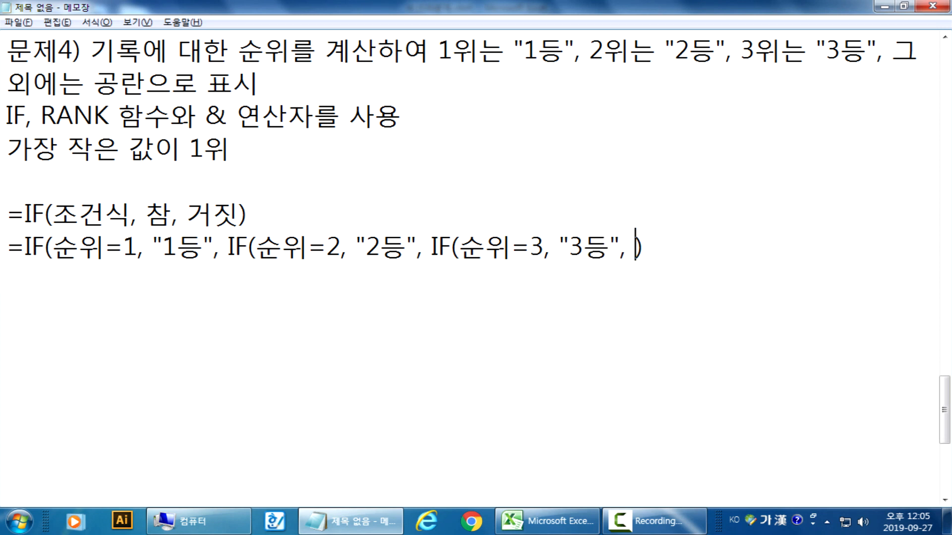
text(공란)
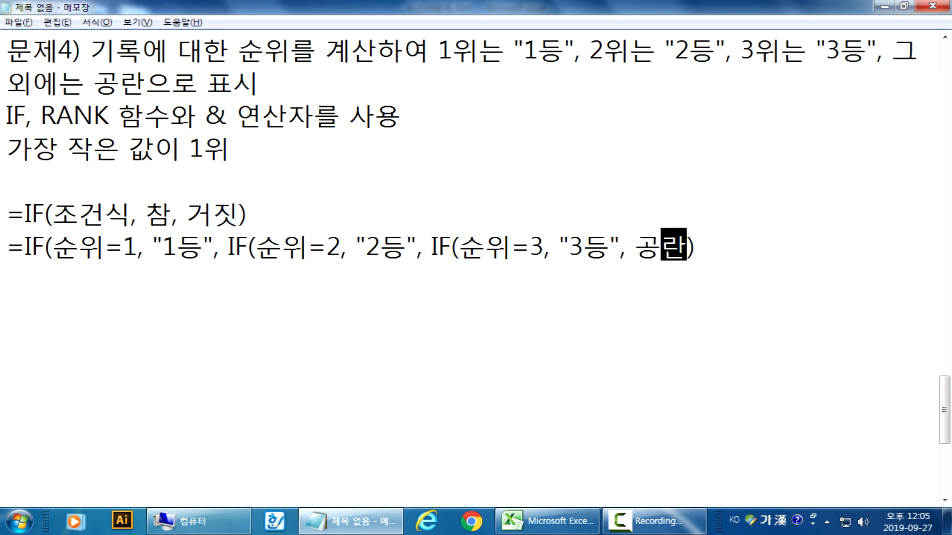
text()))
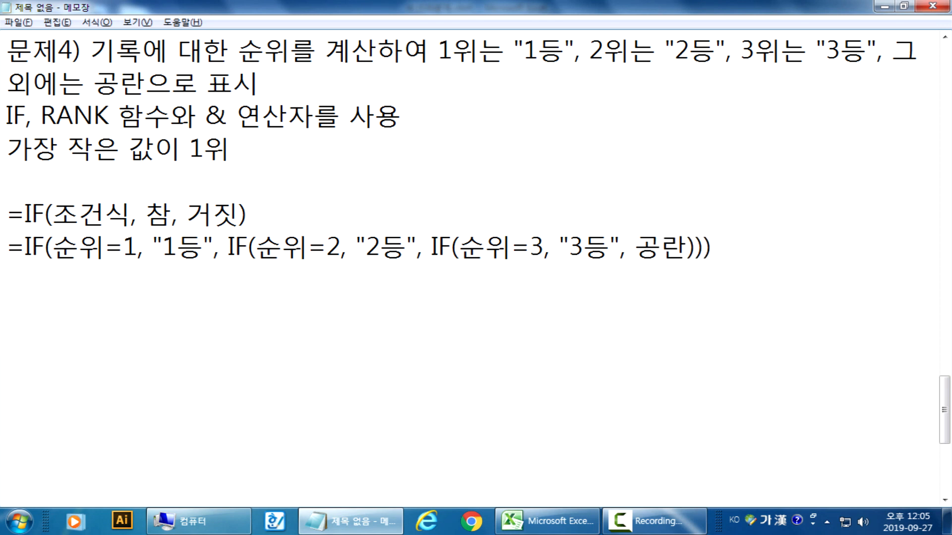
Mark the end of the nested IF line with XXX and highlight "& 연산자" in problem 4.
key(Return)
key(End)
key(Hangul)
text(XXX)
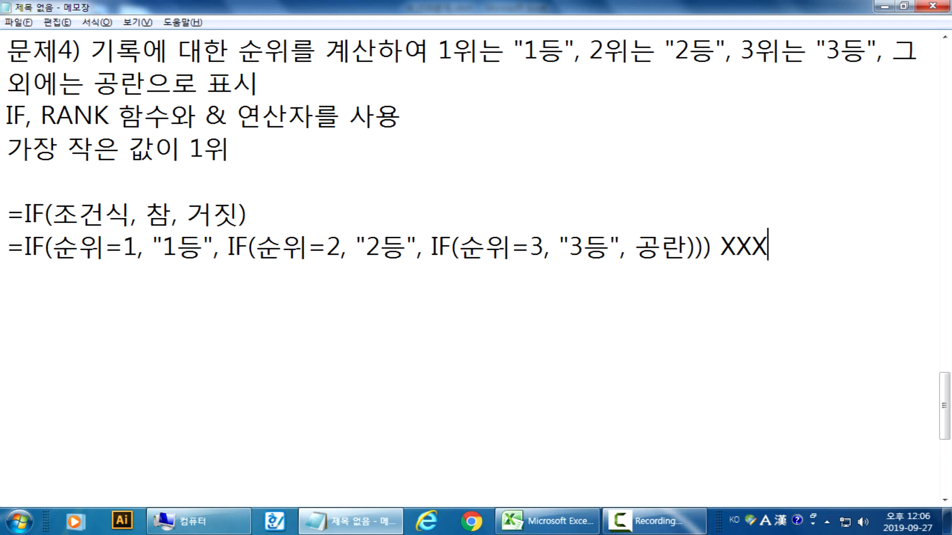
drag(206, 122, 303, 122)
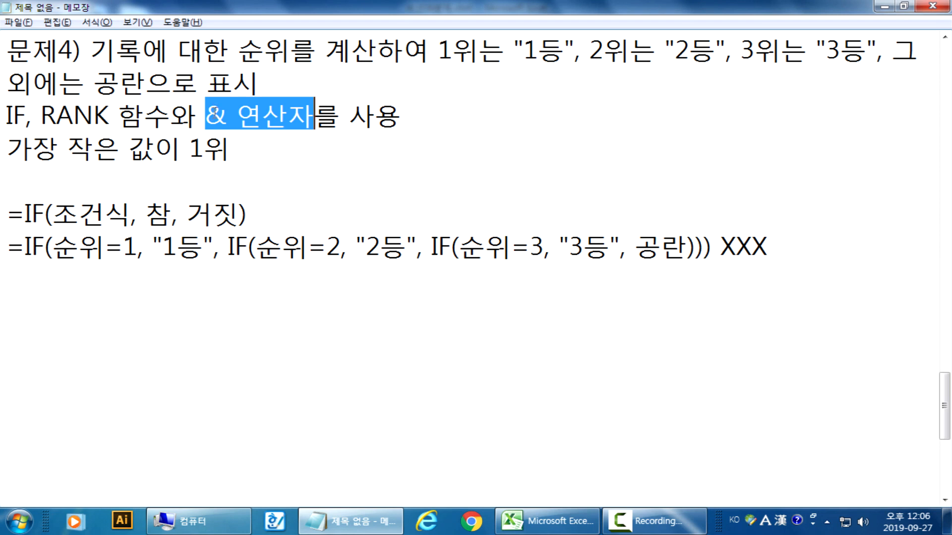
key(shift+Left)
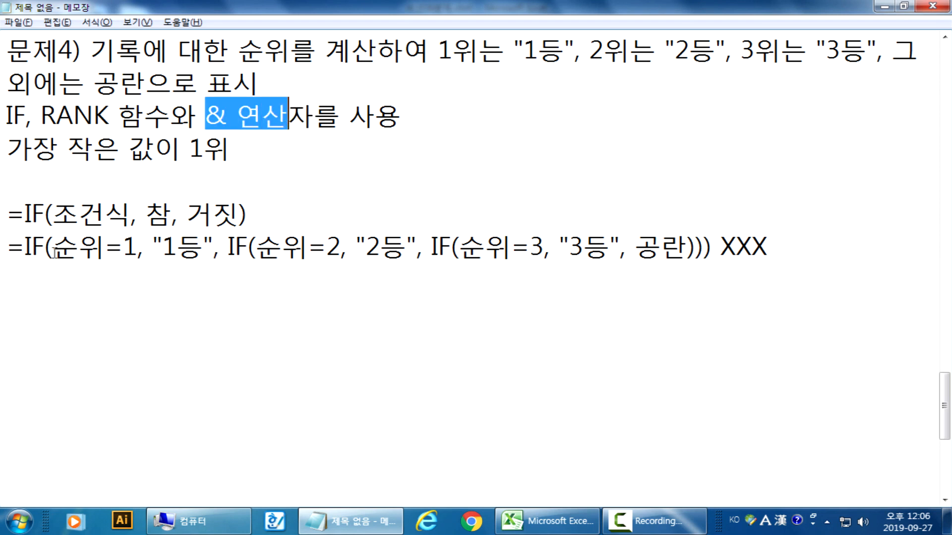
click(123, 248)
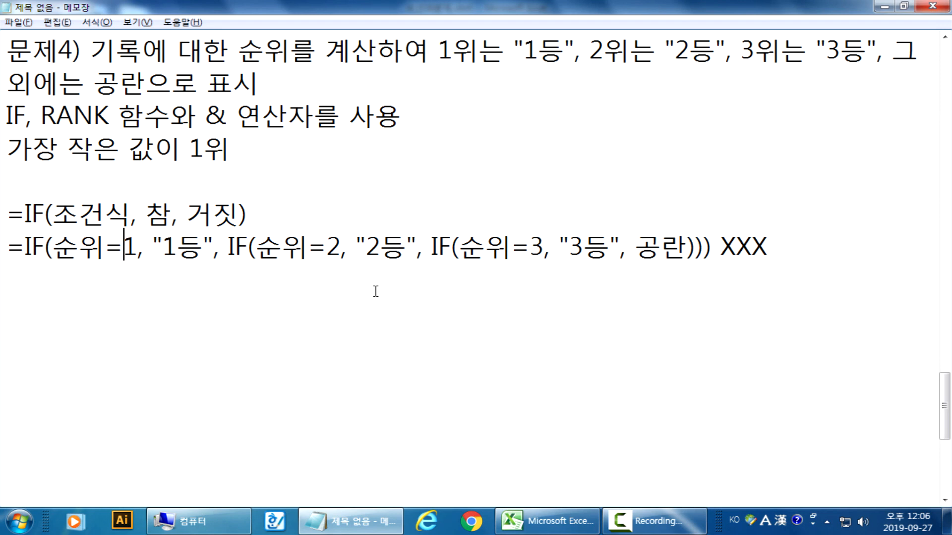
Start a new formula line "=IF(순위" below the nested IF line.
click(231, 291)
scroll(231, 291, down, 1)
text(=)
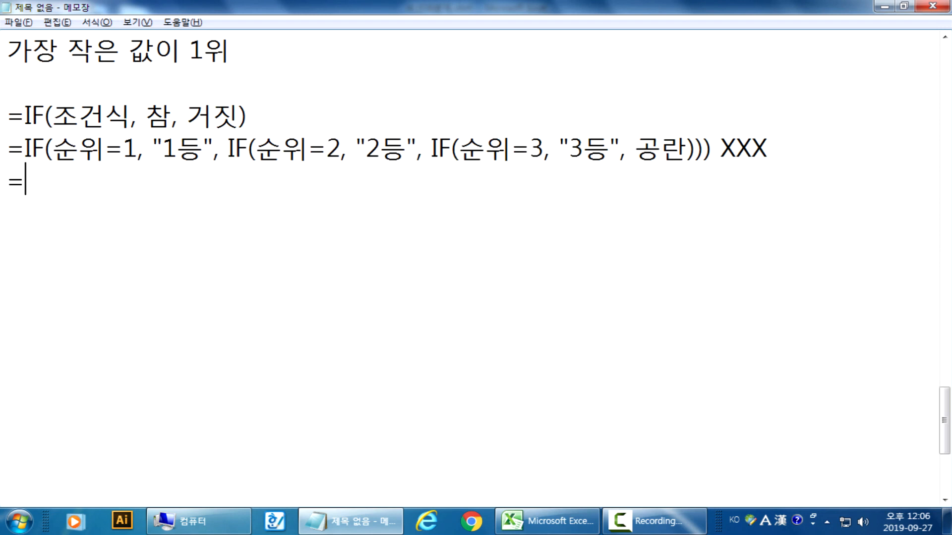
key(Hangul)
text(ㅑㄹ)
key(BackSpace)
key(BackSpace)
key(BackSpace)
text(=)
key(Hangul)
text(IF()
key(Hangul)
text(순위)
key(Hangul)
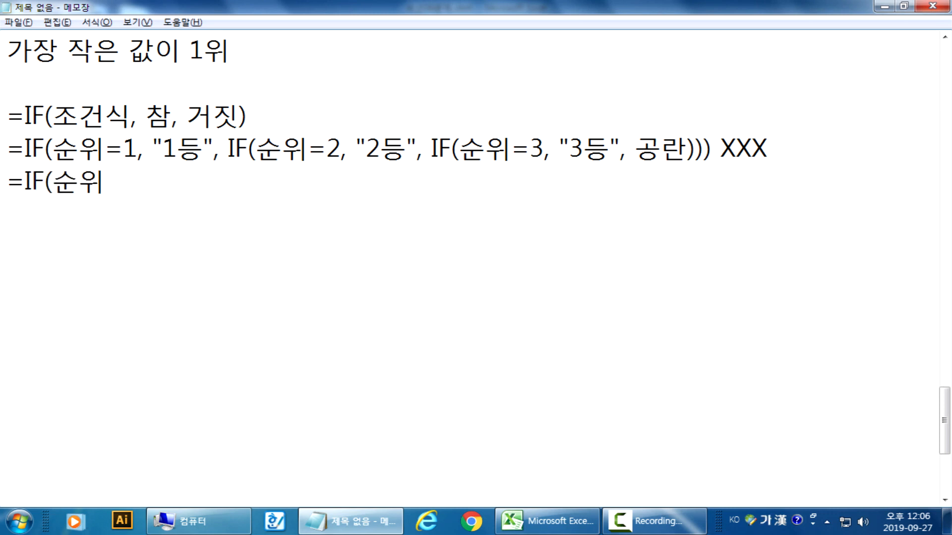
Complete the new line's condition as "순위<=3 또는 순위<4", highlighting both comparisons in turn.
text(<=3)
text(또는)
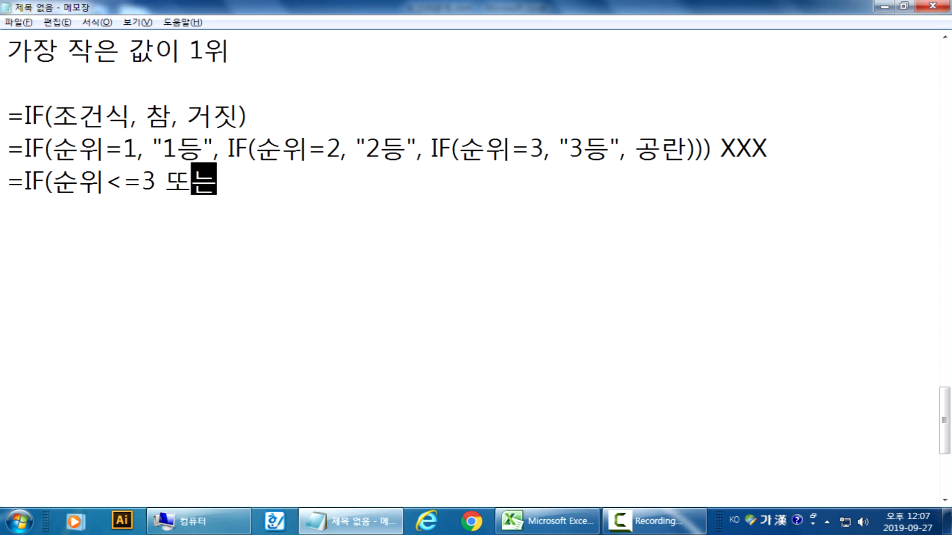
text( 순우ㅣ<4)
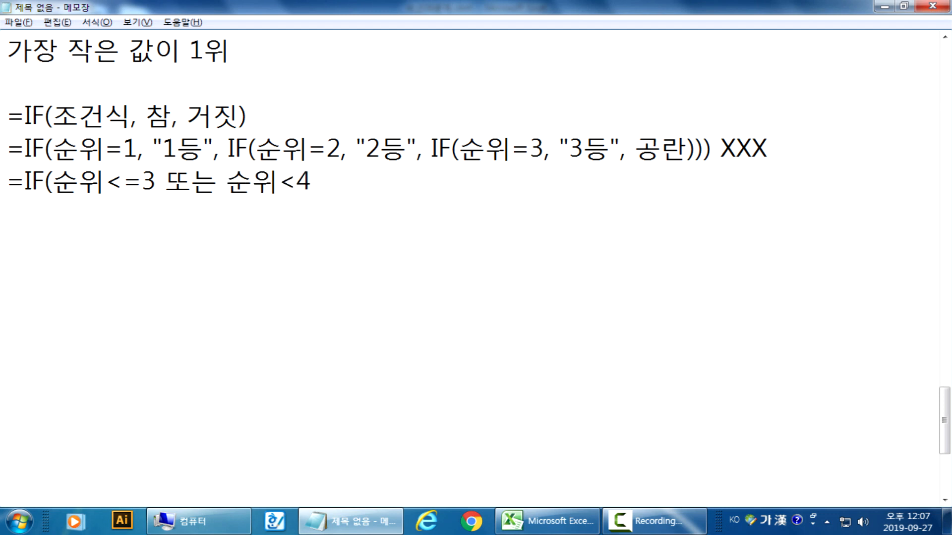
drag(157, 182, 87, 176)
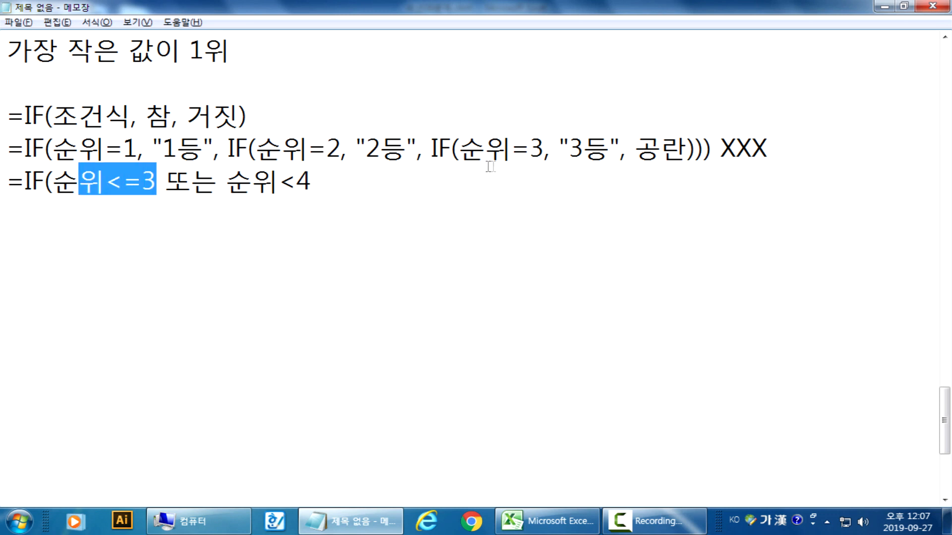
drag(296, 180, 312, 180)
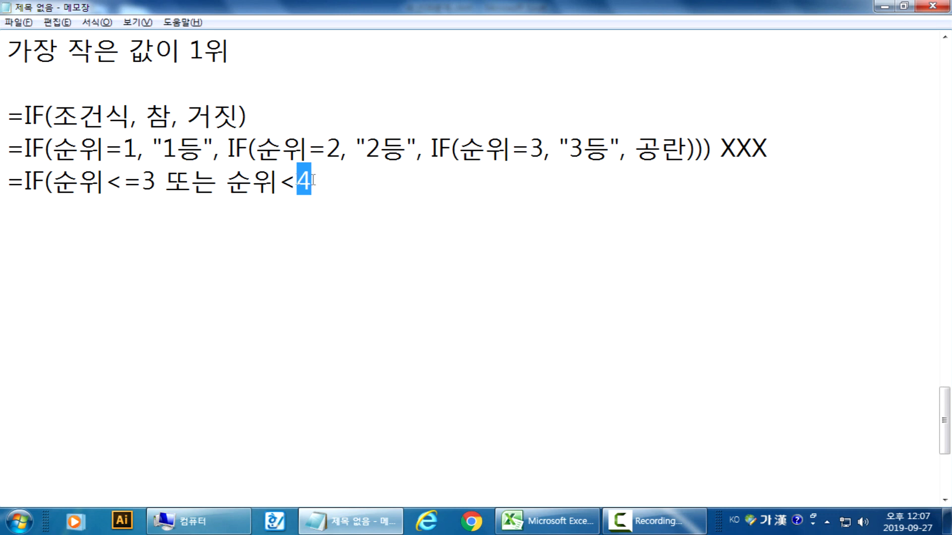
click(347, 183)
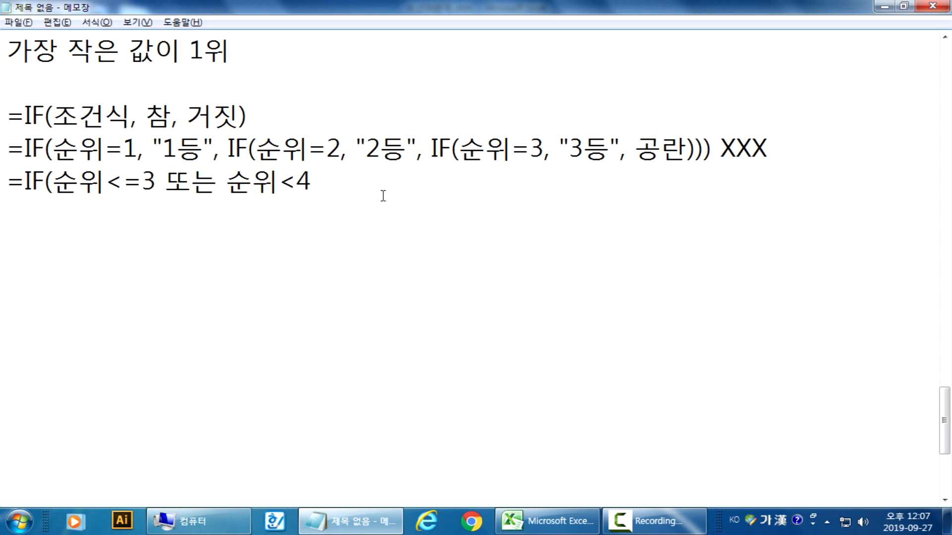
Finish the formula with true value 순위&"위" and false value "", and highlight "& 연산자" in problem 4.
text(, )
text(순우)
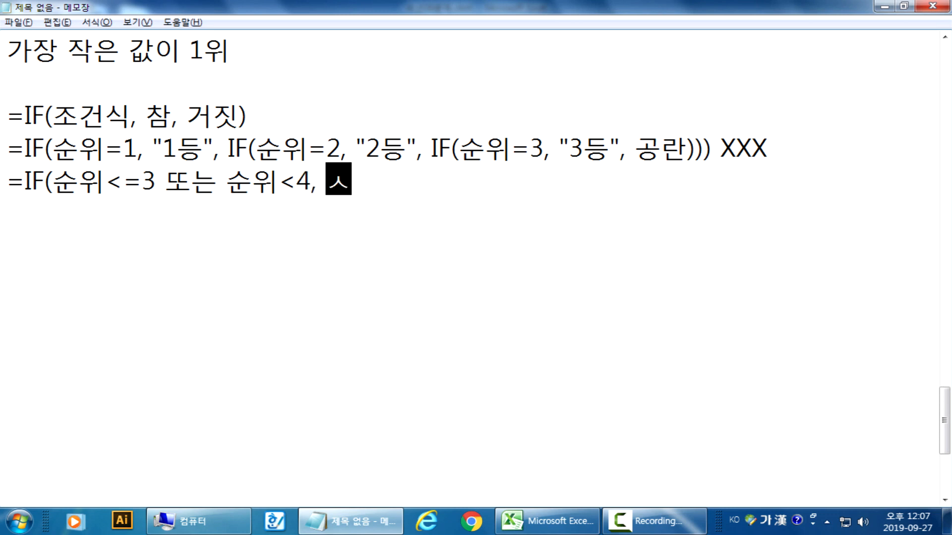
text(ㅣ)
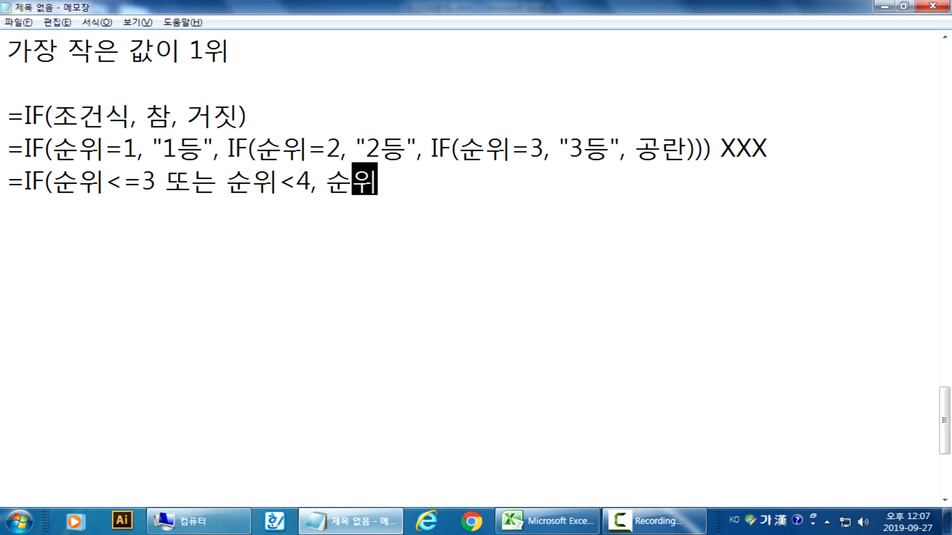
text(&"위")
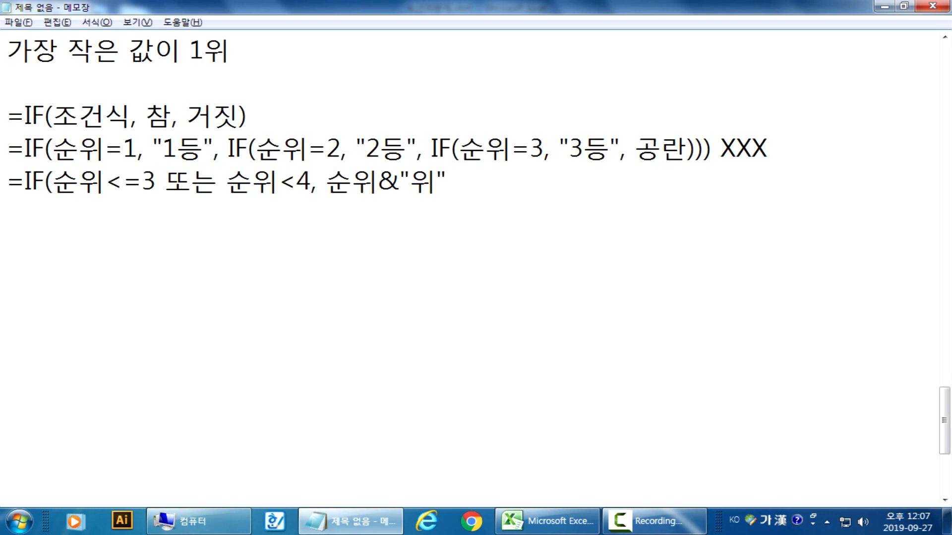
text(, ""))
key(Return)
scroll(424, 193, up, 1)
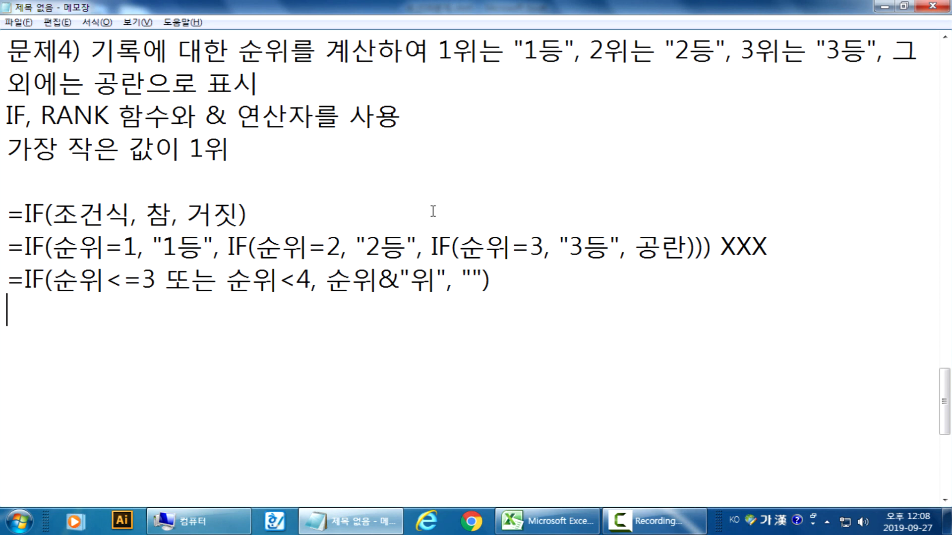
drag(205, 116, 308, 118)
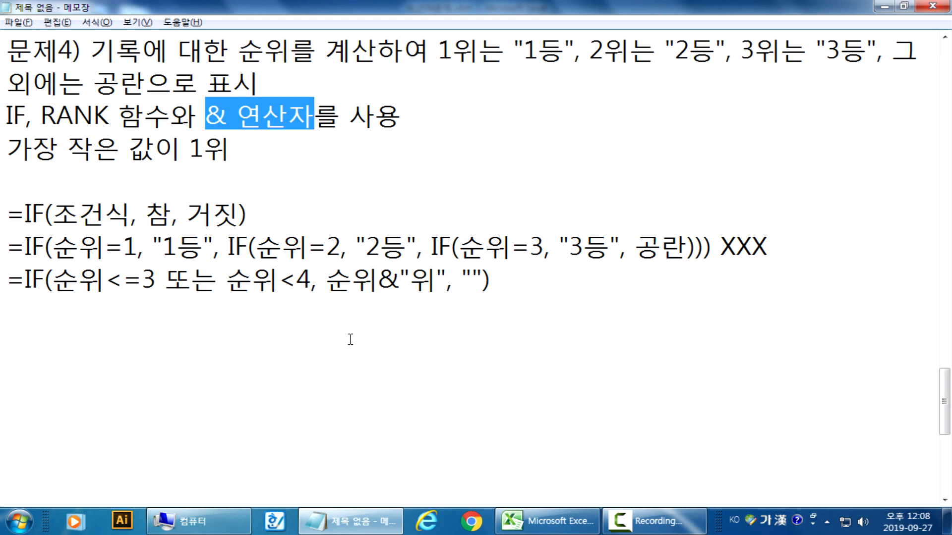
Duplicate the nested IF line marked XXX directly below itself.
drag(7, 245, 7, 279)
key(ctrl+c)
click(7, 278)
key(ctrl+v)
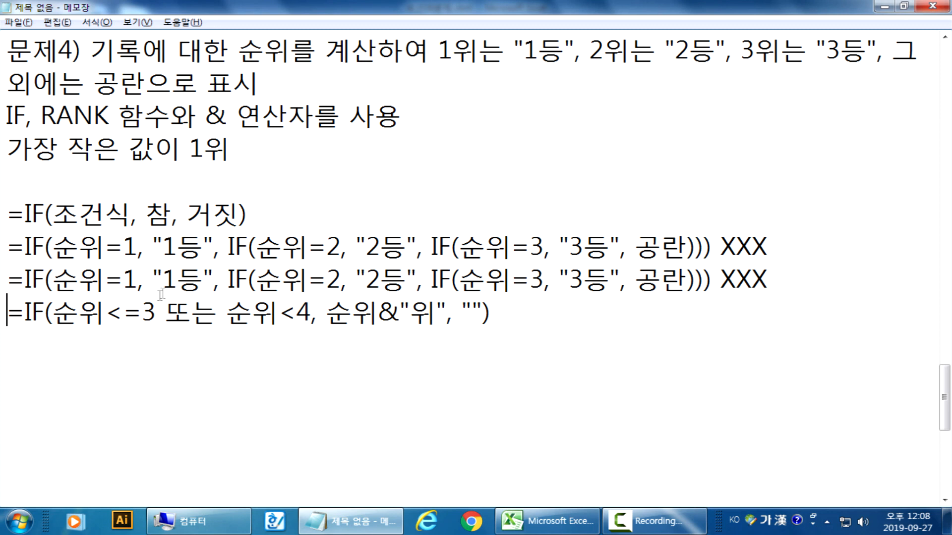
Remove 등 from all three results in the copied nested IF line, leaving "1", "2" and "3".
click(177, 276)
key(Delete)
click(355, 277)
key(Delete)
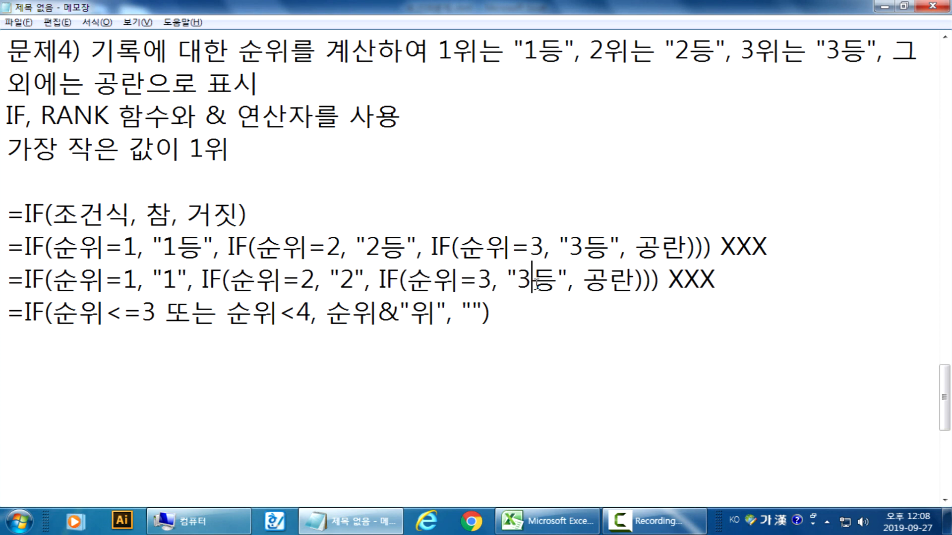
key(Delete)
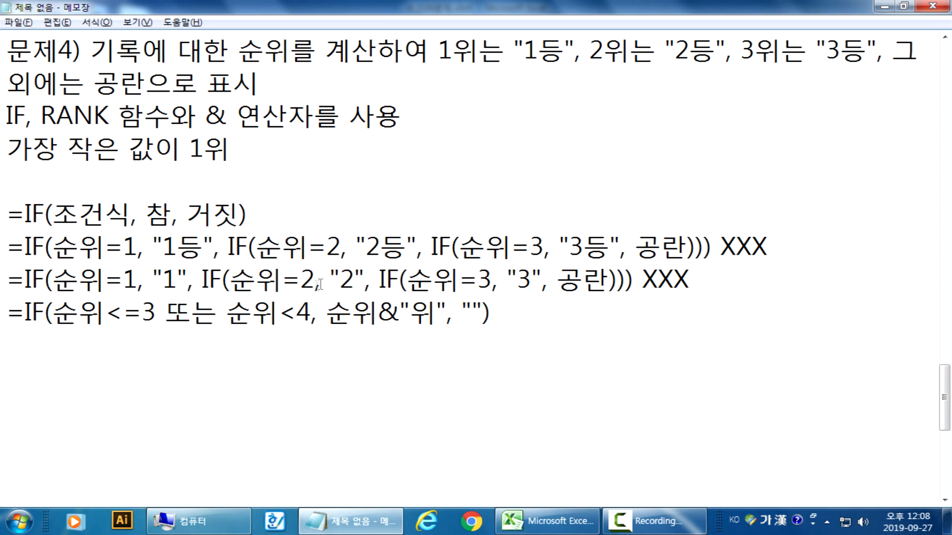
Append &"등" after "1", "2" and "3" in the copied nested IF line, and highlight its first condition and & operator.
click(188, 281)
text(&"등")
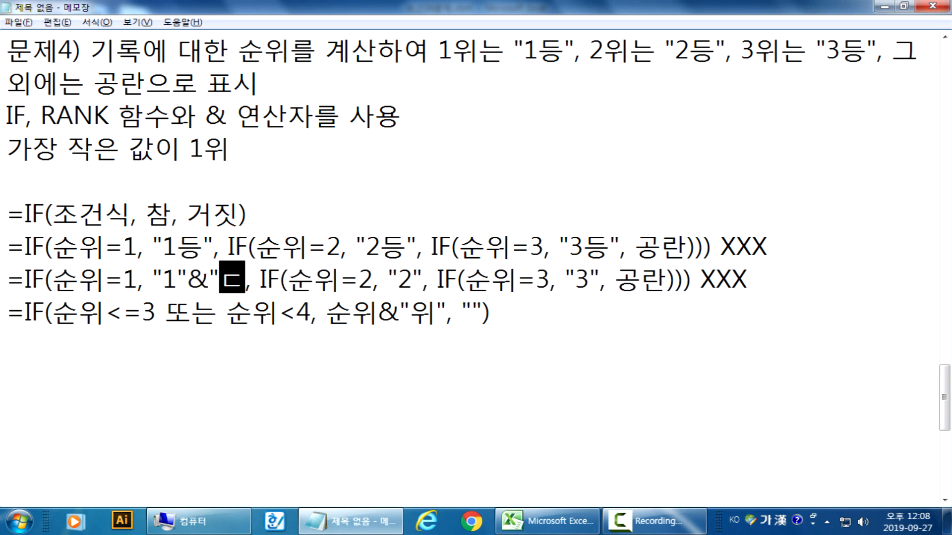
drag(256, 281, 188, 281)
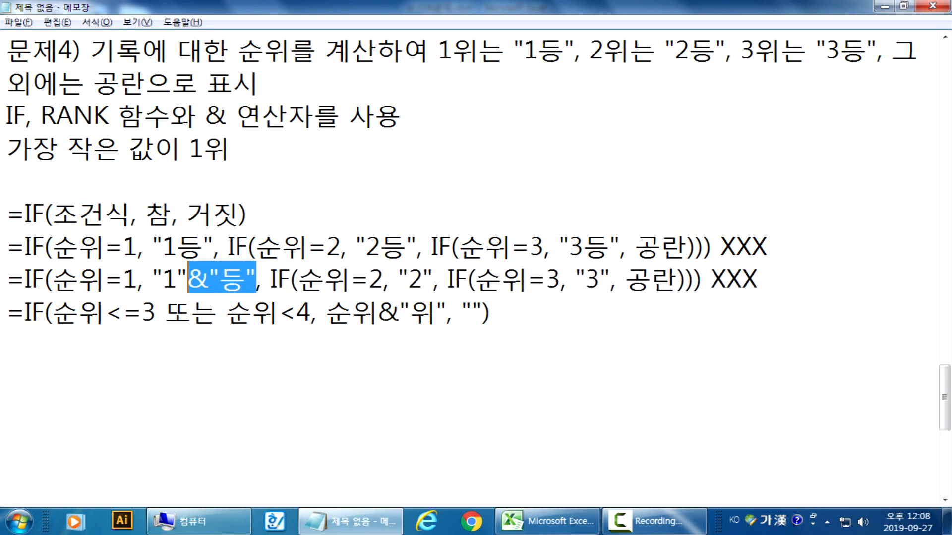
click(436, 276)
key(ctrl+v)
click(681, 281)
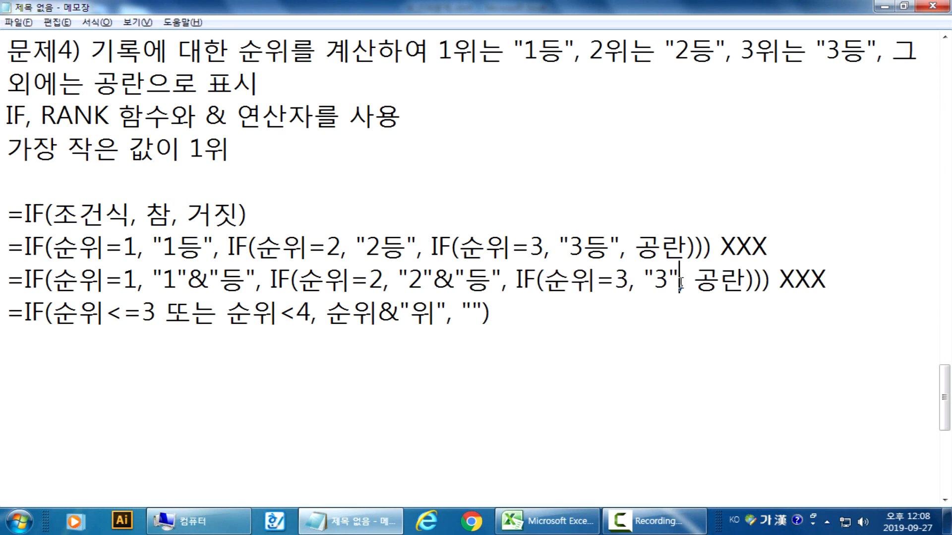
key(ctrl+v)
drag(10, 277, 147, 274)
drag(82, 277, 107, 278)
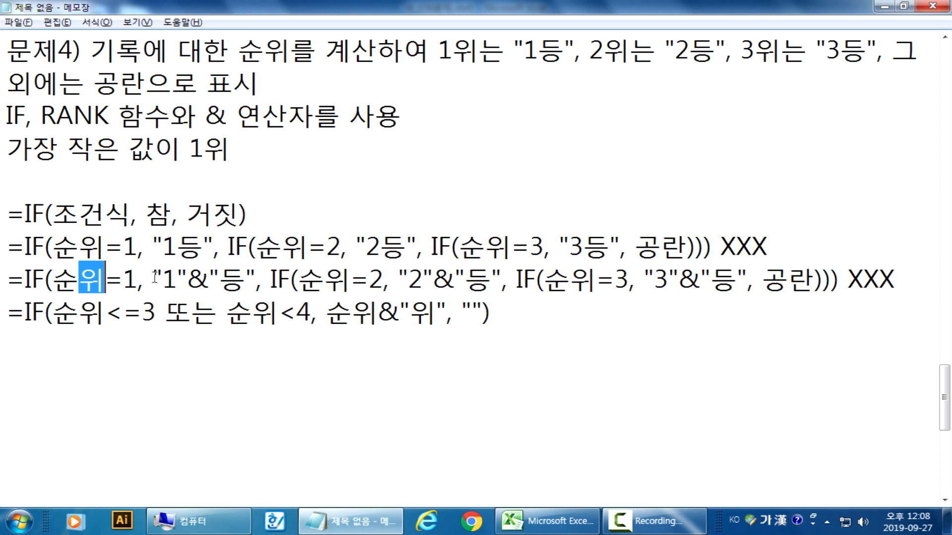
drag(187, 279, 211, 278)
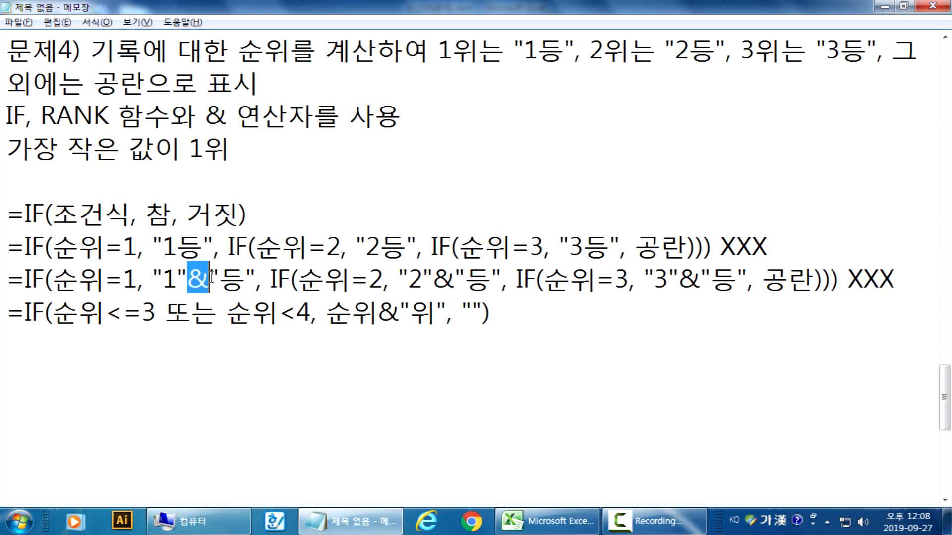
Replace the copied nested IF line's XXX mark with O, and mark the IF formula with 순위&"위" as OOO.
drag(853, 282, 913, 285)
key(Hangul)
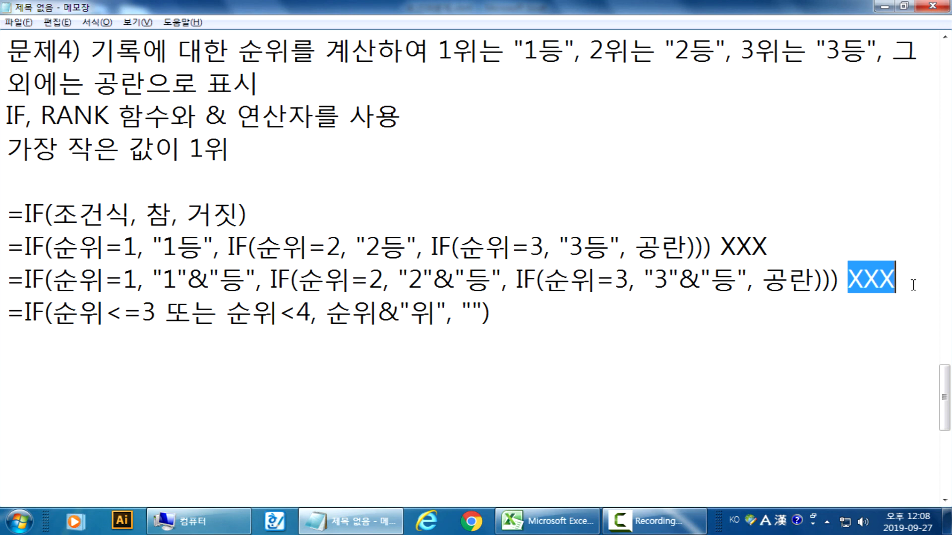
text(o)
key(BackSpace)
text(O)
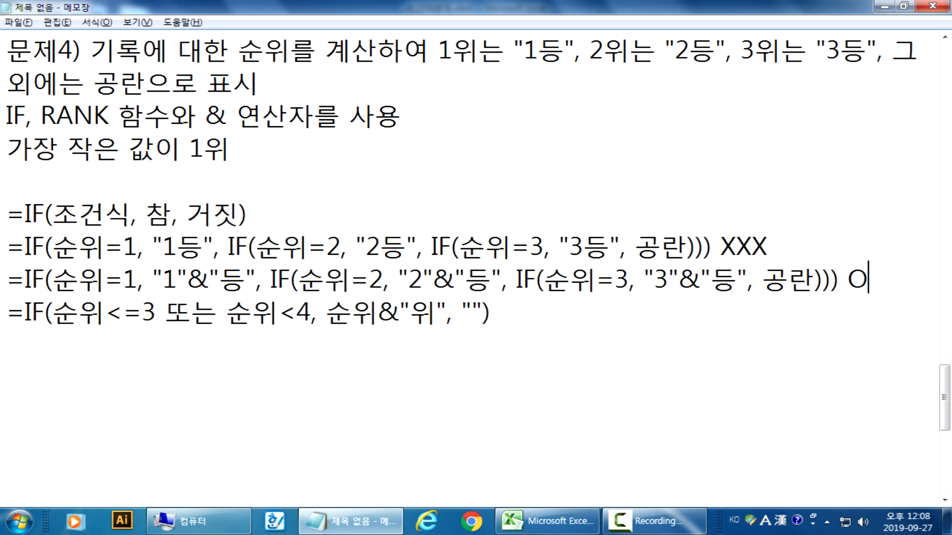
key(Down)
text(OOO)
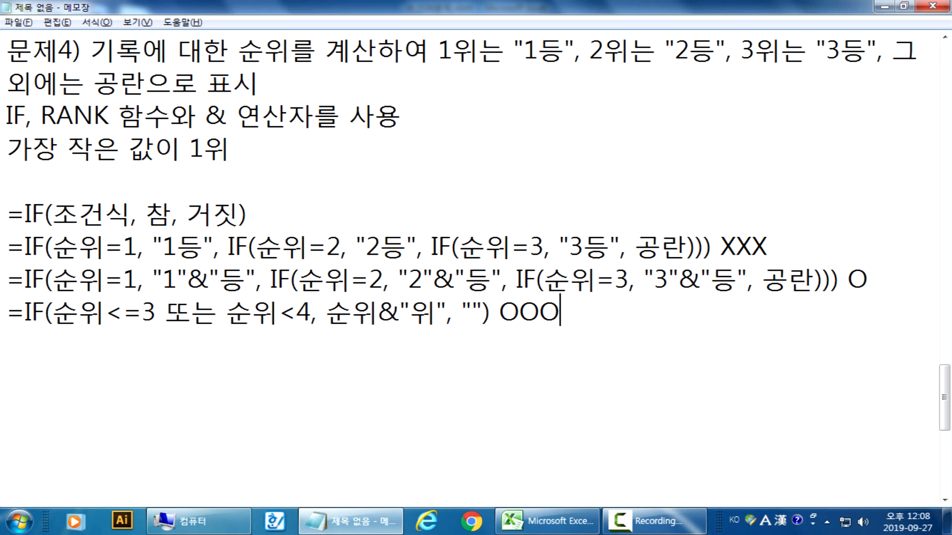
Highlight the true value 순위&"위", the empty false value and the <=3 comparison in the last formula.
drag(330, 311, 444, 310)
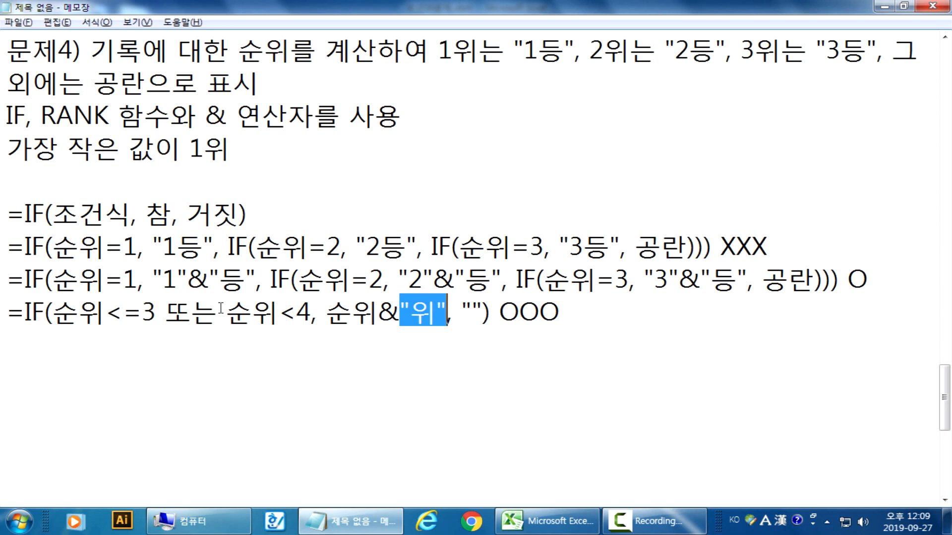
drag(453, 310, 483, 311)
click(472, 311)
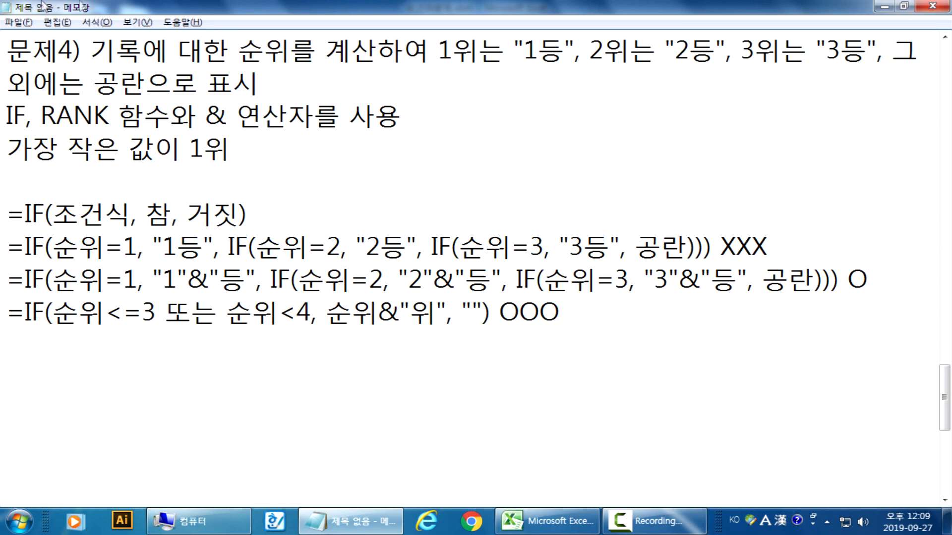
drag(156, 312, 106, 313)
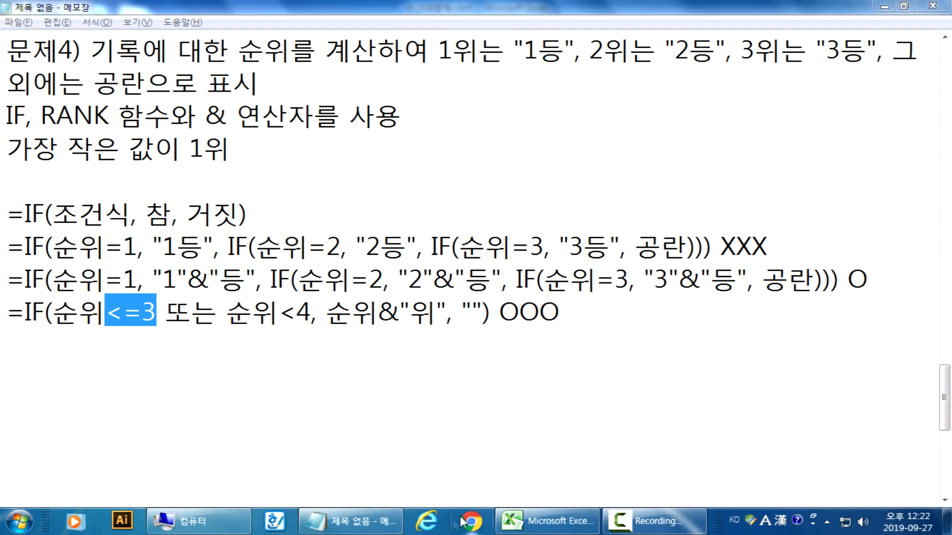
Switch to Excel and clear the 등수 results in J14:J21 of the 카트 경기 대회 table.
click(540, 522)
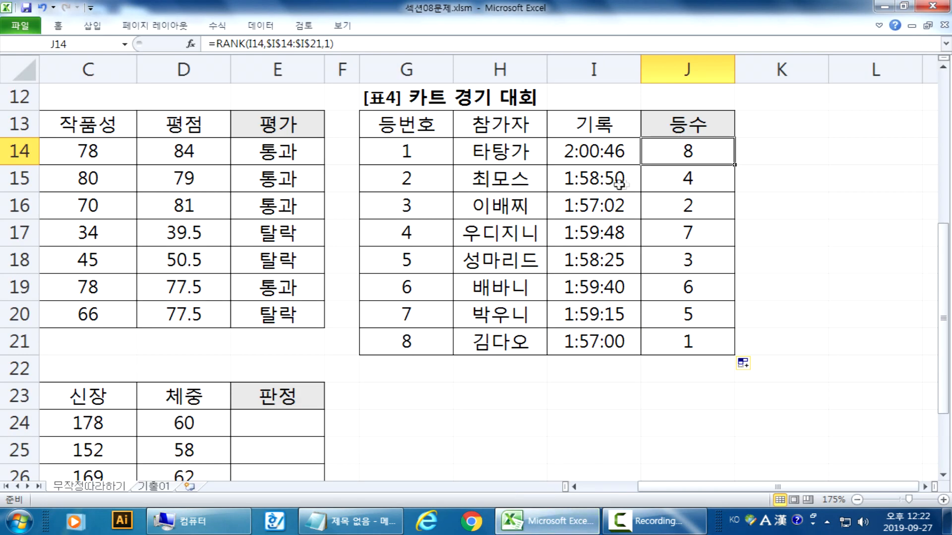
drag(674, 149, 677, 342)
key(Delete)
click(667, 157)
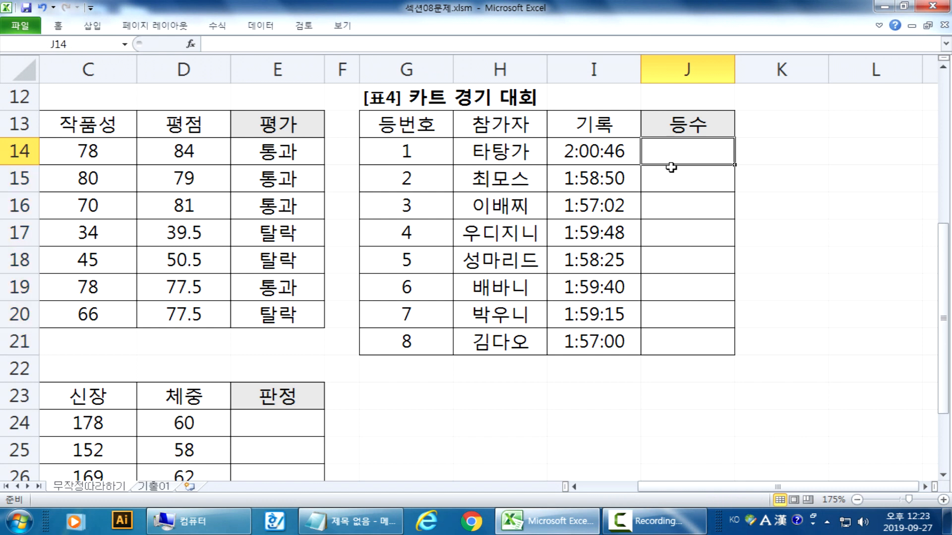
Begin J14's formula as =IF(RANK(I14,$I$14:$I$21,1), ranking the record in ascending order against the absolute range.
text(=IF)
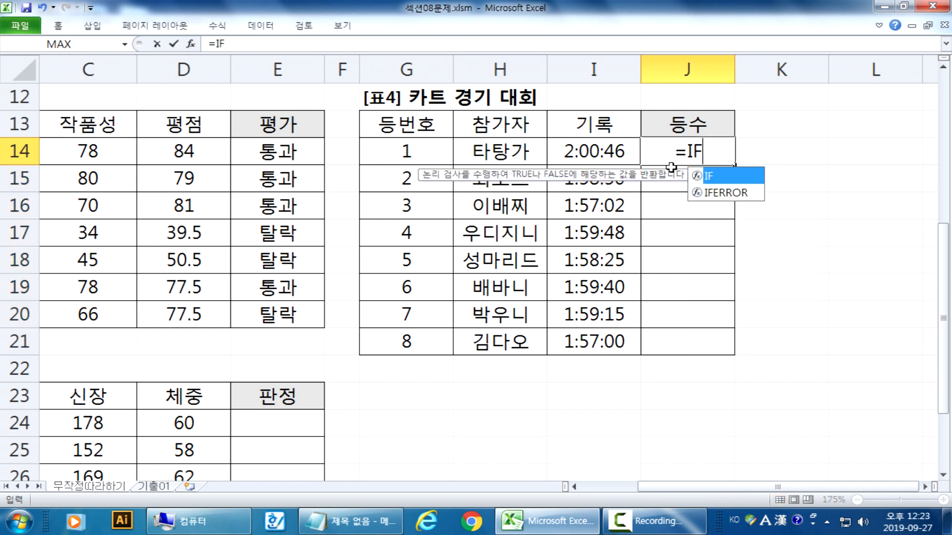
text((RANK()
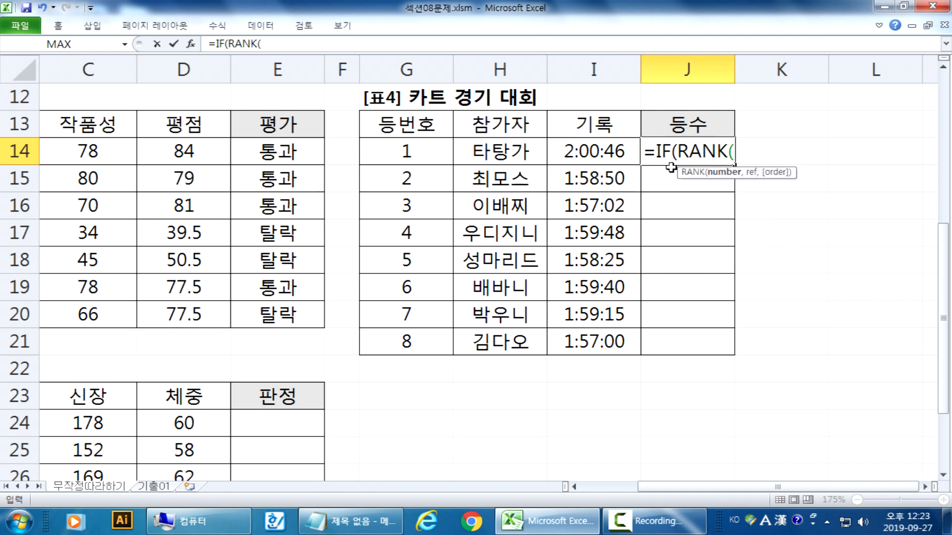
key(Left)
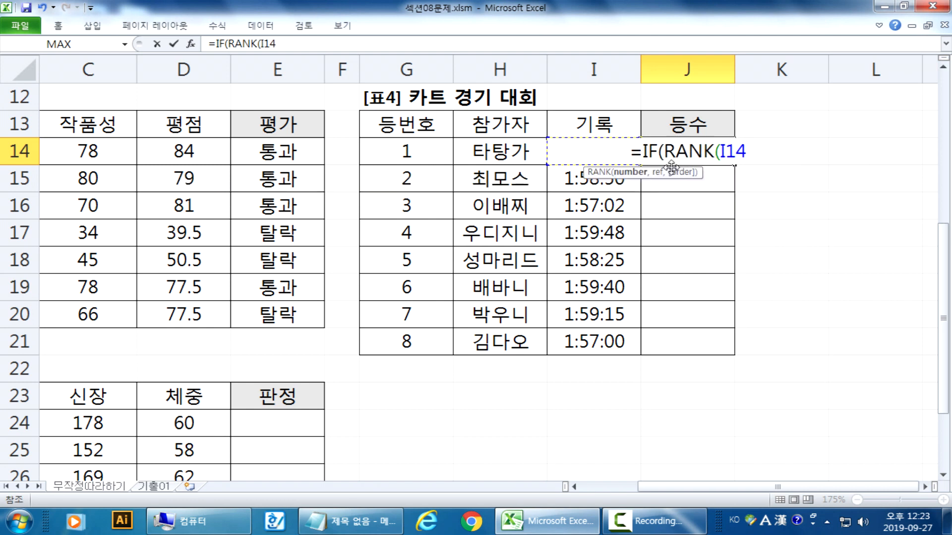
text(,)
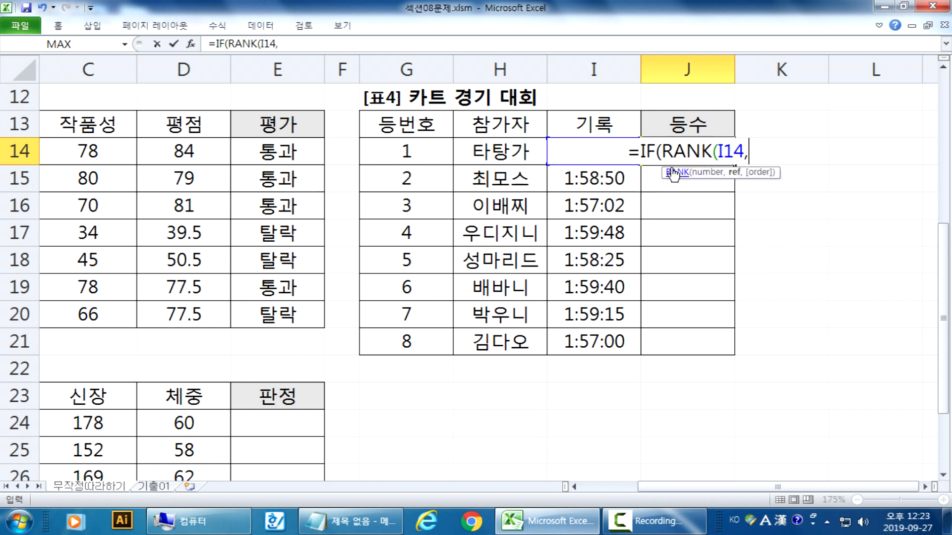
drag(577, 338, 578, 147)
key(F4)
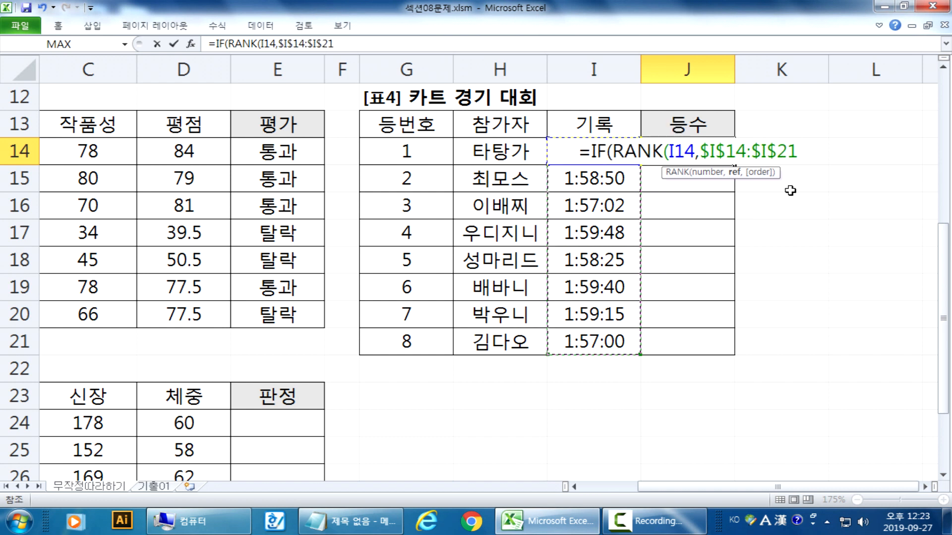
text(,)
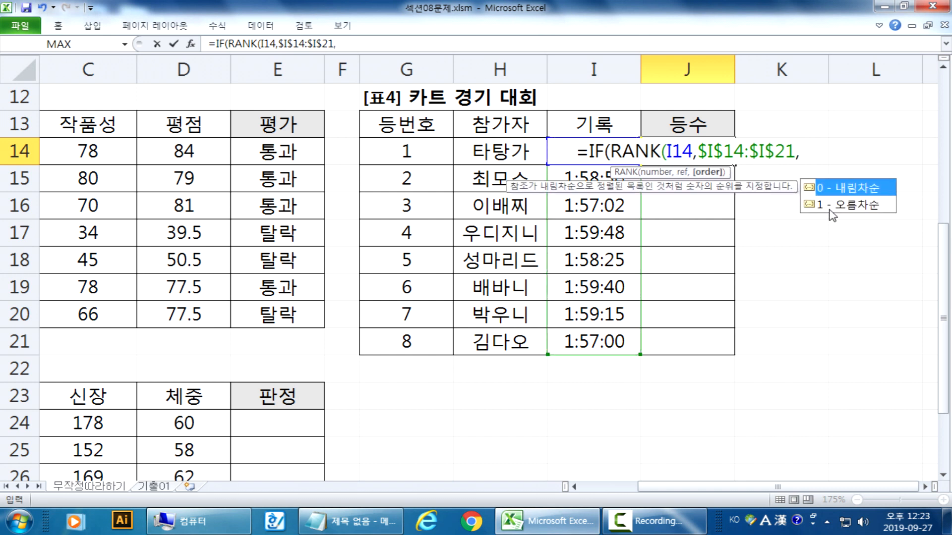
double_click(828, 205)
text())
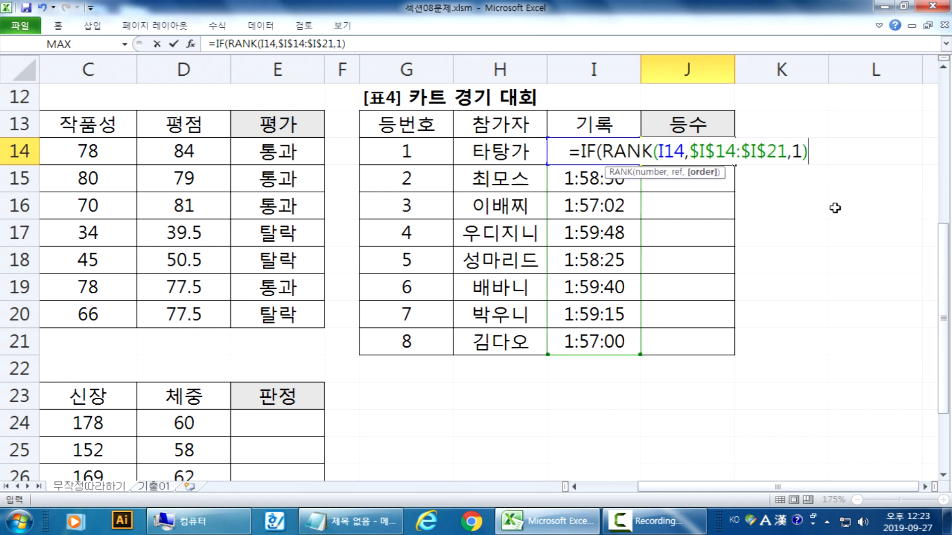
Copy the RANK expression in J14's formula and complete the IF condition with <4.
drag(605, 151, 816, 153)
key(ctrl+c)
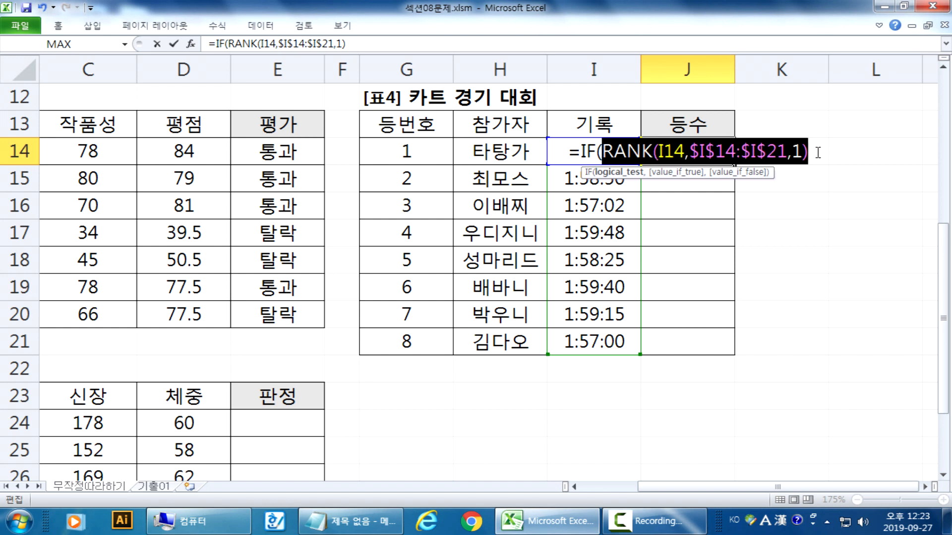
click(825, 153)
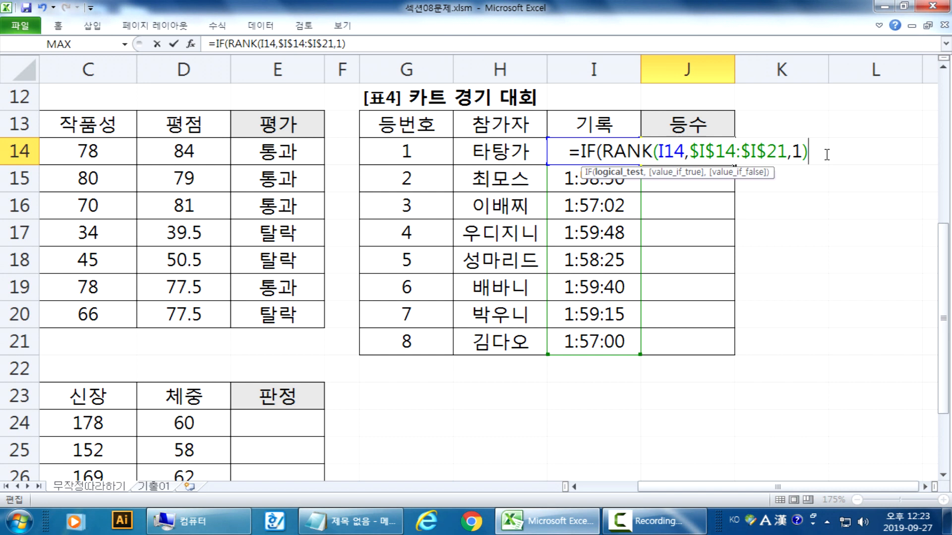
text(<4)
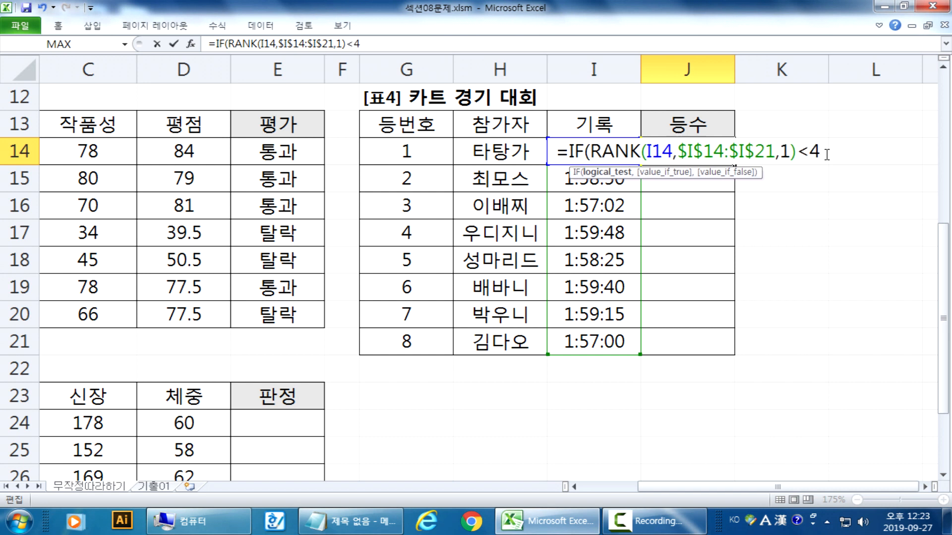
Switch to Notepad and highlight the <4 and <=3 comparisons in the OOO formula.
click(351, 521)
drag(311, 313, 276, 312)
drag(157, 312, 106, 313)
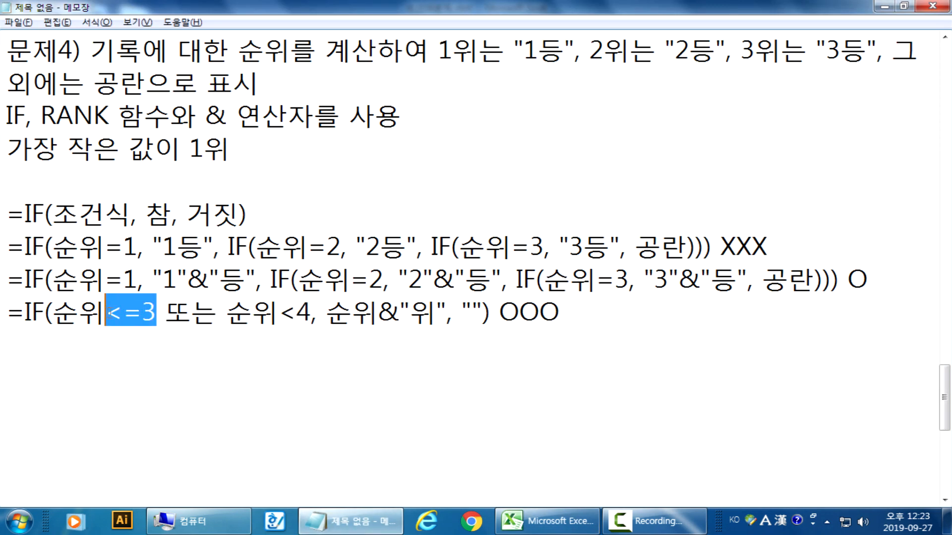
click(138, 329)
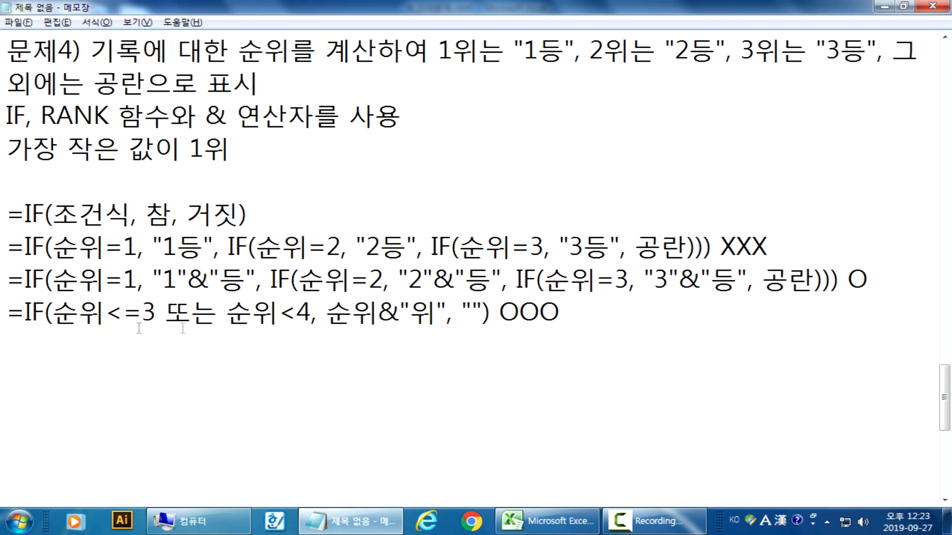
Return to Excel and finish J14's IF formula with true value RANK(I14,$I$14:$I$21,1)&"등" and false value "".
key(alt+Tab)
text(,)
key(ctrl+v)
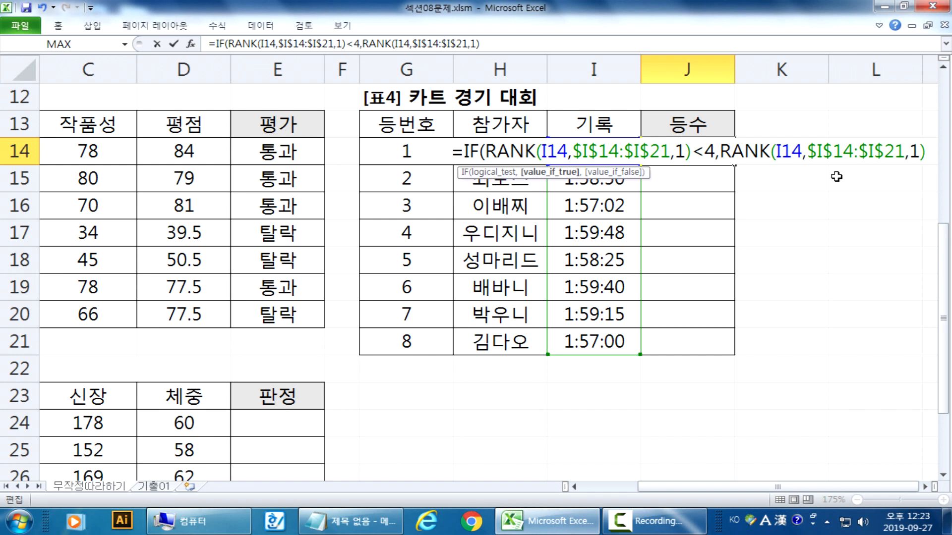
text(&")
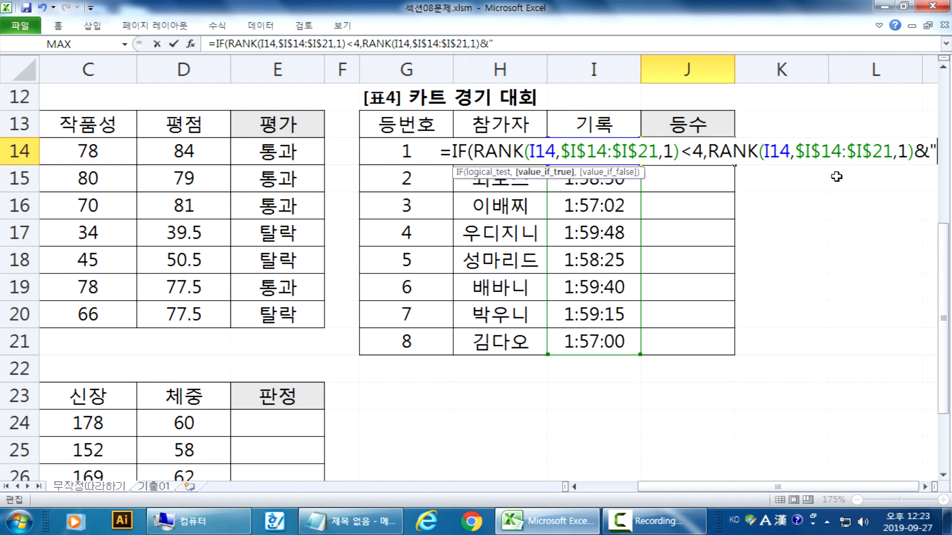
key(Hangul)
text(등")
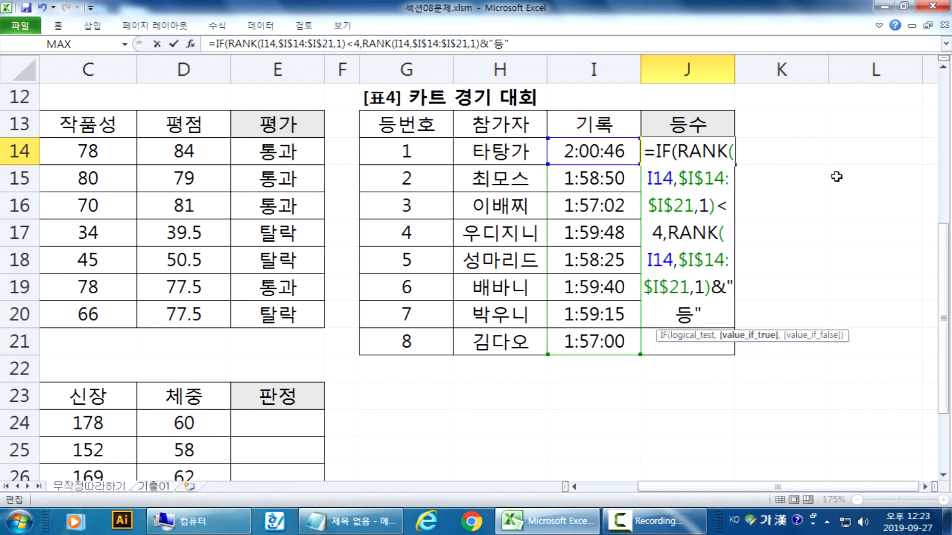
text(,"")
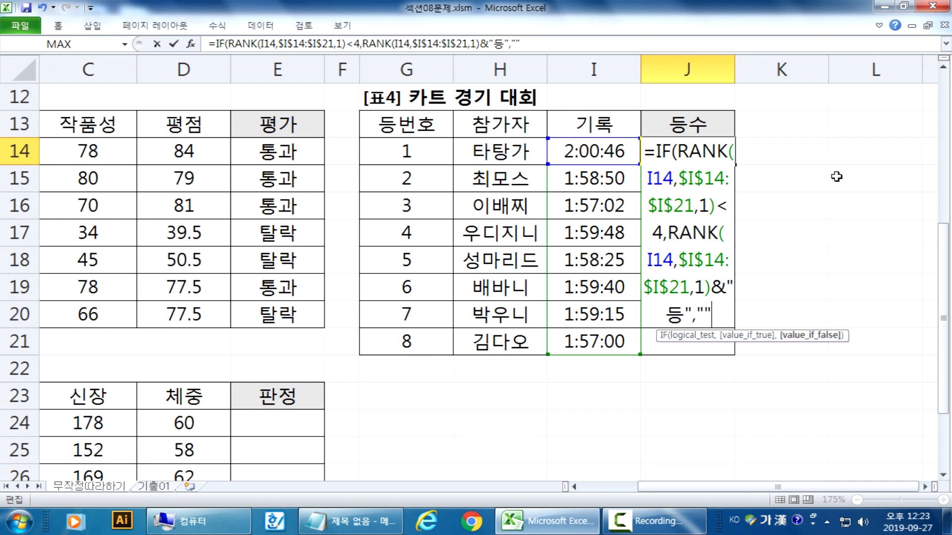
text())
key(Return)
Check J14's finished formula and fill it down through J21.
click(687, 147)
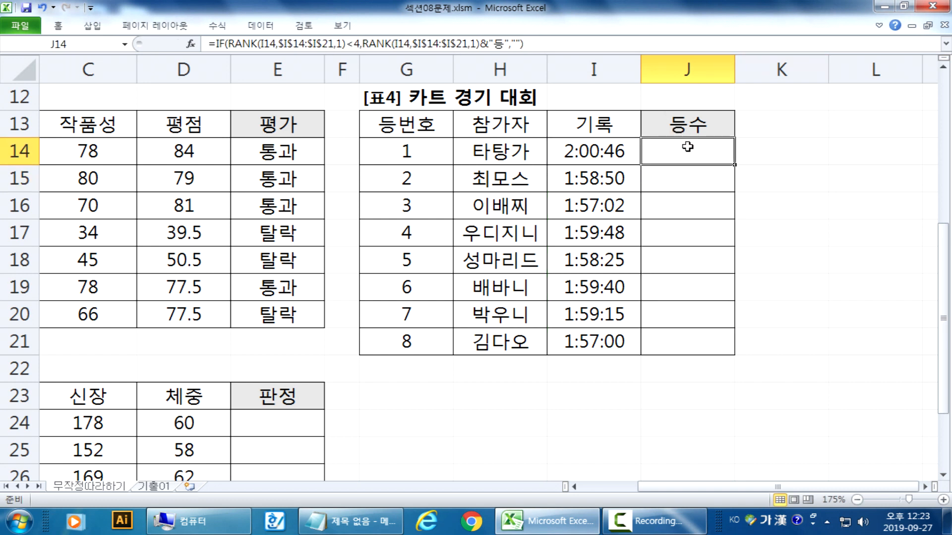
double_click(687, 147)
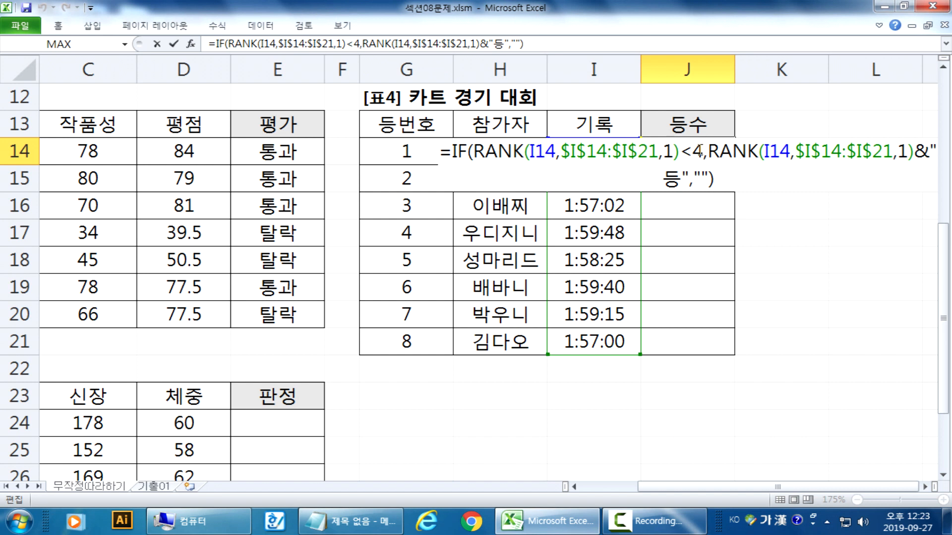
key(Escape)
drag(734, 167, 729, 361)
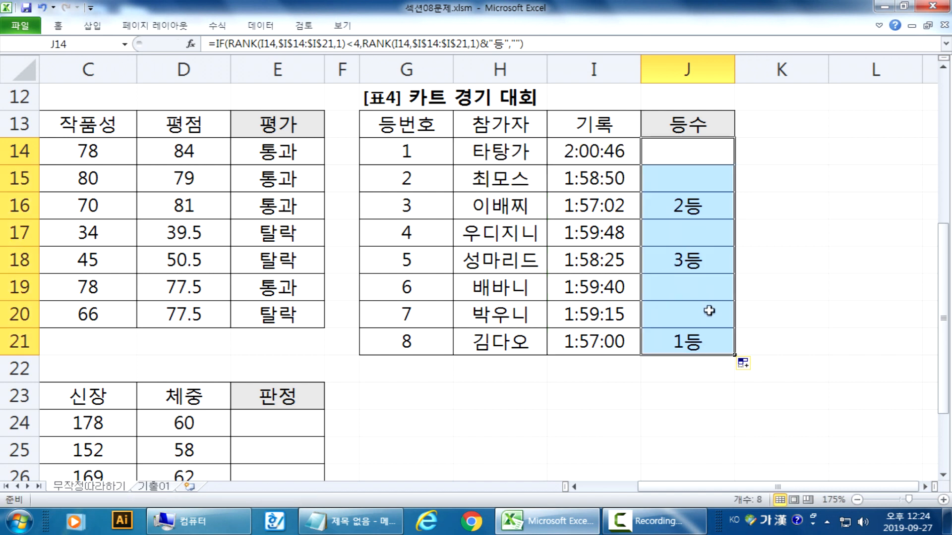
Review J14's formula, highlighting the absolute range $I$14:$I$21 in its first RANK function.
click(692, 150)
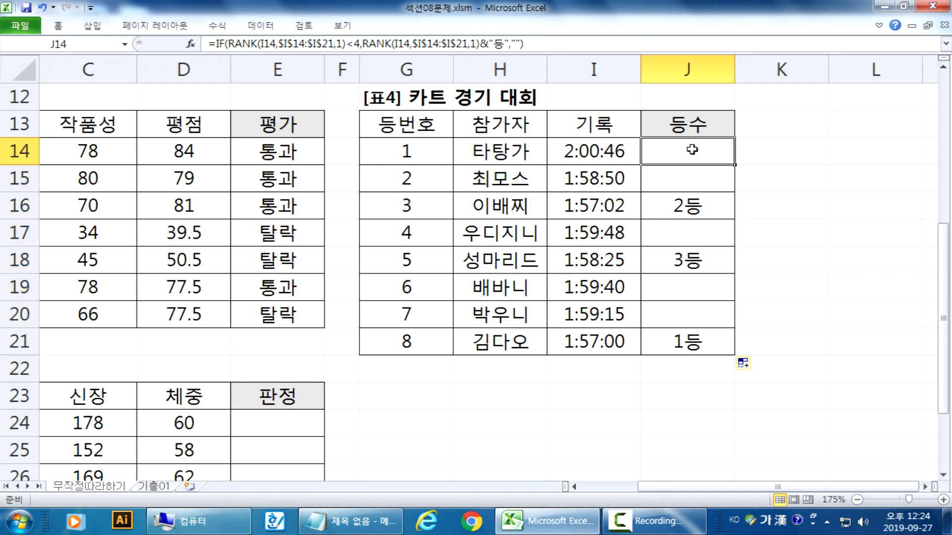
double_click(692, 150)
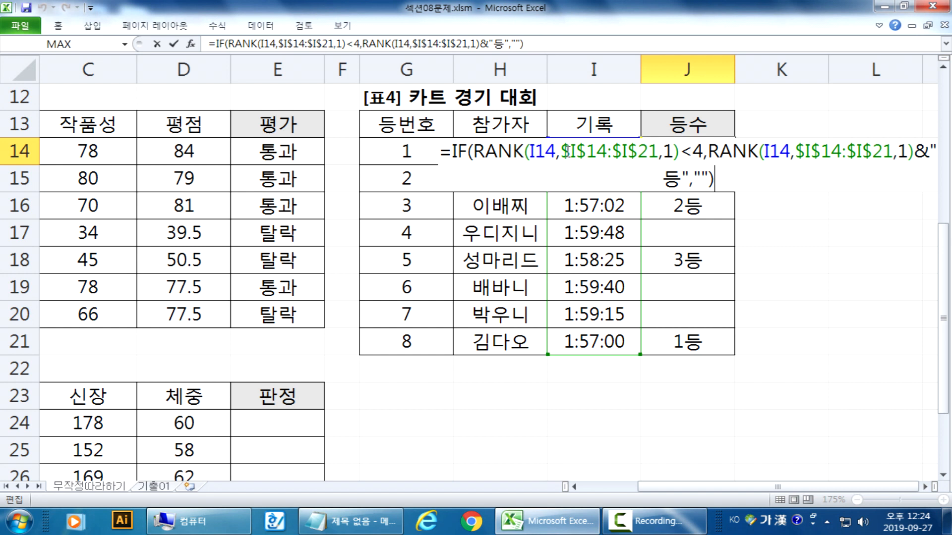
drag(560, 152, 658, 149)
key(Escape)
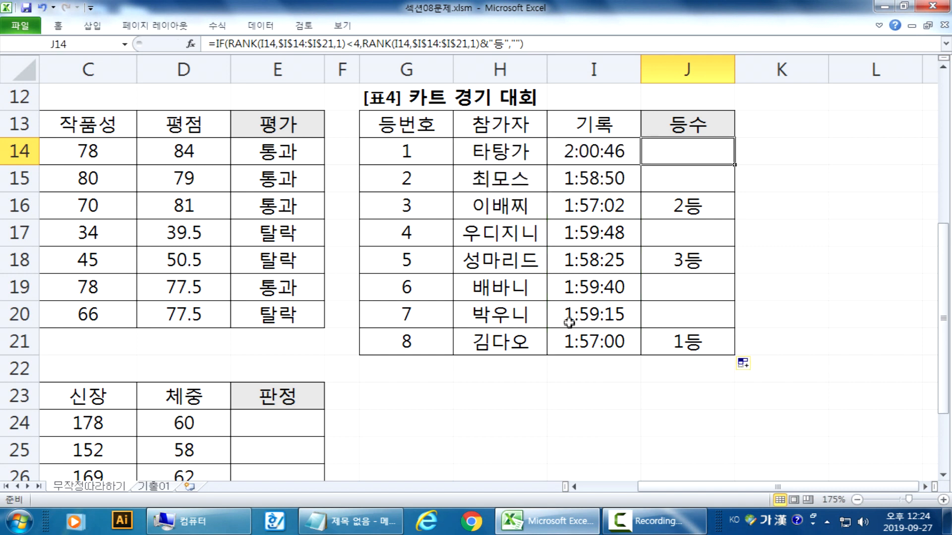
Select the 기록 times and try the absolute reference =$I$14:$I$21 in K14, then cancel the entry.
mouse_move(574, 150)
mouse_down()
mouse_move(574, 335)
mouse_move(581, 150)
mouse_up()
click(588, 369)
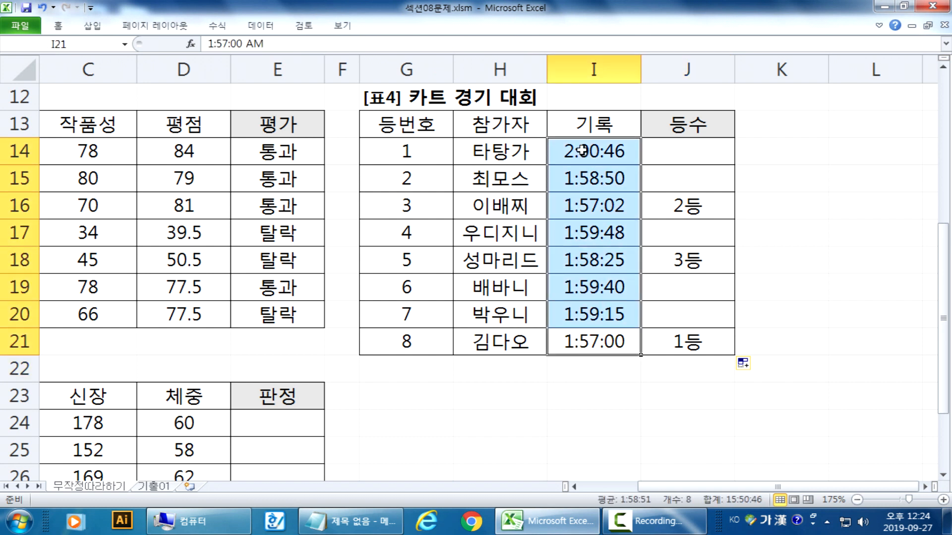
click(772, 160)
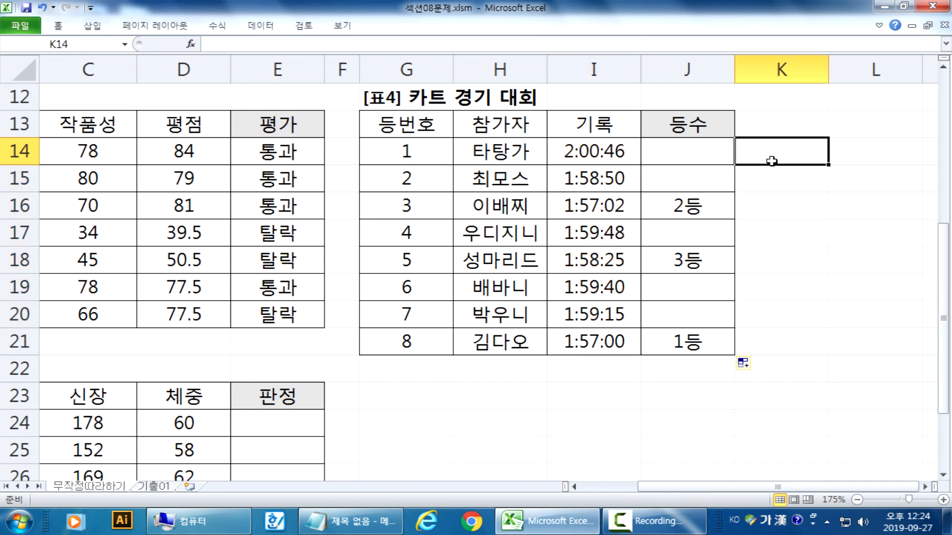
text(=)
drag(616, 345, 615, 151)
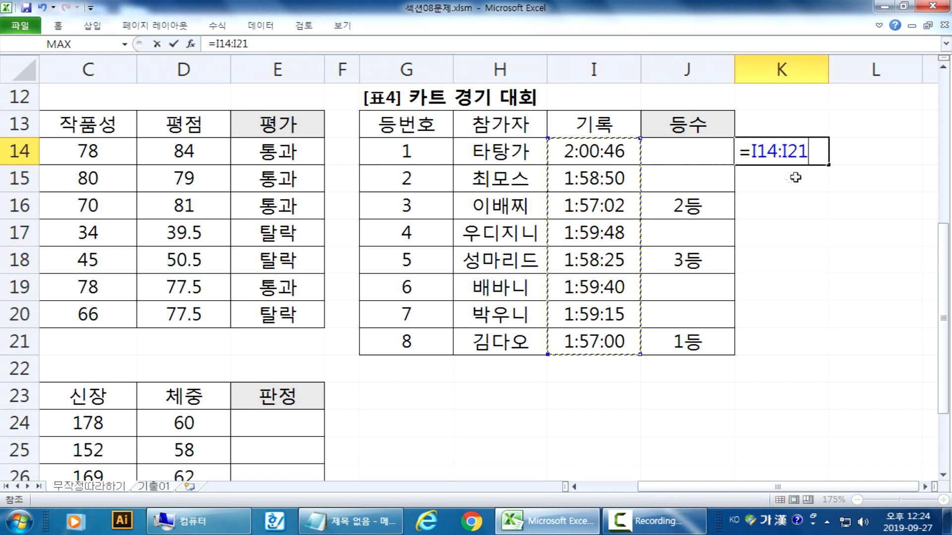
key(F4)
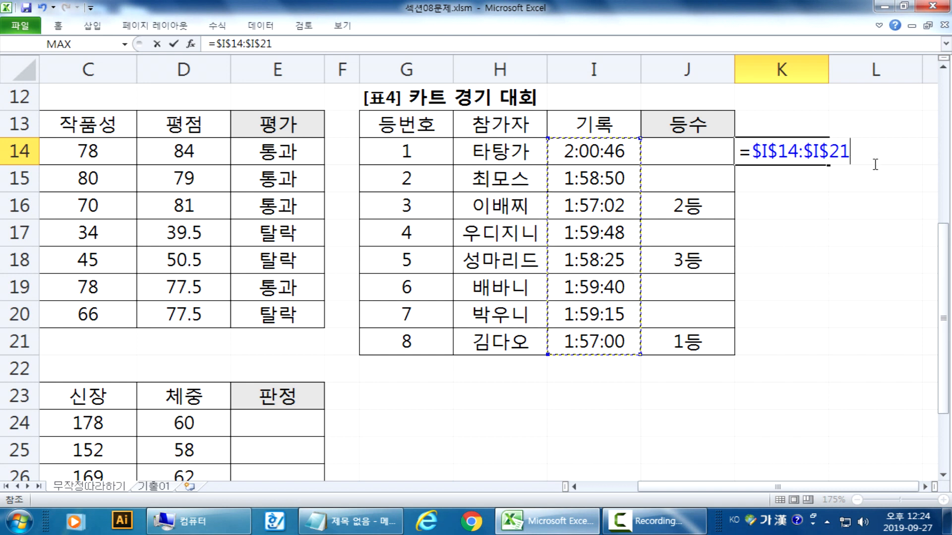
key(Escape)
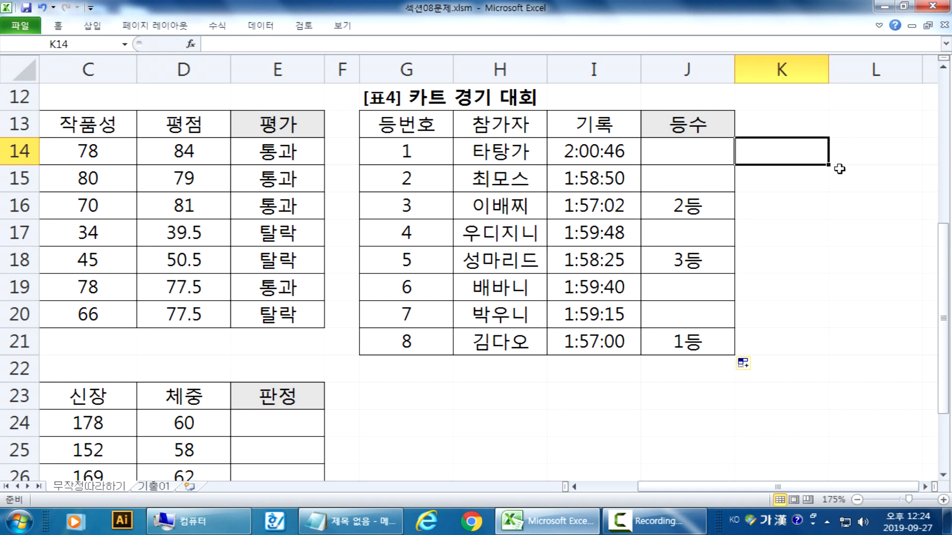
click(703, 155)
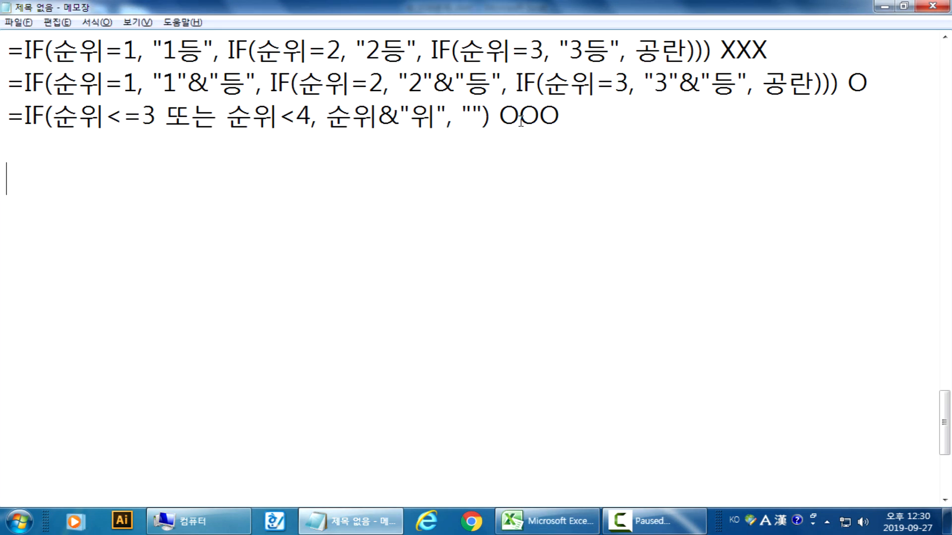
Switch to Notepad and write the heading "문제5) 신장과 체중을 이용하여 판정을 표시" below the OOO formula.
text(AN)
key(BackSpace)
key(BackSpace)
key(Hangul)
text(문제4)
key(BackSpace)
text(5) )
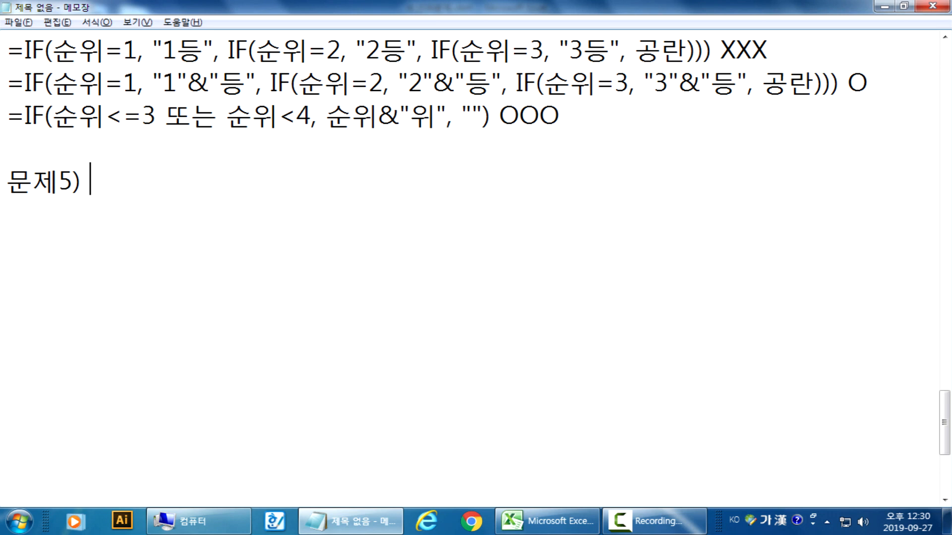
text(신)
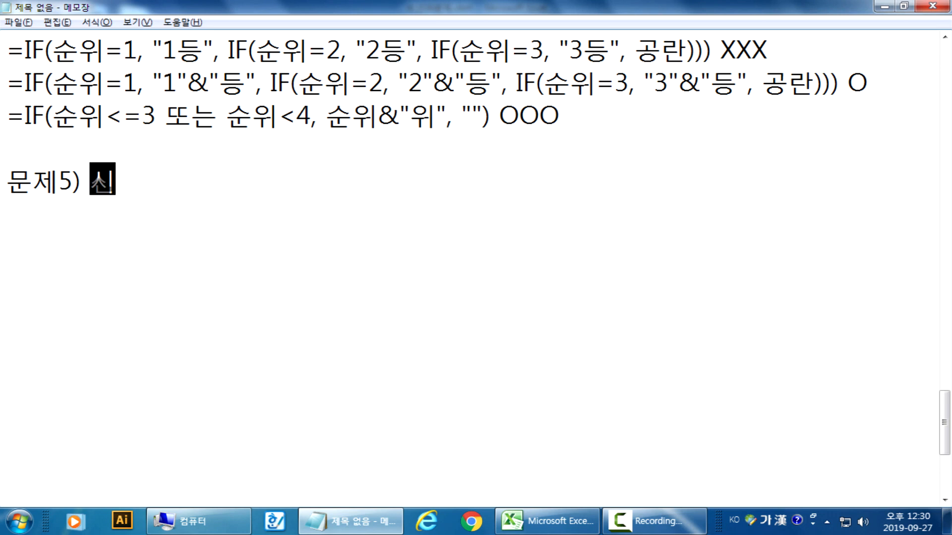
text(장과 펴)
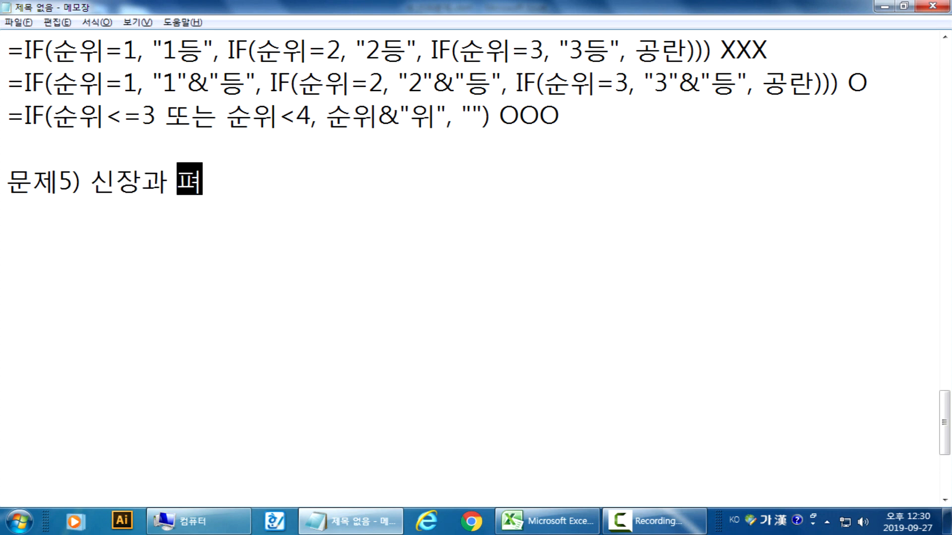
key(BackSpace)
text(체주중을 이용하여 )
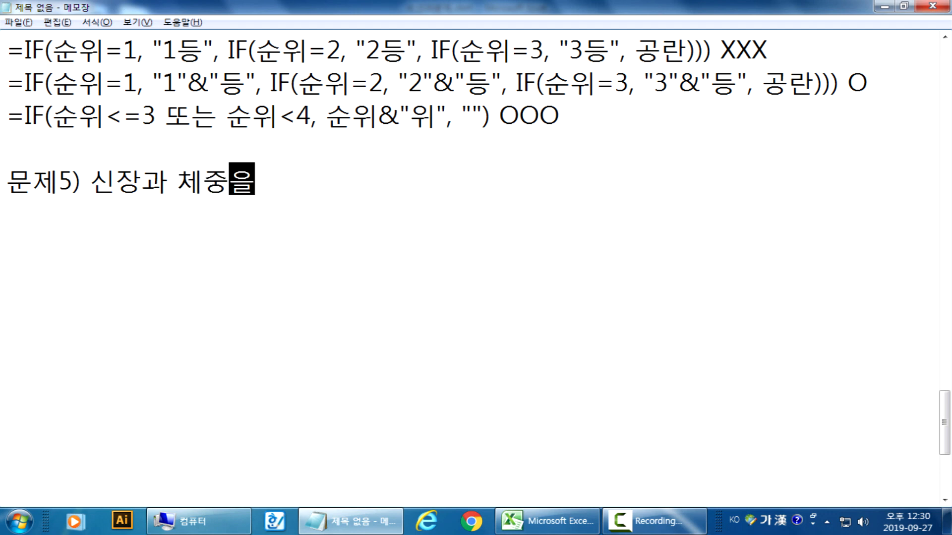
text(판정을 표시)
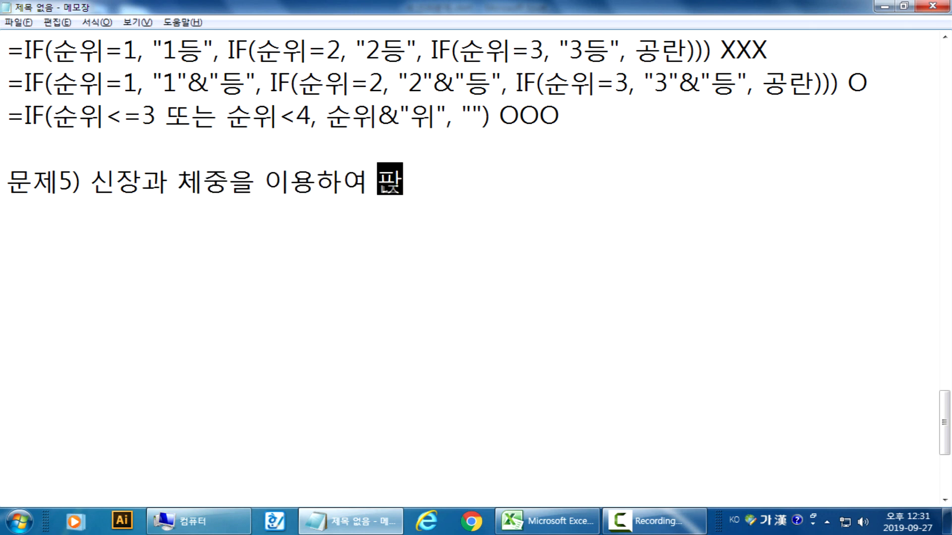
key(Return)
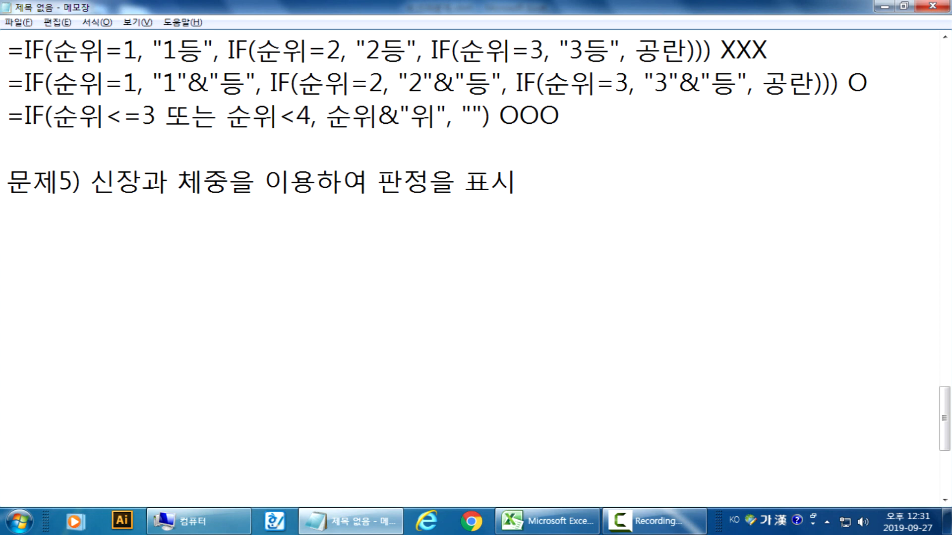
Write the first criterion of problem 5: 체중-(신장-110)의 계산한 값이 6이상이면 "비만".
text(체중-()
text(신장-110)
text())
text(의 겟)
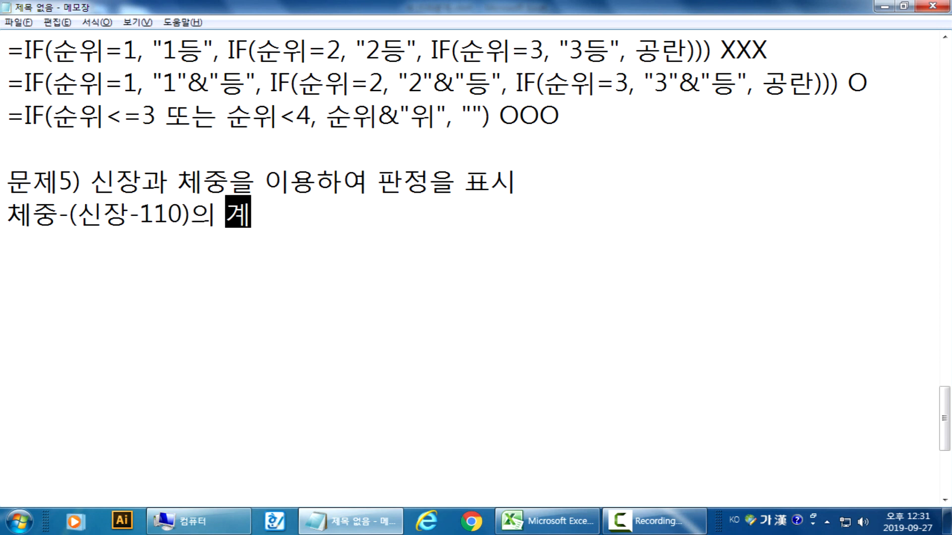
text(산)
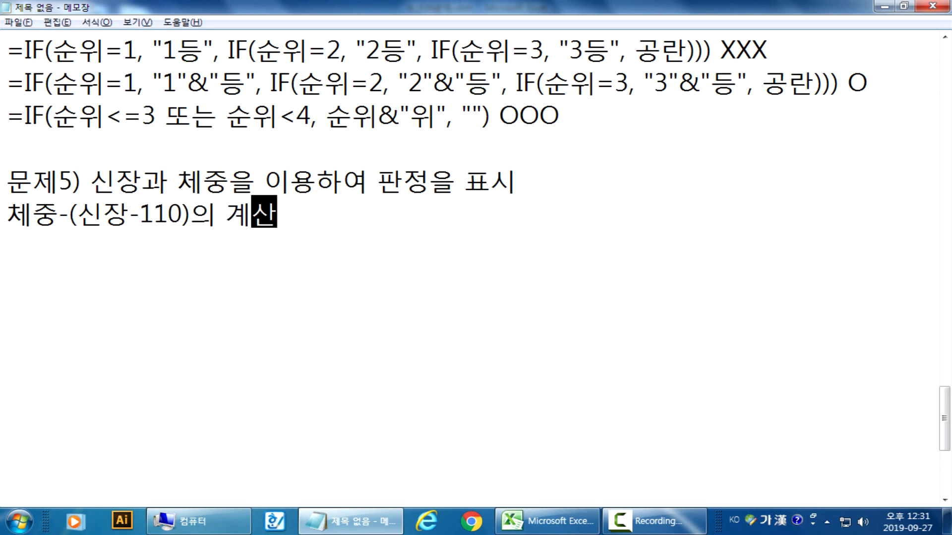
text(한 값이 6이상이면 "비만)
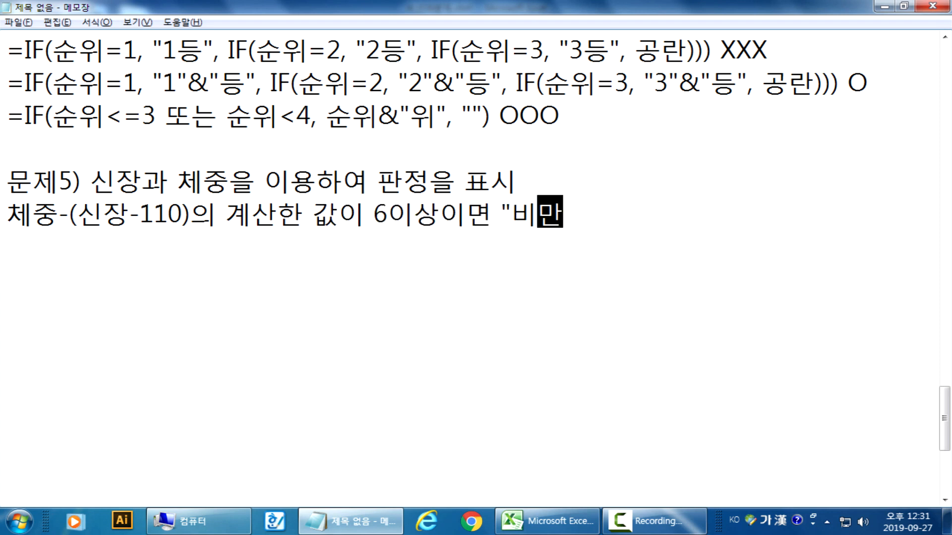
Add the second criterion on the same line: 6미만 ~ -5이상이면 "표준".
text(", 6미만)
text(,)
key(BackSpace)
key(BackSpace)
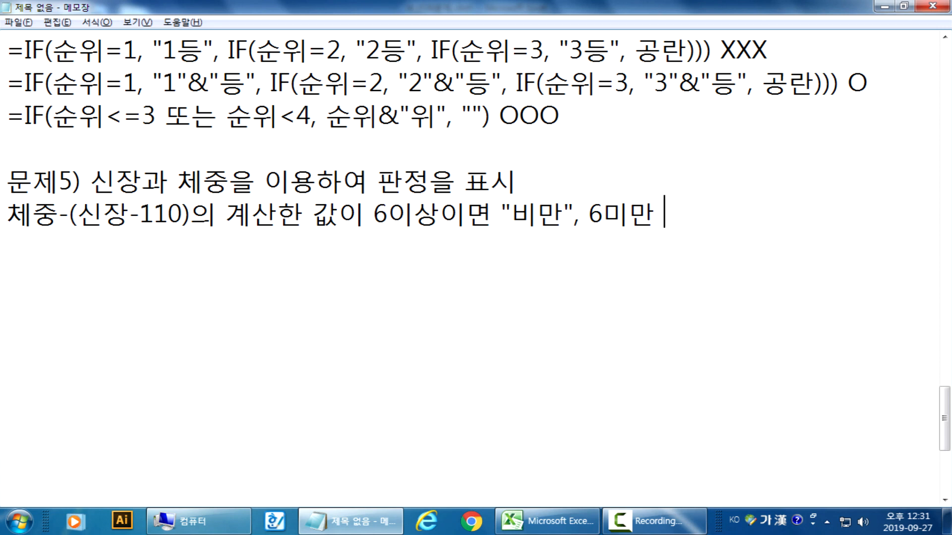
text(~ -5 ㅇ)
key(BackSpace)
key(BackSpace)
text(이상이면 )
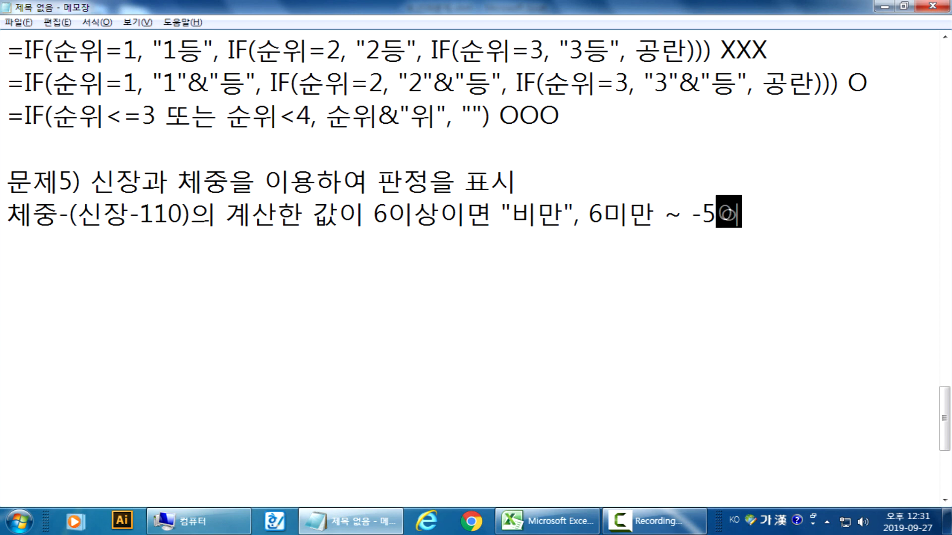
text(")
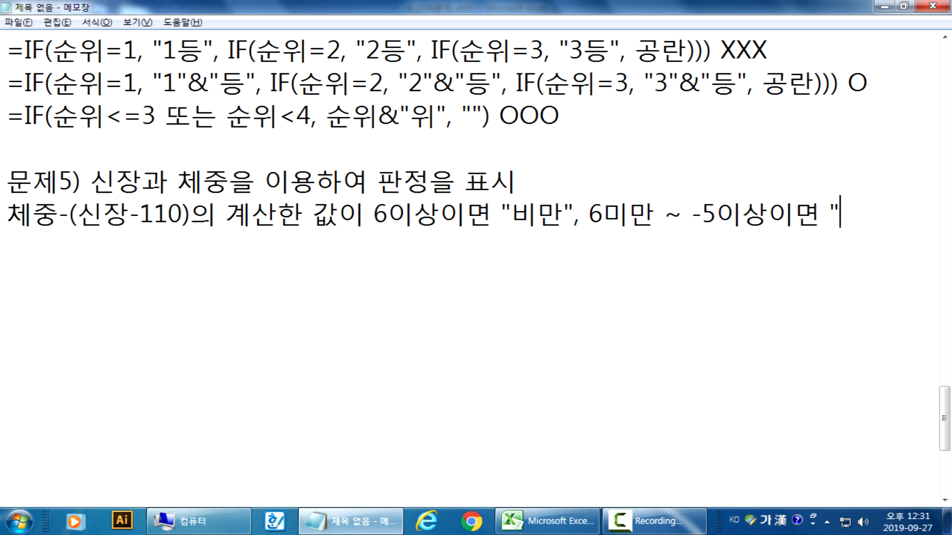
text(표주)
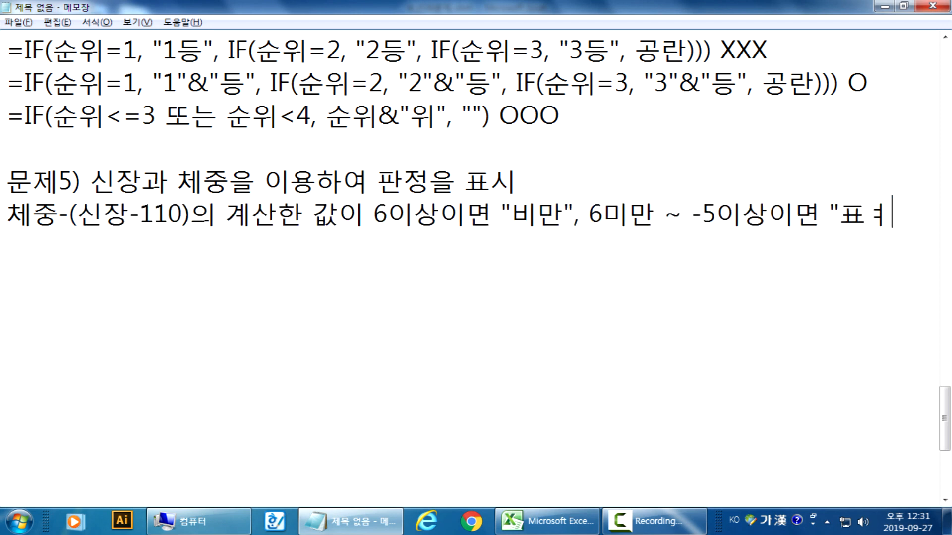
text(ㄴ")
text(, )
Complete the criteria with the third case: -5미만이면 "허약".
text(05)
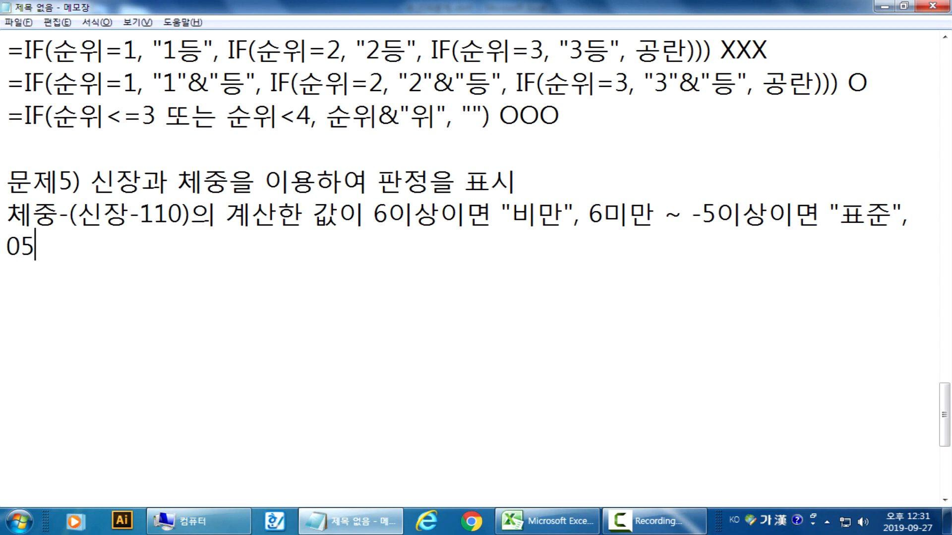
key(BackSpace)
key(BackSpace)
text(-)
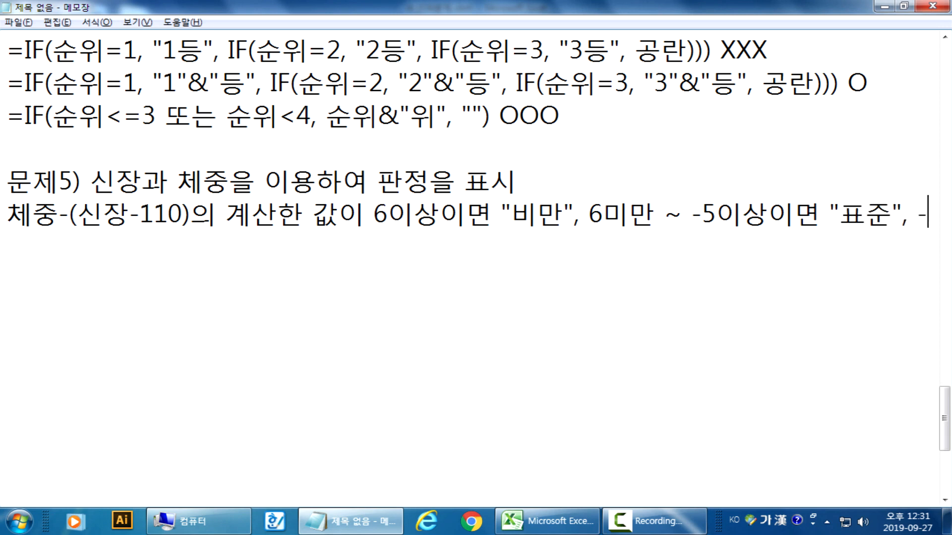
text(5ㅁㅣ만이며)
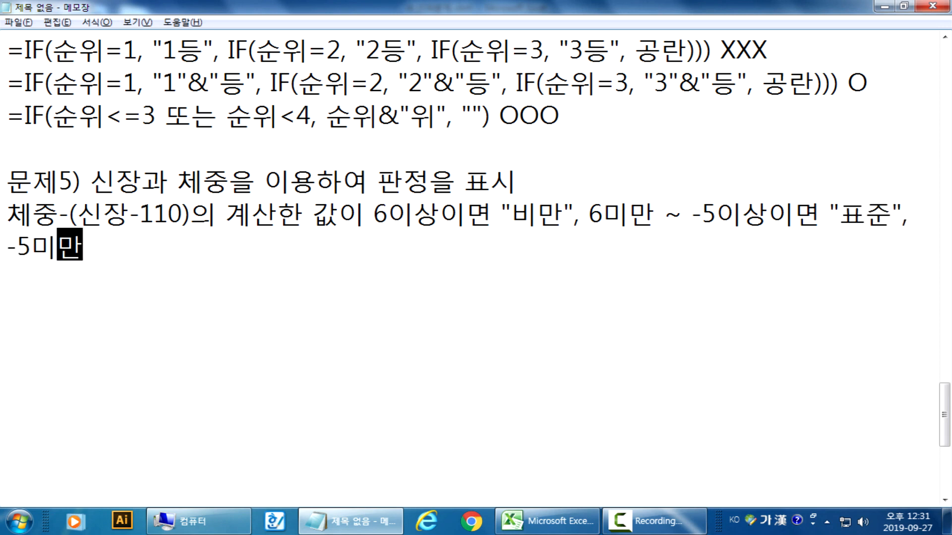
text(ㄴ ")
text(허약")
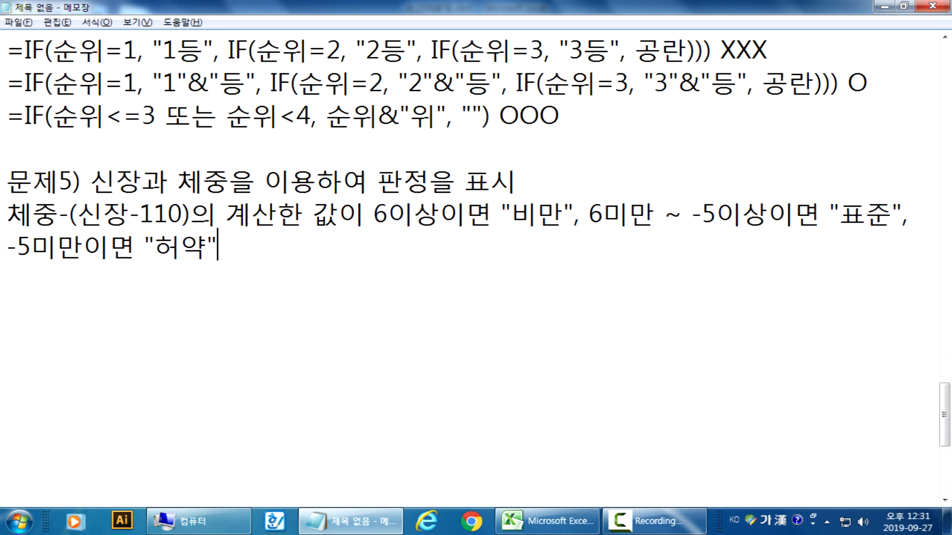
Add the line "IF 함수를 사용" under the problem 5 criteria, followed by a blank line.
key(Return)
text(=)
key(Hangul)
key(BackSpace)
text(IF)
key(Hangul)
text(함수를 사용)
key(Return)
scroll(494, 101, down, 1)
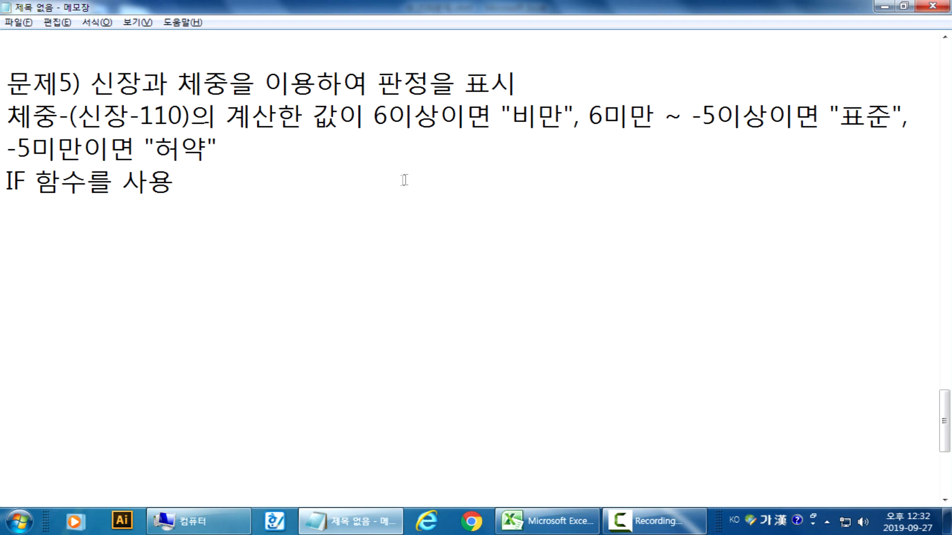
key(Return)
Review the problem 4 notes, highlighting <=3, <4 and 순위 in the OOO formula and the & 연산자 requirement.
scroll(39, 234, up, 2)
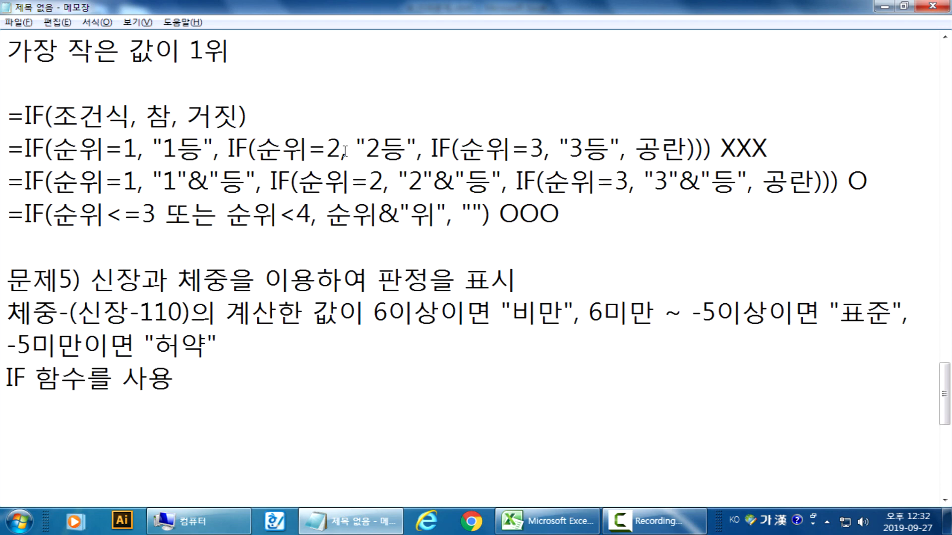
scroll(373, 119, up, 1)
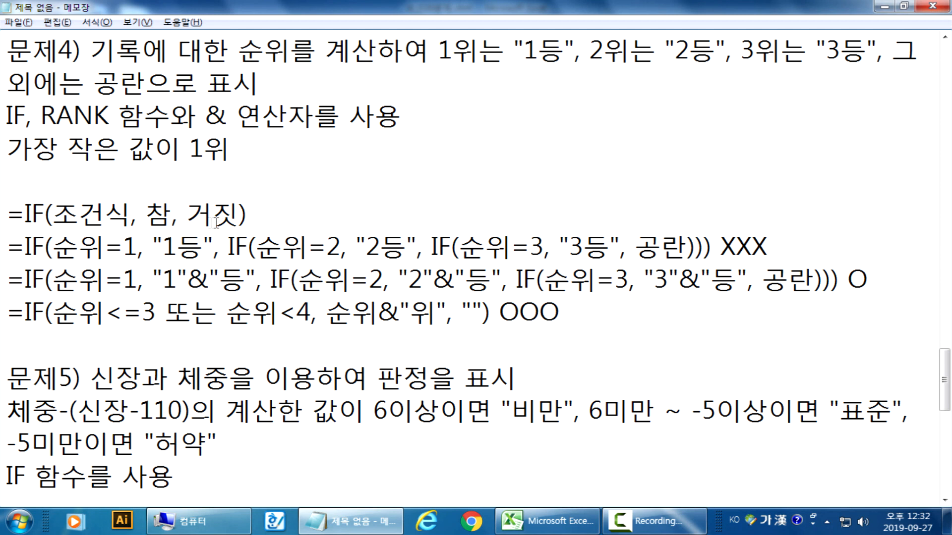
drag(155, 312, 108, 313)
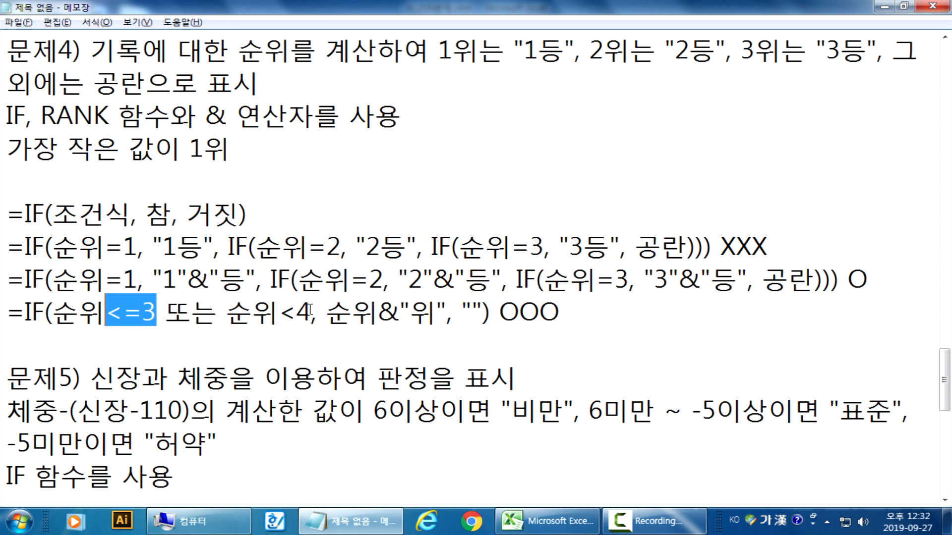
drag(310, 312, 279, 313)
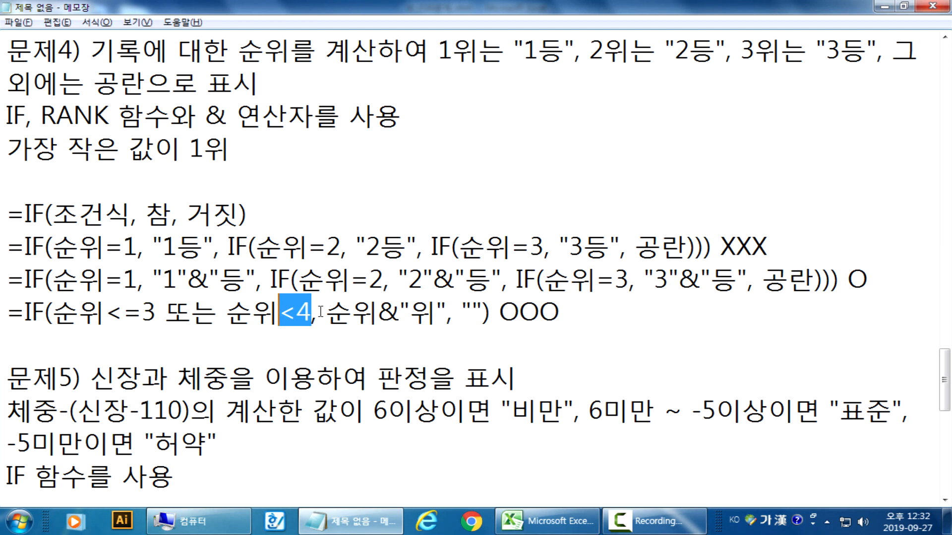
drag(324, 312, 378, 312)
drag(205, 115, 314, 116)
Write the basic formula structure =IF(조건, 참, 거짓) below the problem 5 notes.
scroll(284, 170, down, 3)
click(51, 227)
text(=)
key(Hangul)
text(IF()
key(Hangul)
text(조)
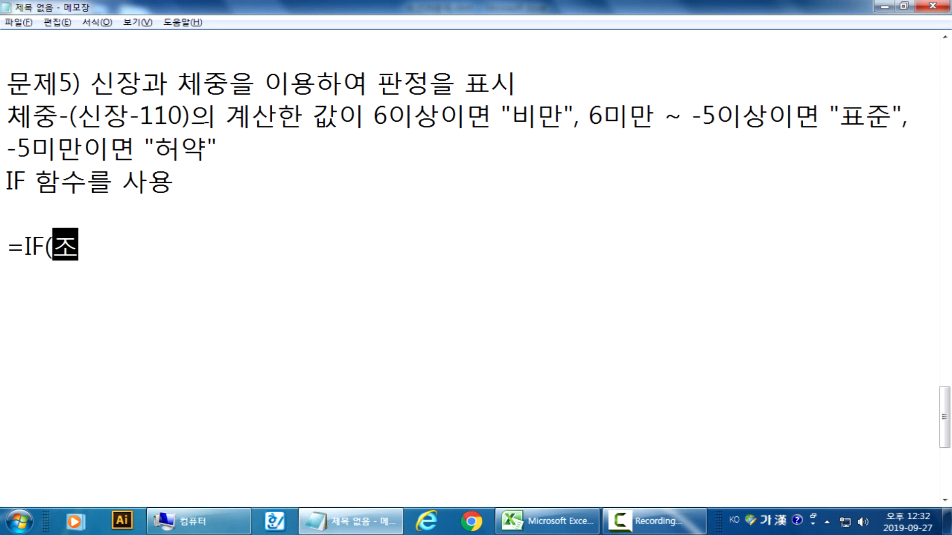
text(건, 참)
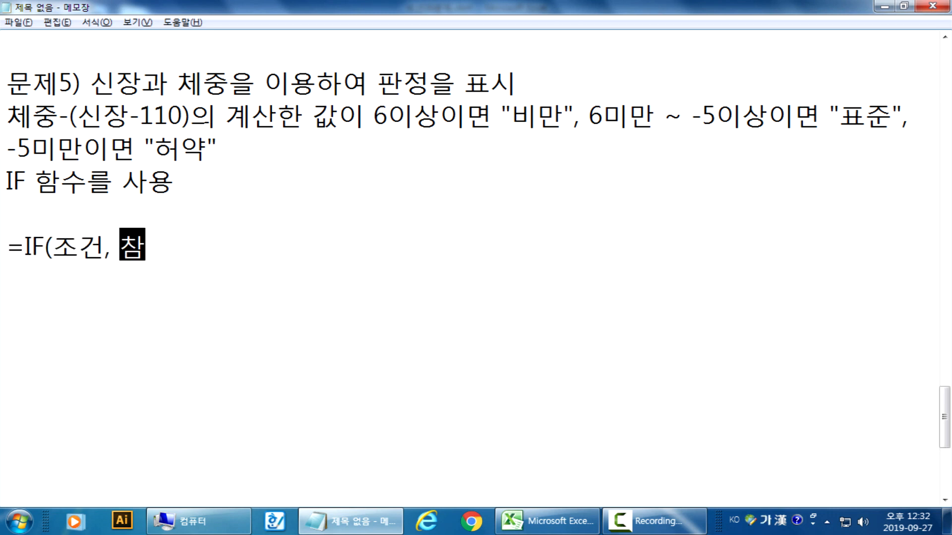
text(, 거짓))
Nest a second IF before 거짓 so the structure reads =IF(조건, 참, IF(조건, 참, 거짓)).
key(Return)
key(Left)
key(Left)
key(Left)
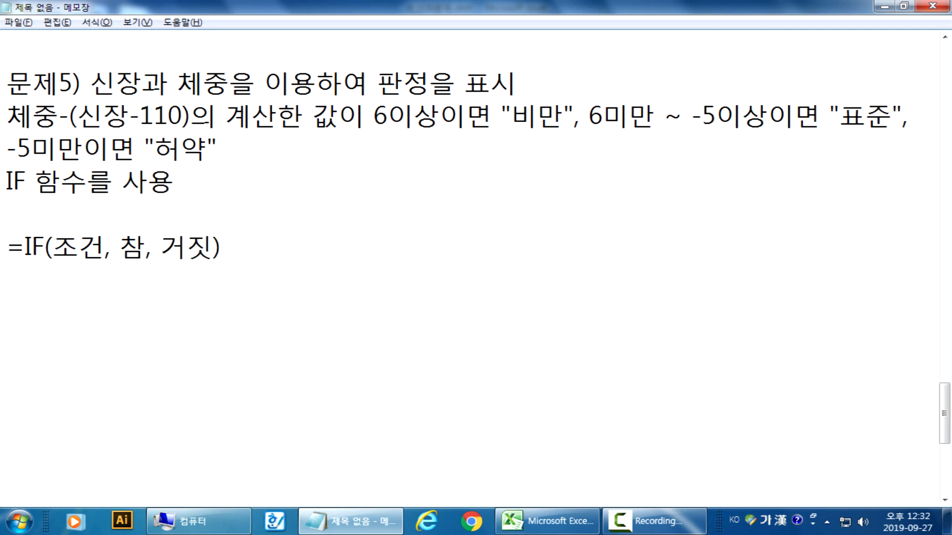
text(IF(조건, )
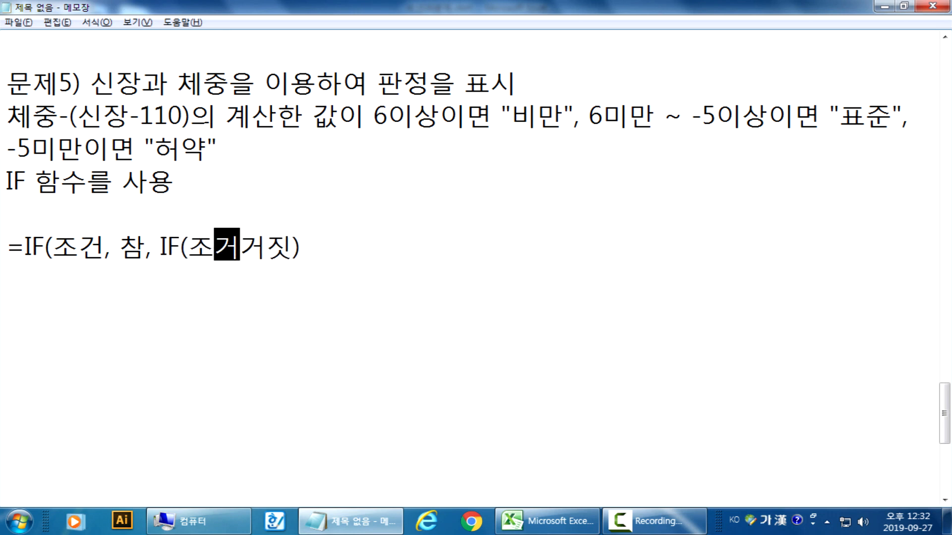
text(참,)
key(End)
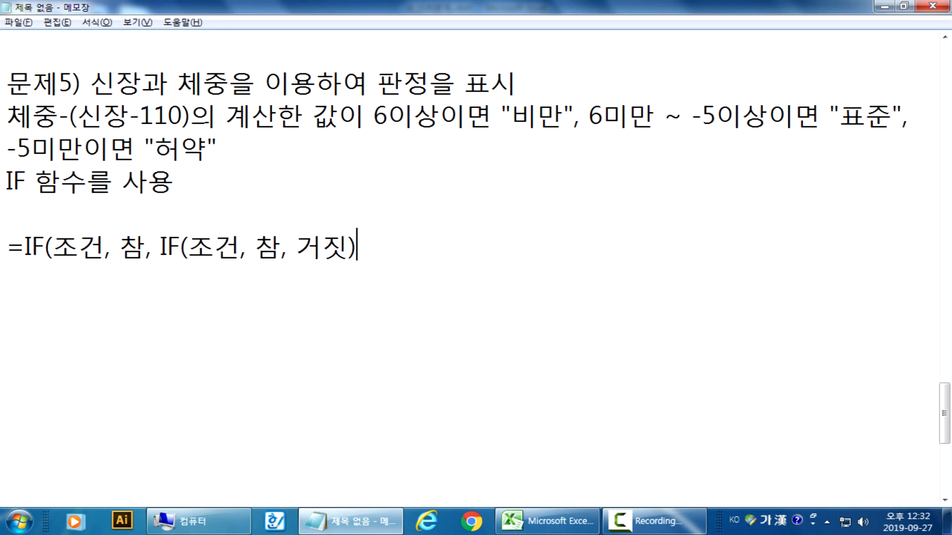
text())
key(Return)
Duplicate the nested IF structure on the line below.
drag(7, 246, 103, 281)
key(ctrl+c)
click(75, 276)
key(ctrl+v)
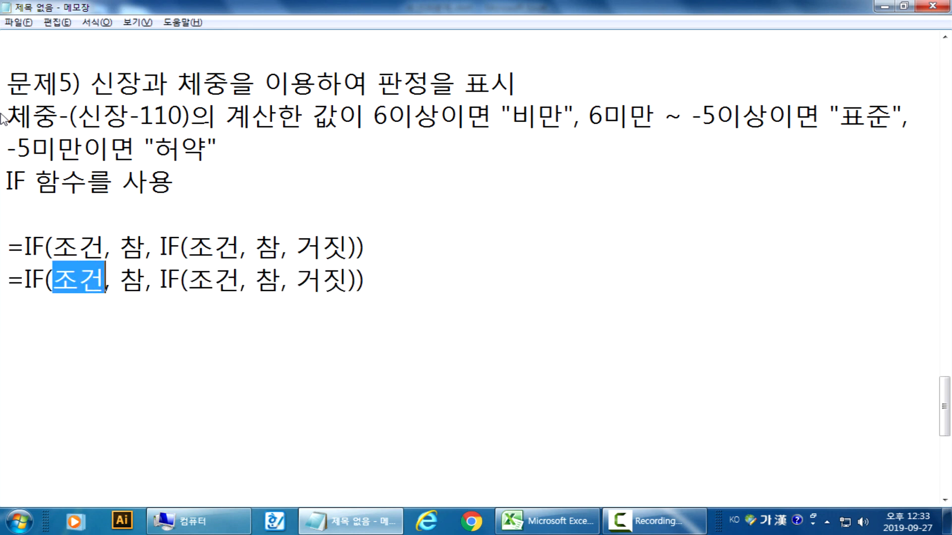
Replace the first 조건 in the duplicated formula with the copied text "체중-(신장-110)의 계산한 값이 6이상".
drag(6, 115, 439, 117)
key(ctrl+c)
drag(53, 281, 106, 281)
key(ctrl+v)
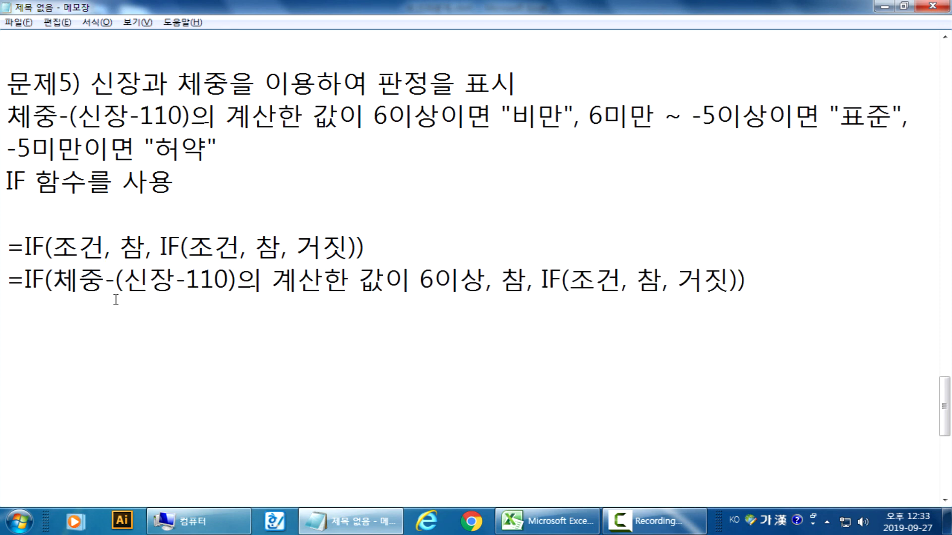
Replace the duplicated formula's first 참 with "비만" and its second 조건 with "체중-(신장-110)의 계산한 값이 6미만".
drag(501, 278, 527, 278)
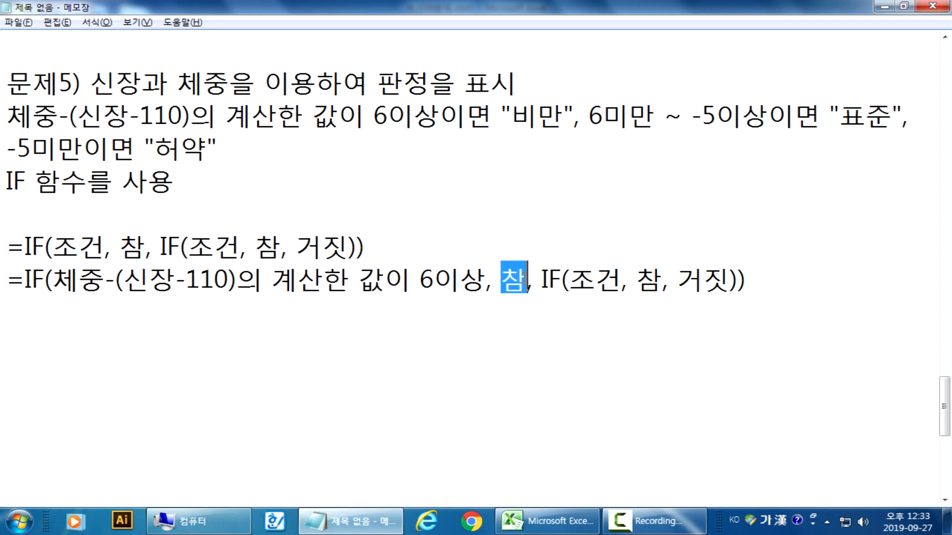
text("비만")
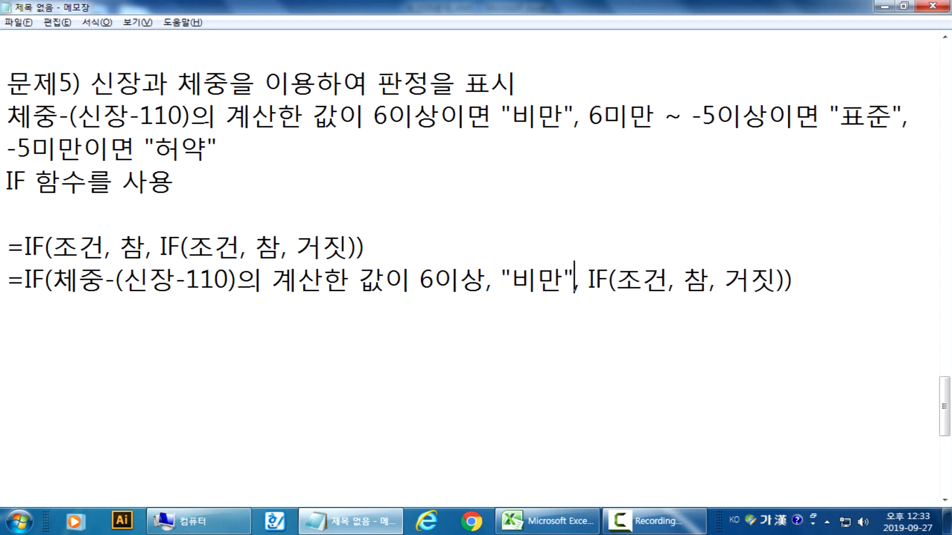
drag(616, 279, 664, 279)
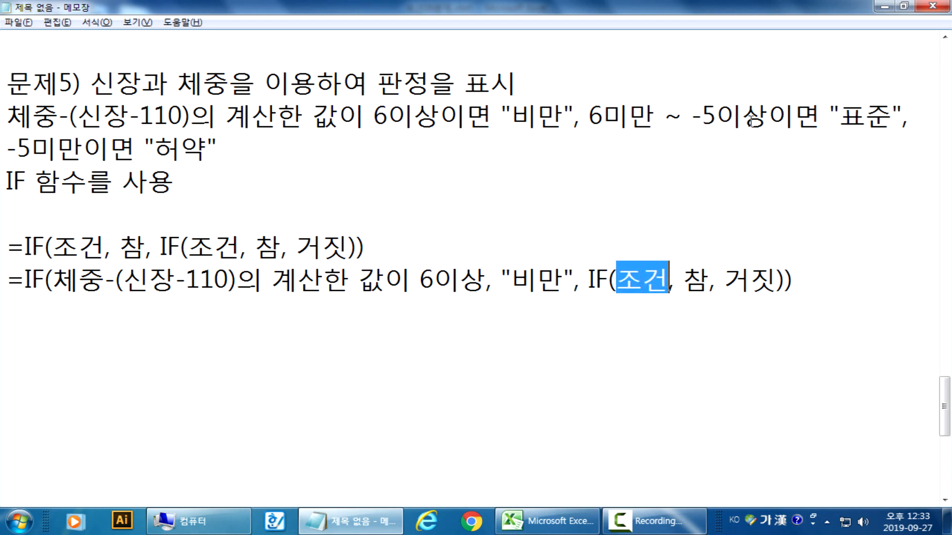
key(ctrl+v)
drag(81, 310, 134, 311)
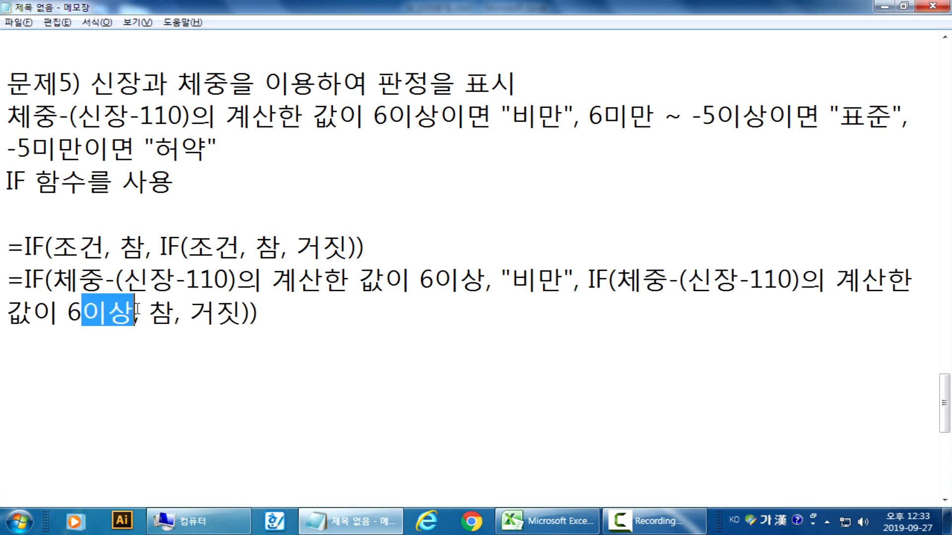
text(미만)
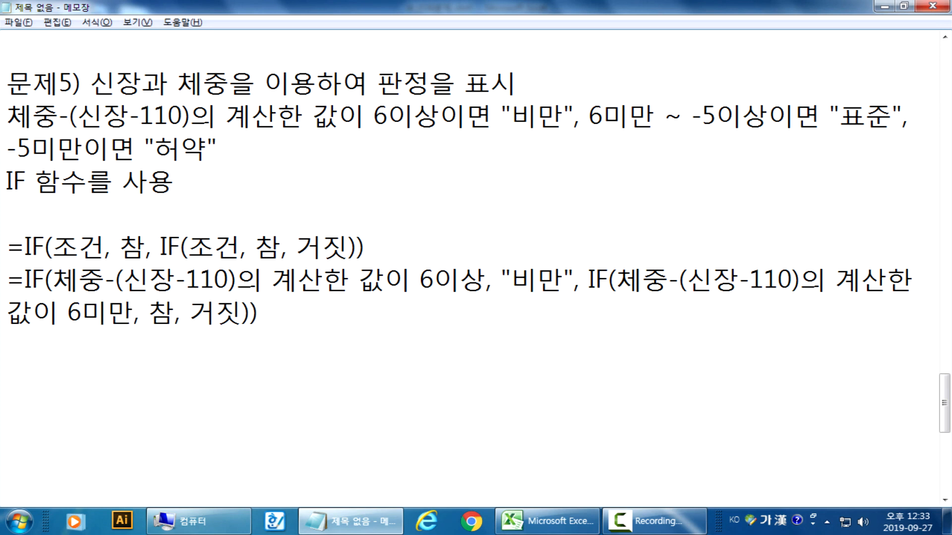
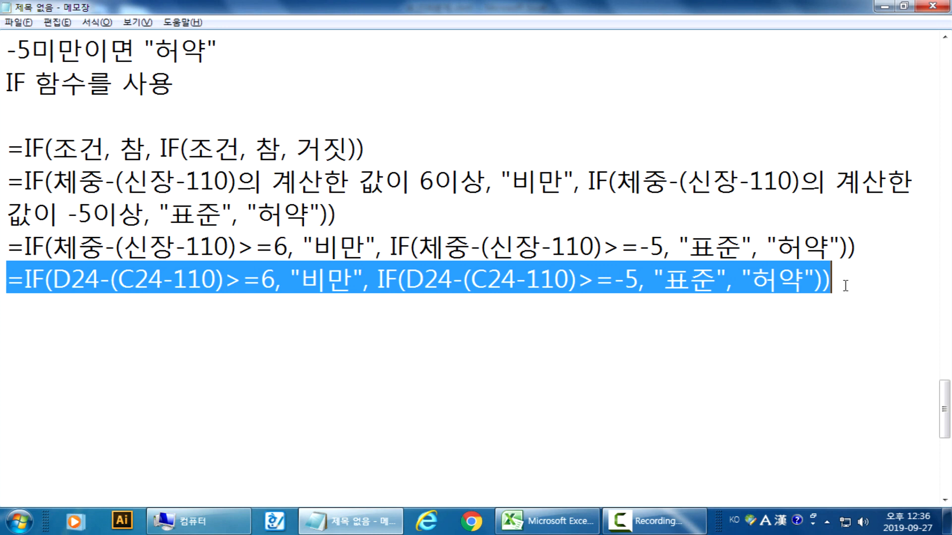
Review the conditions and the "비만", "표준" and "허약" results in the final formula that uses D24 and C24.
click(103, 308)
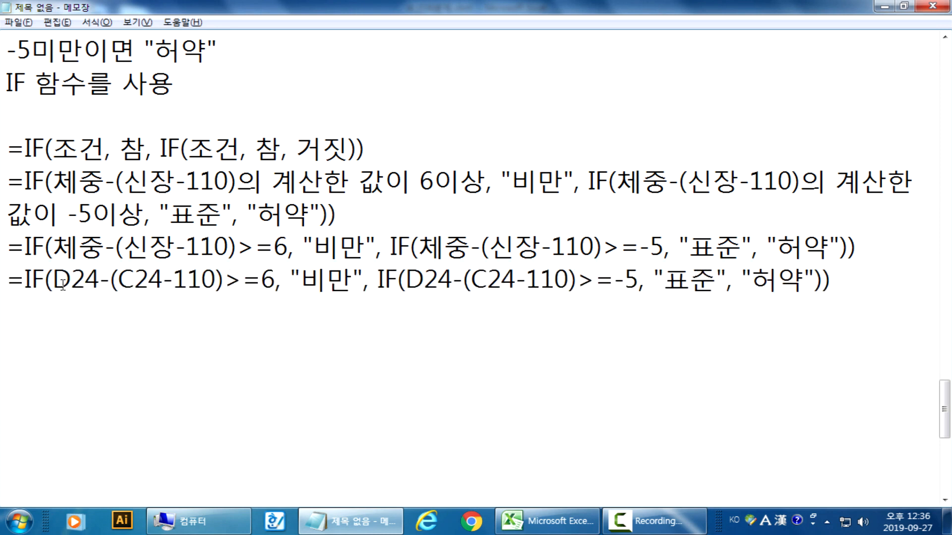
drag(54, 278, 123, 279)
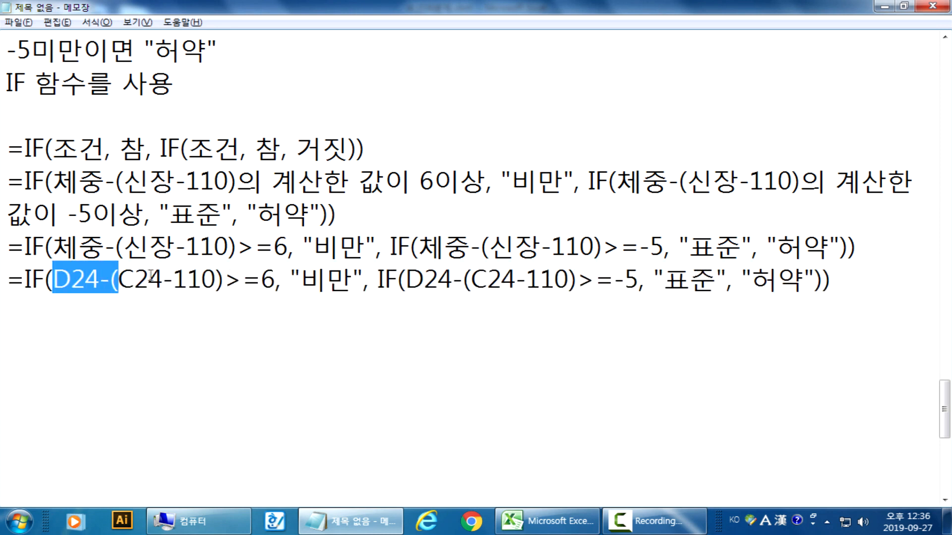
click(100, 280)
drag(276, 280, 224, 280)
drag(291, 281, 364, 281)
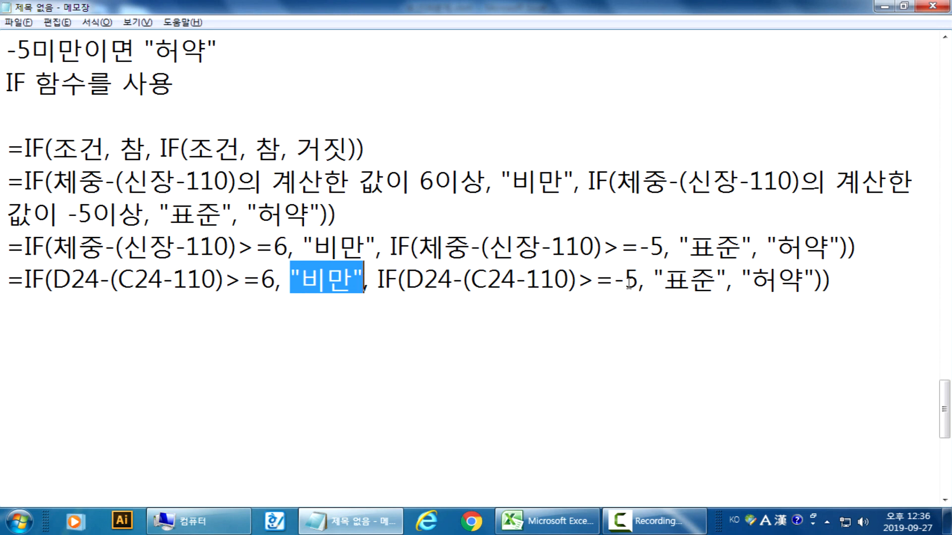
drag(639, 282, 578, 281)
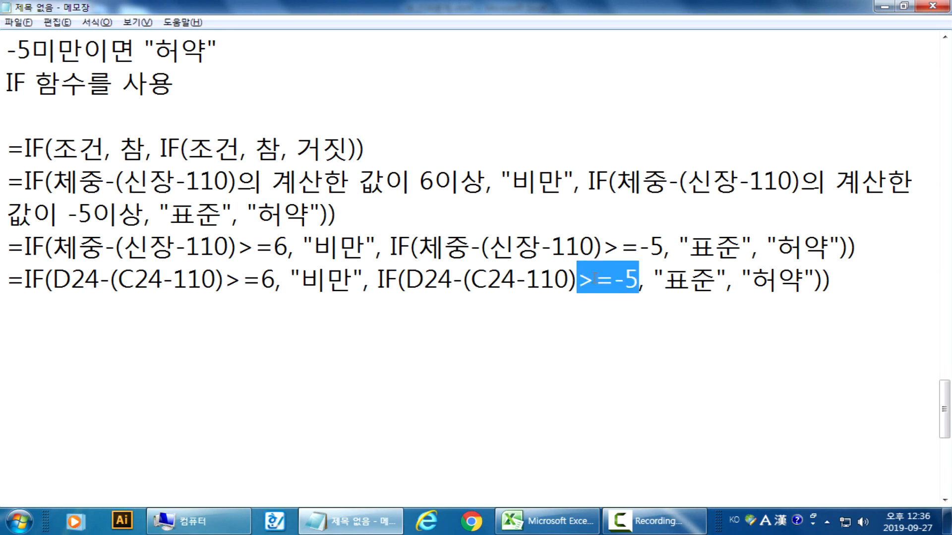
click(632, 282)
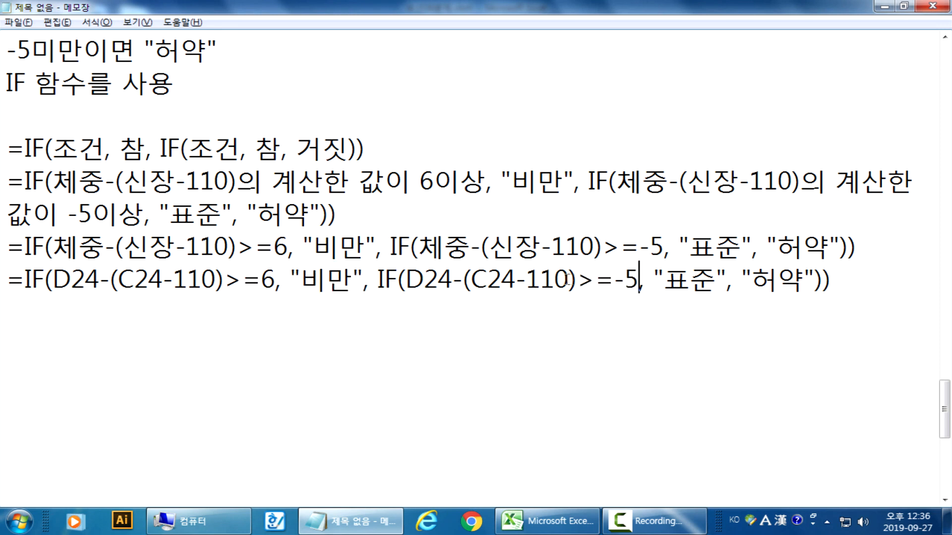
drag(663, 282, 717, 281)
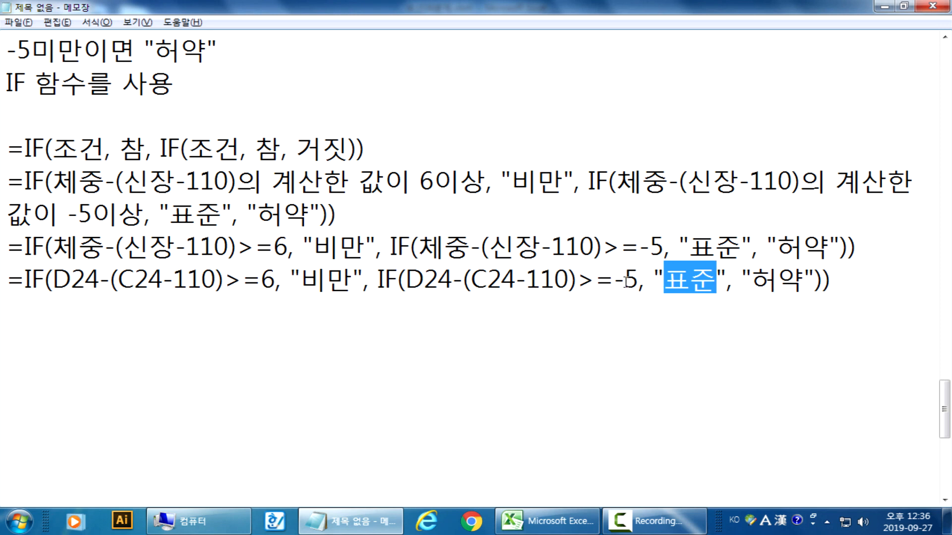
drag(752, 281, 804, 281)
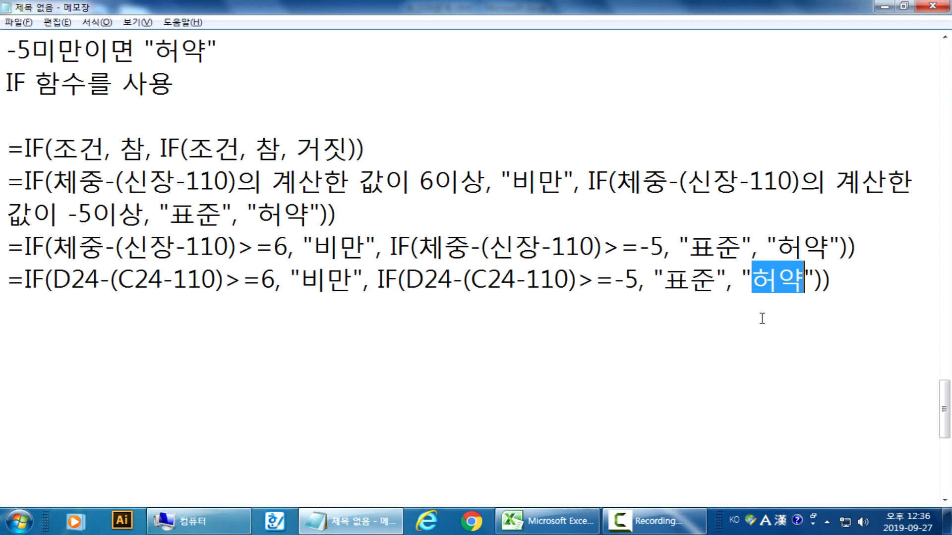
Switch to the Excel workbook and start the formula =IF(D24-(C24-110)>=6,"비만", in cell E24.
key(alt+Tab)
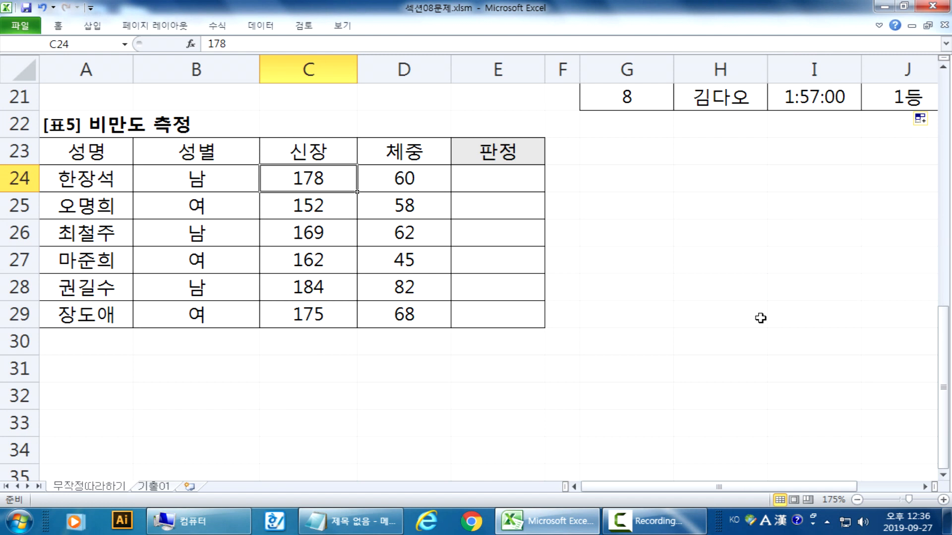
key(Right)
key(Right)
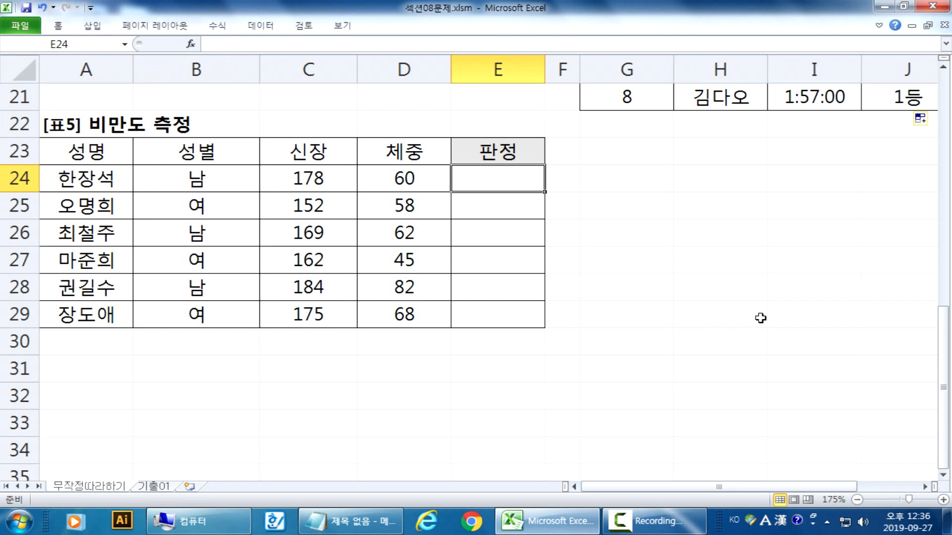
text(=IF(C24)
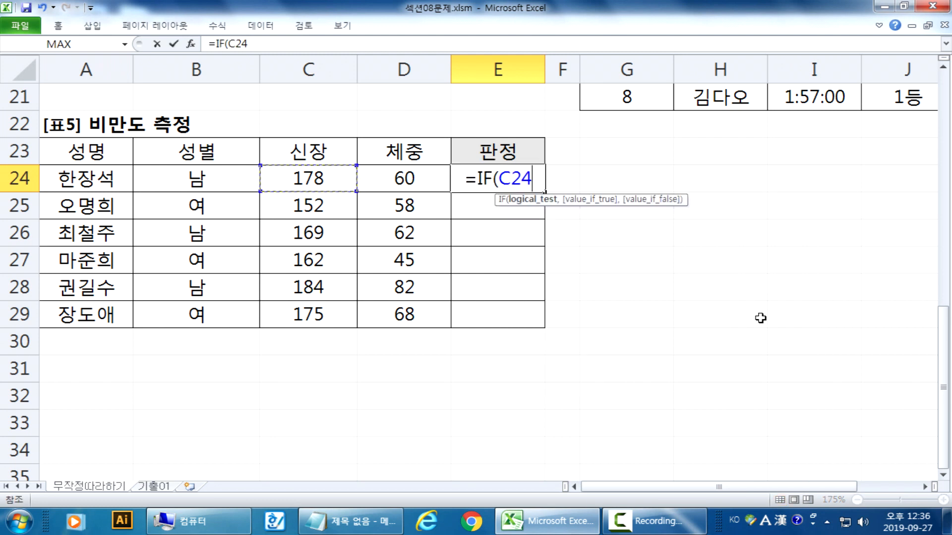
key(Right)
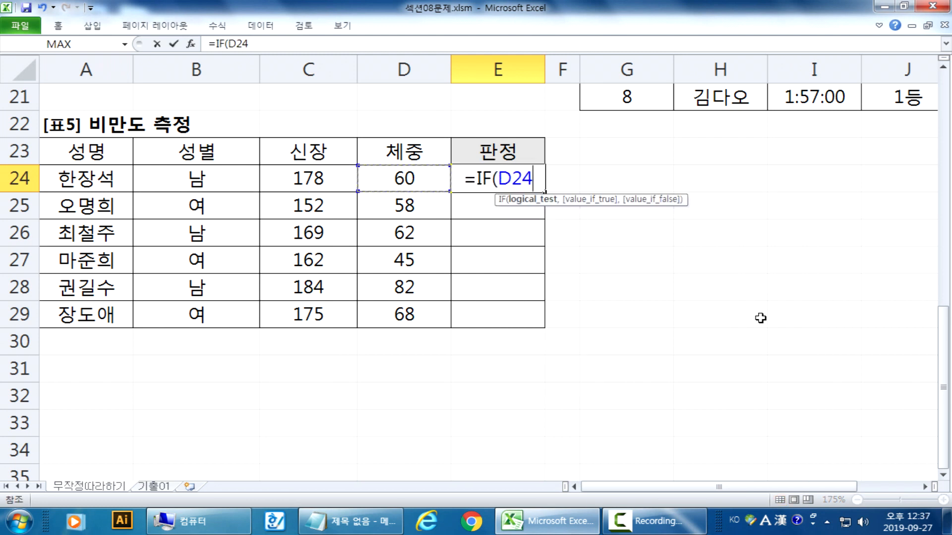
text(-()
key(Left)
key(Left)
text(-110))
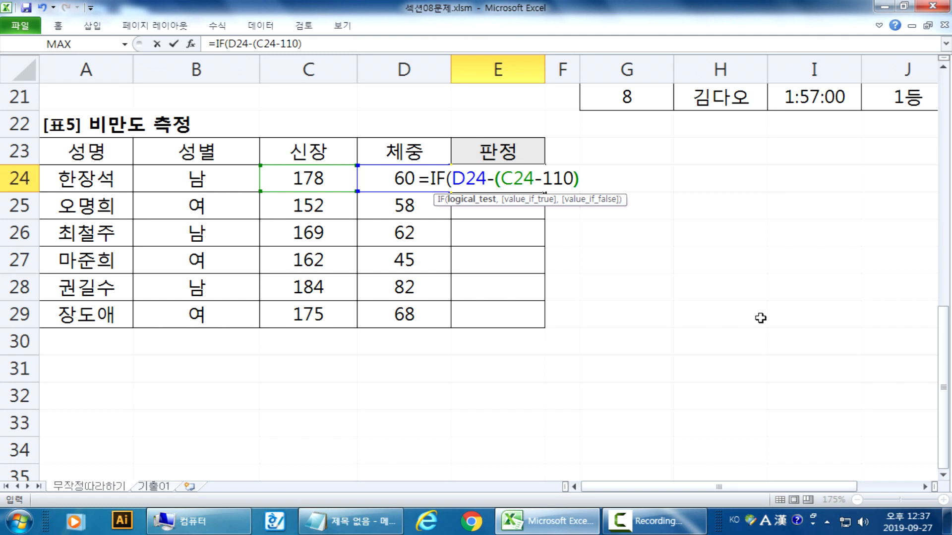
text(>)
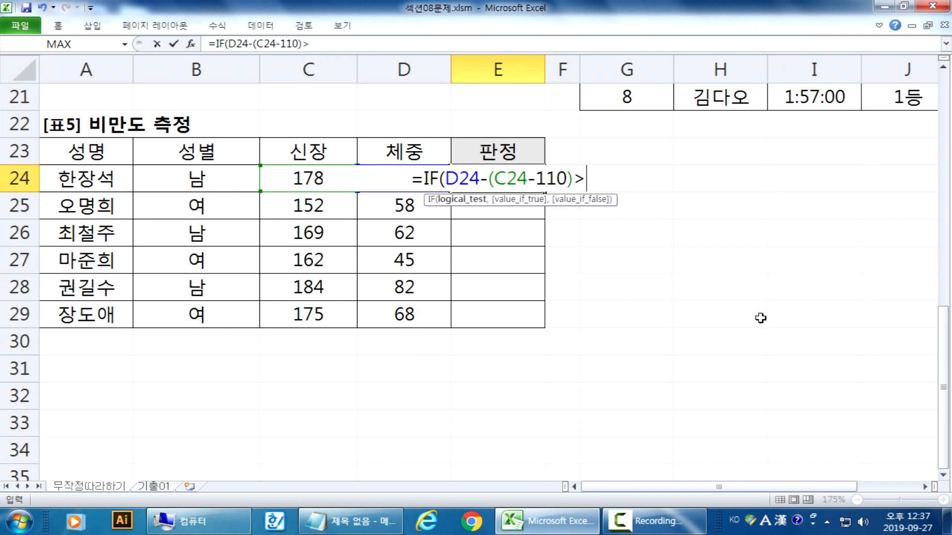
text(=6,")
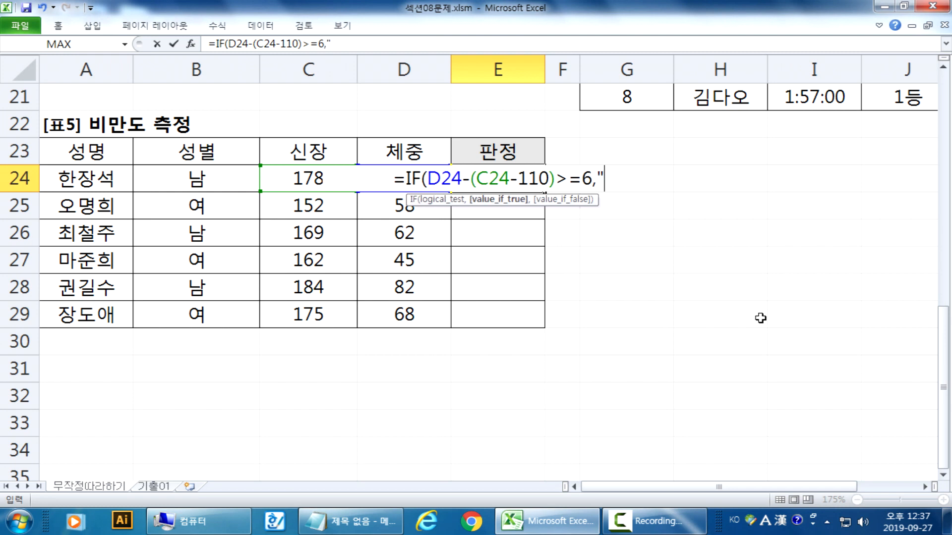
text(비만",)
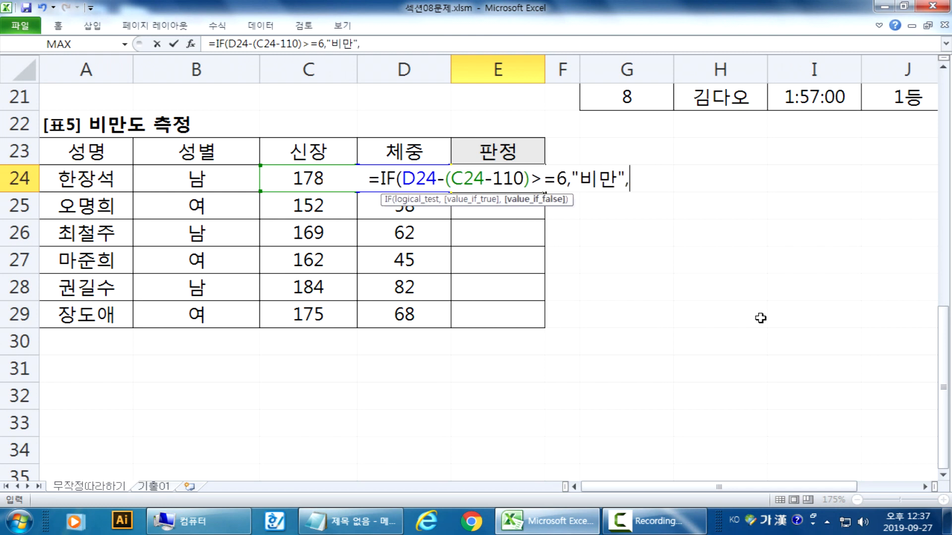
Add the nested condition IF(D24-(C24-110)>=-5, as the false argument of the E24 formula.
text(IF()
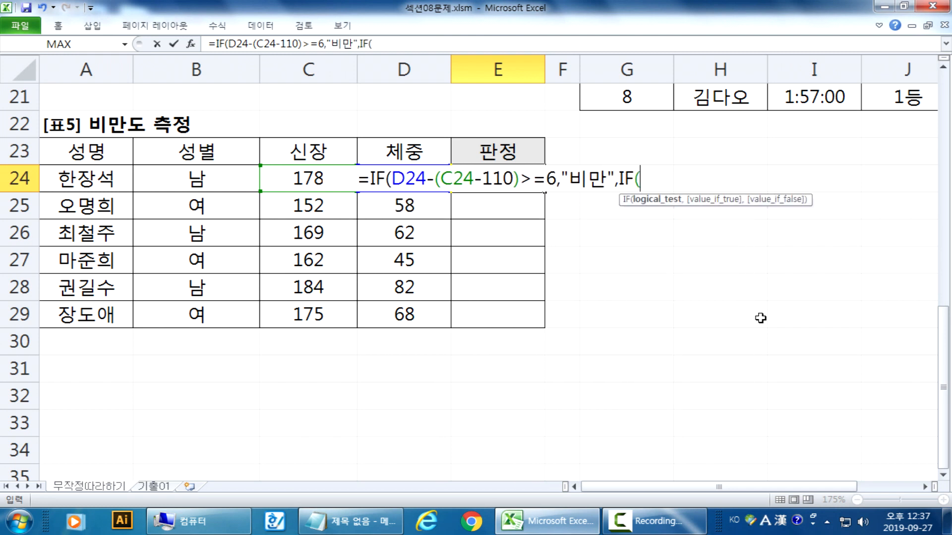
key(Left)
key(Left)
key(Right)
text(-()
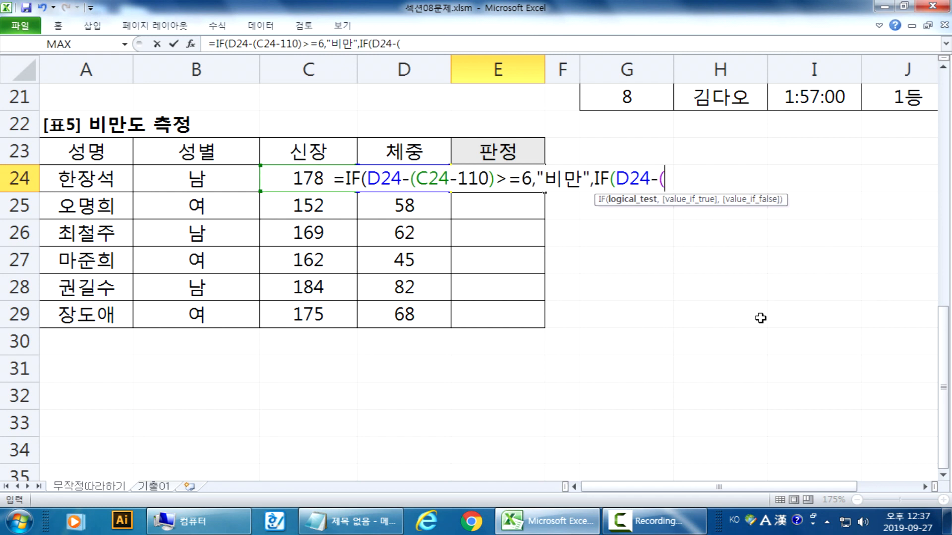
key(Left)
key(Left)
text(-1)
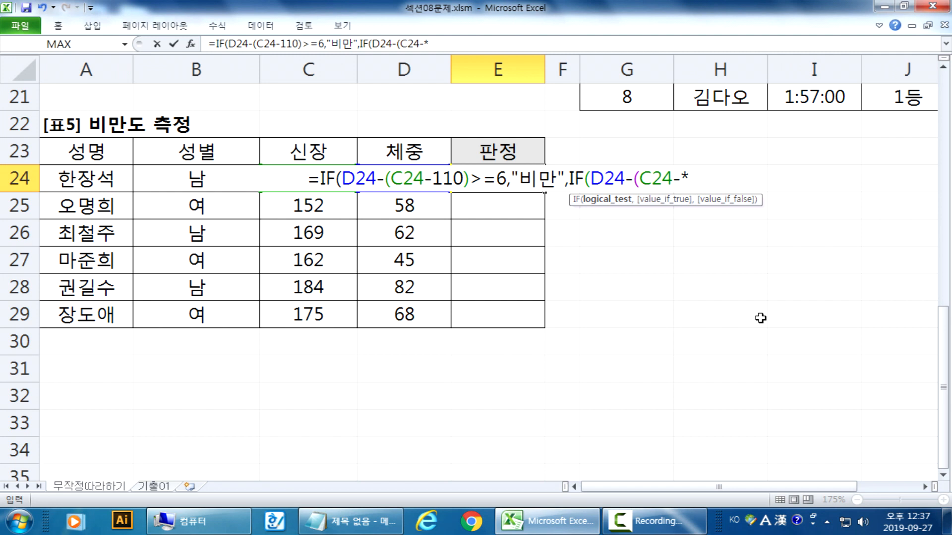
text(1)
key(BackSpace)
text(10)>)
key(BackSpace)
key(BackSpace)
text(0)>)
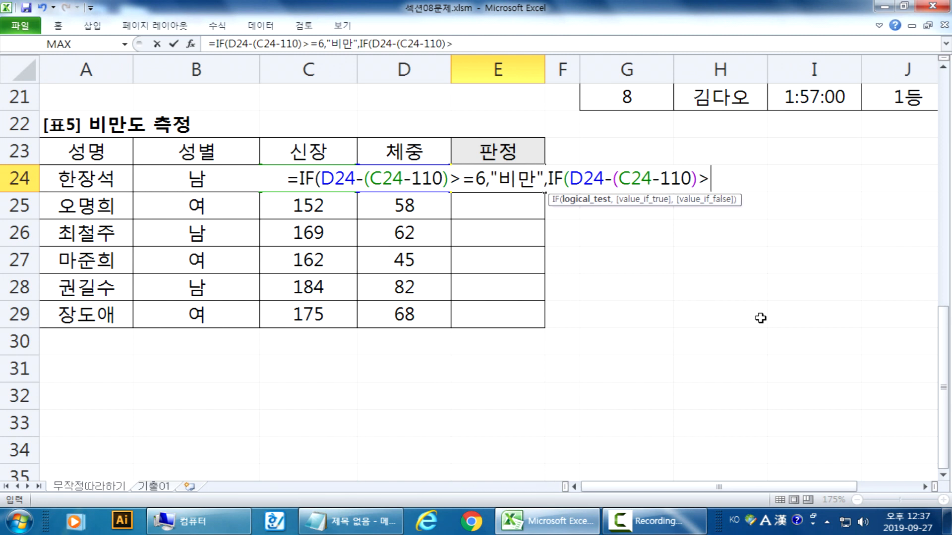
text(=-5,)
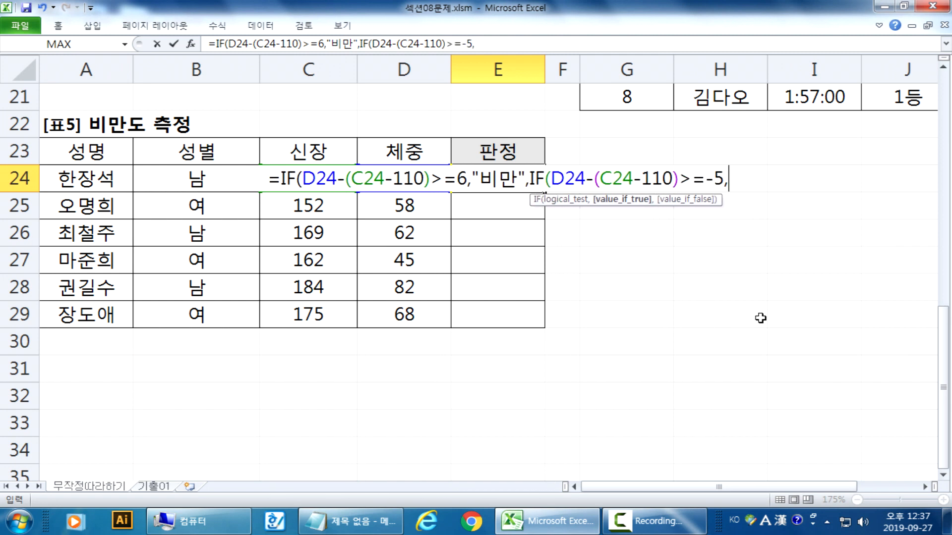
Complete the E24 formula with "표준" and "허약" as the nested IF's true and false results and enter it.
text("VYU)
key(BackSpace)
key(BackSpace)
key(BackSpace)
key(Hangul)
text(표주ㄴ",")
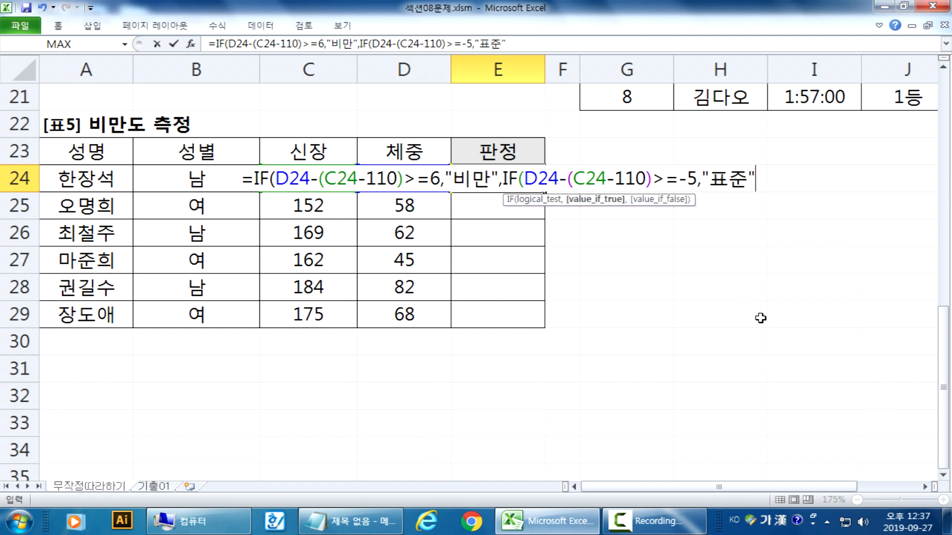
text(허약)
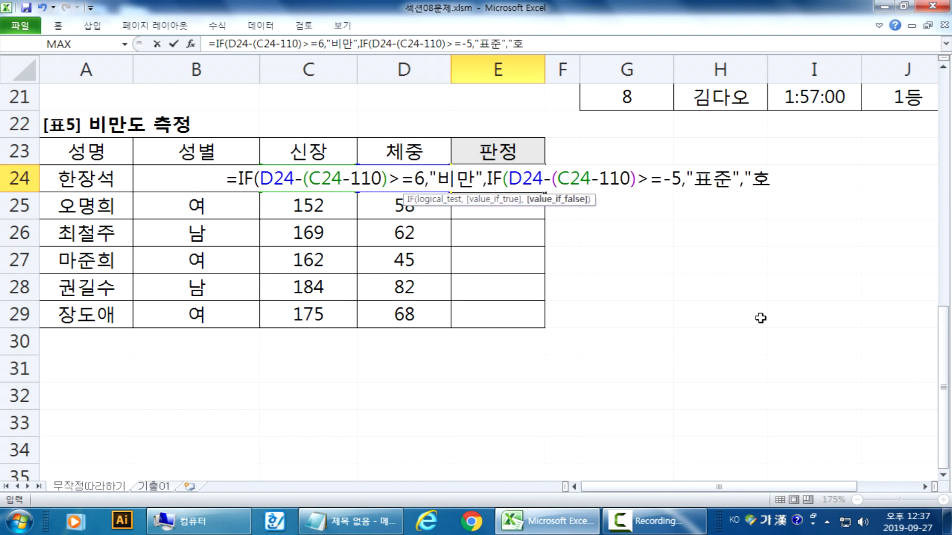
text(")))
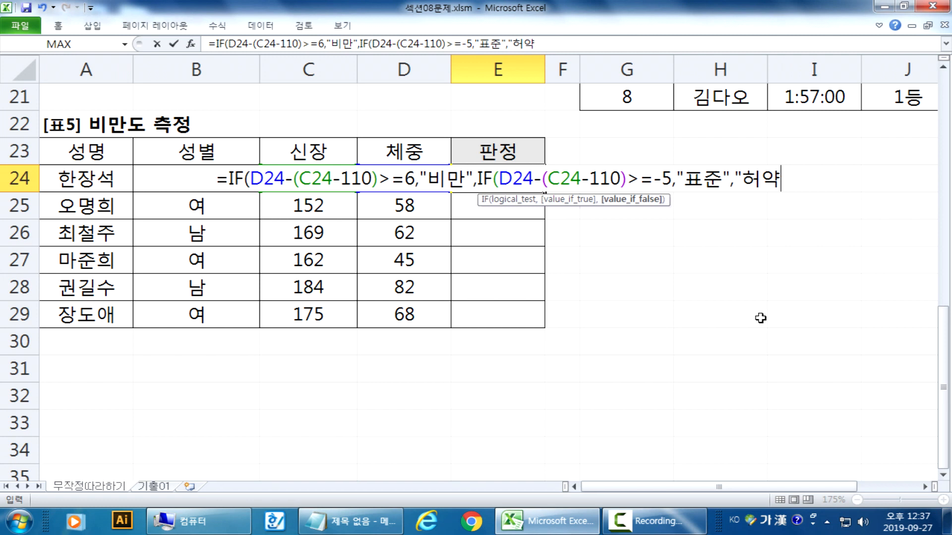
key(Return)
Fill the E24 formula down the 판정 column to E29 and check the results against the 체중 values.
key(Up)
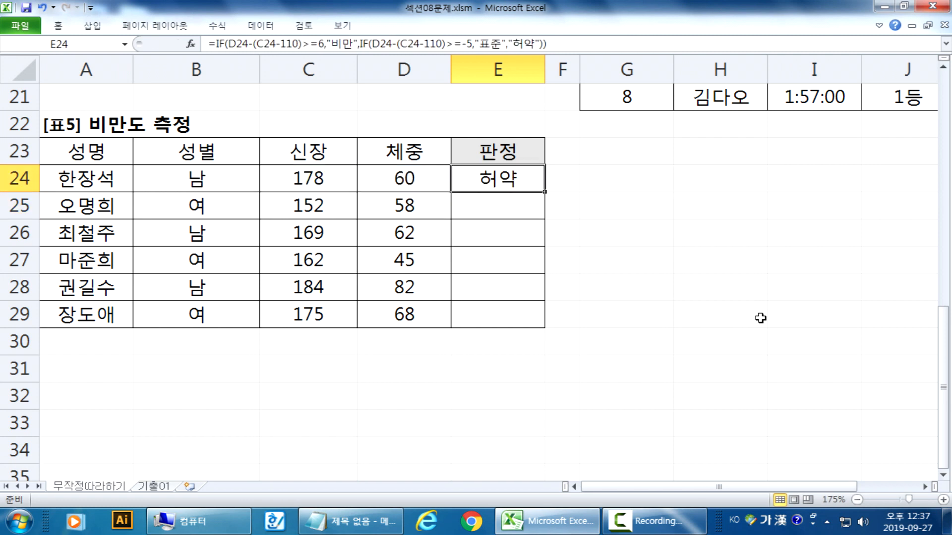
double_click(544, 191)
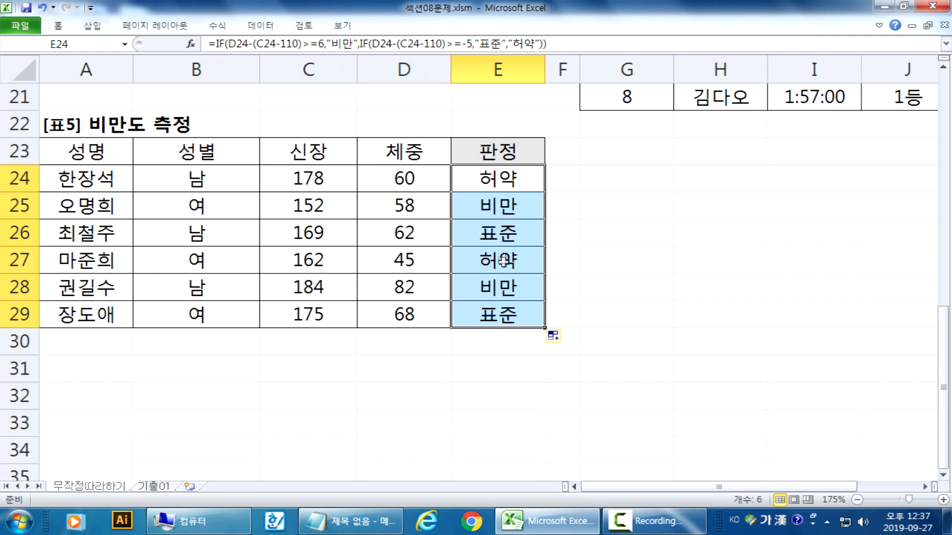
click(481, 283)
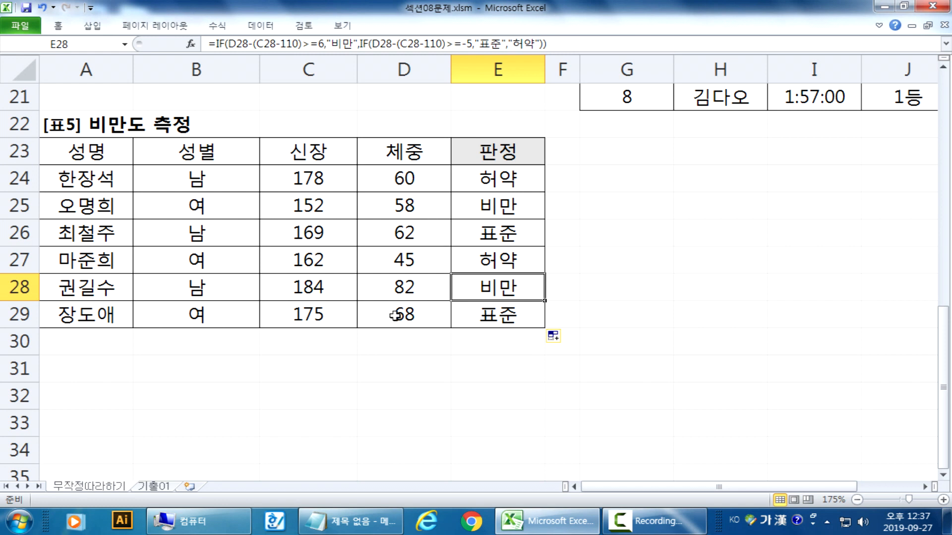
drag(485, 177, 483, 313)
click(486, 177)
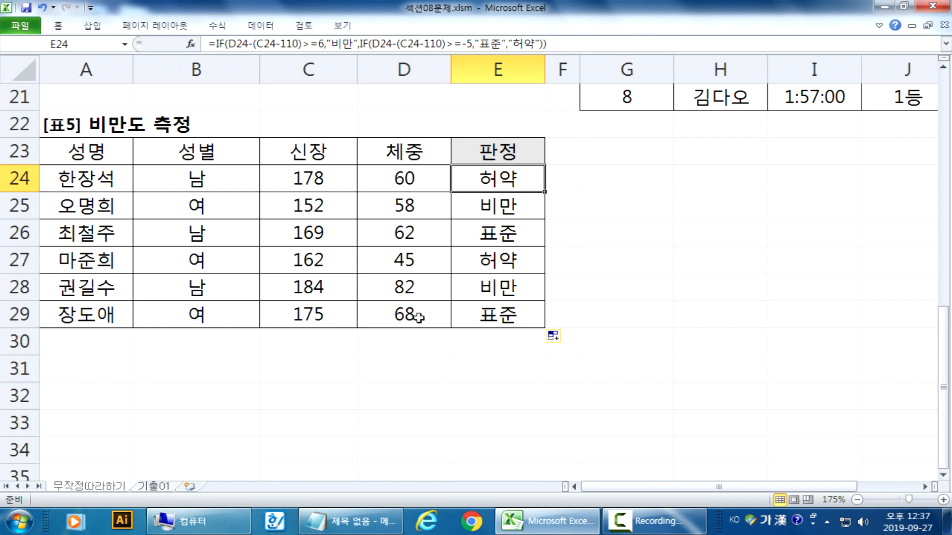
click(425, 292)
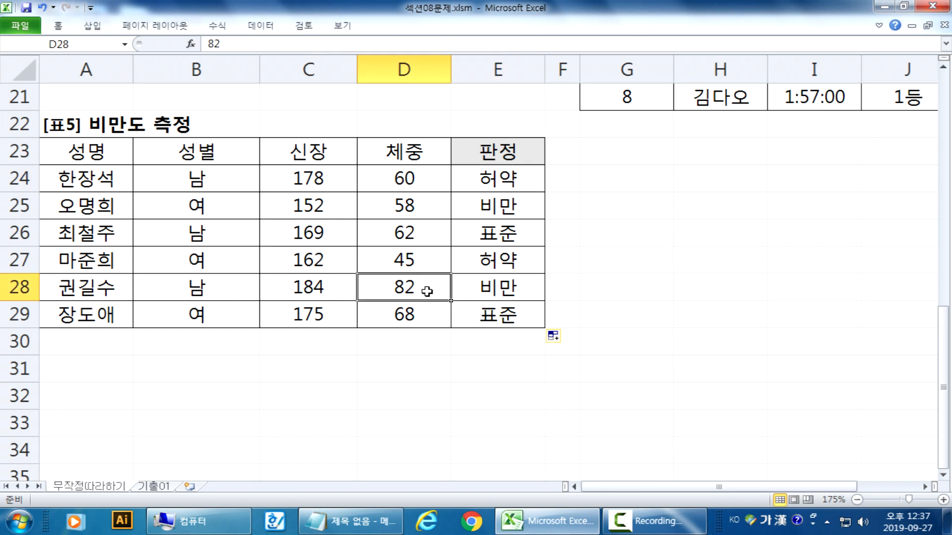
click(492, 290)
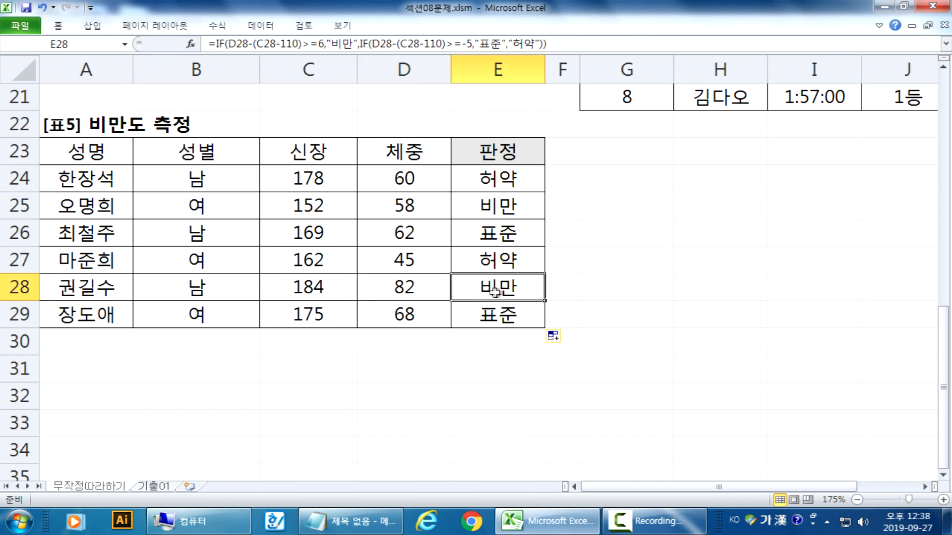
Review the E24 판정 formula and look over the solved tables from [표1] 중고자동차 목록 to [표5] 비만도 측정.
click(557, 187)
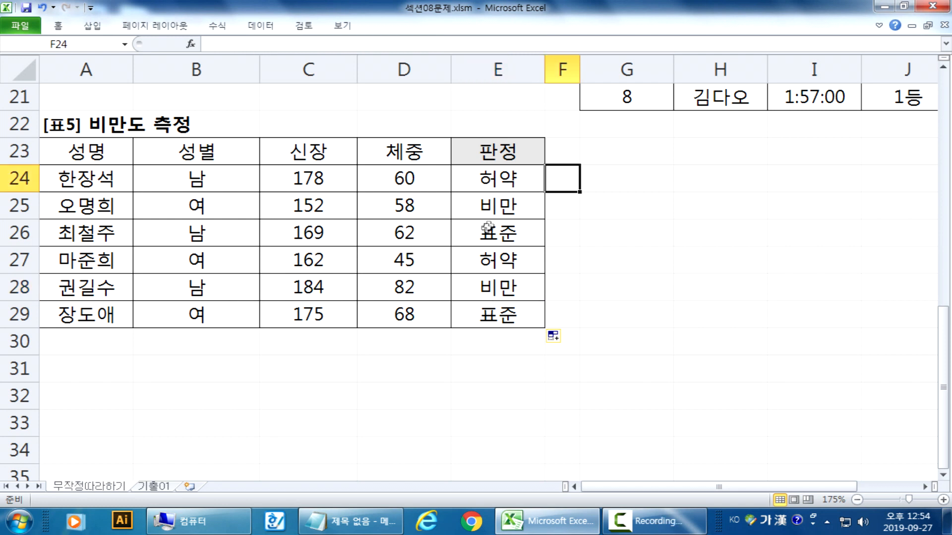
click(501, 185)
scroll(472, 307, up, 2)
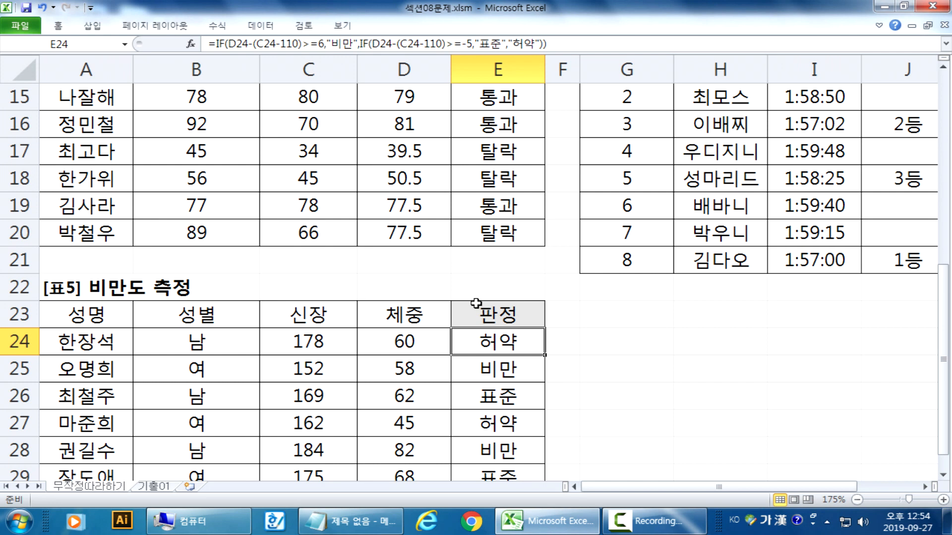
click(307, 69)
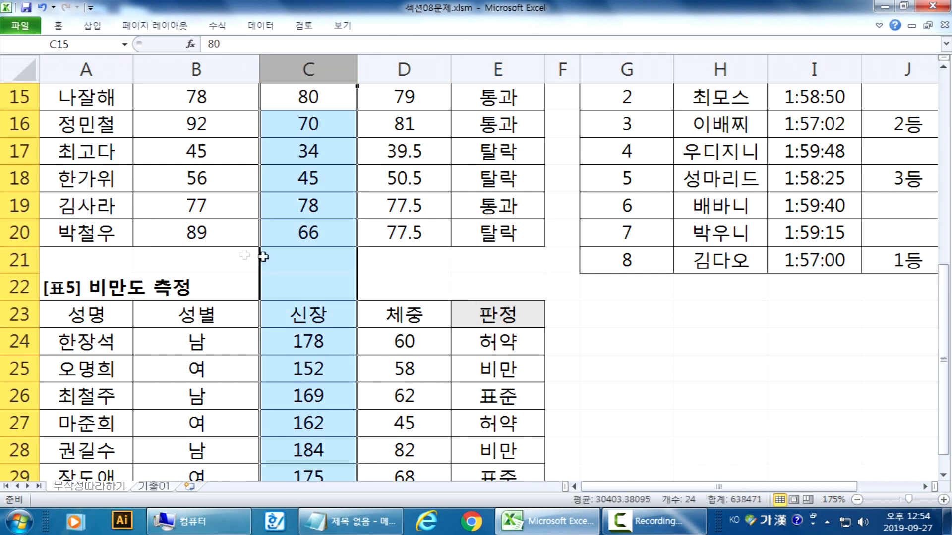
scroll(795, 230, up, 2)
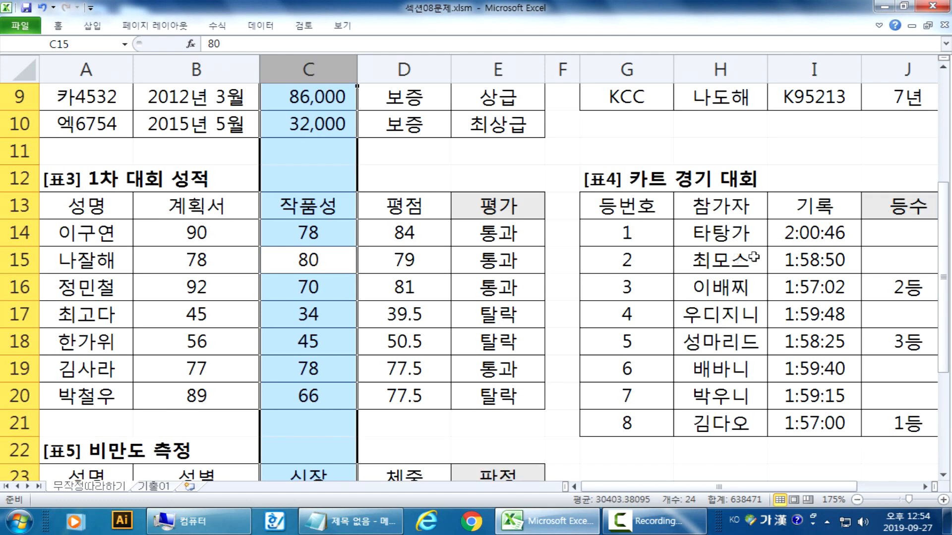
scroll(797, 198, up, 3)
click(802, 156)
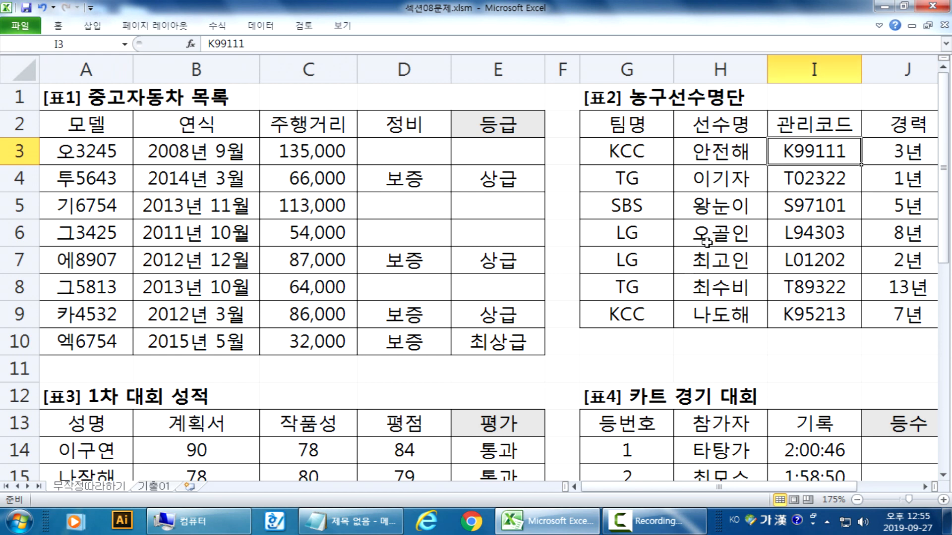
scroll(674, 301, down, 6)
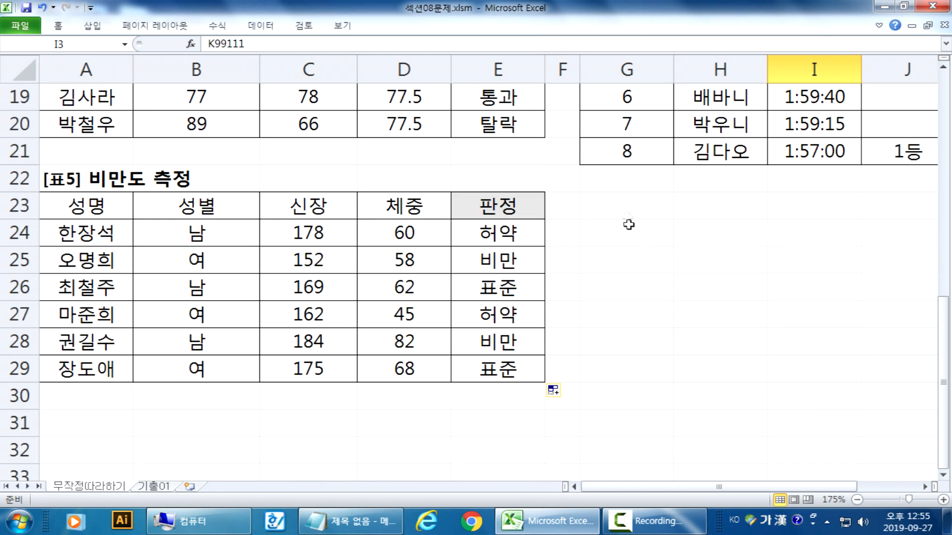
click(623, 203)
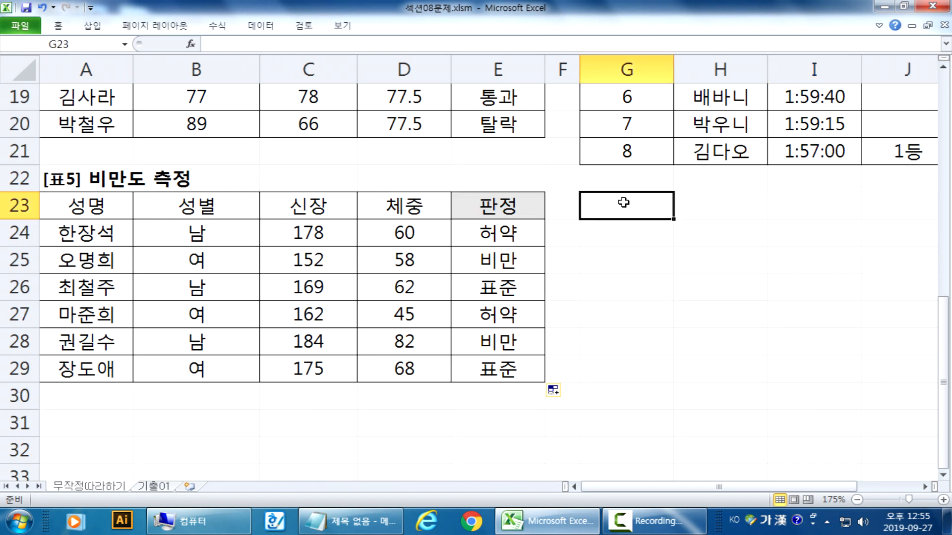